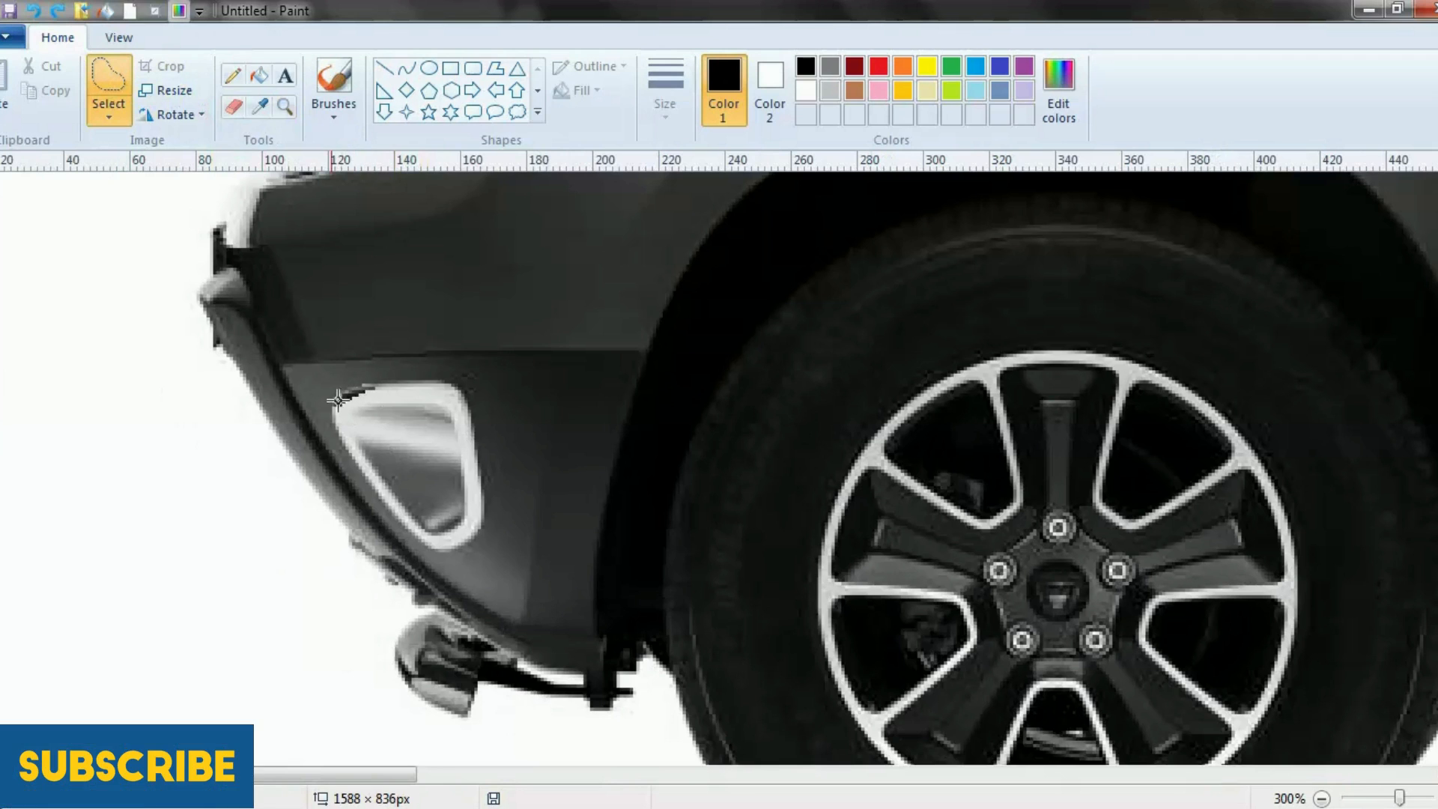
Outline the fog lamp with a free-form selection, turn off transparent selection, and move the lamp higher on the front bumper.
{"action": "left_click_drag", "start_coordinate": [372, 472], "coordinate": [397, 488]}
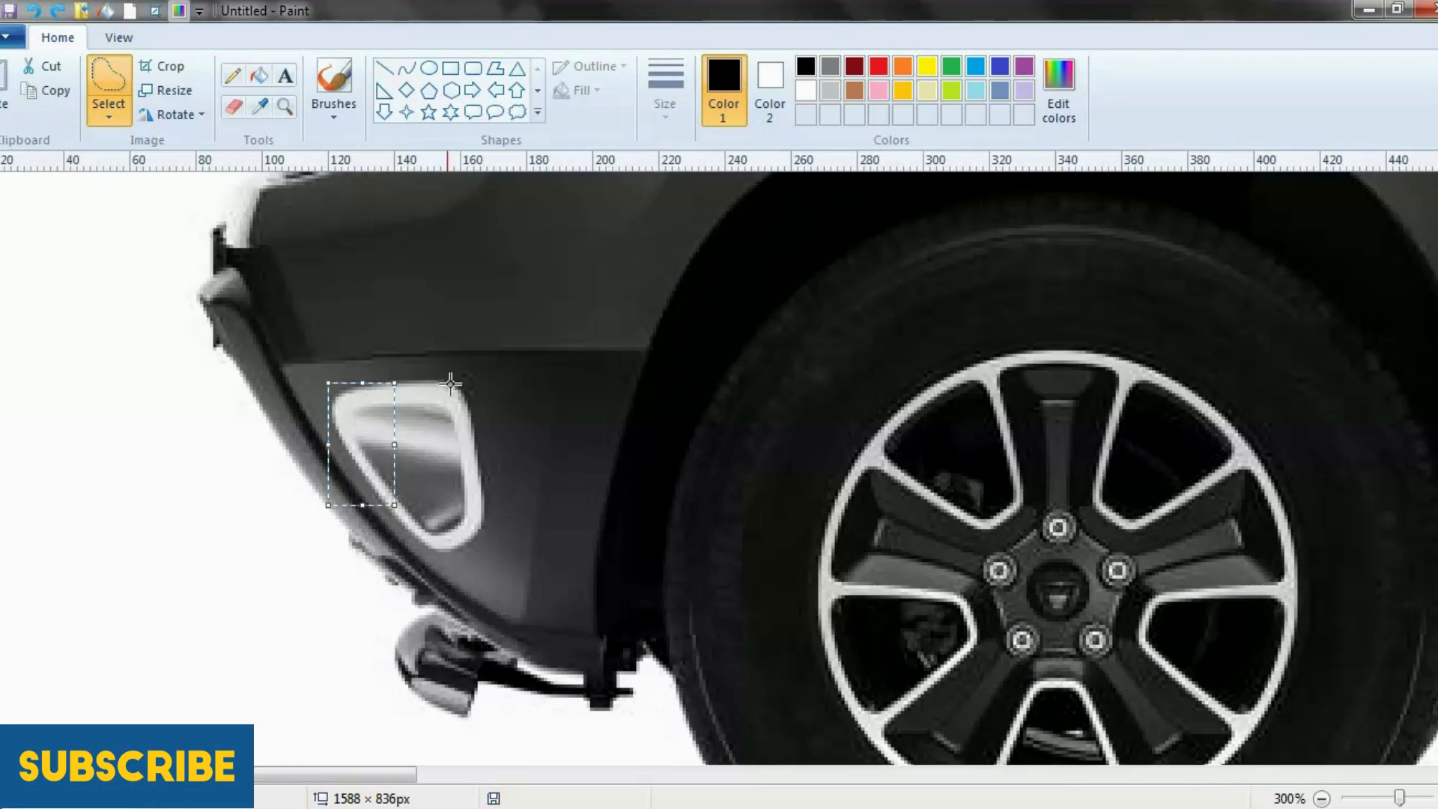
{"action": "left_click_drag", "start_coordinate": [451, 384], "coordinate": [470, 402]}
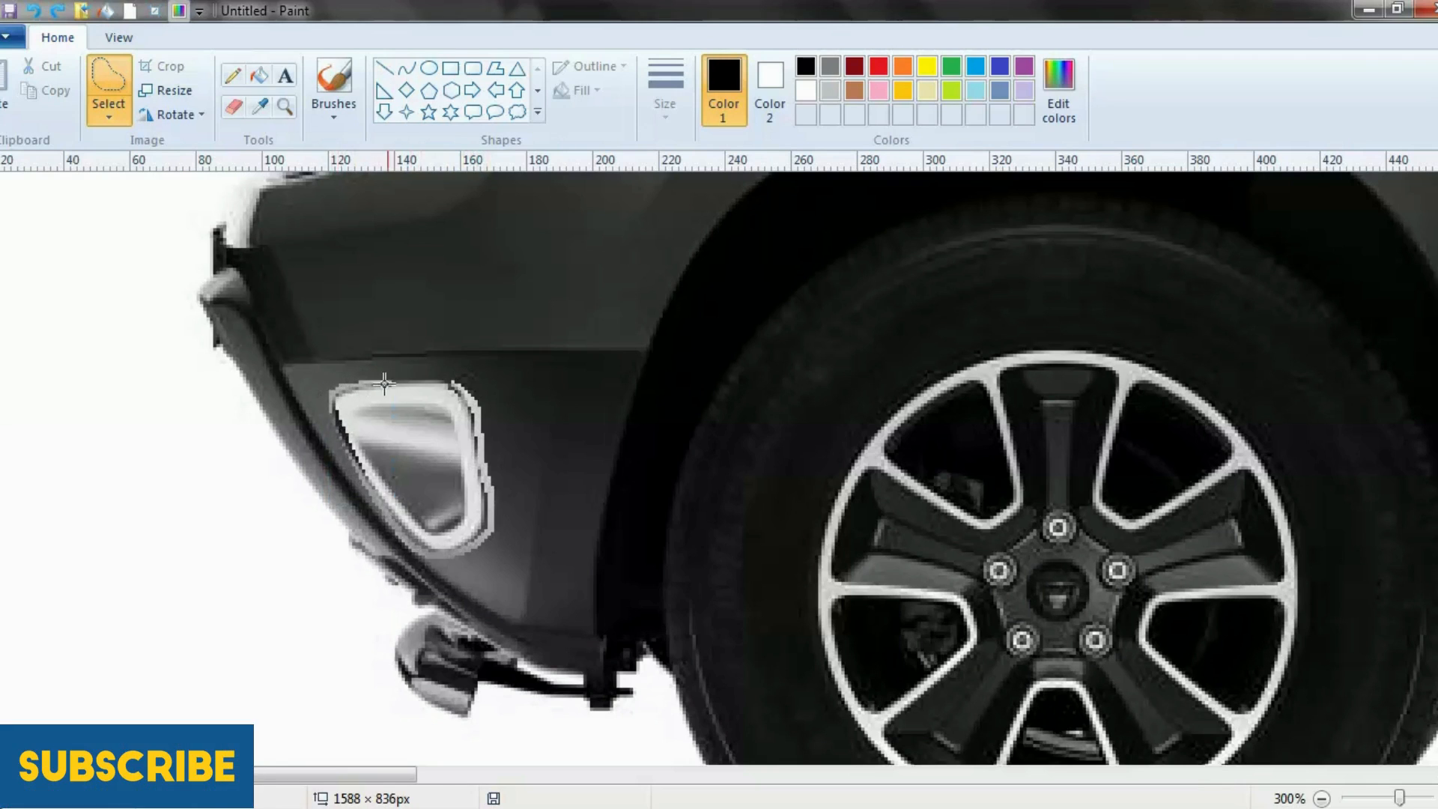
{"action": "left_click_drag", "start_coordinate": [446, 384], "coordinate": [450, 384]}
{"action": "left_click", "coordinate": [110, 117]}
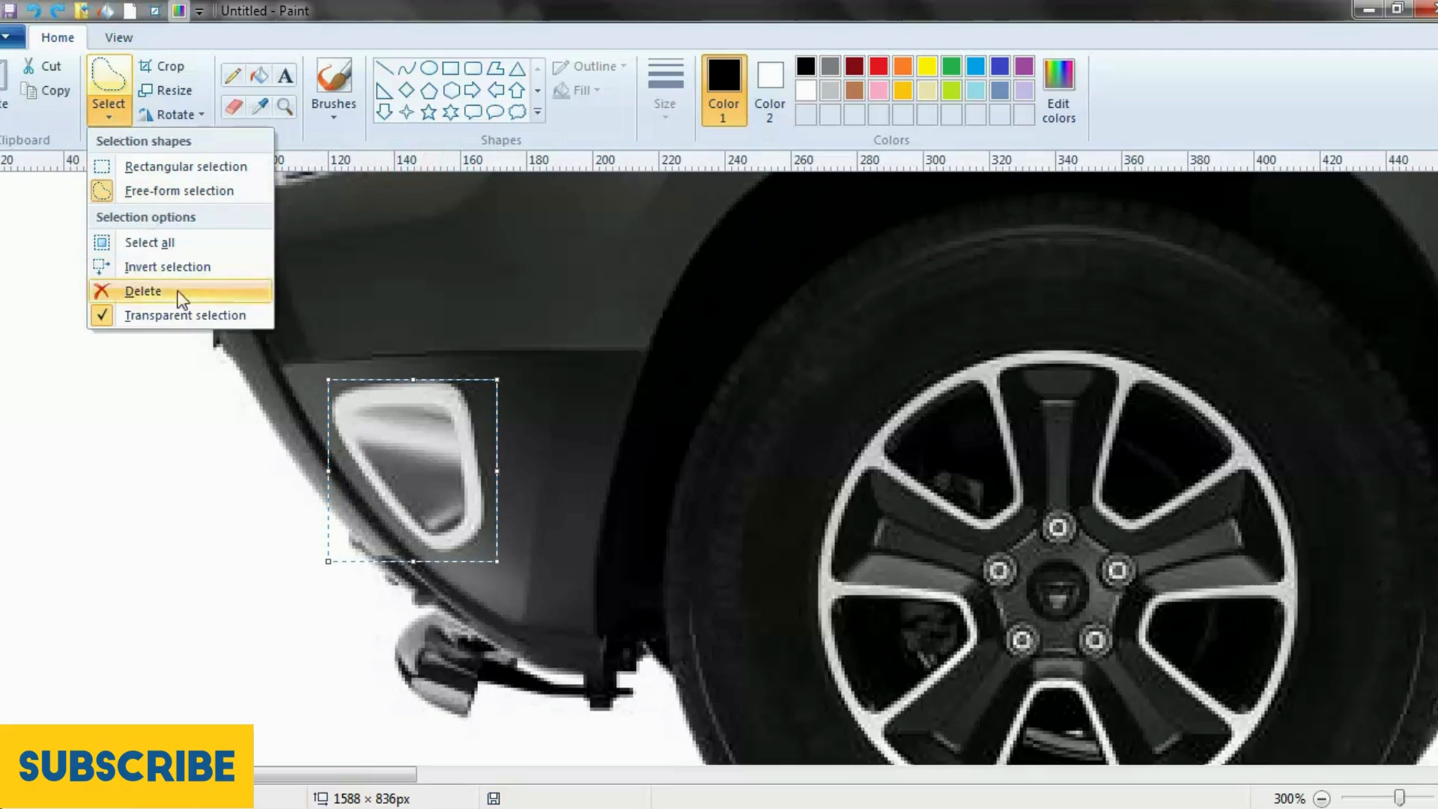
{"action": "left_click", "coordinate": [198, 317]}
{"action": "left_click_drag", "start_coordinate": [413, 438], "coordinate": [388, 312]}
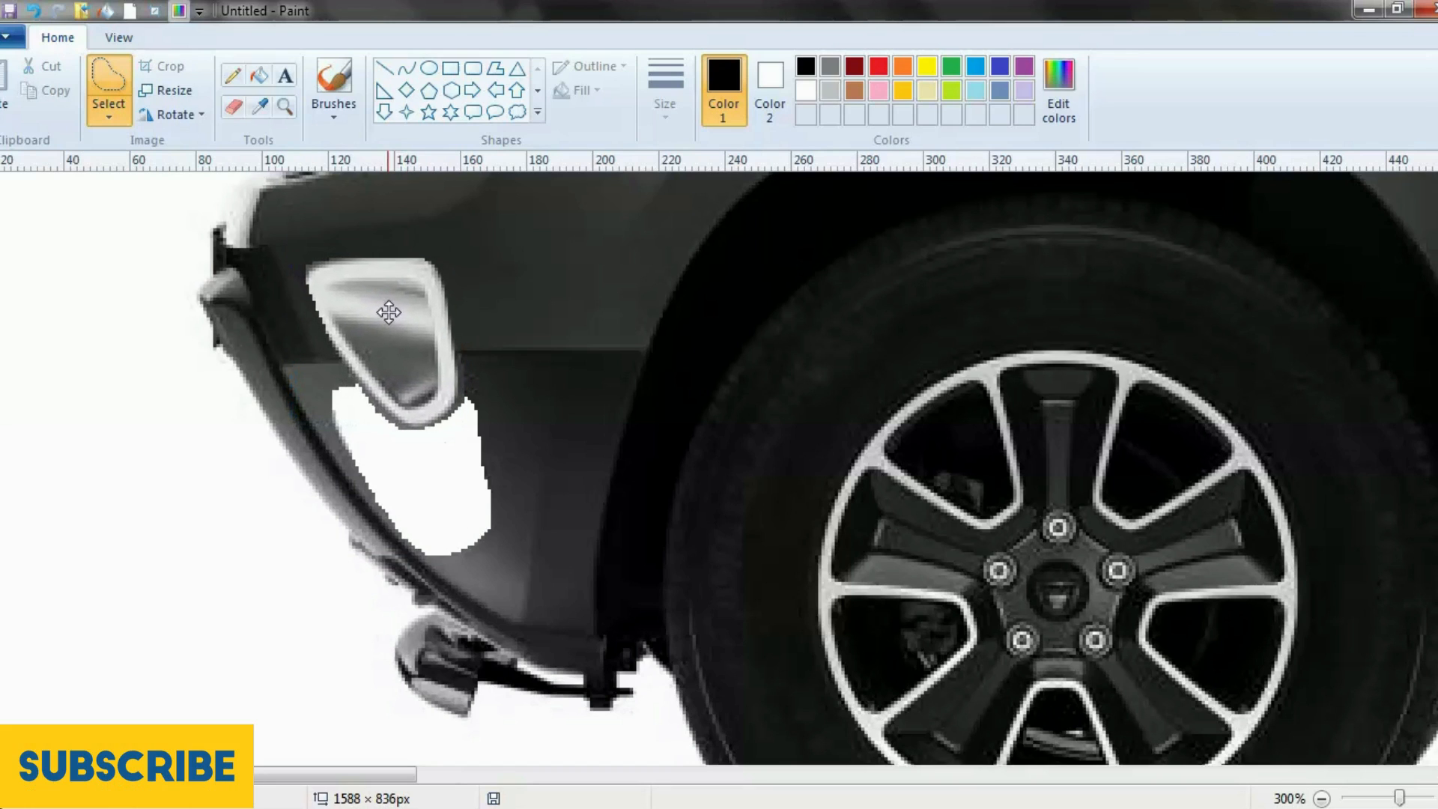
{"action": "left_click", "coordinate": [516, 315]}
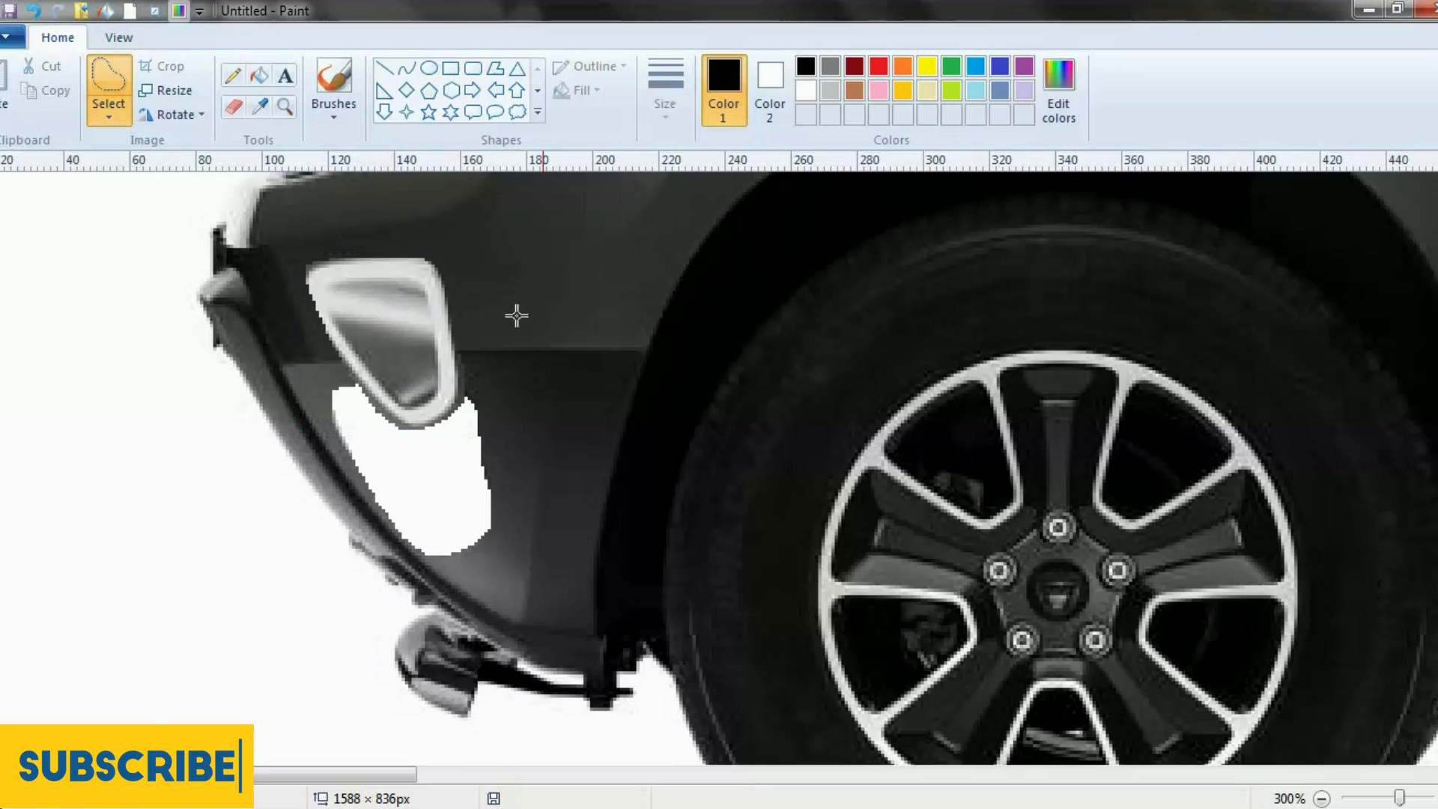
Sample the bumper's dark grey as Color 1 and set up the Polygon shape with a solid color fill.
{"action": "left_click", "coordinate": [285, 124]}
{"action": "left_click", "coordinate": [610, 465]}
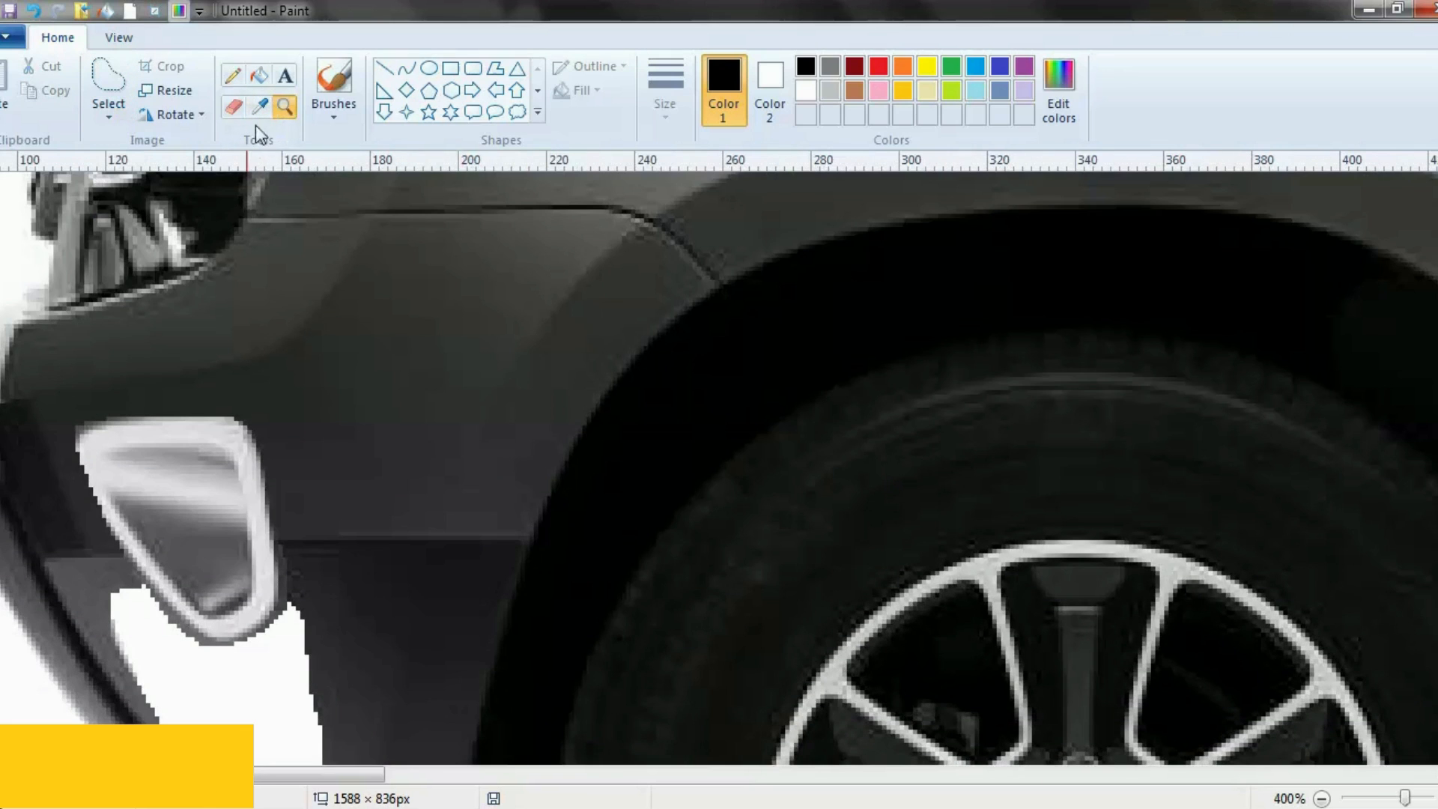
{"action": "left_click", "coordinate": [338, 495]}
{"action": "scroll", "coordinate": [330, 454], "scroll_direction": "down", "scroll_amount": 2}
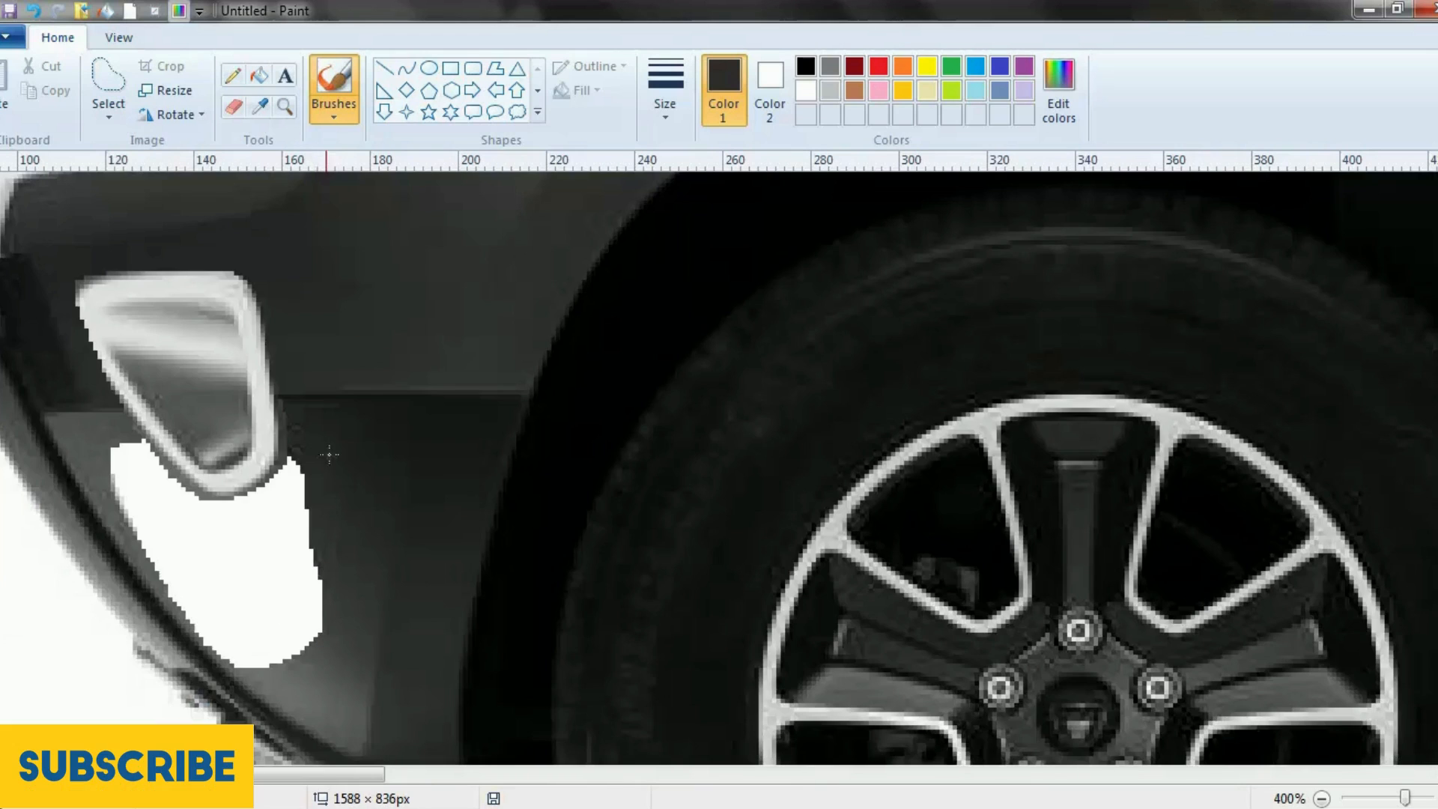
{"action": "left_click", "coordinate": [496, 69]}
{"action": "scroll", "coordinate": [546, 192], "scroll_direction": "down", "scroll_amount": 2}
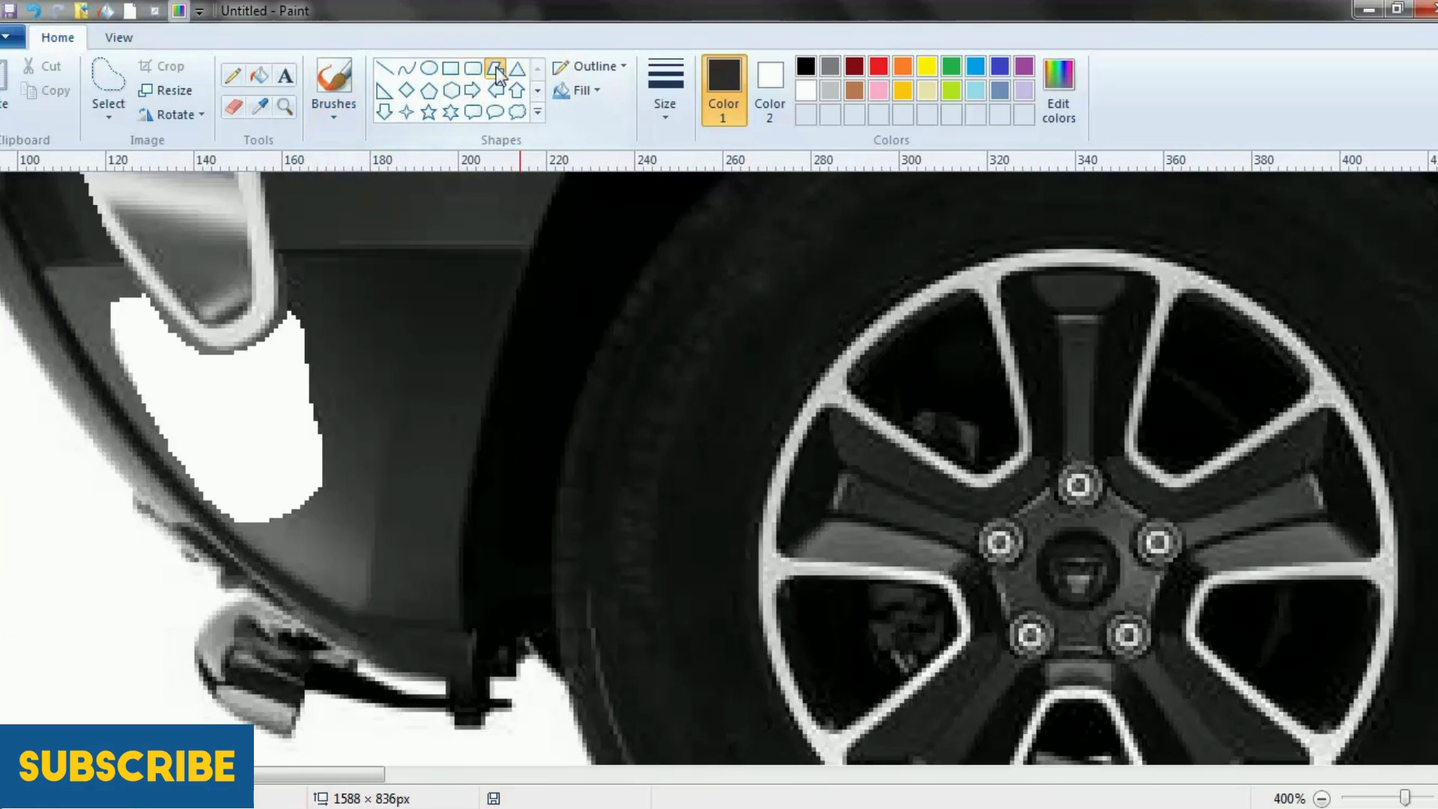
{"action": "left_click", "coordinate": [662, 105]}
{"action": "left_click", "coordinate": [595, 91]}
{"action": "left_click", "coordinate": [595, 92]}
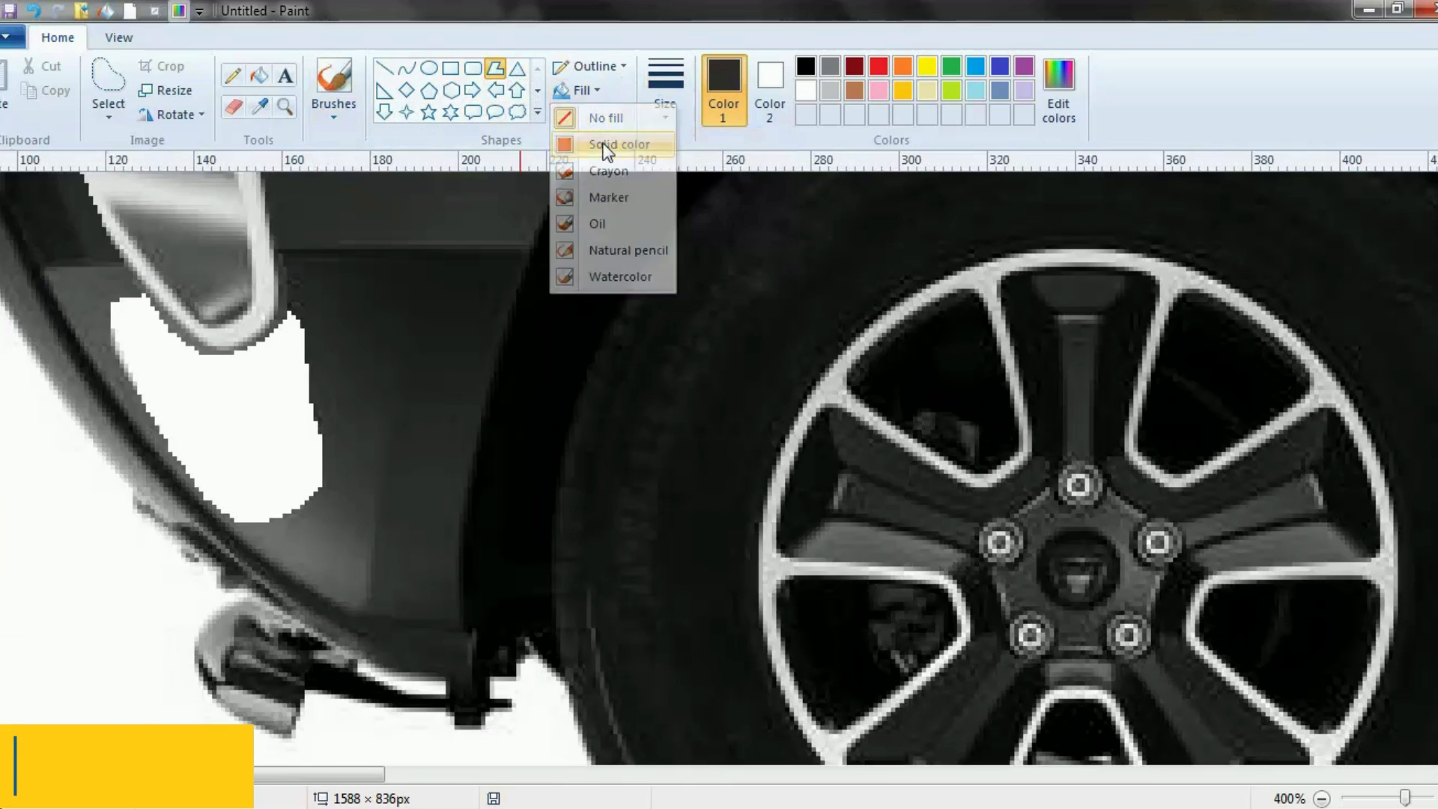
{"action": "left_click", "coordinate": [605, 145]}
Cover the lower bumper around the lamp's old opening with polygons and flood-fill them with the sampled dark grey.
{"action": "left_click_drag", "start_coordinate": [516, 341], "coordinate": [438, 347]}
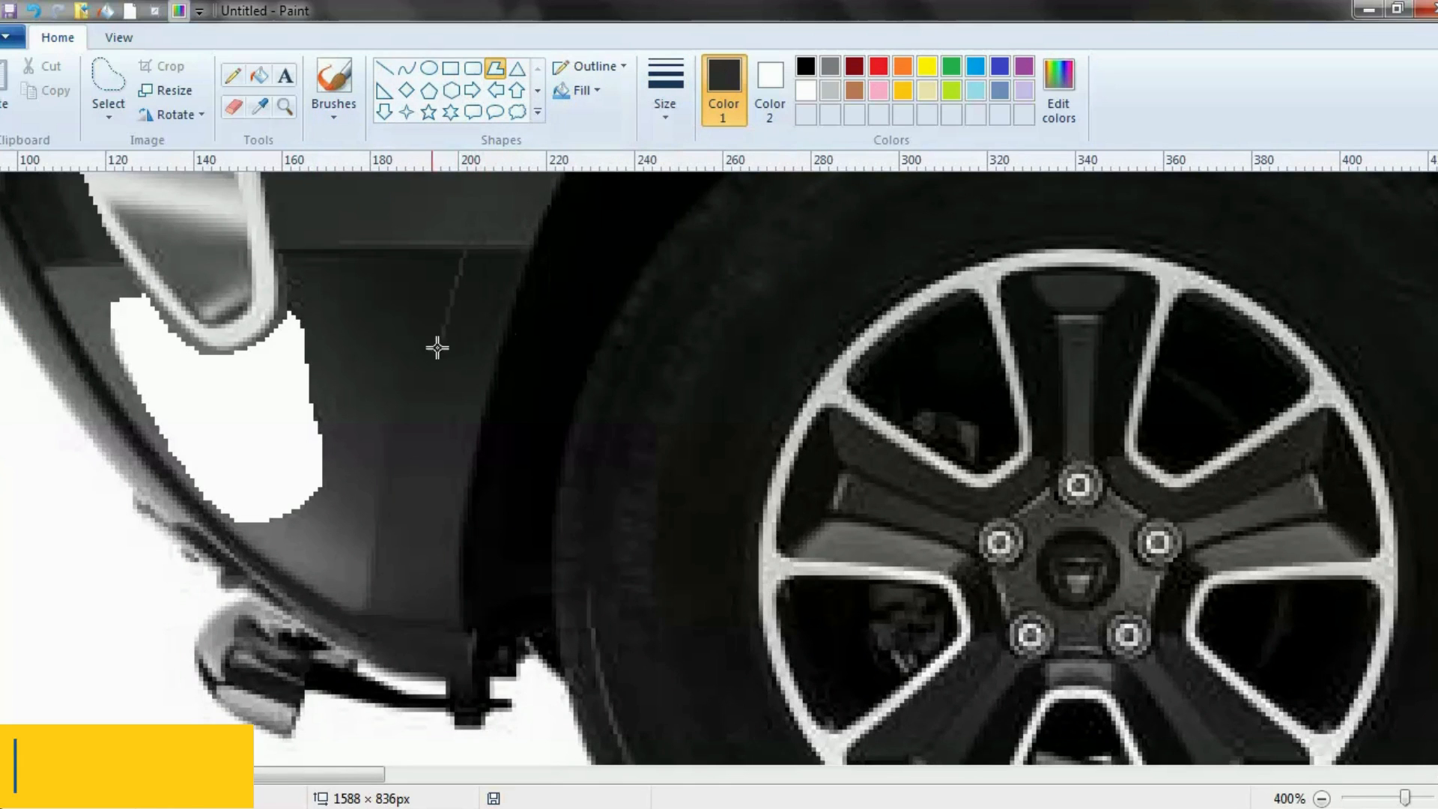
{"action": "mouse_move", "coordinate": [529, 248]}
{"action": "left_mouse_down"}
{"action": "mouse_move", "coordinate": [437, 574]}
{"action": "mouse_move", "coordinate": [457, 546]}
{"action": "mouse_move", "coordinate": [469, 636]}
{"action": "mouse_move", "coordinate": [361, 623]}
{"action": "mouse_move", "coordinate": [314, 547]}
{"action": "mouse_move", "coordinate": [300, 554]}
{"action": "mouse_move", "coordinate": [199, 494]}
{"action": "mouse_move", "coordinate": [131, 429]}
{"action": "mouse_move", "coordinate": [142, 422]}
{"action": "mouse_move", "coordinate": [64, 284]}
{"action": "mouse_move", "coordinate": [40, 273]}
{"action": "mouse_move", "coordinate": [131, 274]}
{"action": "mouse_move", "coordinate": [218, 374]}
{"action": "mouse_move", "coordinate": [157, 341]}
{"action": "mouse_move", "coordinate": [239, 382]}
{"action": "mouse_move", "coordinate": [221, 354]}
{"action": "mouse_move", "coordinate": [265, 342]}
{"action": "left_mouse_up"}
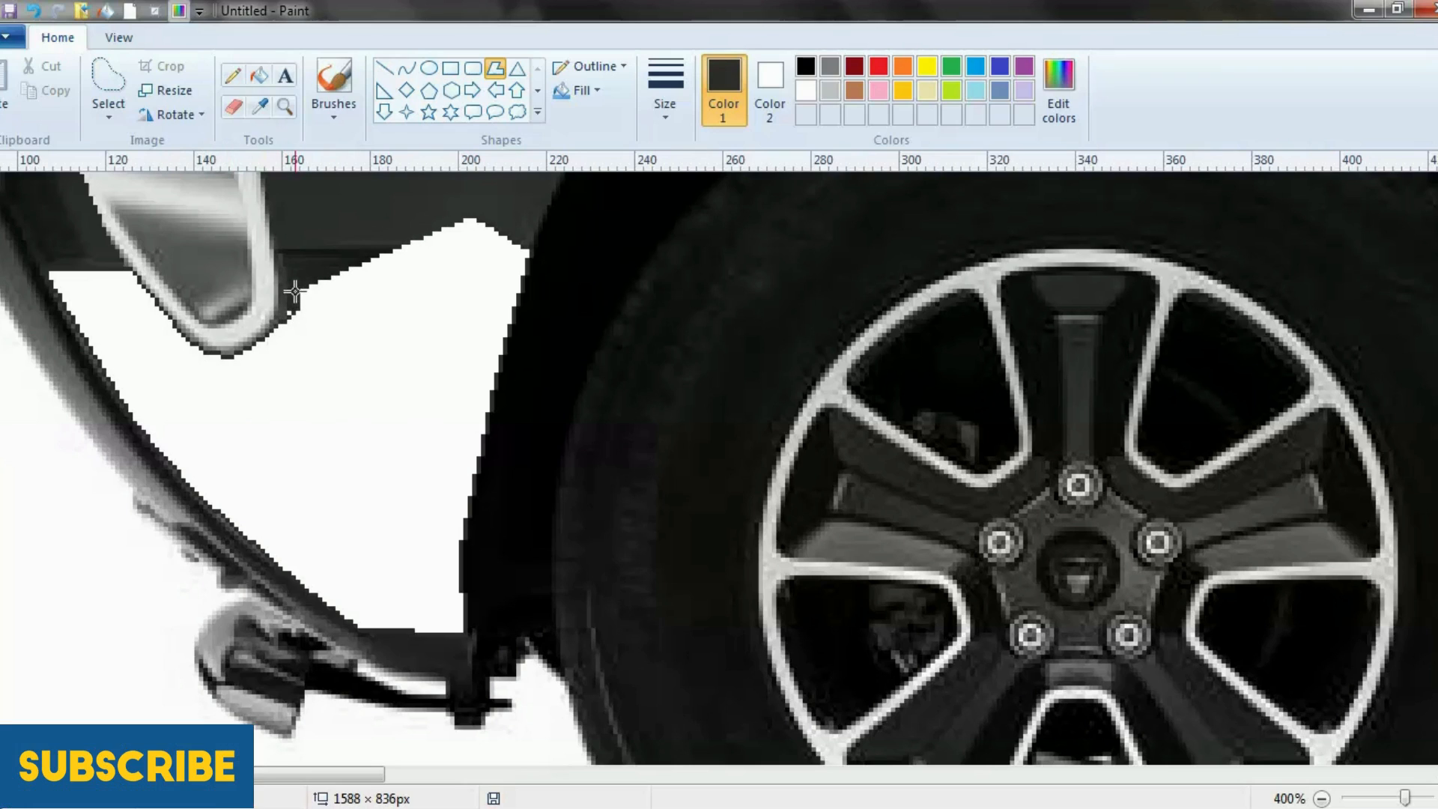
{"action": "left_click_drag", "start_coordinate": [292, 304], "coordinate": [281, 225]}
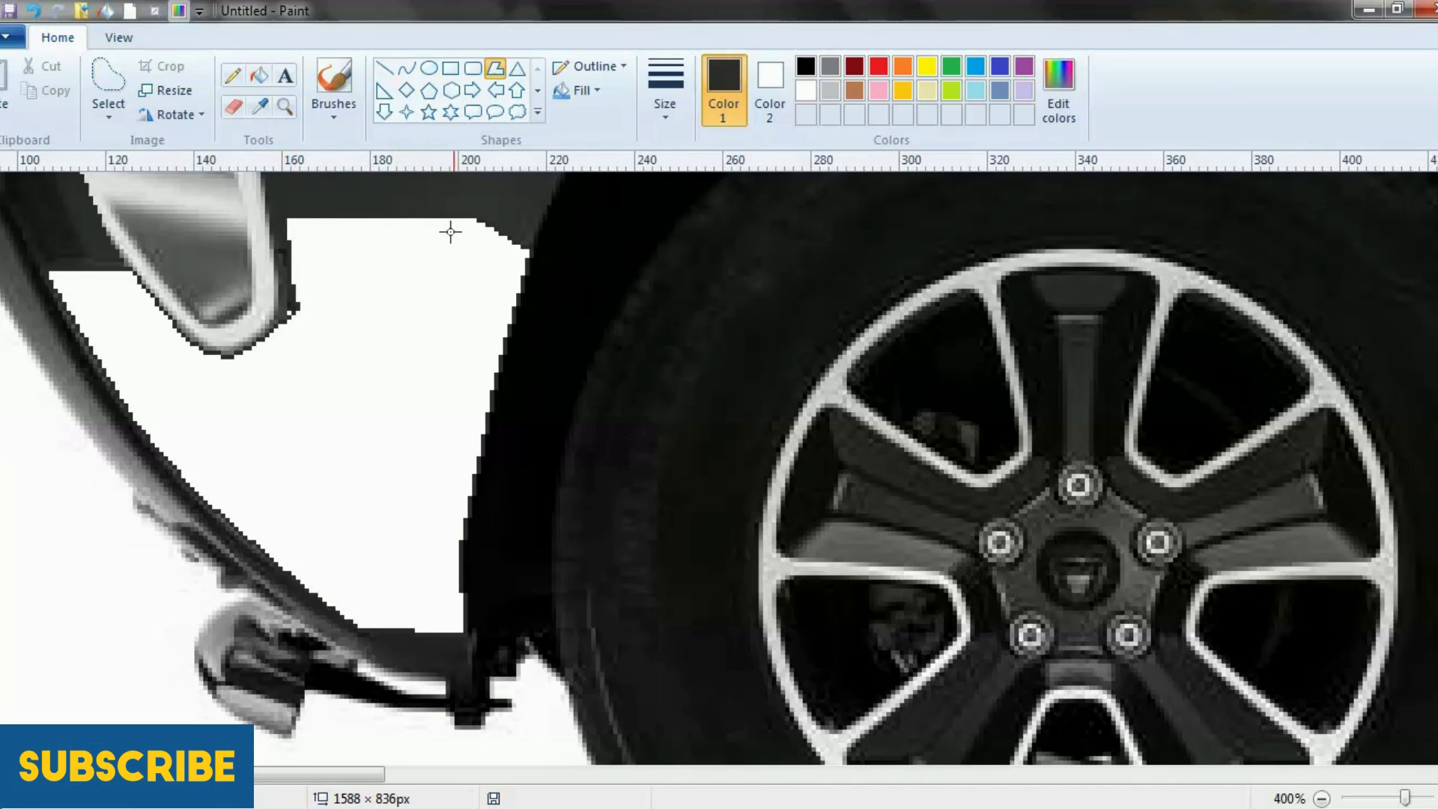
{"action": "left_click", "coordinate": [470, 218]}
{"action": "left_click", "coordinate": [258, 76]}
{"action": "left_click", "coordinate": [413, 385]}
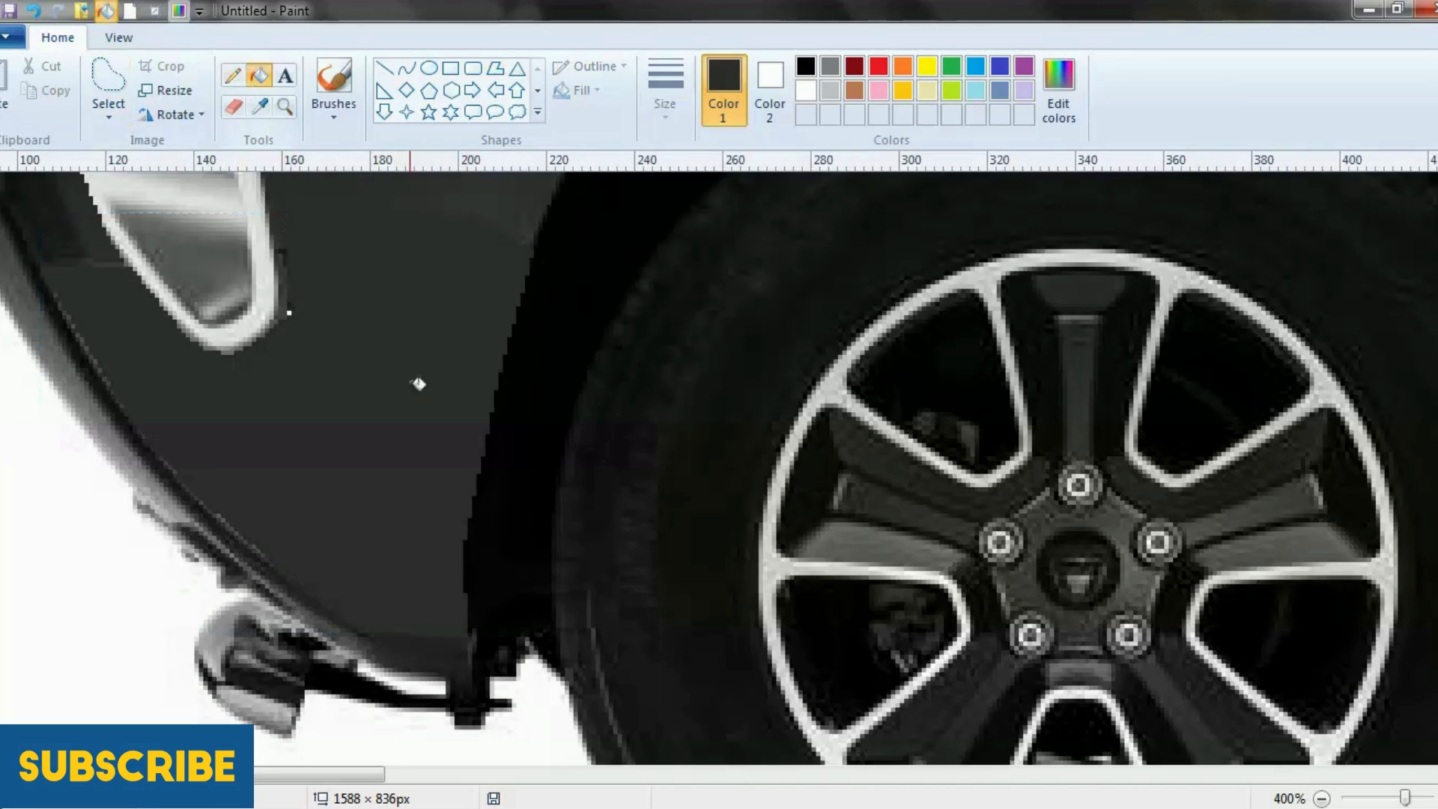
Fill the leftover white pixel beside the fog lamp's lower rear edge with the dark grey.
{"action": "left_click", "coordinate": [291, 108]}
{"action": "right_click", "coordinate": [411, 440]}
{"action": "right_click", "coordinate": [411, 440]}
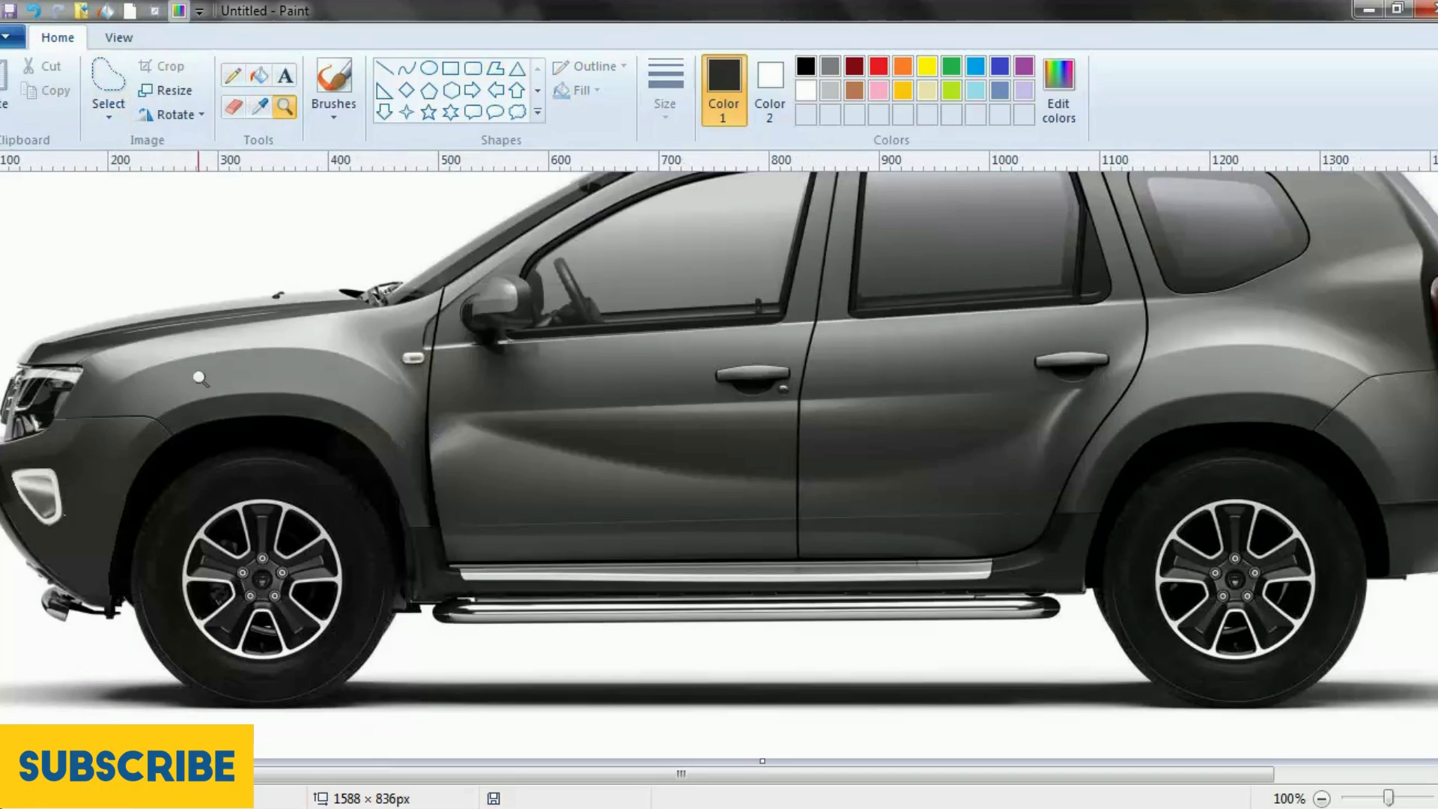
{"action": "left_click", "coordinate": [221, 538]}
{"action": "left_click", "coordinate": [217, 544]}
{"action": "left_click", "coordinate": [574, 442]}
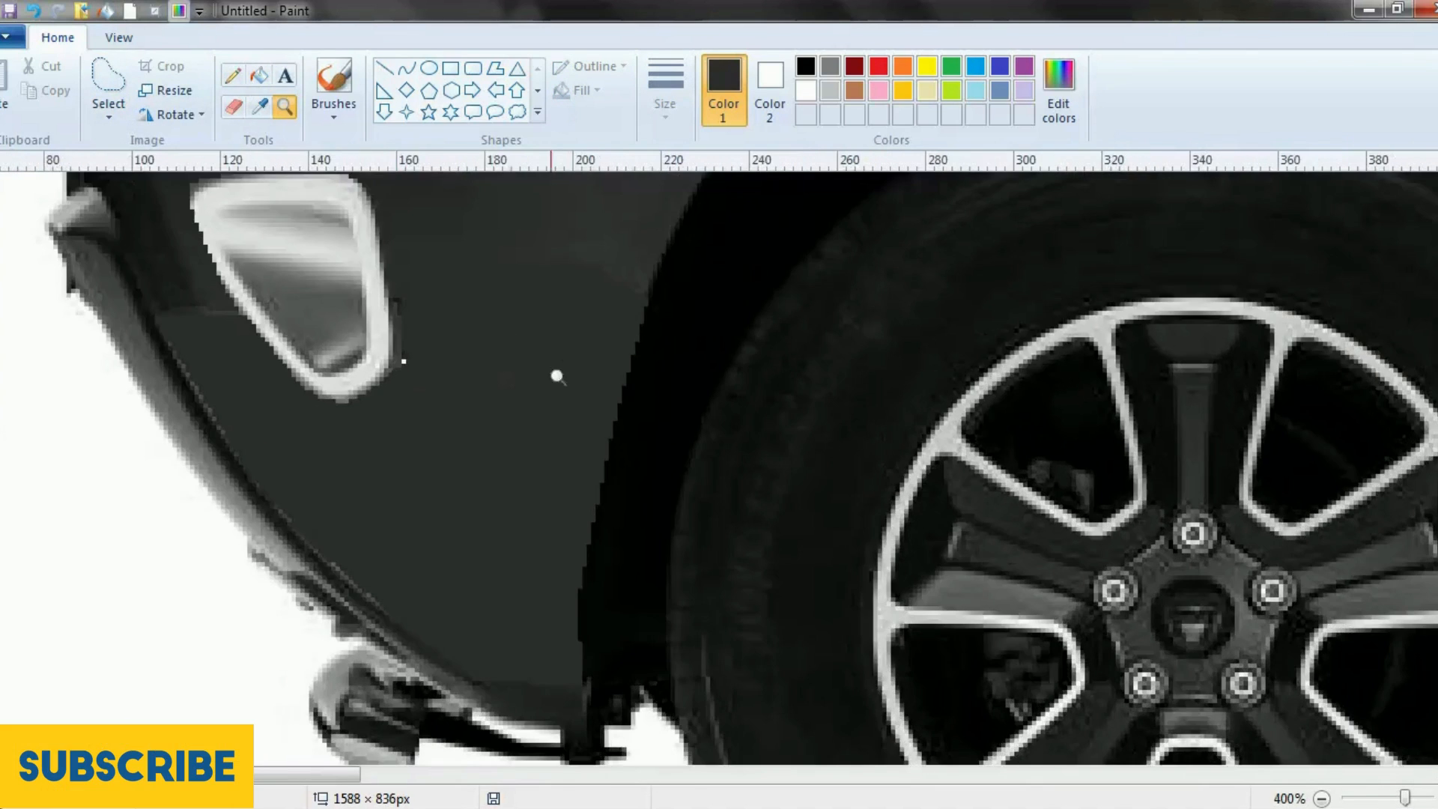
{"action": "left_click", "coordinate": [559, 375]}
{"action": "left_click", "coordinate": [262, 78]}
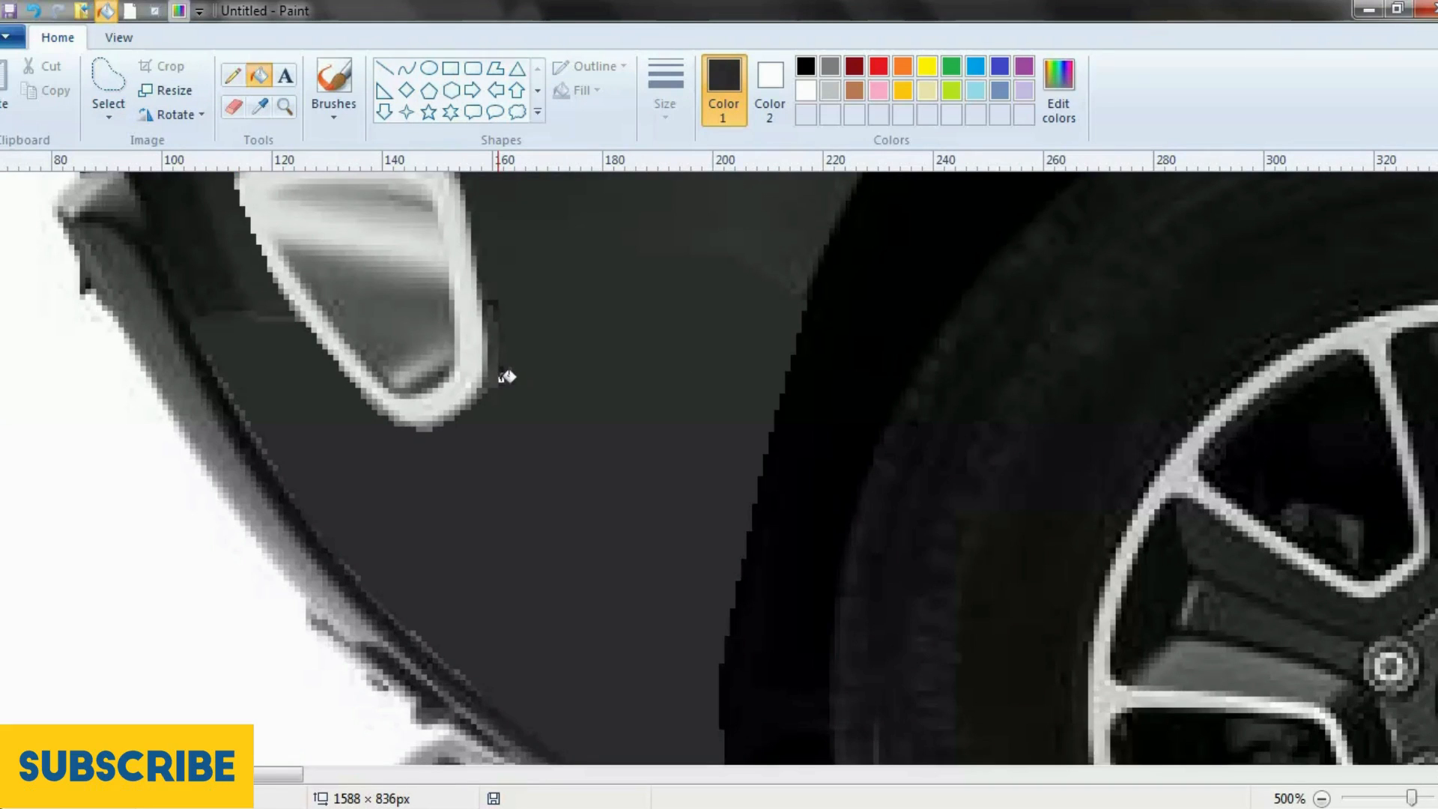
{"action": "left_click", "coordinate": [242, 75]}
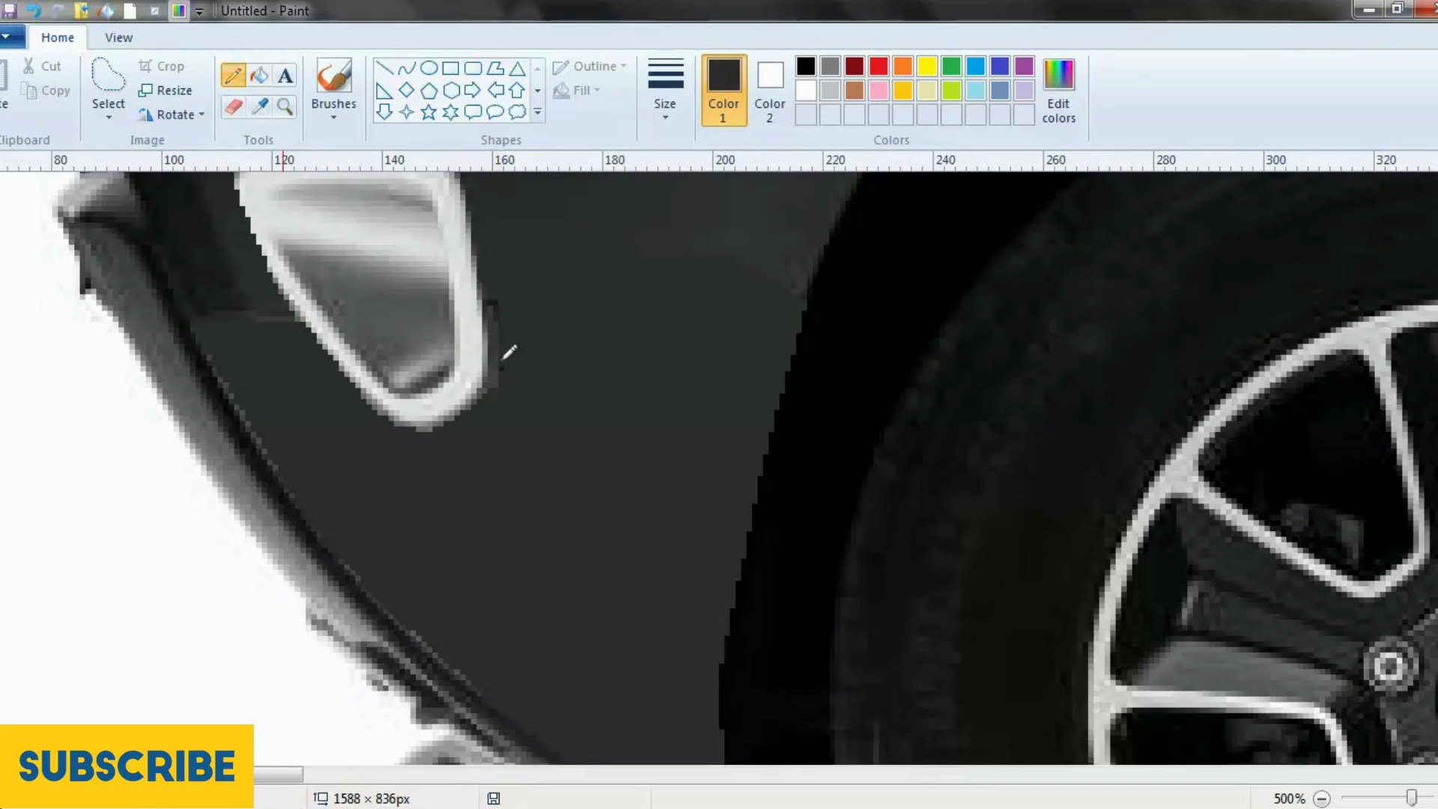
Sample the near-black shade beside the bumper's front edge as Color 1.
{"action": "left_click", "coordinate": [286, 107]}
{"action": "right_click", "coordinate": [530, 470]}
{"action": "right_click", "coordinate": [530, 469]}
{"action": "right_click", "coordinate": [530, 469]}
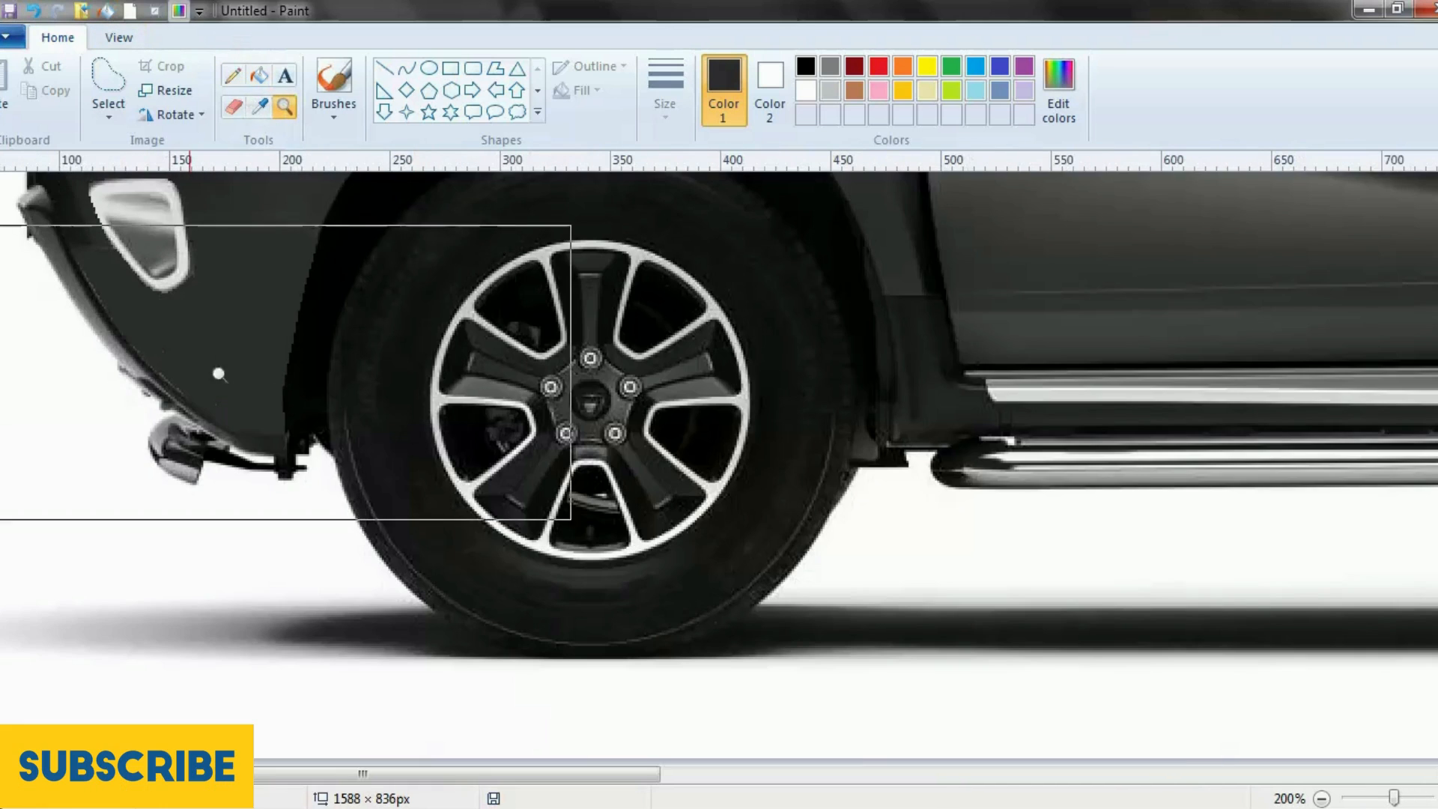
{"action": "scroll", "coordinate": [215, 363], "scroll_direction": "up", "scroll_amount": 3}
{"action": "left_click", "coordinate": [165, 422]}
{"action": "left_click", "coordinate": [340, 375]}
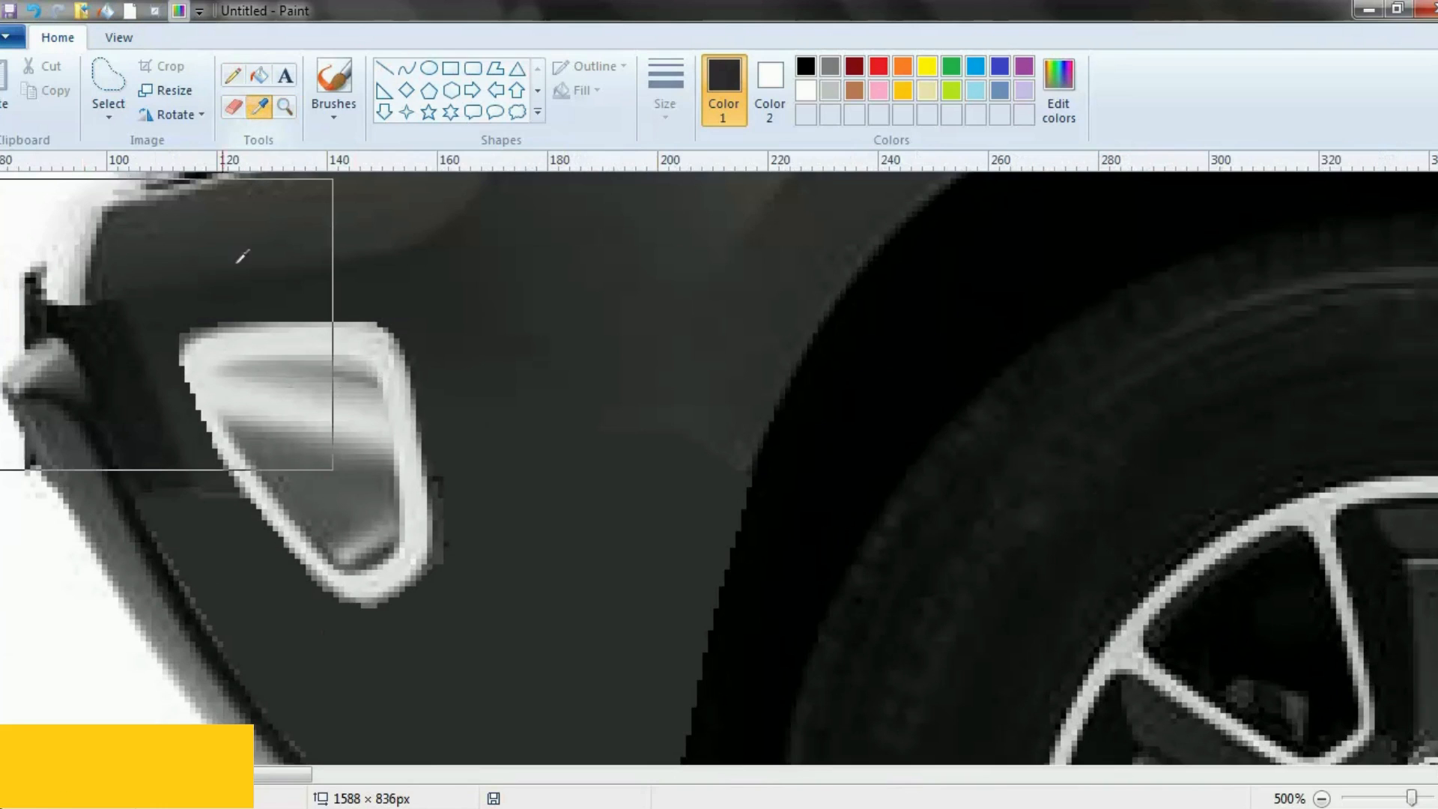
{"action": "left_click", "coordinate": [123, 433]}
{"action": "scroll", "coordinate": [523, 179], "scroll_direction": "down", "scroll_amount": 2}
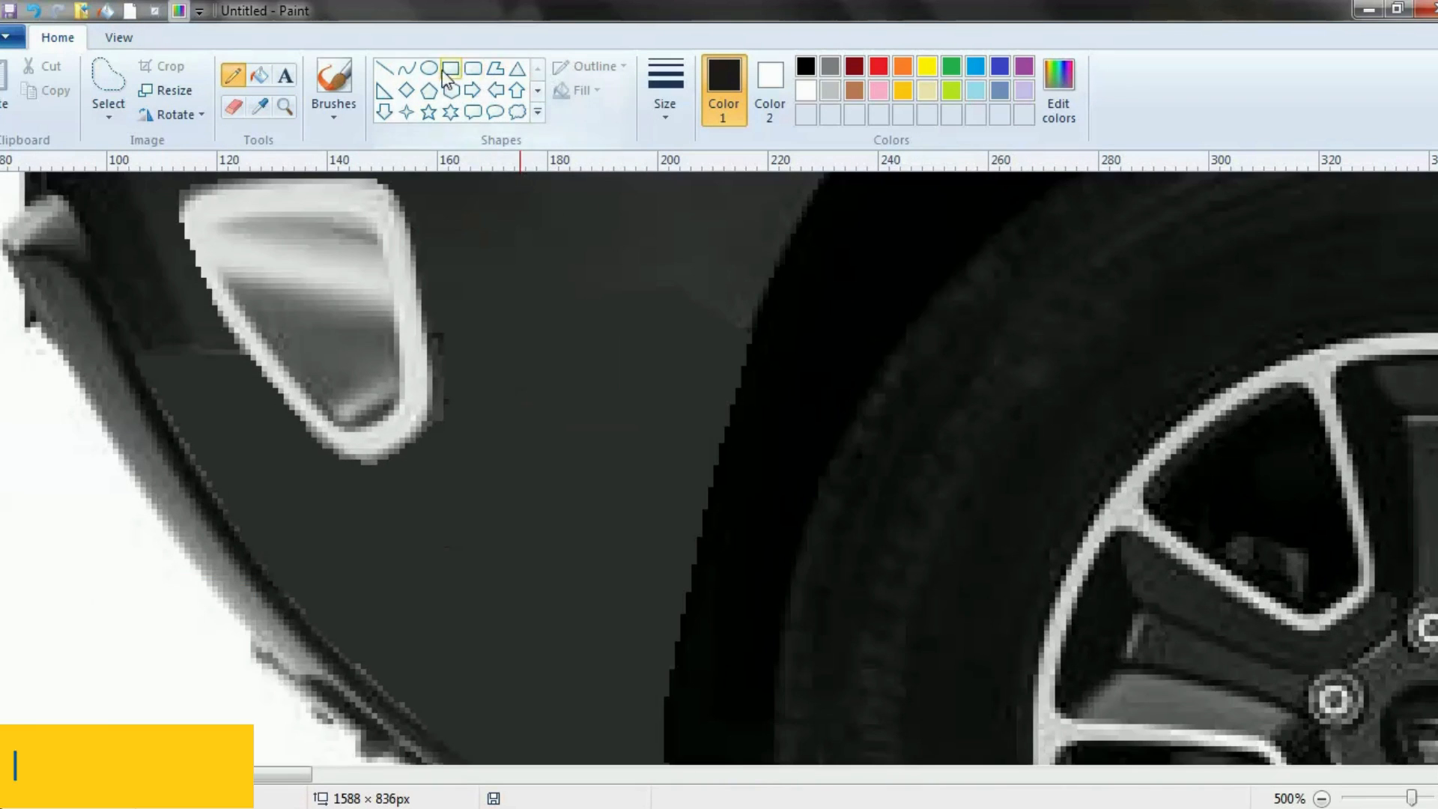
Try a straight diagonal line across the lower bumper, set it to the thickest line size, and undo the line.
{"action": "left_click", "coordinate": [388, 67]}
{"action": "mouse_move", "coordinate": [149, 315]}
{"action": "left_mouse_down"}
{"action": "mouse_move", "coordinate": [441, 701]}
{"action": "mouse_move", "coordinate": [424, 738]}
{"action": "mouse_move", "coordinate": [625, 734]}
{"action": "mouse_move", "coordinate": [656, 668]}
{"action": "left_mouse_up"}
{"action": "scroll", "coordinate": [435, 736], "scroll_direction": "down", "scroll_amount": 2}
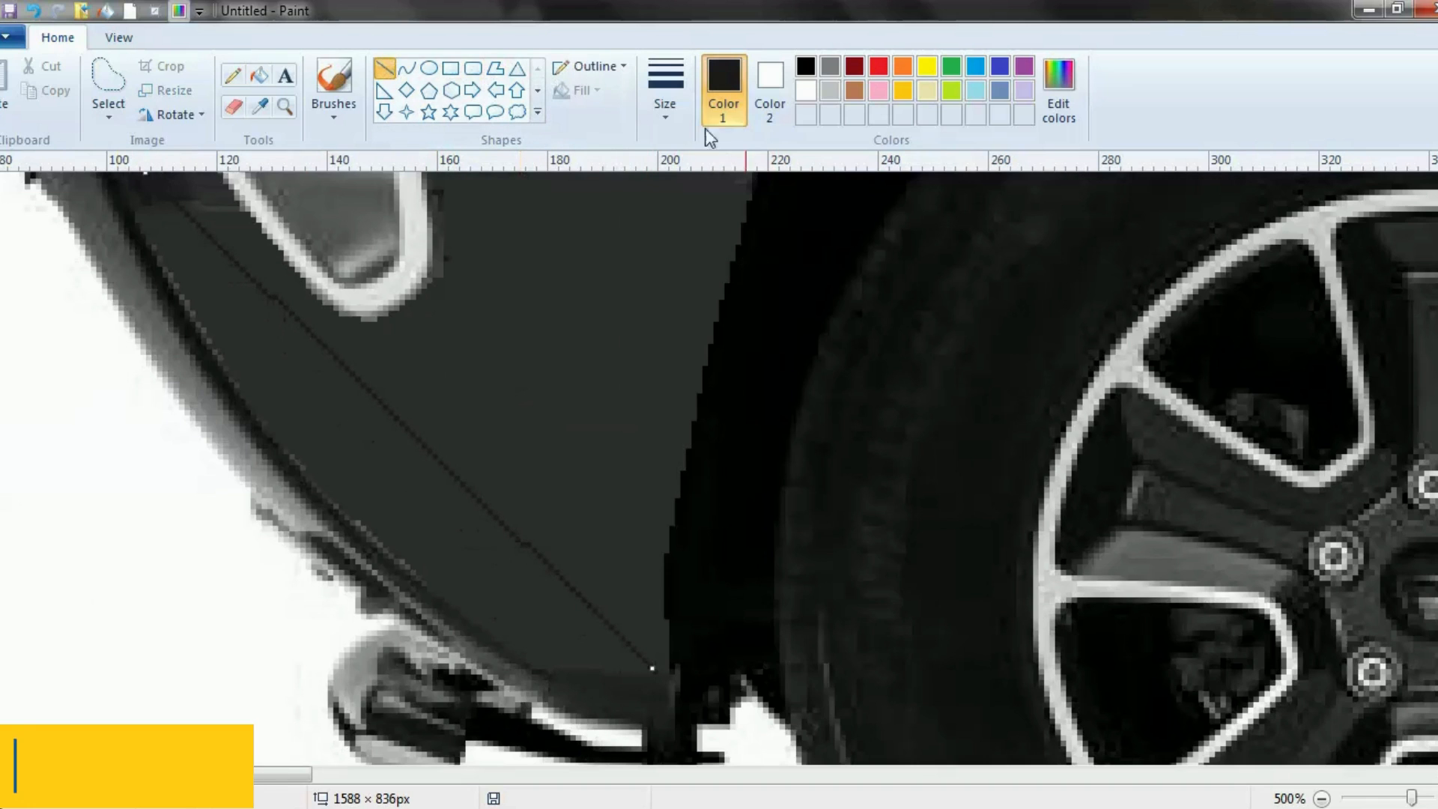
{"action": "left_click", "coordinate": [665, 94]}
{"action": "left_click", "coordinate": [715, 295]}
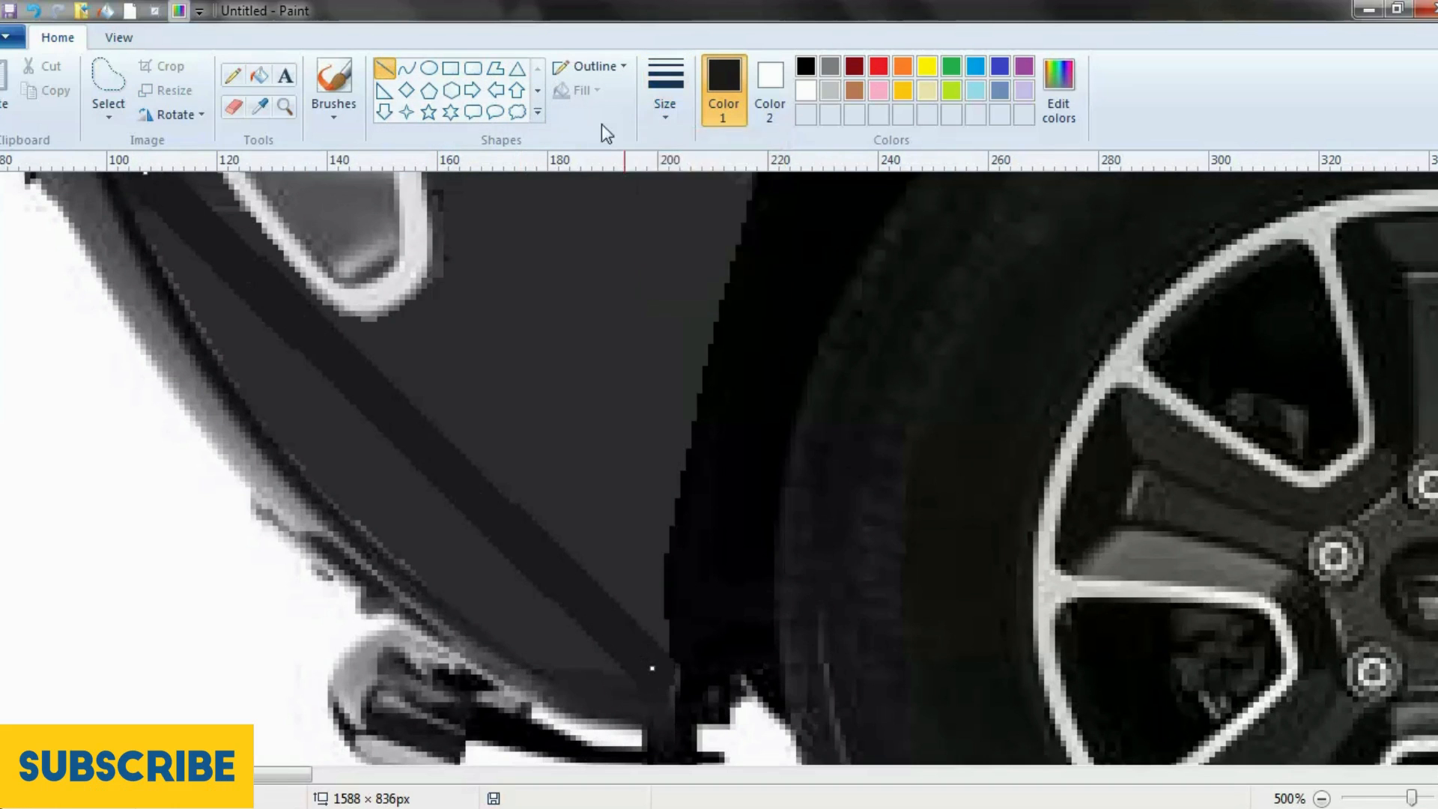
{"action": "left_click", "coordinate": [414, 70]}
{"action": "key", "text": "ctrl+z"}
Draw a thick curve following the lower bumper edge to the wheel arch and fill the strip below it with near-black.
{"action": "scroll", "coordinate": [178, 352], "scroll_direction": "up", "scroll_amount": 1}
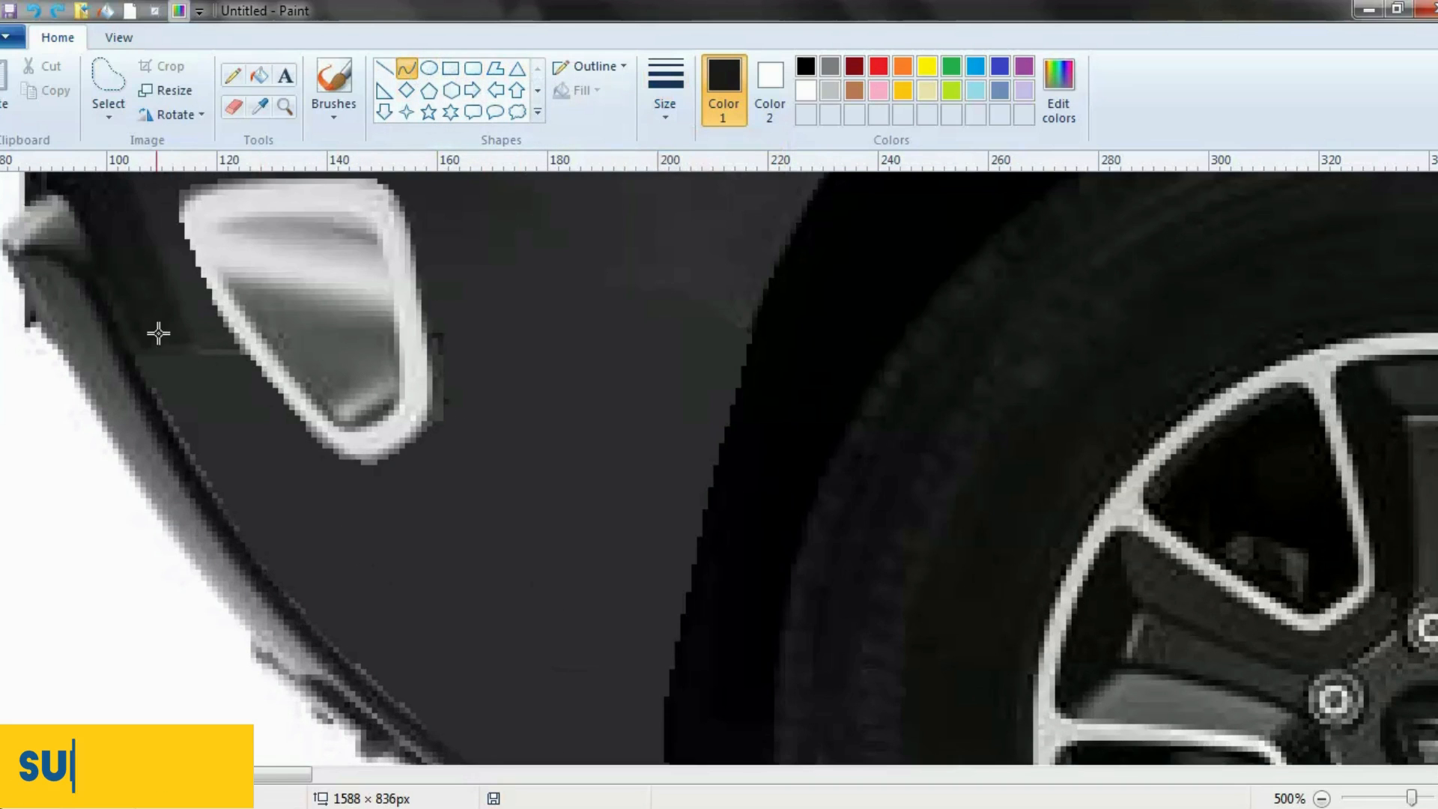
{"action": "left_click_drag", "start_coordinate": [158, 333], "coordinate": [659, 654]}
{"action": "scroll", "coordinate": [449, 558], "scroll_direction": "down", "scroll_amount": 1}
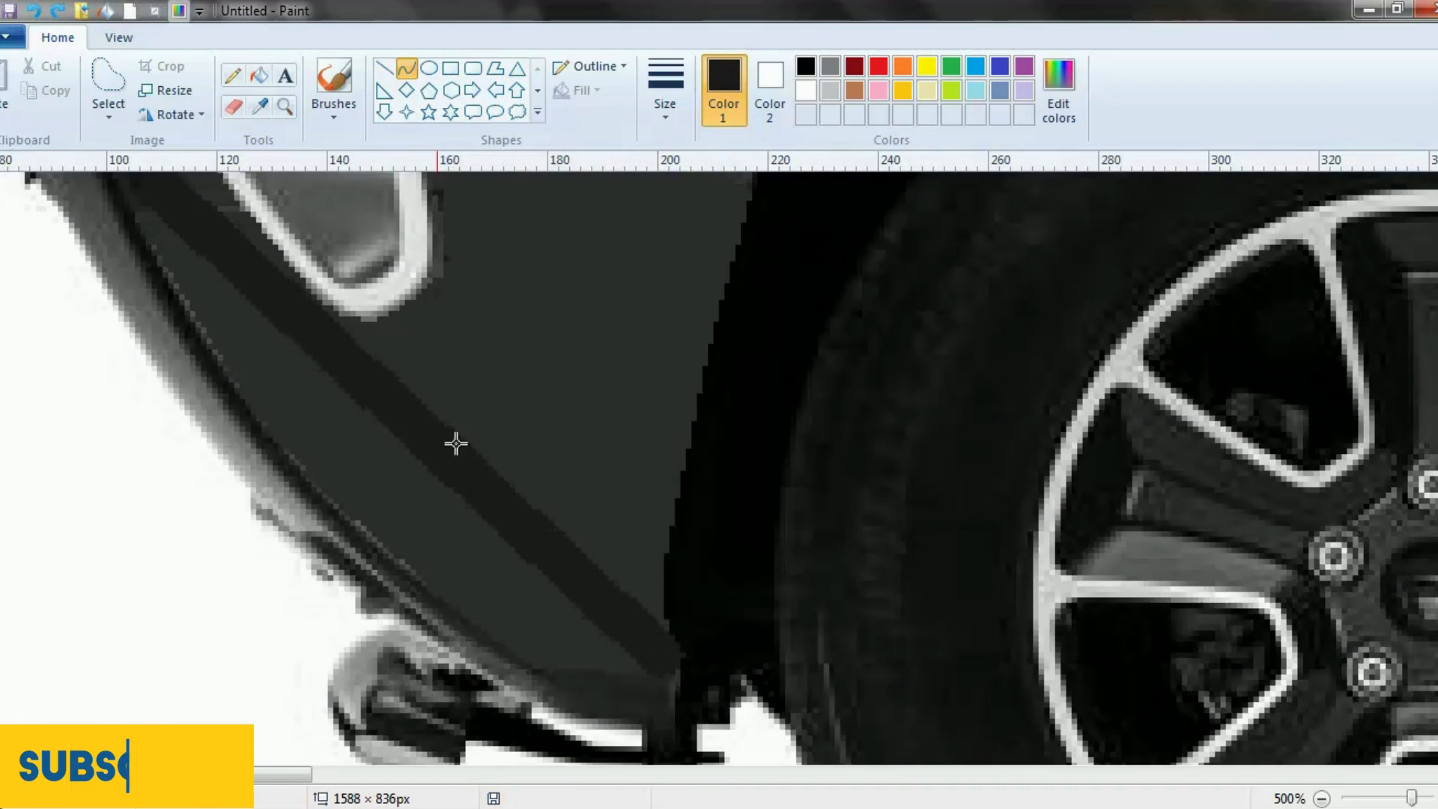
{"action": "left_click_drag", "start_coordinate": [359, 428], "coordinate": [234, 394]}
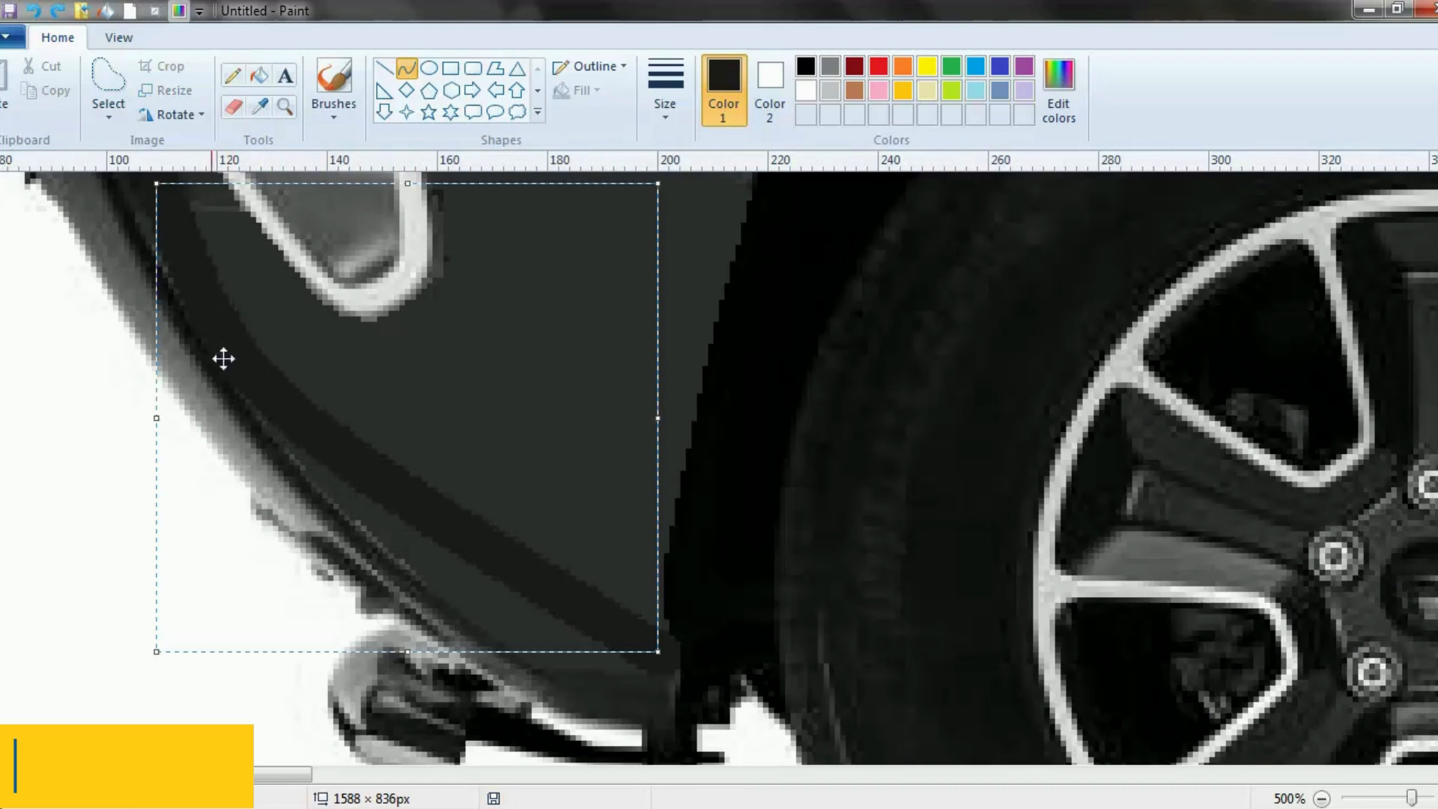
{"action": "left_click", "coordinate": [260, 76]}
{"action": "left_click", "coordinate": [429, 558]}
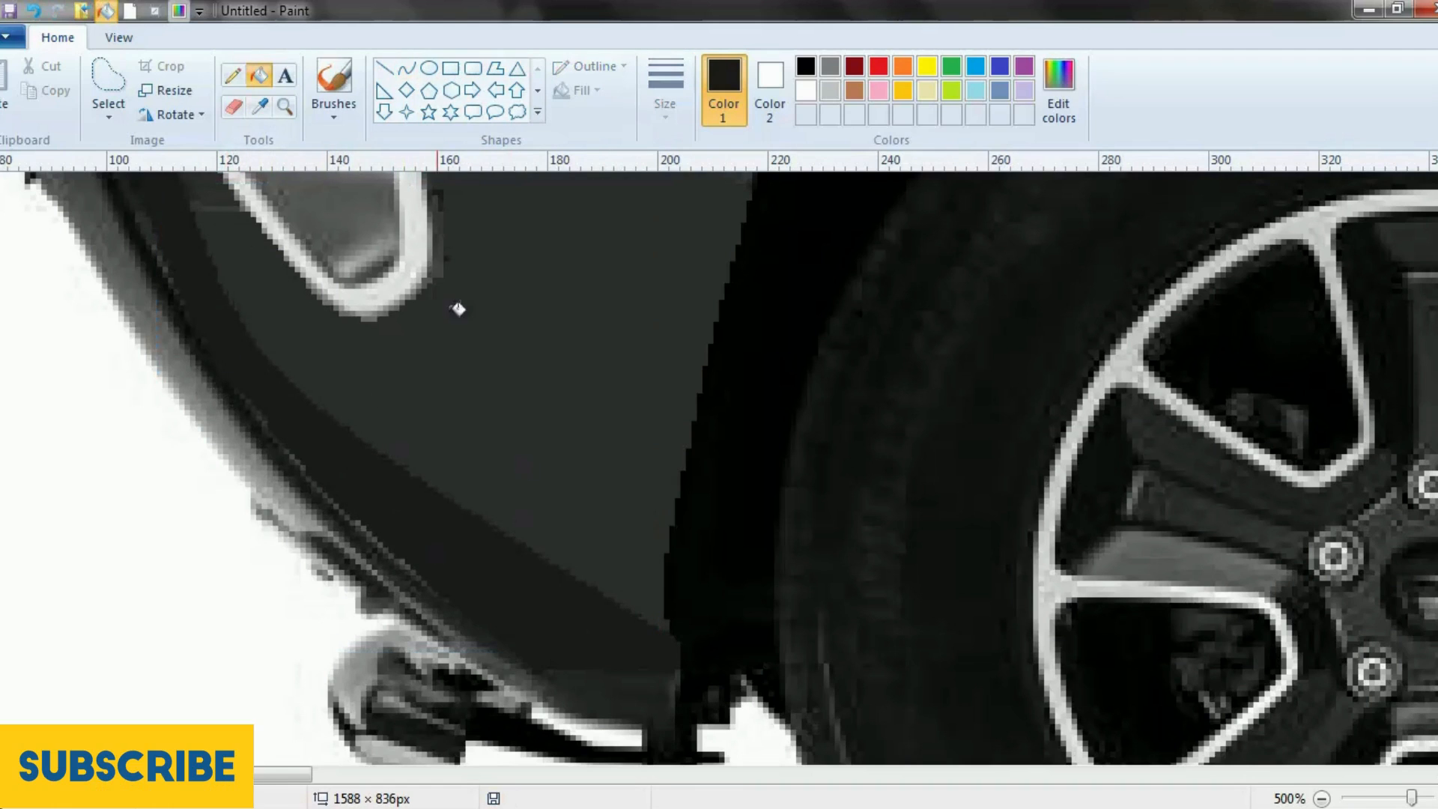
Check the reshaded front bumper against the whole car and again in close-up around the fog lamp.
{"action": "left_click", "coordinate": [285, 111]}
{"action": "right_click", "coordinate": [584, 687]}
{"action": "scroll", "coordinate": [315, 567], "scroll_direction": "up", "scroll_amount": 3}
{"action": "right_click", "coordinate": [289, 540]}
{"action": "right_click", "coordinate": [284, 535]}
{"action": "right_click", "coordinate": [278, 530]}
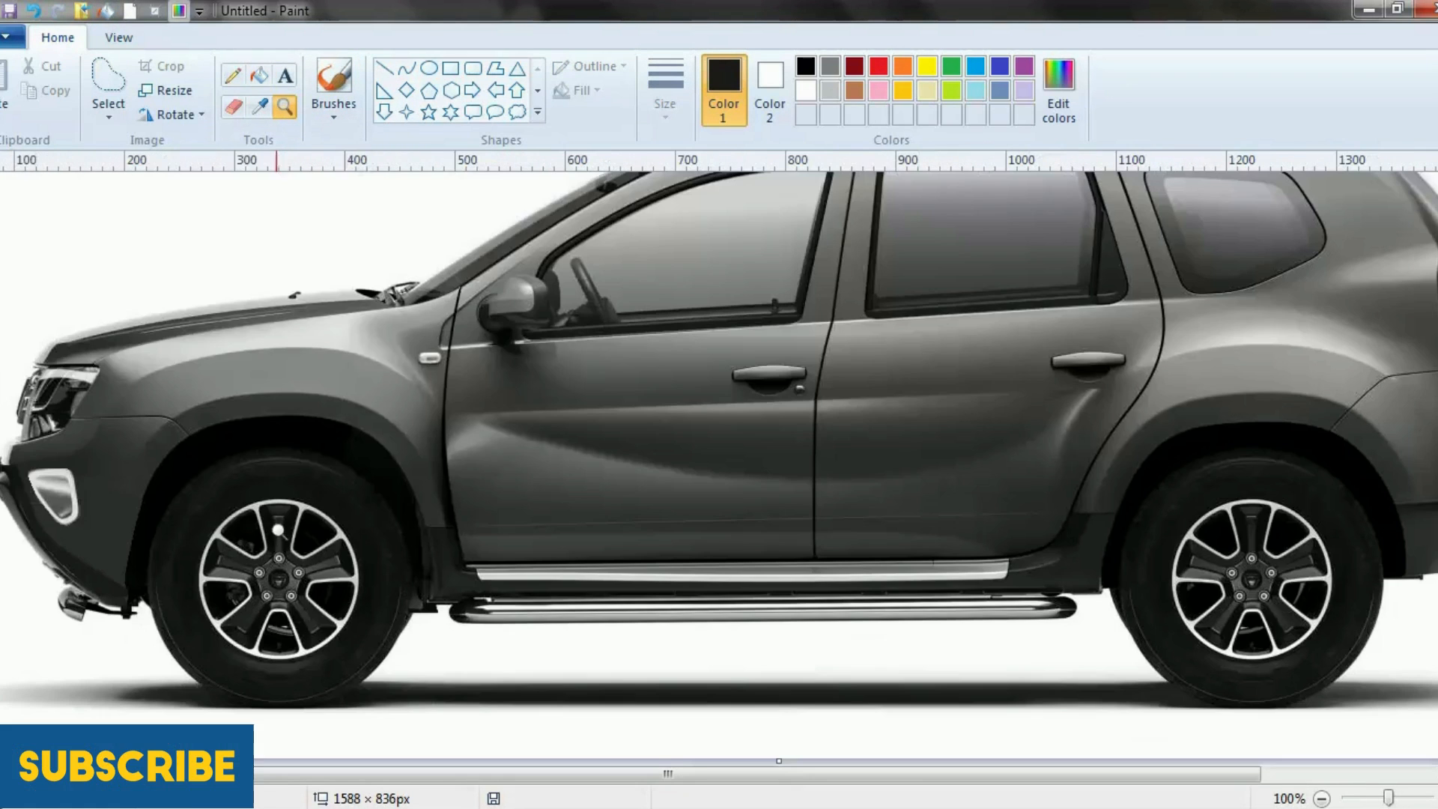
{"action": "left_click", "coordinate": [147, 500]}
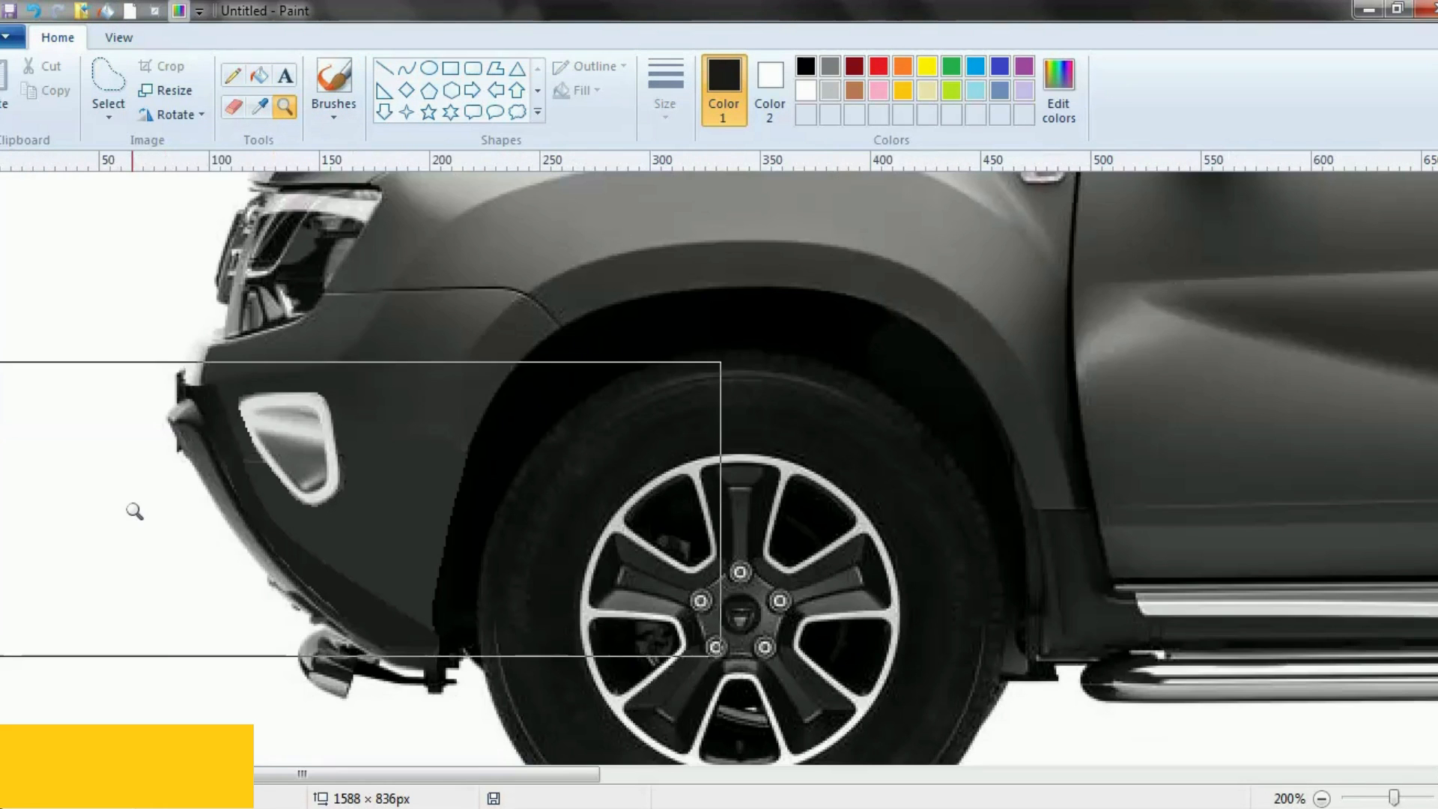
{"action": "left_click", "coordinate": [427, 472]}
{"action": "left_click", "coordinate": [423, 451]}
{"action": "left_click", "coordinate": [282, 347]}
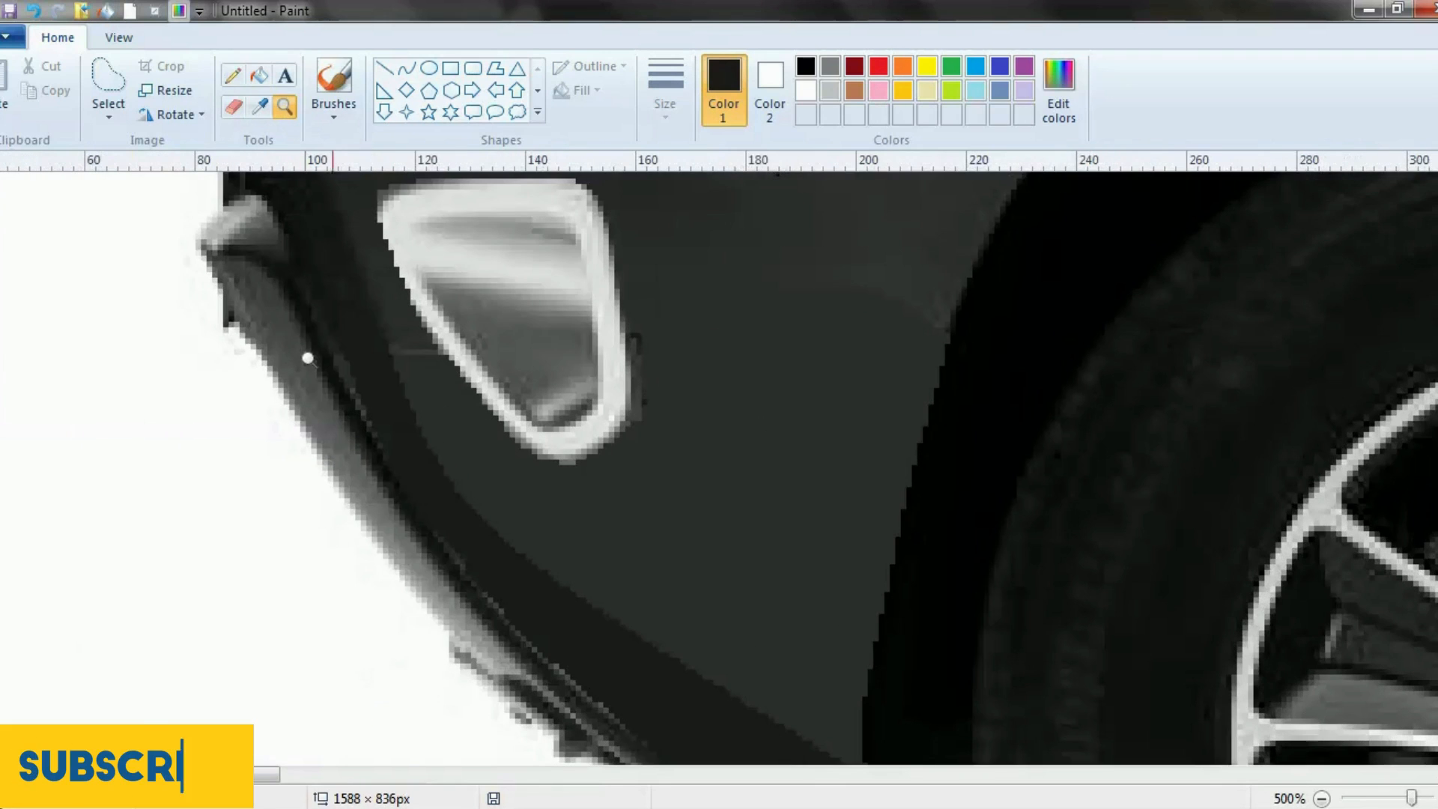
Draw a curve at the thinnest line size from the fog lamp's lower corner down to the dark strip along the bumper edge.
{"action": "left_click", "coordinate": [383, 69]}
{"action": "left_click", "coordinate": [650, 102]}
{"action": "left_click", "coordinate": [662, 143]}
{"action": "left_click", "coordinate": [407, 69]}
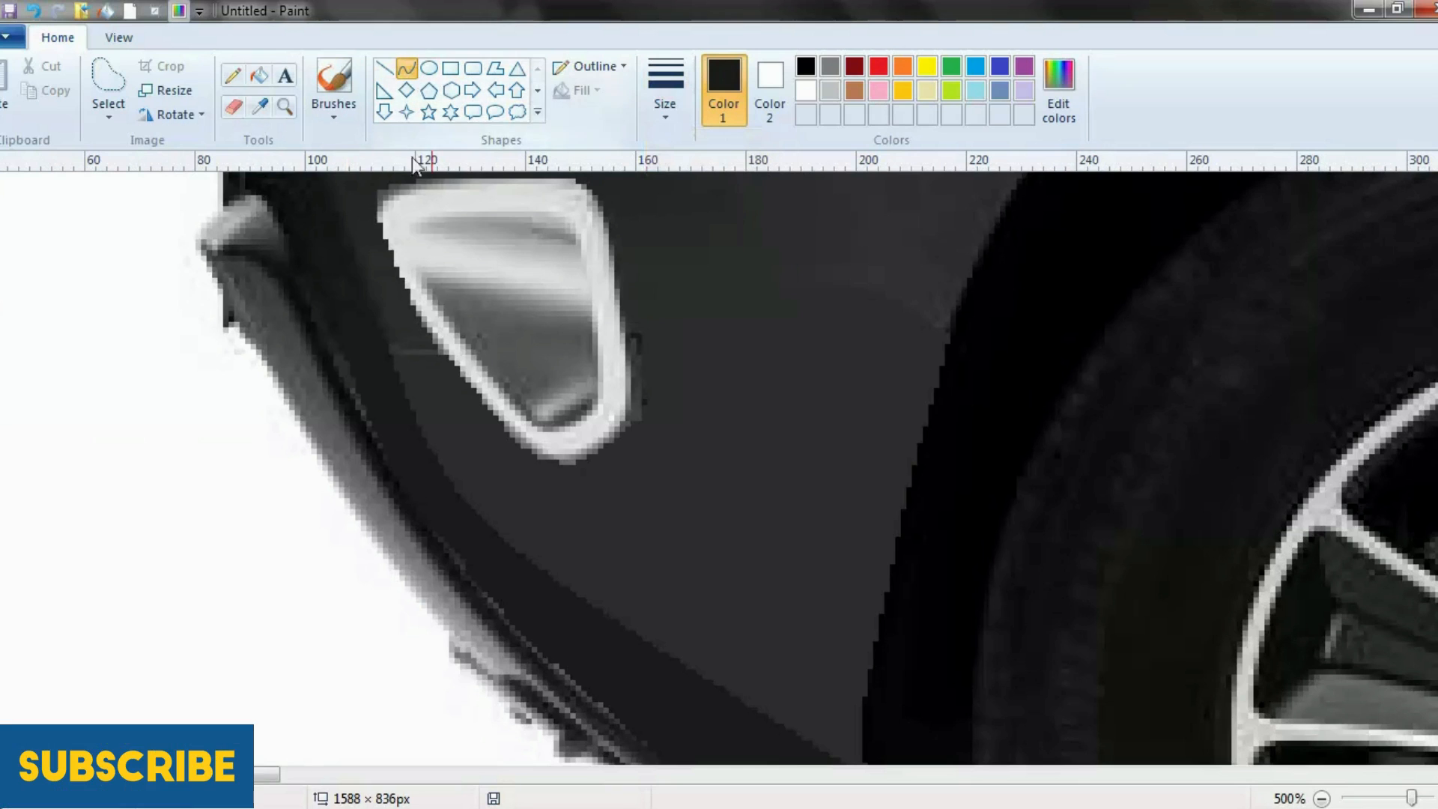
{"action": "left_click_drag", "start_coordinate": [548, 504], "coordinate": [504, 621]}
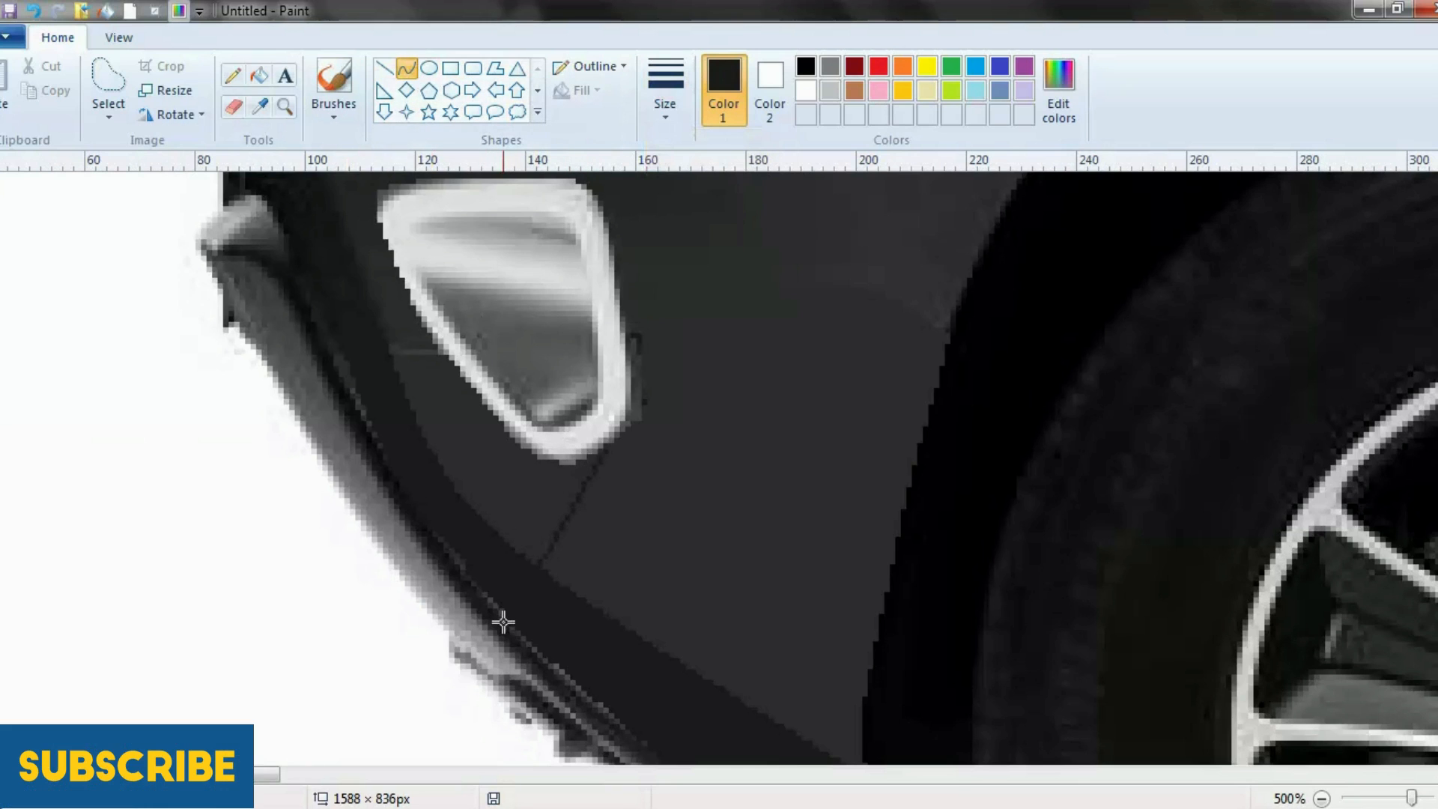
{"action": "left_click_drag", "start_coordinate": [568, 504], "coordinate": [536, 482]}
{"action": "left_click", "coordinate": [536, 482]}
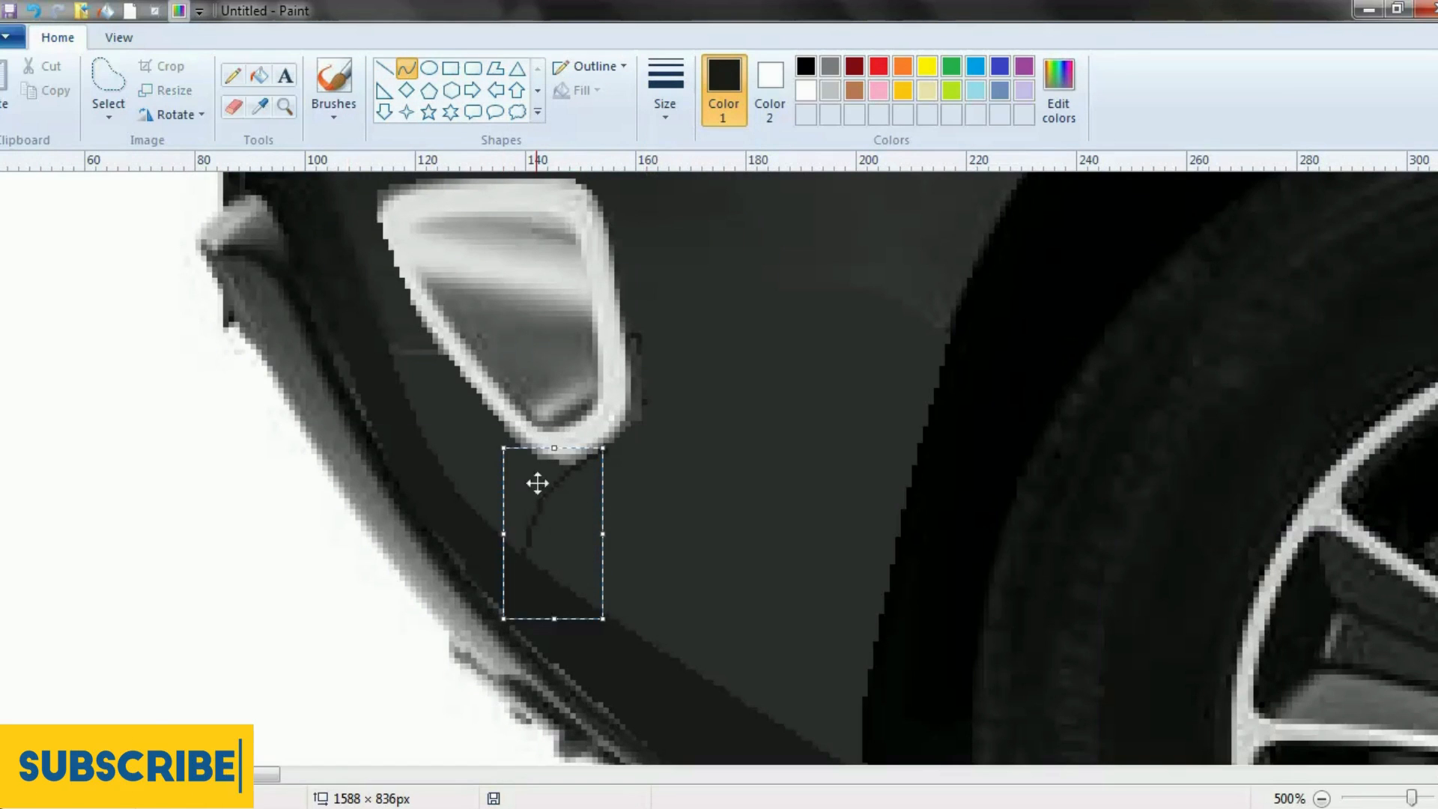
Close the gap at the fog lamp's upper front corner with a short curve and fill the enclosed area with near-black.
{"action": "left_click", "coordinate": [422, 244]}
{"action": "scroll", "coordinate": [322, 257], "scroll_direction": "up", "scroll_amount": 1}
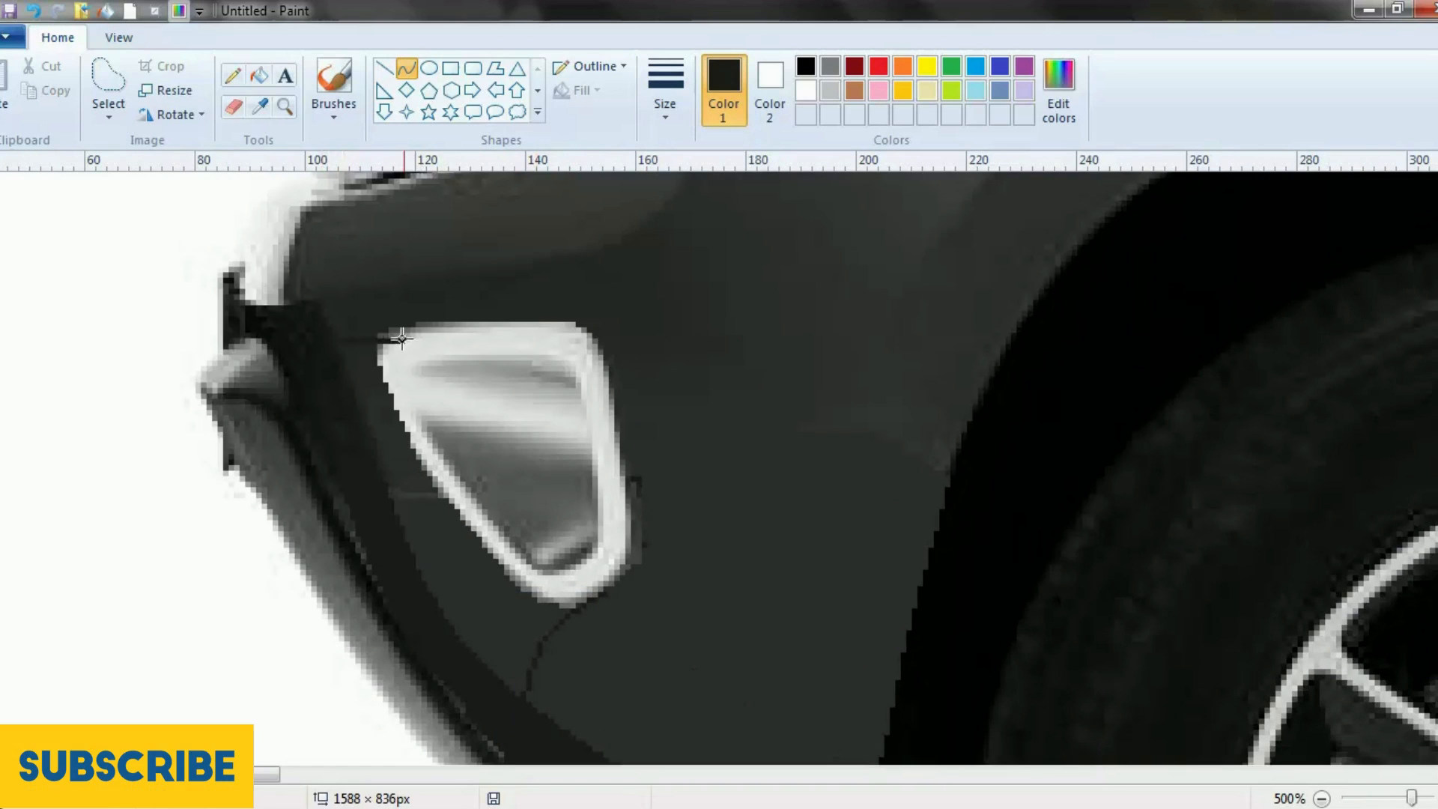
{"action": "left_click_drag", "start_coordinate": [358, 347], "coordinate": [357, 327]}
{"action": "left_click", "coordinate": [356, 326]}
{"action": "left_click", "coordinate": [260, 76]}
{"action": "left_click", "coordinate": [450, 584]}
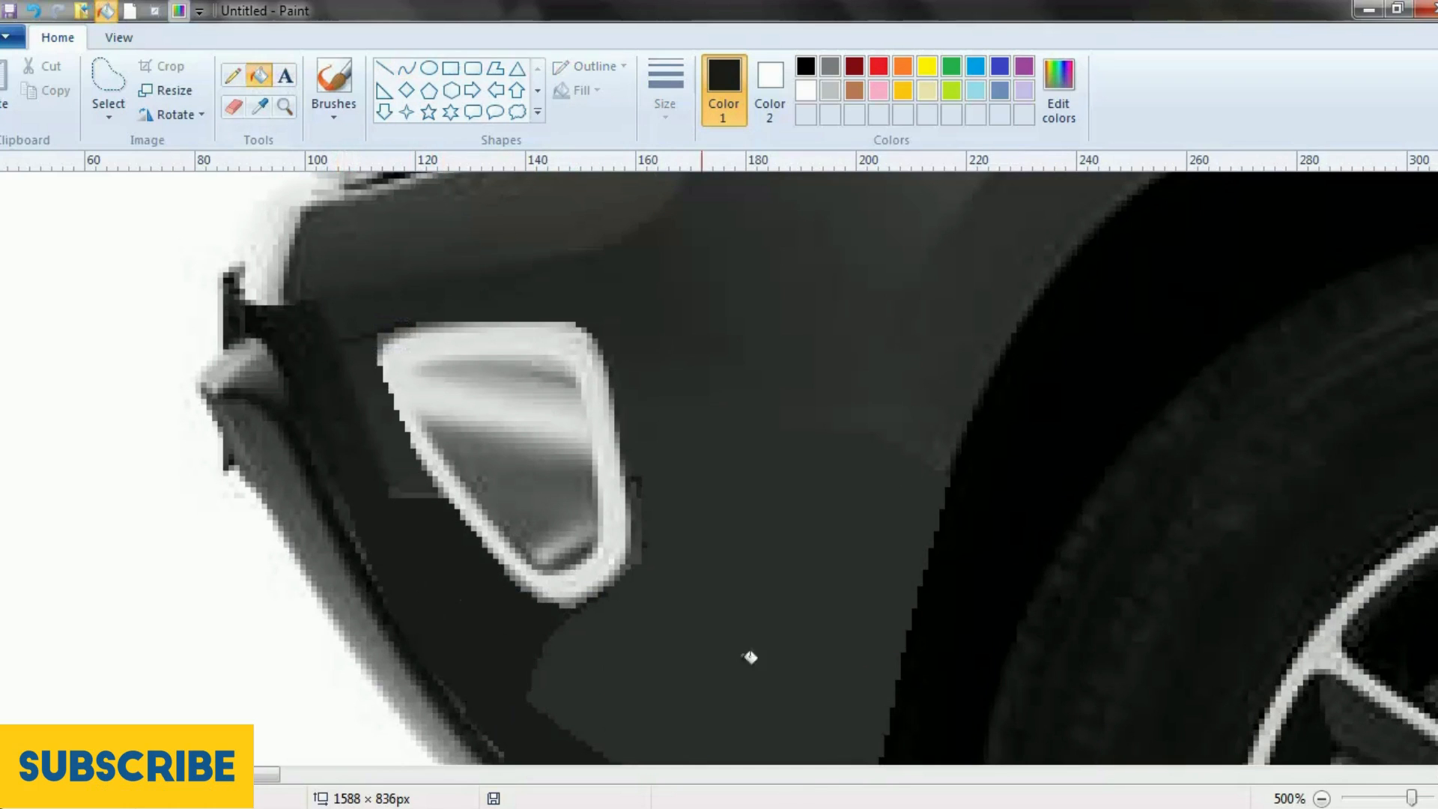
Draw a polygon over the patch between the fog lamp and the bumper's front edge and fill it with near-black.
{"action": "left_click", "coordinate": [495, 68]}
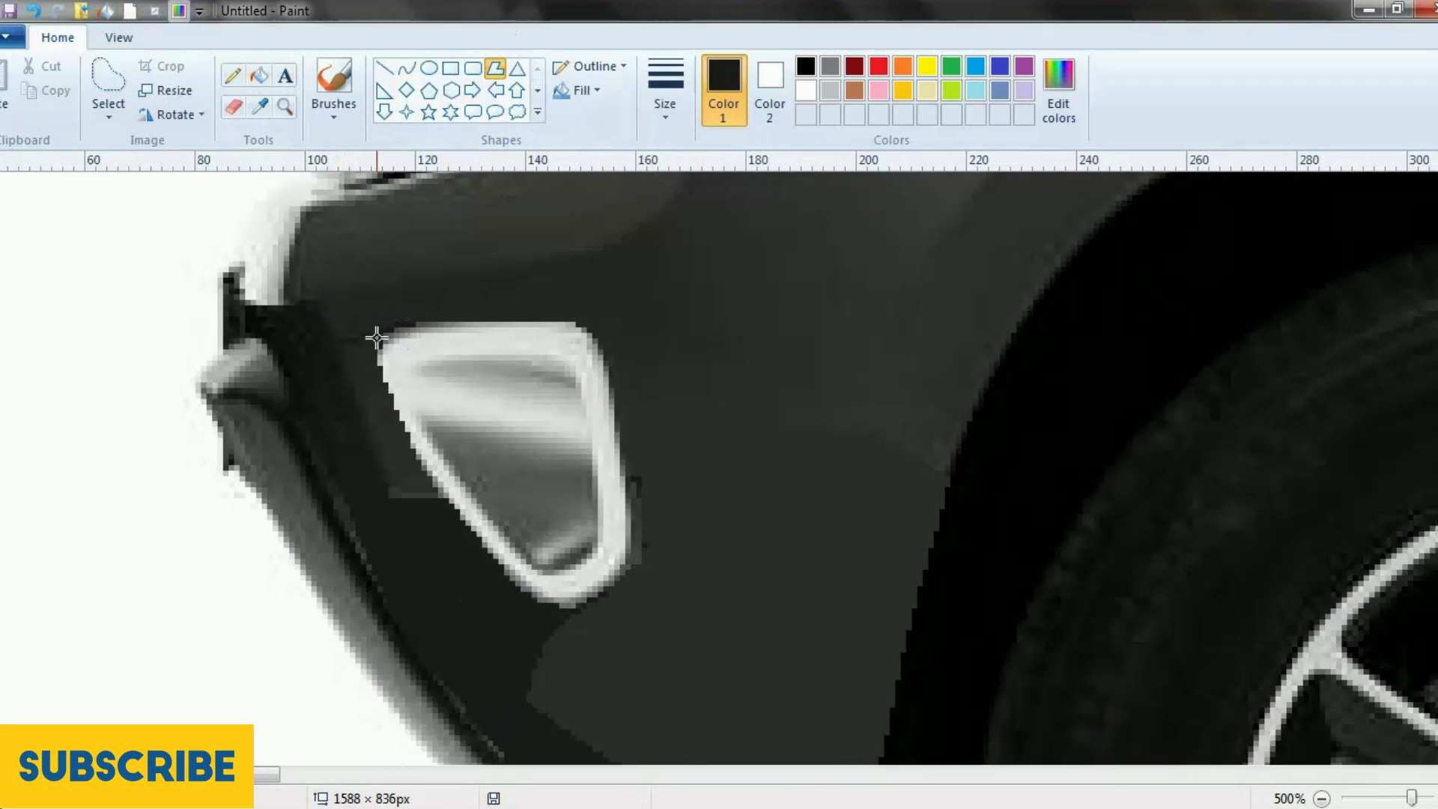
{"action": "left_click_drag", "start_coordinate": [377, 355], "coordinate": [357, 497]}
{"action": "left_click_drag", "start_coordinate": [356, 498], "coordinate": [303, 358]}
{"action": "left_click", "coordinate": [259, 84]}
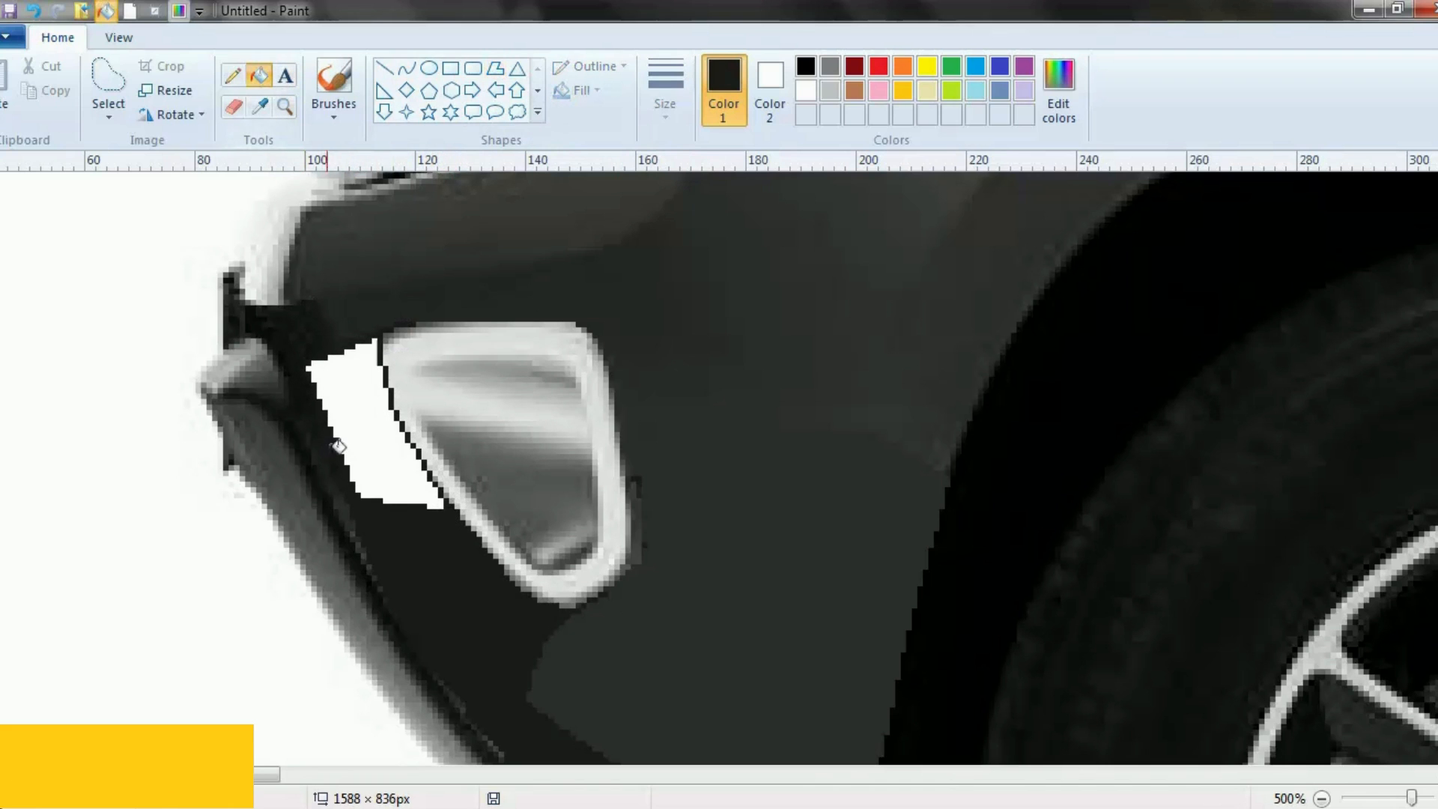
{"action": "left_click", "coordinate": [349, 442]}
Check the repainted front bumper against the whole car, from the front end to the rear.
{"action": "left_click", "coordinate": [285, 111]}
{"action": "right_click", "coordinate": [551, 577]}
{"action": "right_click", "coordinate": [559, 588]}
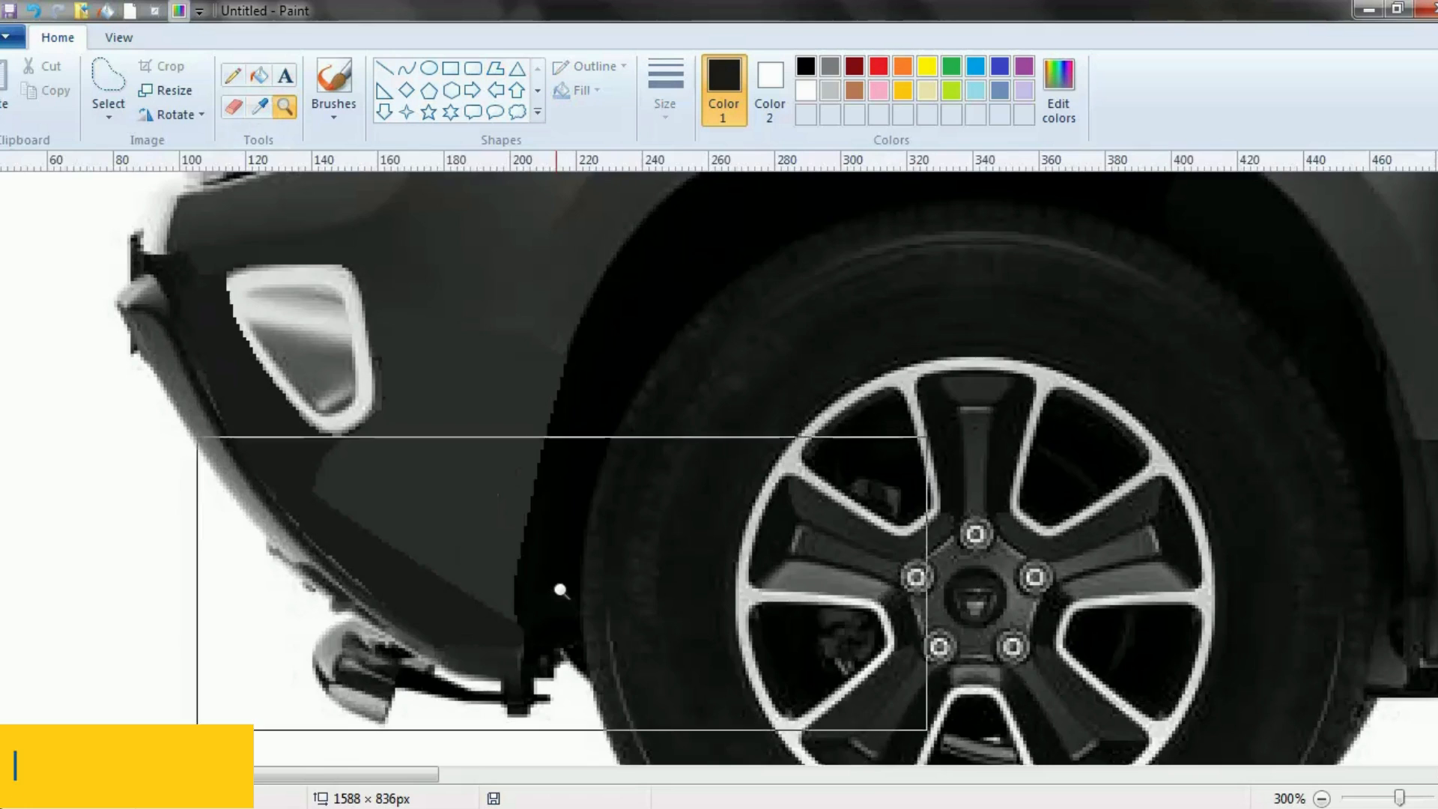
{"action": "right_click", "coordinate": [550, 569]}
{"action": "right_click", "coordinate": [398, 482]}
{"action": "scroll", "coordinate": [196, 449], "scroll_direction": "up", "scroll_amount": 3}
{"action": "right_click", "coordinate": [187, 510]}
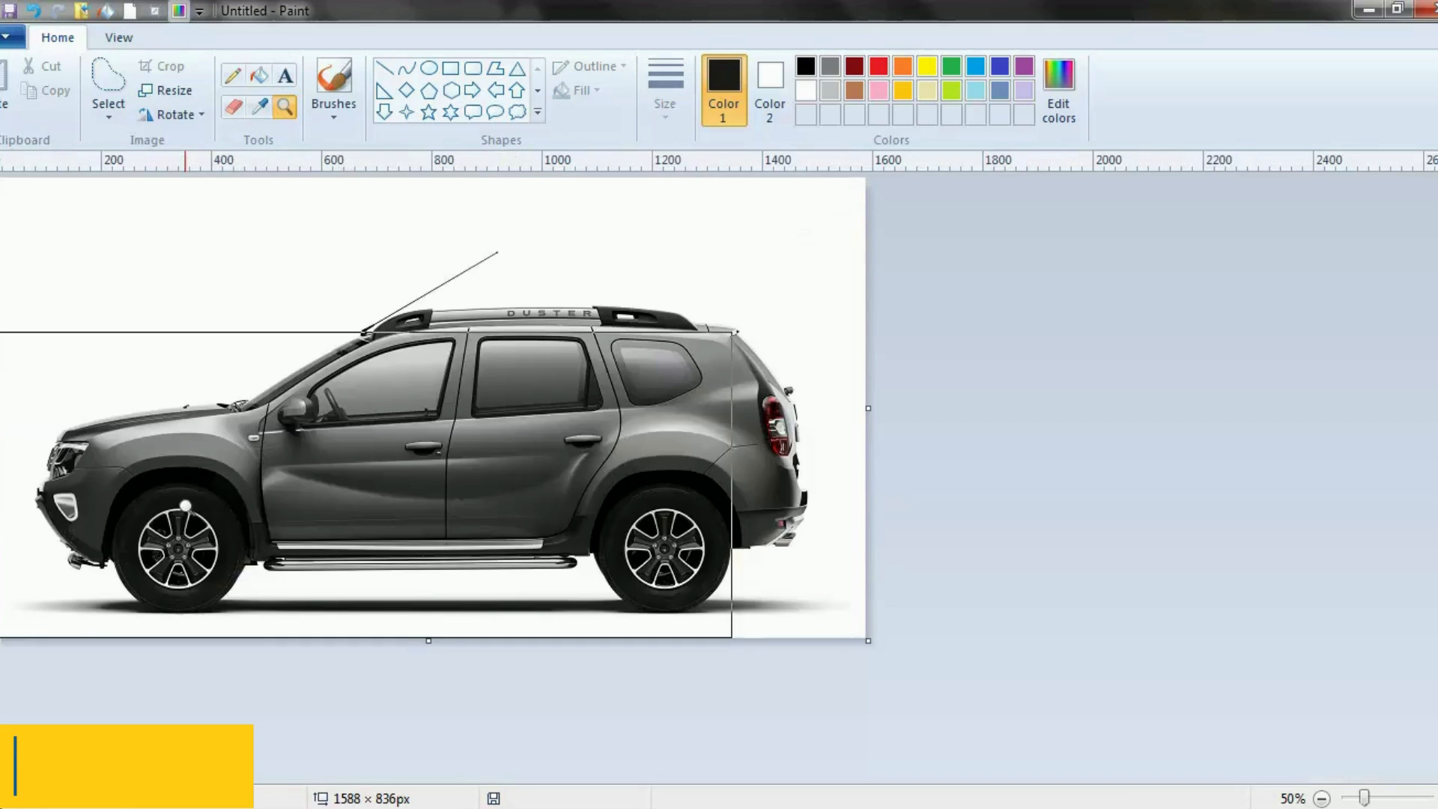
{"action": "left_click", "coordinate": [147, 515]}
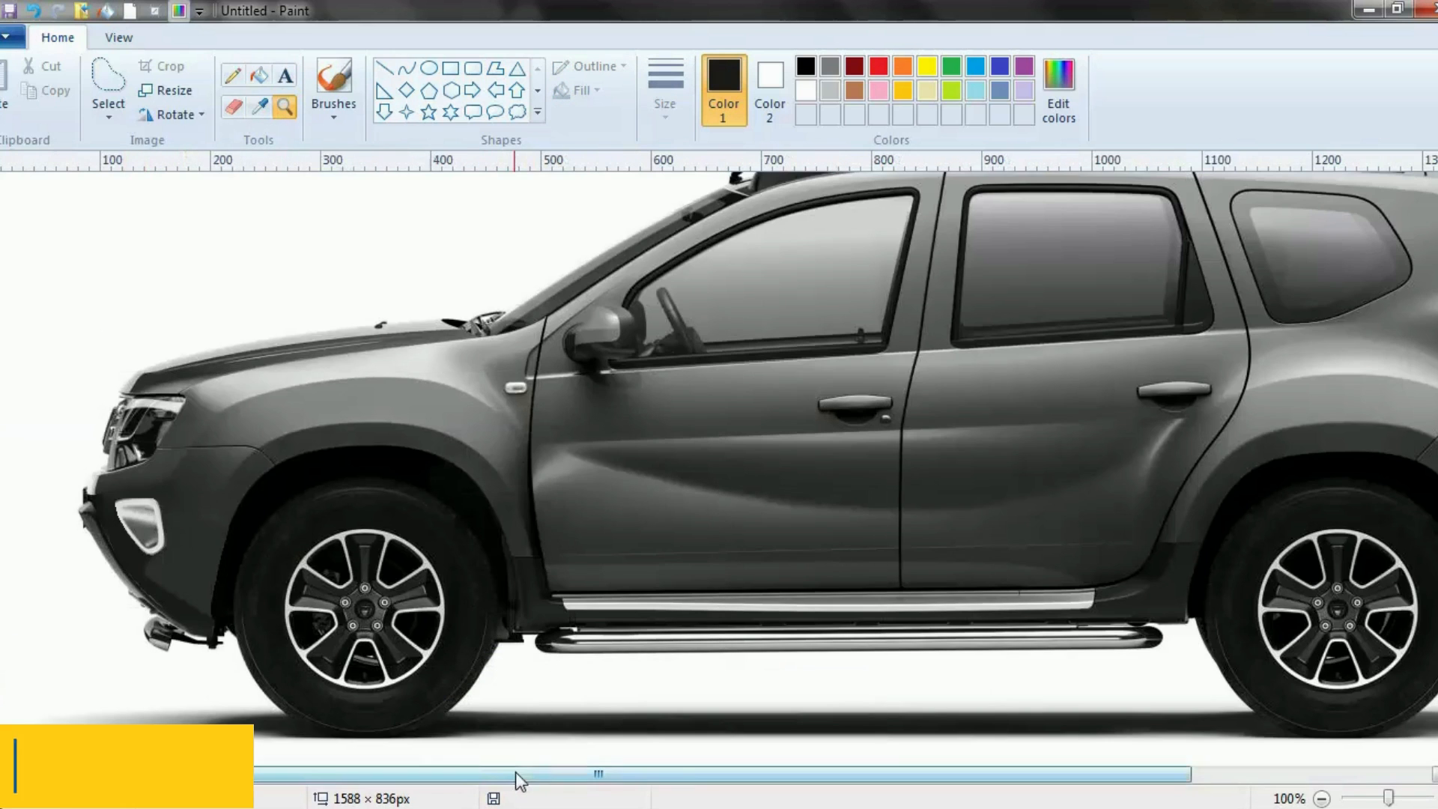
{"action": "left_click_drag", "start_coordinate": [516, 774], "coordinate": [735, 796]}
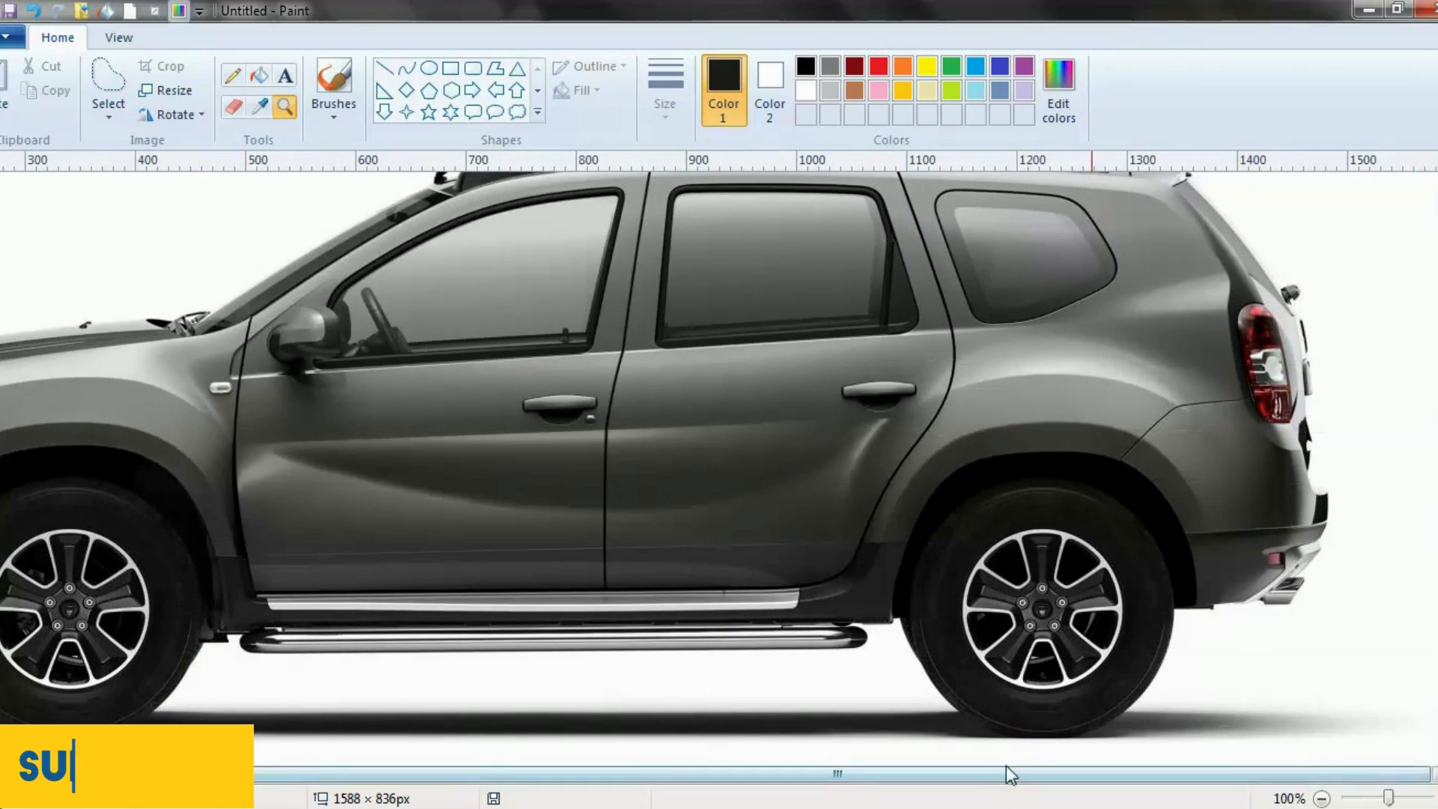
{"action": "left_click_drag", "start_coordinate": [1008, 774], "coordinate": [645, 793]}
Set up a curve in white with the second-thickest line size for outlining the headlight.
{"action": "left_click", "coordinate": [337, 522]}
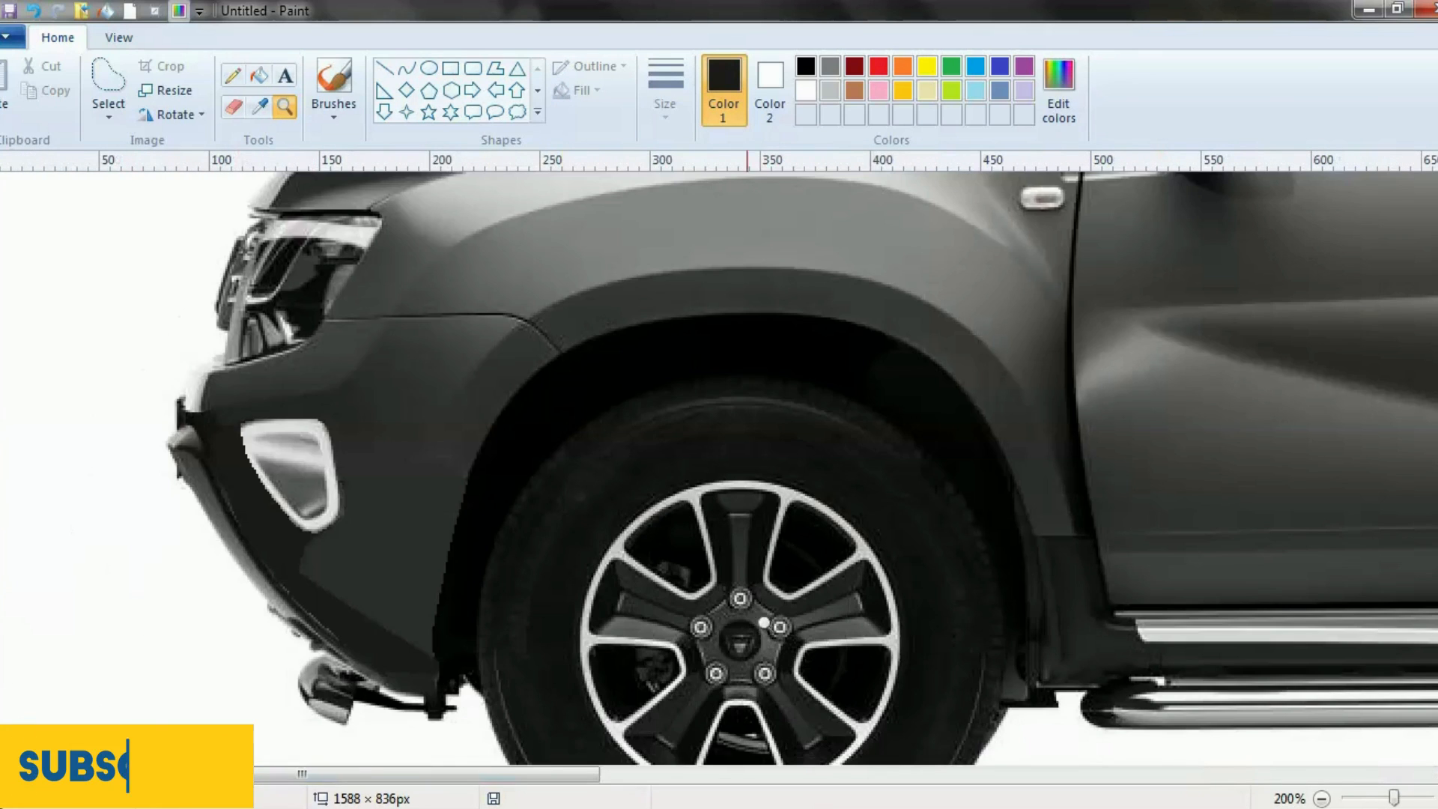
{"action": "left_click", "coordinate": [427, 487]}
{"action": "scroll", "coordinate": [426, 485], "scroll_direction": "up", "scroll_amount": 5}
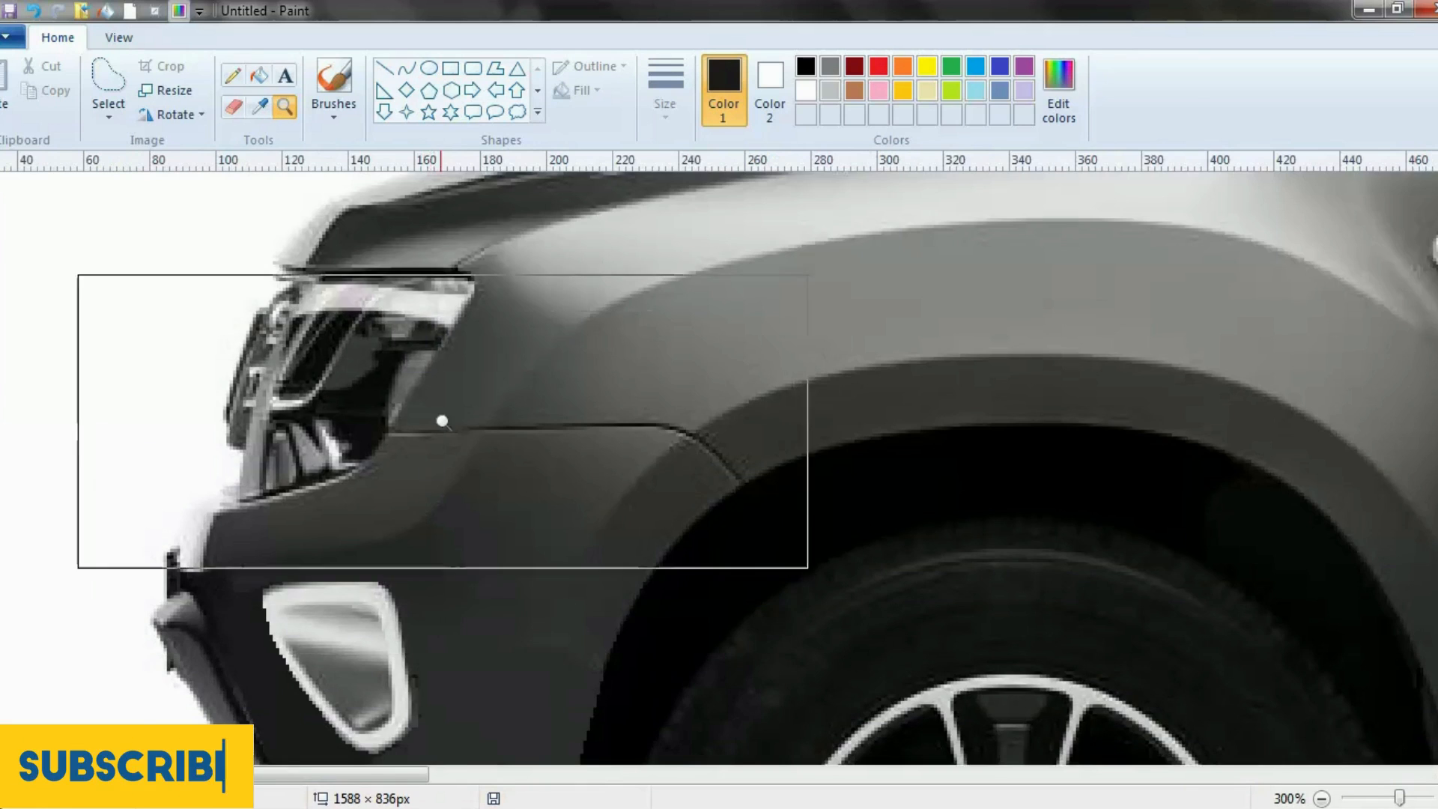
{"action": "left_click", "coordinate": [446, 414]}
{"action": "scroll", "coordinate": [448, 413], "scroll_direction": "up", "scroll_amount": 3}
{"action": "left_click", "coordinate": [407, 69]}
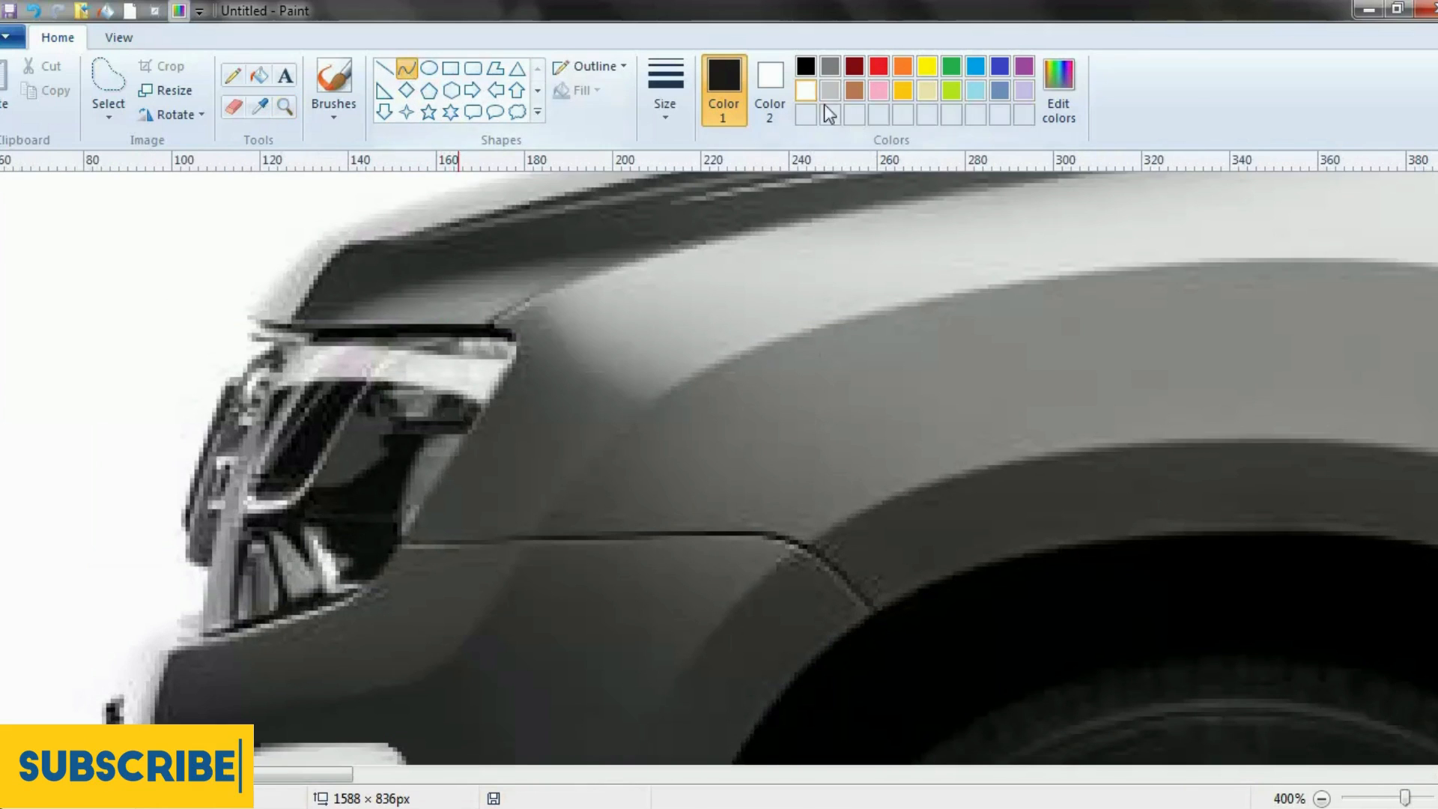
{"action": "left_click", "coordinate": [806, 90]}
{"action": "left_click", "coordinate": [664, 98]}
{"action": "left_click", "coordinate": [668, 240]}
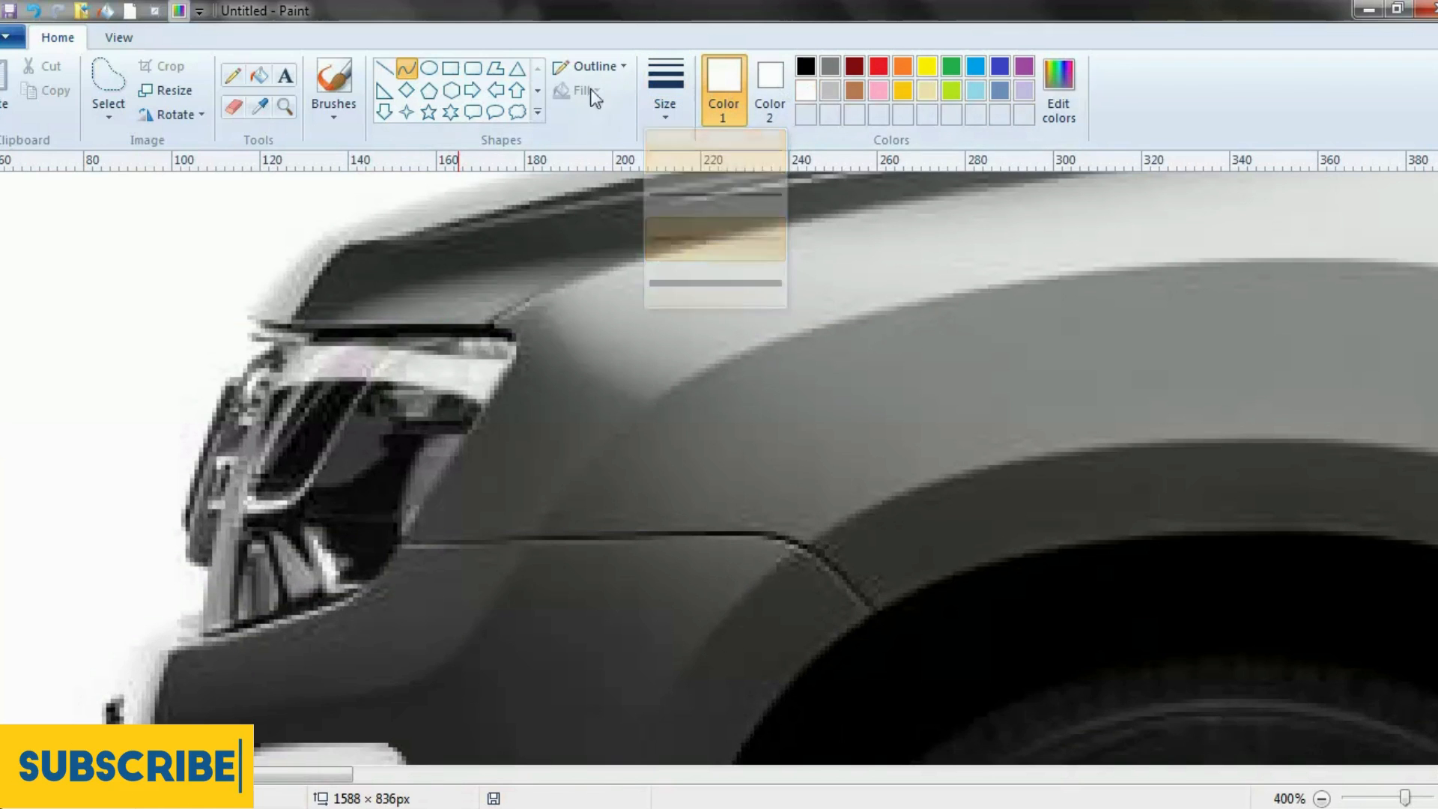
Try outlining the headlight's rear and lower edges with a white curve and compare it with the whole car.
{"action": "left_click_drag", "start_coordinate": [501, 348], "coordinate": [217, 622]}
{"action": "left_click_drag", "start_coordinate": [357, 488], "coordinate": [367, 592]}
{"action": "left_click", "coordinate": [367, 592]}
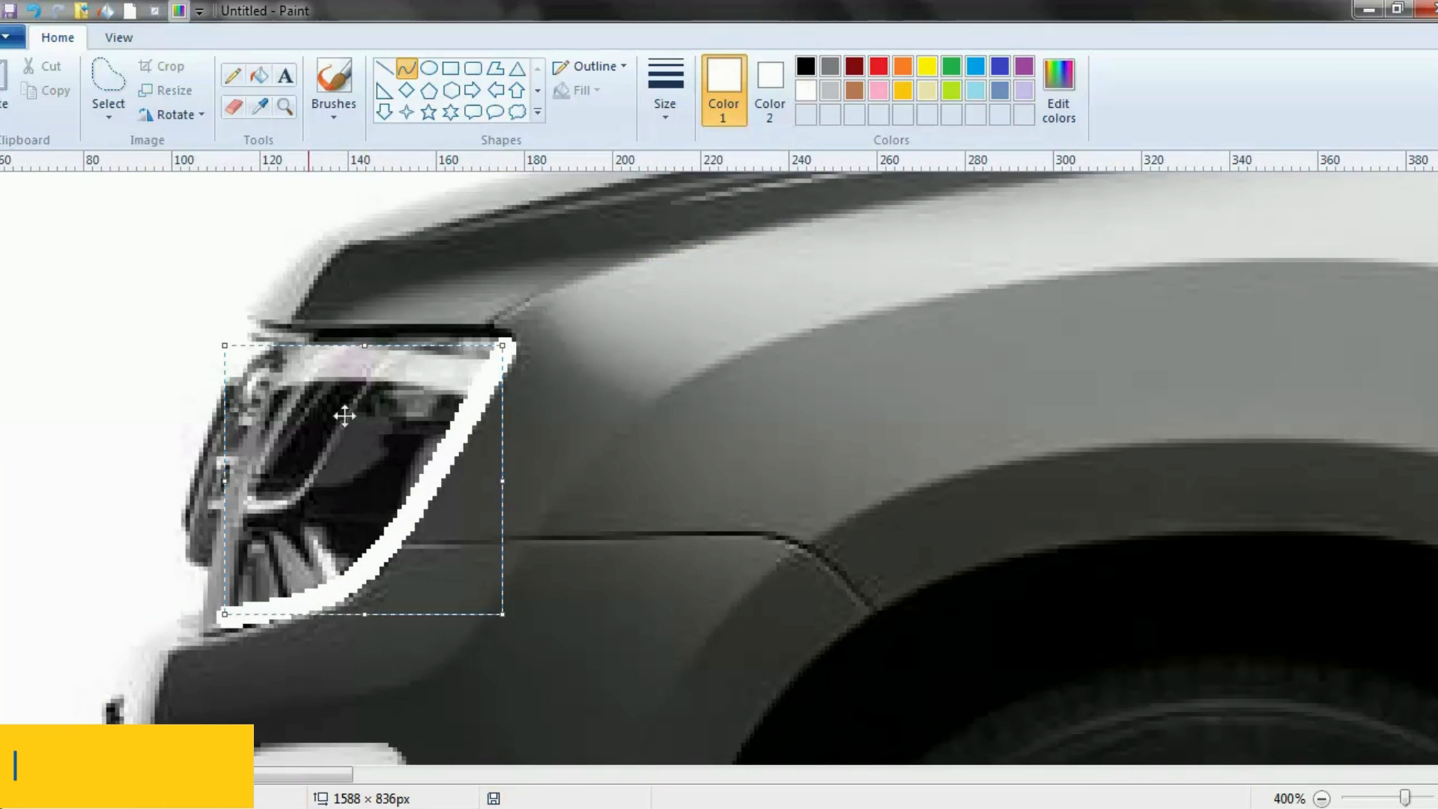
{"action": "left_click", "coordinate": [289, 112]}
{"action": "right_click", "coordinate": [621, 484]}
{"action": "right_click", "coordinate": [621, 481]}
{"action": "right_click", "coordinate": [621, 478]}
{"action": "scroll", "coordinate": [524, 473], "scroll_direction": "up", "scroll_amount": 2}
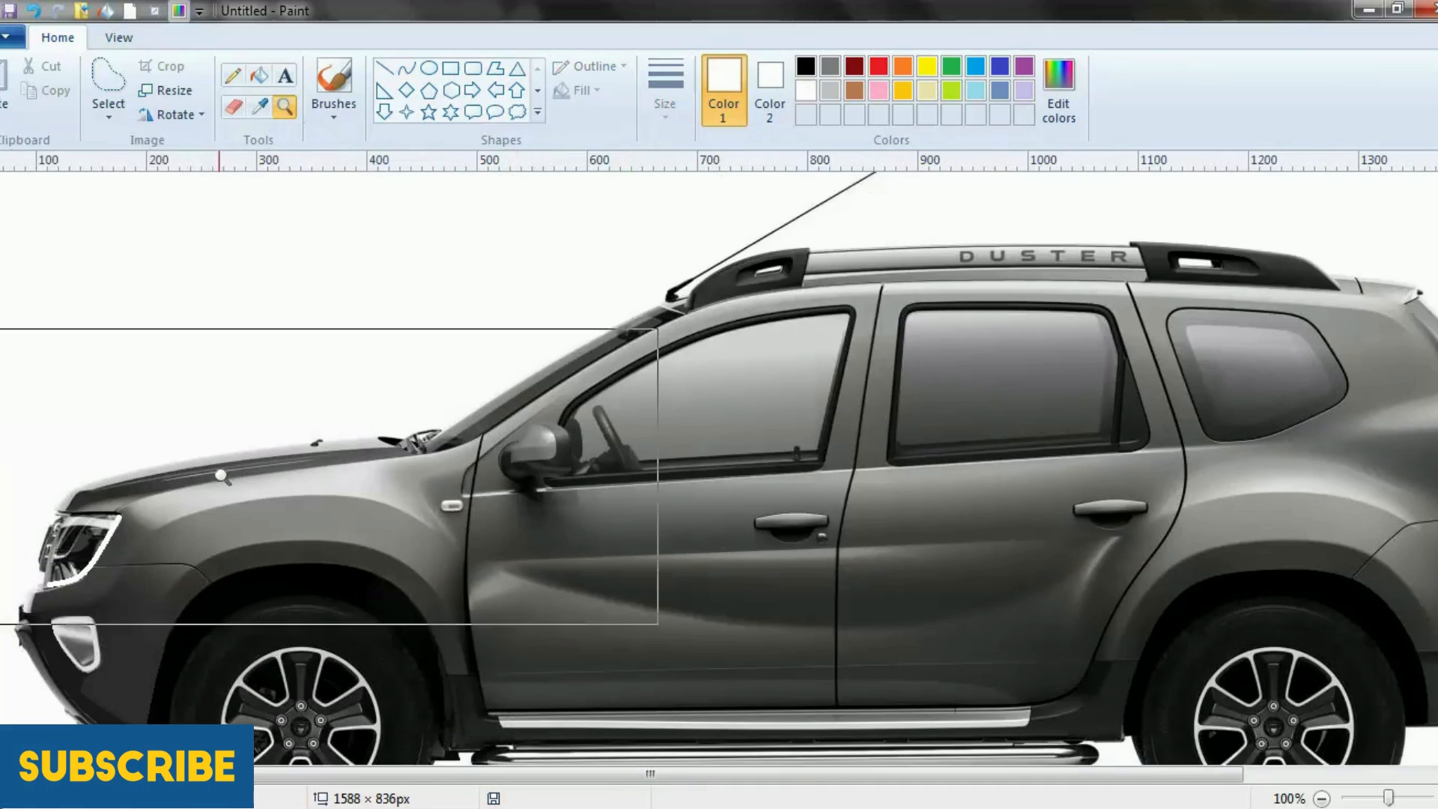
Draw a white curve along the headlight's rear and lower edges at the second-thickest size with an Oil outline.
{"action": "left_click", "coordinate": [221, 476]}
{"action": "left_click", "coordinate": [209, 498]}
{"action": "left_click", "coordinate": [407, 68]}
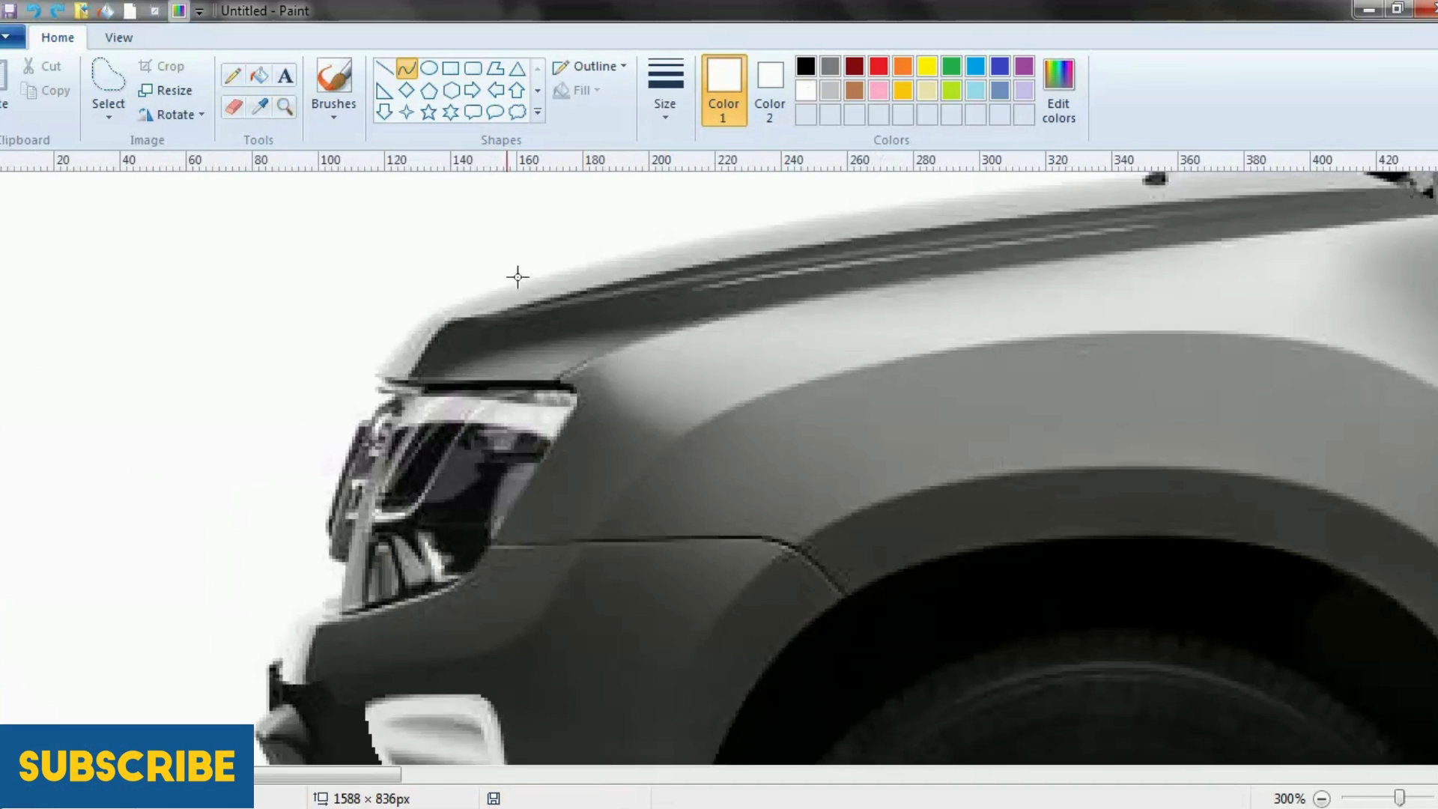
{"action": "mouse_move", "coordinate": [568, 396]}
{"action": "left_mouse_down"}
{"action": "mouse_move", "coordinate": [353, 613]}
{"action": "mouse_move", "coordinate": [499, 560]}
{"action": "mouse_move", "coordinate": [445, 578]}
{"action": "mouse_move", "coordinate": [462, 588]}
{"action": "left_mouse_up"}
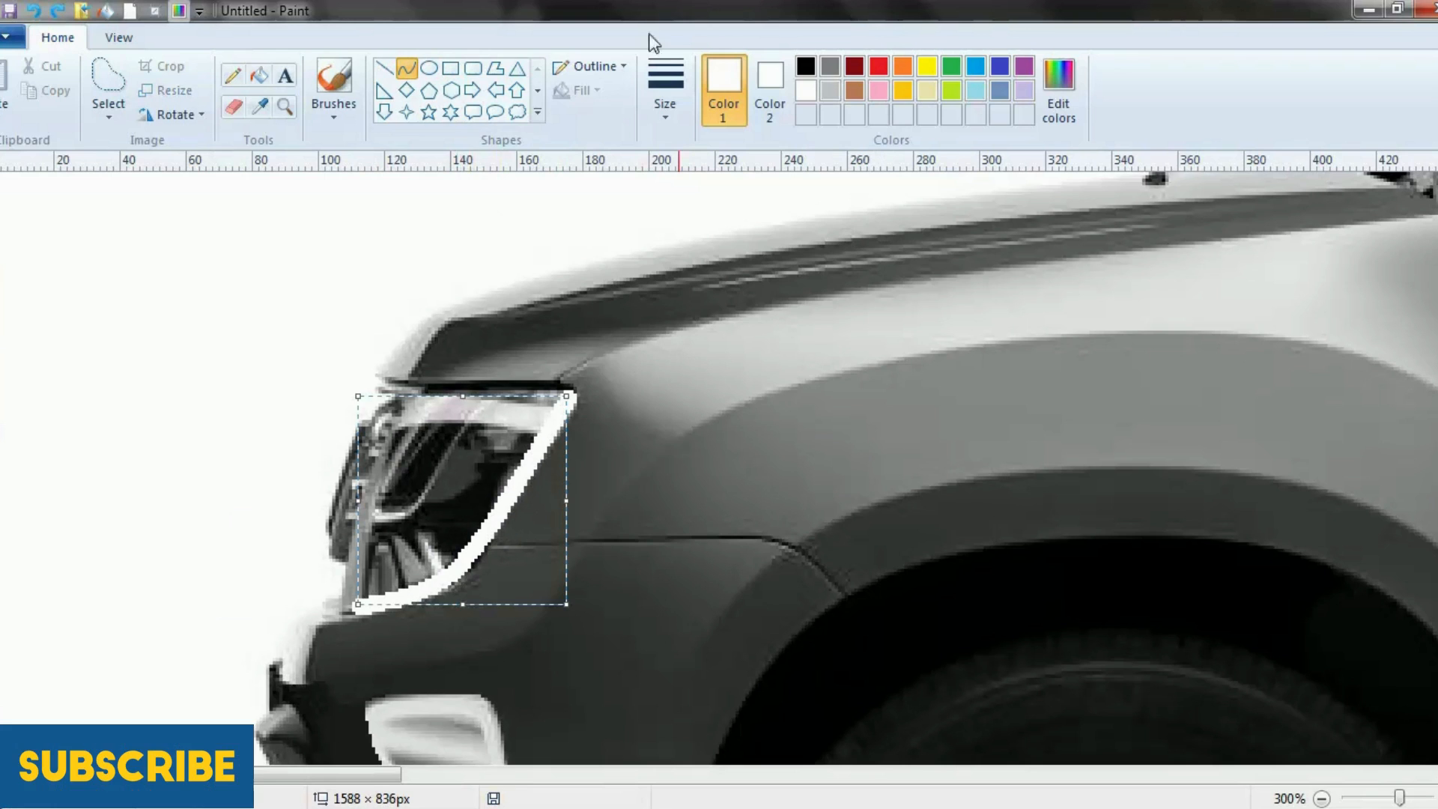
{"action": "left_click", "coordinate": [674, 84]}
{"action": "left_click", "coordinate": [677, 255]}
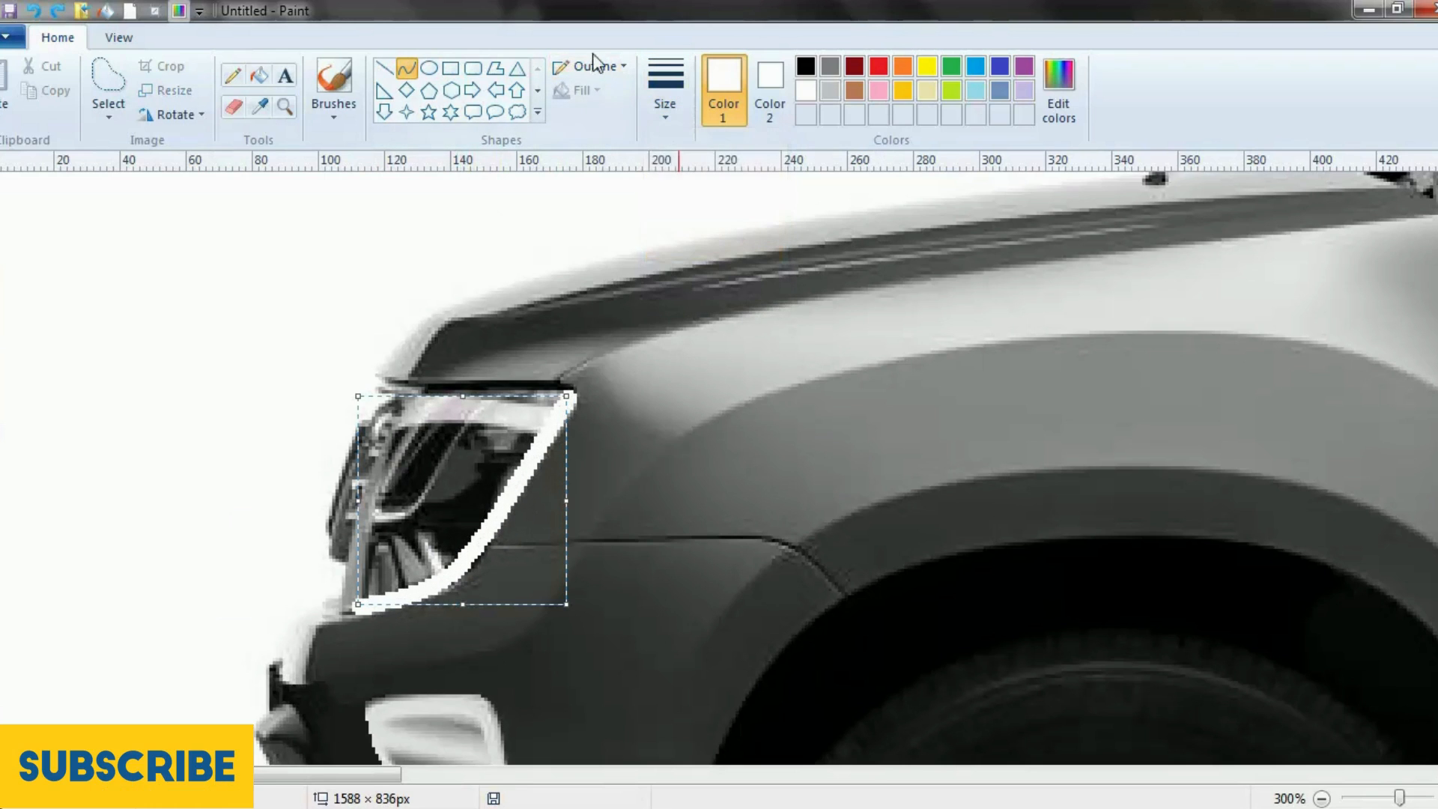
{"action": "left_click", "coordinate": [592, 66]}
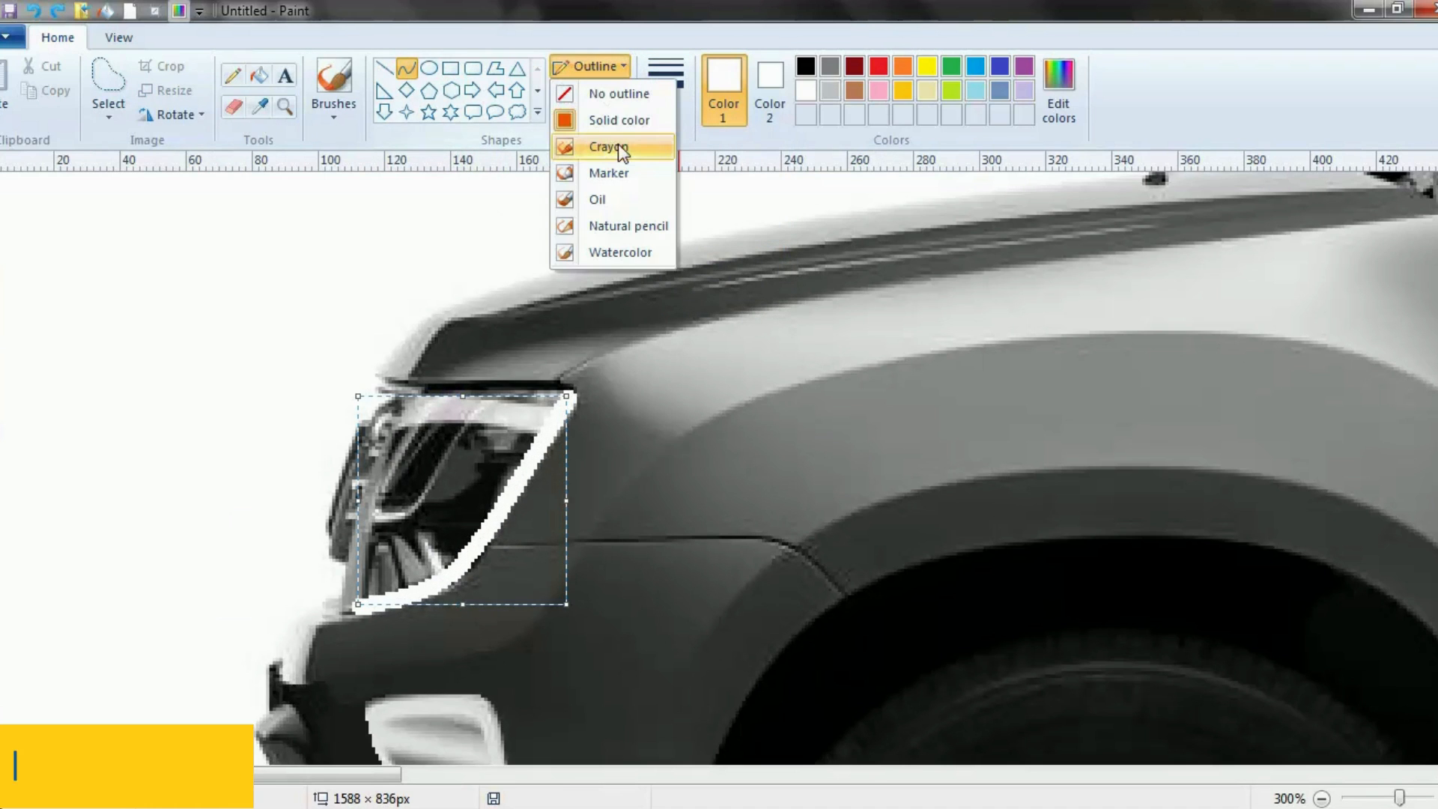
{"action": "left_click", "coordinate": [599, 203]}
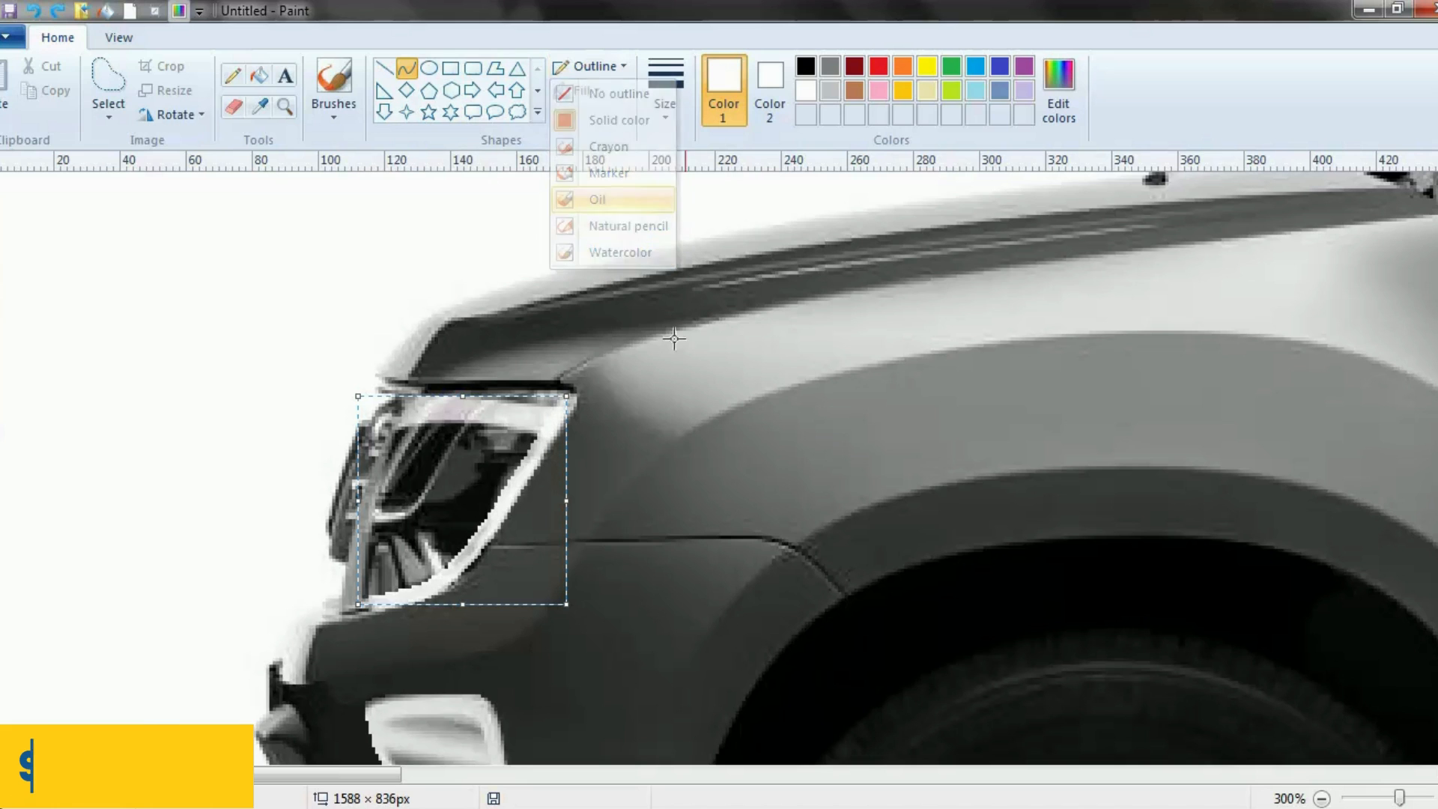
Check the outlined headlight against the whole car and examine the tail light in close-up.
{"action": "left_click", "coordinate": [291, 101]}
{"action": "right_click", "coordinate": [479, 337]}
{"action": "right_click", "coordinate": [482, 341]}
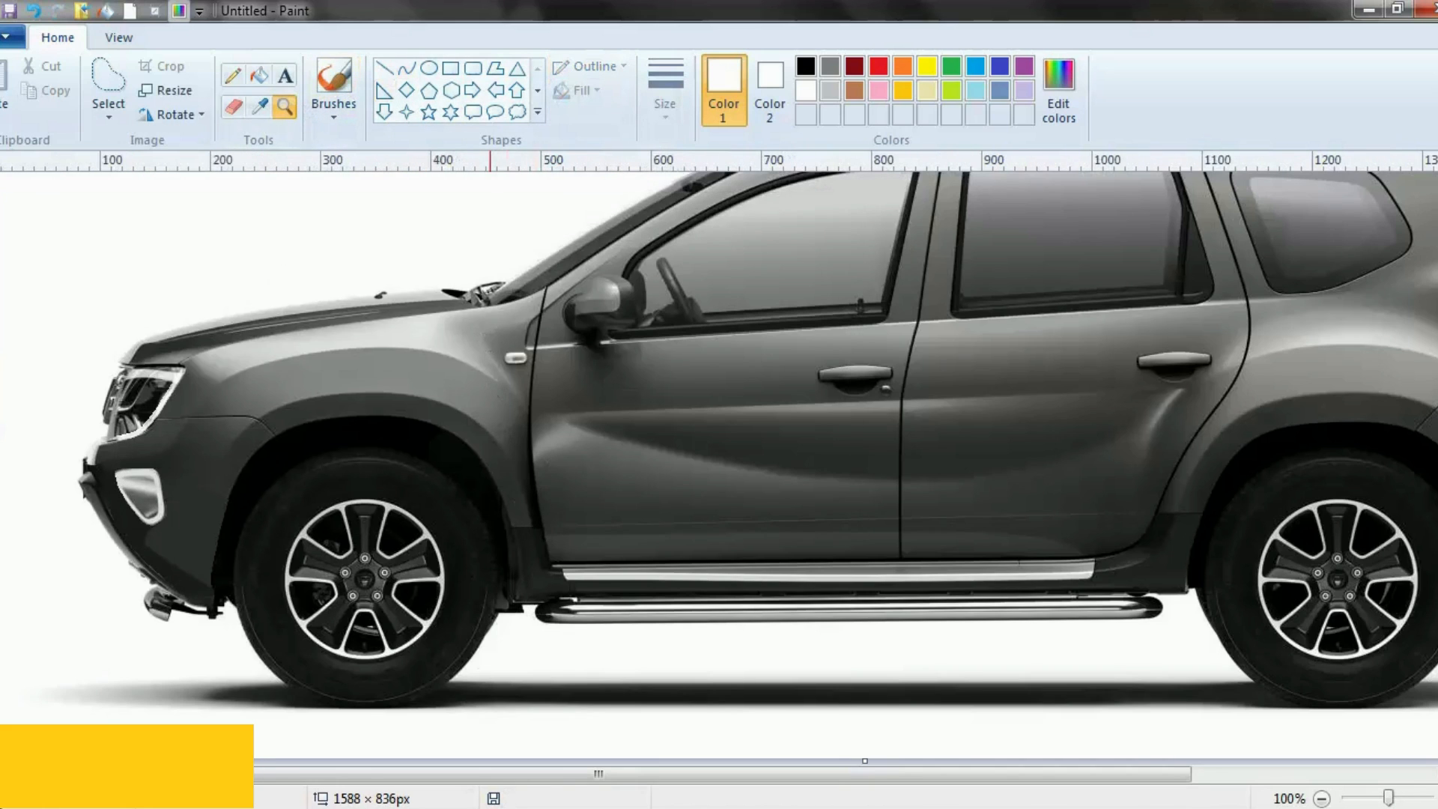
{"action": "left_click_drag", "start_coordinate": [565, 774], "coordinate": [804, 795]}
{"action": "left_click", "coordinate": [1300, 389]}
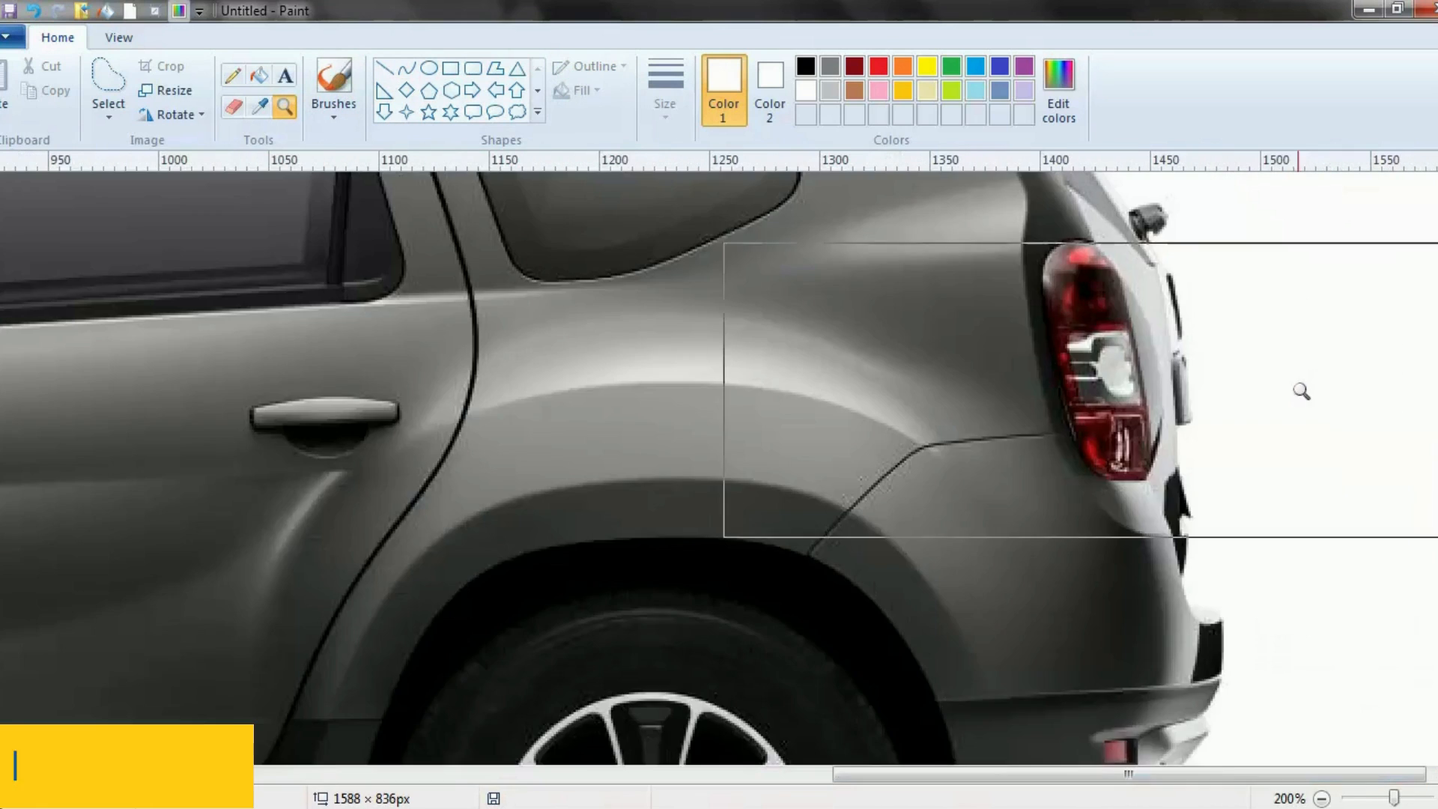
{"action": "scroll", "coordinate": [1236, 378], "scroll_direction": "up", "scroll_amount": 2}
{"action": "scroll", "coordinate": [1124, 368], "scroll_direction": "down", "scroll_amount": 2}
{"action": "left_click", "coordinate": [1080, 360]}
{"action": "left_click", "coordinate": [927, 361]}
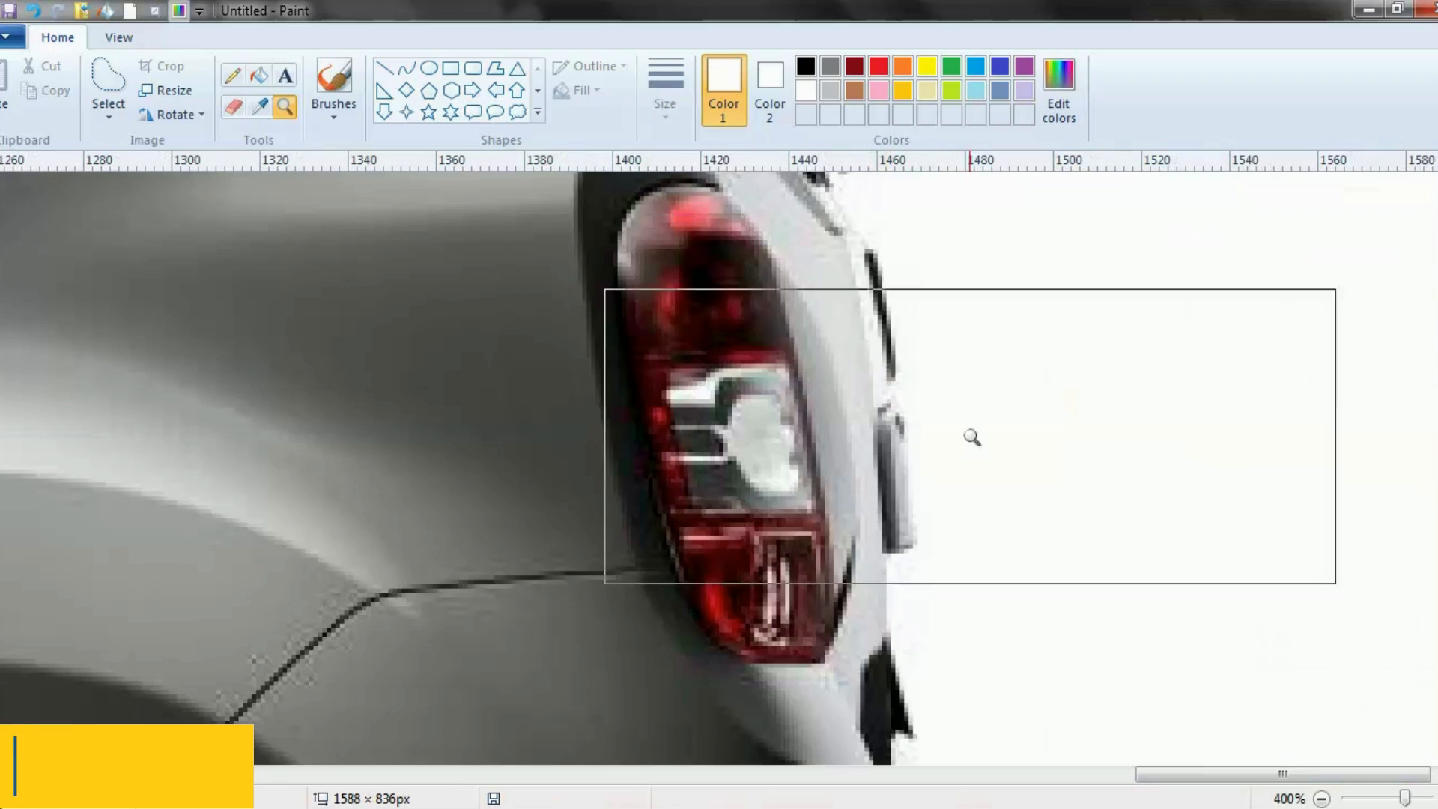
Pick a dark color from the tail light and try covering its clear middle section with a four-sided polygon.
{"action": "left_click", "coordinate": [762, 332]}
{"action": "left_click", "coordinate": [501, 73]}
{"action": "mouse_move", "coordinate": [771, 361]}
{"action": "left_mouse_down"}
{"action": "mouse_move", "coordinate": [803, 520]}
{"action": "mouse_move", "coordinate": [691, 510]}
{"action": "left_mouse_up"}
{"action": "left_click", "coordinate": [738, 516]}
{"action": "left_click", "coordinate": [658, 374]}
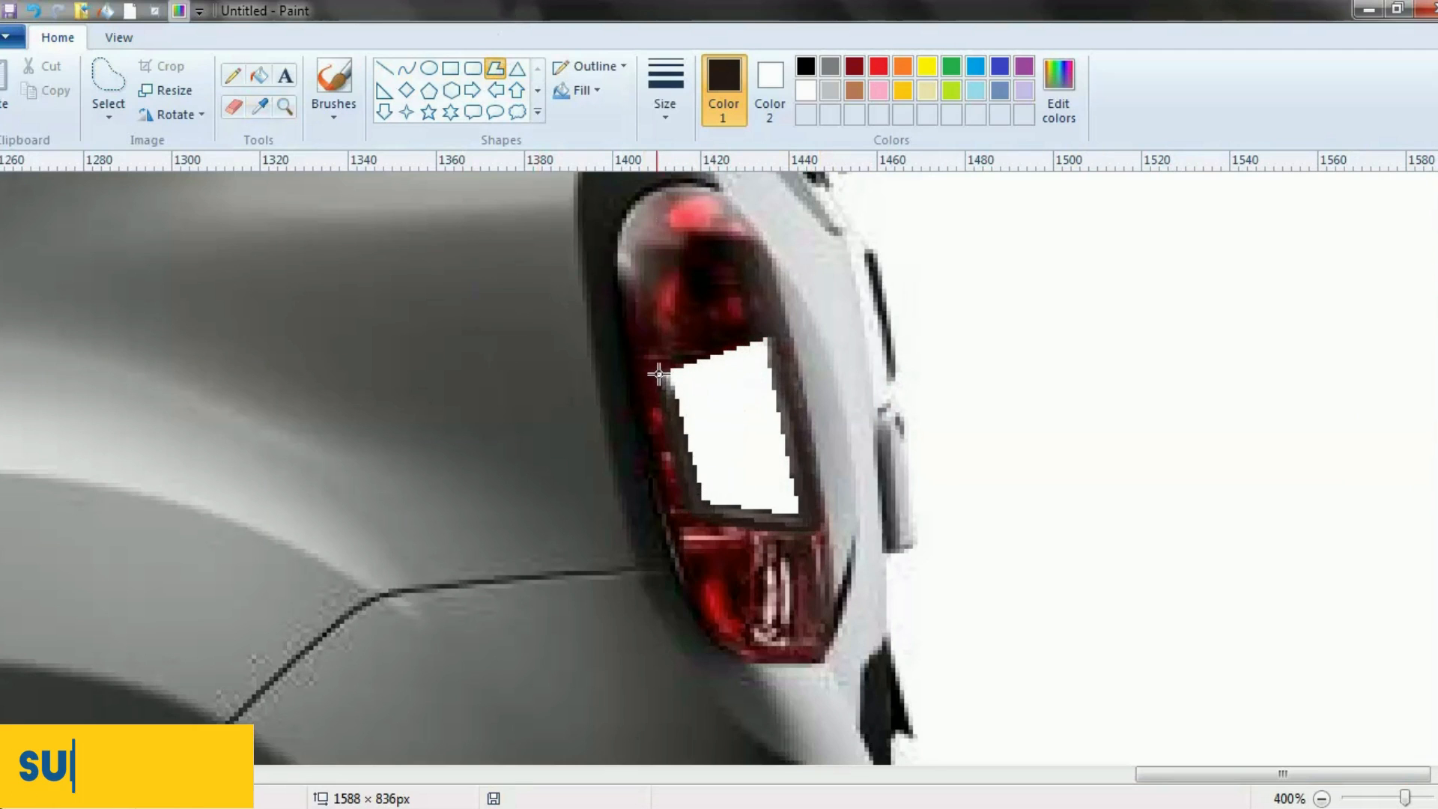
{"action": "left_click", "coordinate": [760, 338]}
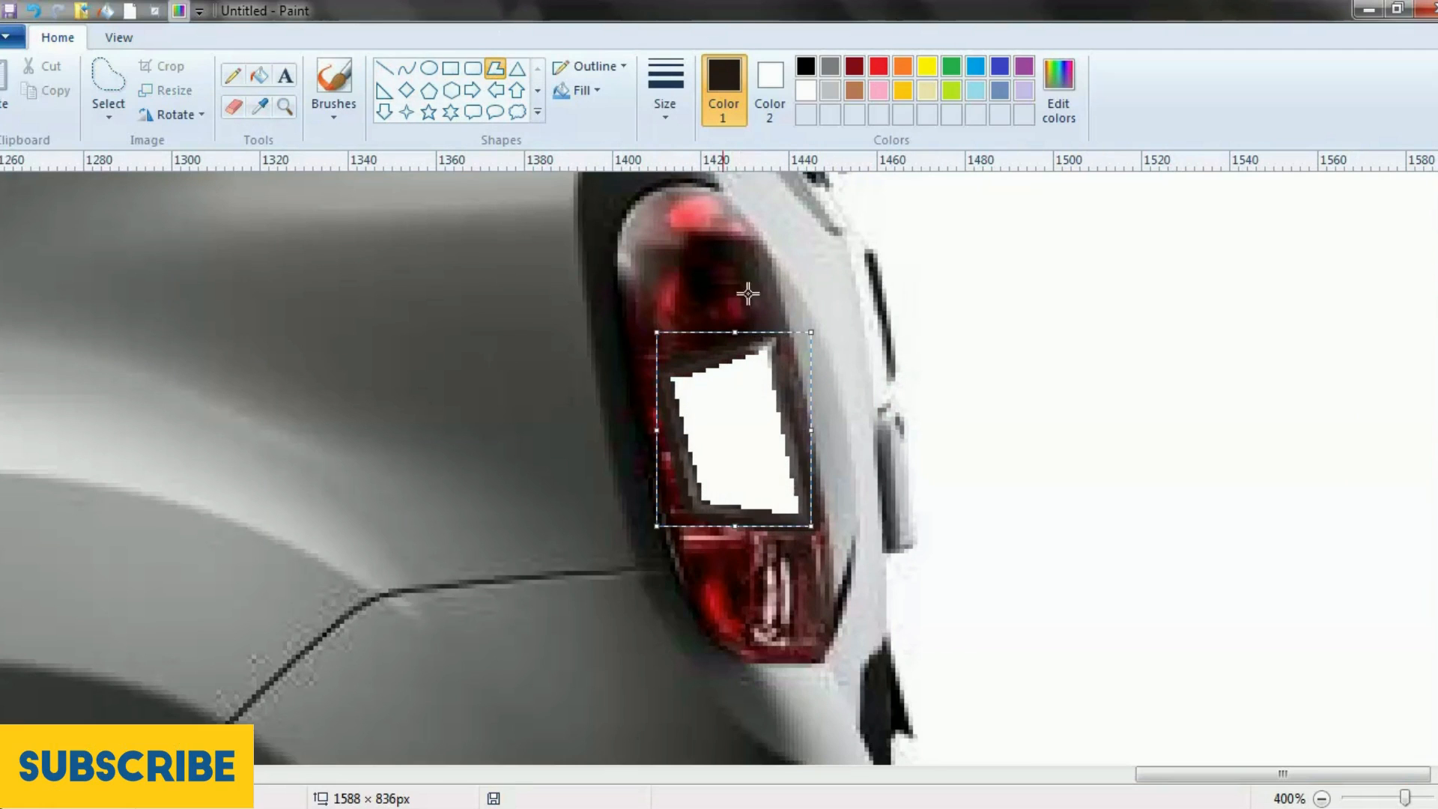
Give the tail light polygon a thin solid-color outline and fill its inside with the same dark color.
{"action": "left_click", "coordinate": [595, 66]}
{"action": "left_click", "coordinate": [610, 118]}
{"action": "left_click", "coordinate": [665, 87]}
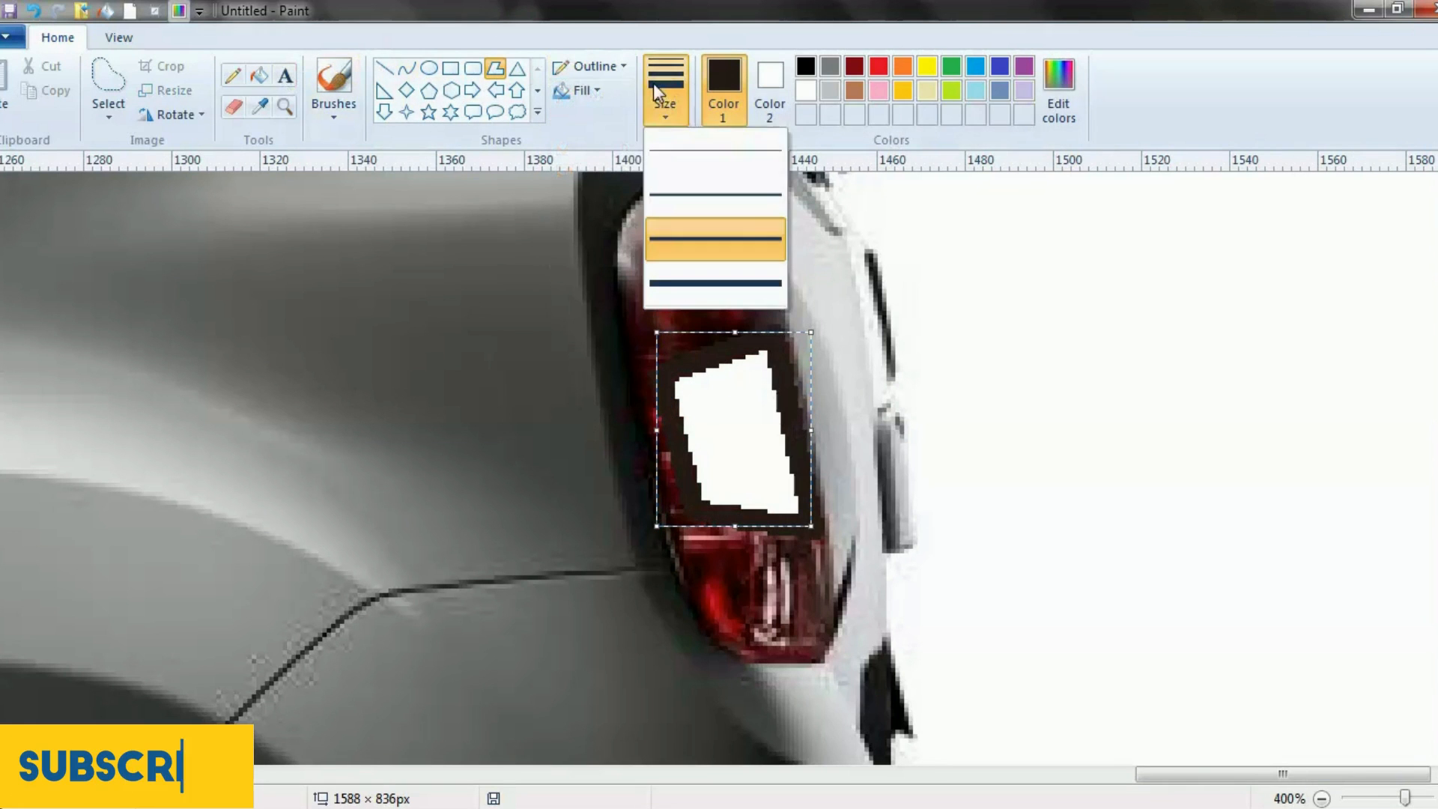
{"action": "left_click", "coordinate": [715, 170]}
{"action": "left_click", "coordinate": [259, 75]}
{"action": "left_click", "coordinate": [696, 379]}
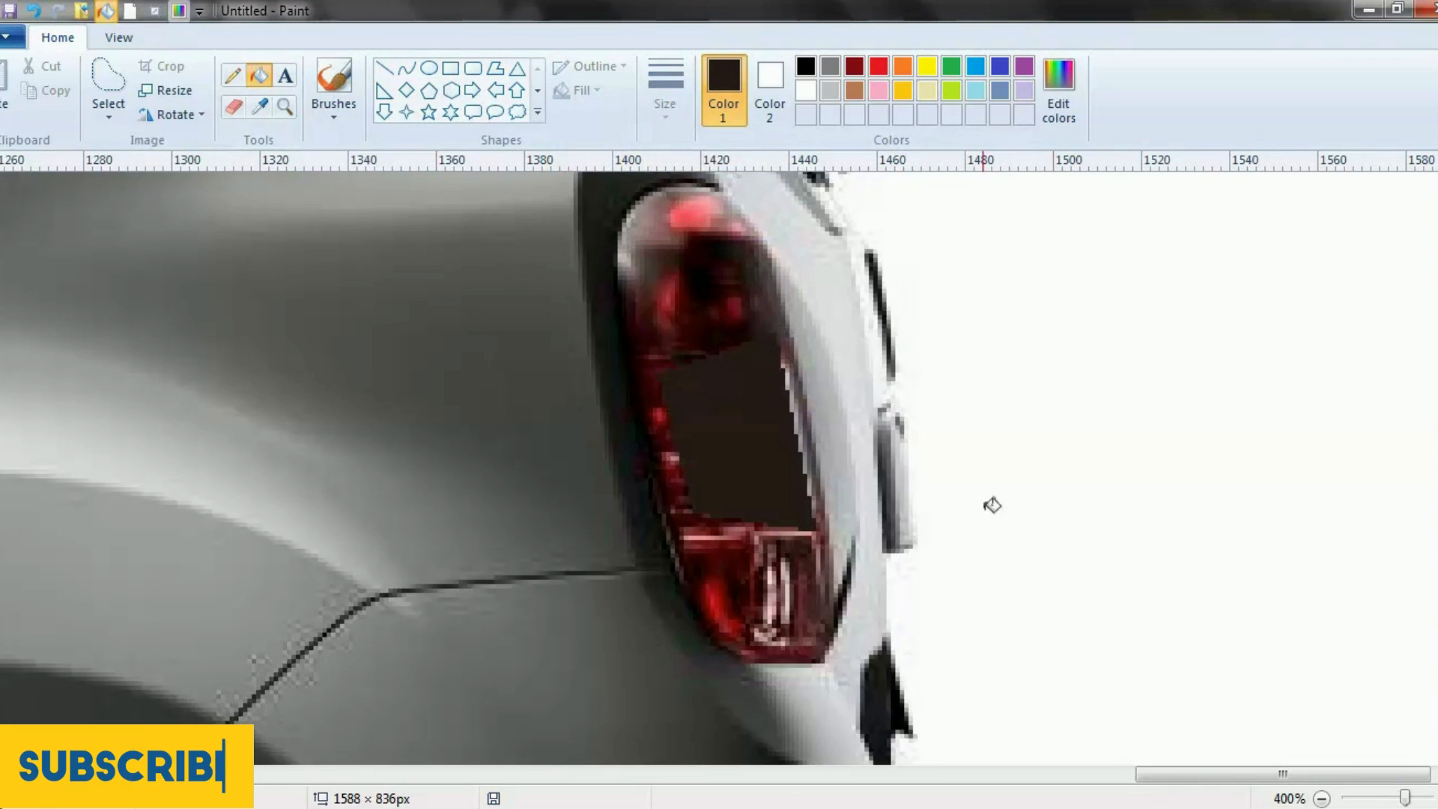
Undo the dark patch over the tail light's clear section.
{"action": "scroll", "coordinate": [604, 324], "scroll_direction": "down", "scroll_amount": 2}
{"action": "scroll", "coordinate": [598, 321], "scroll_direction": "up", "scroll_amount": 4}
{"action": "key", "text": "ctrl+z"}
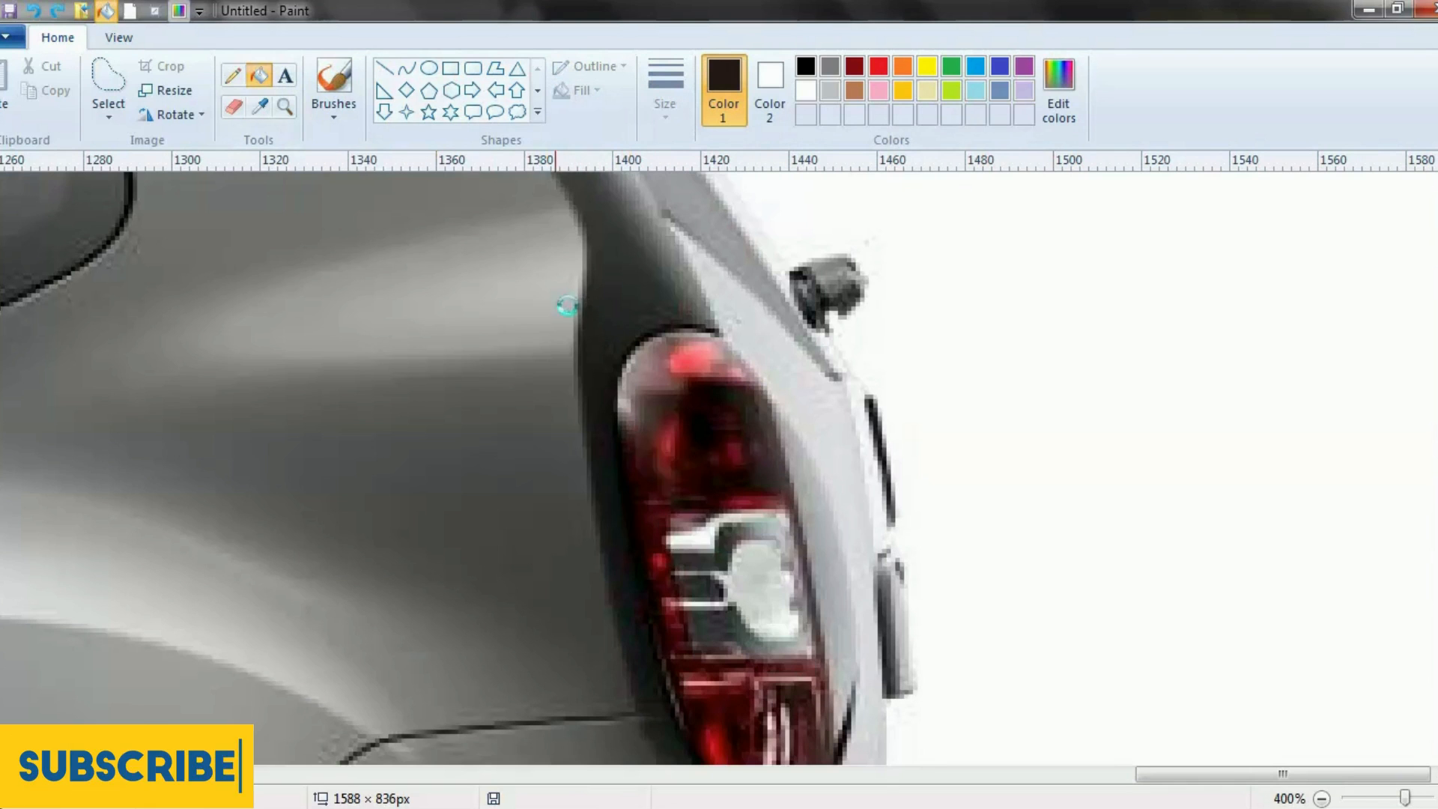
Start a polygon with no outline at the front end of the silver side trim below the doors.
{"action": "left_click", "coordinate": [284, 107]}
{"action": "right_click", "coordinate": [475, 315]}
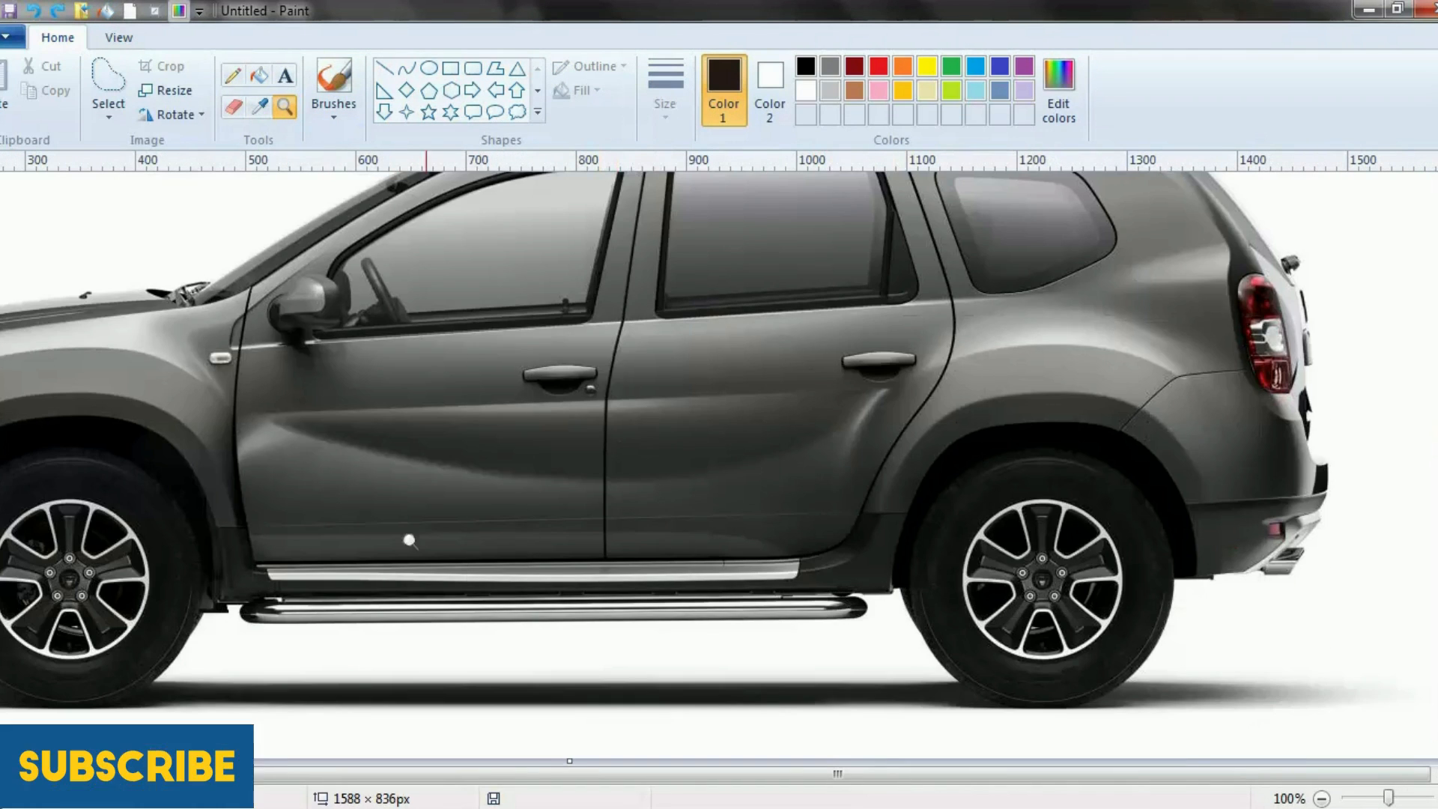
{"action": "left_click", "coordinate": [576, 535]}
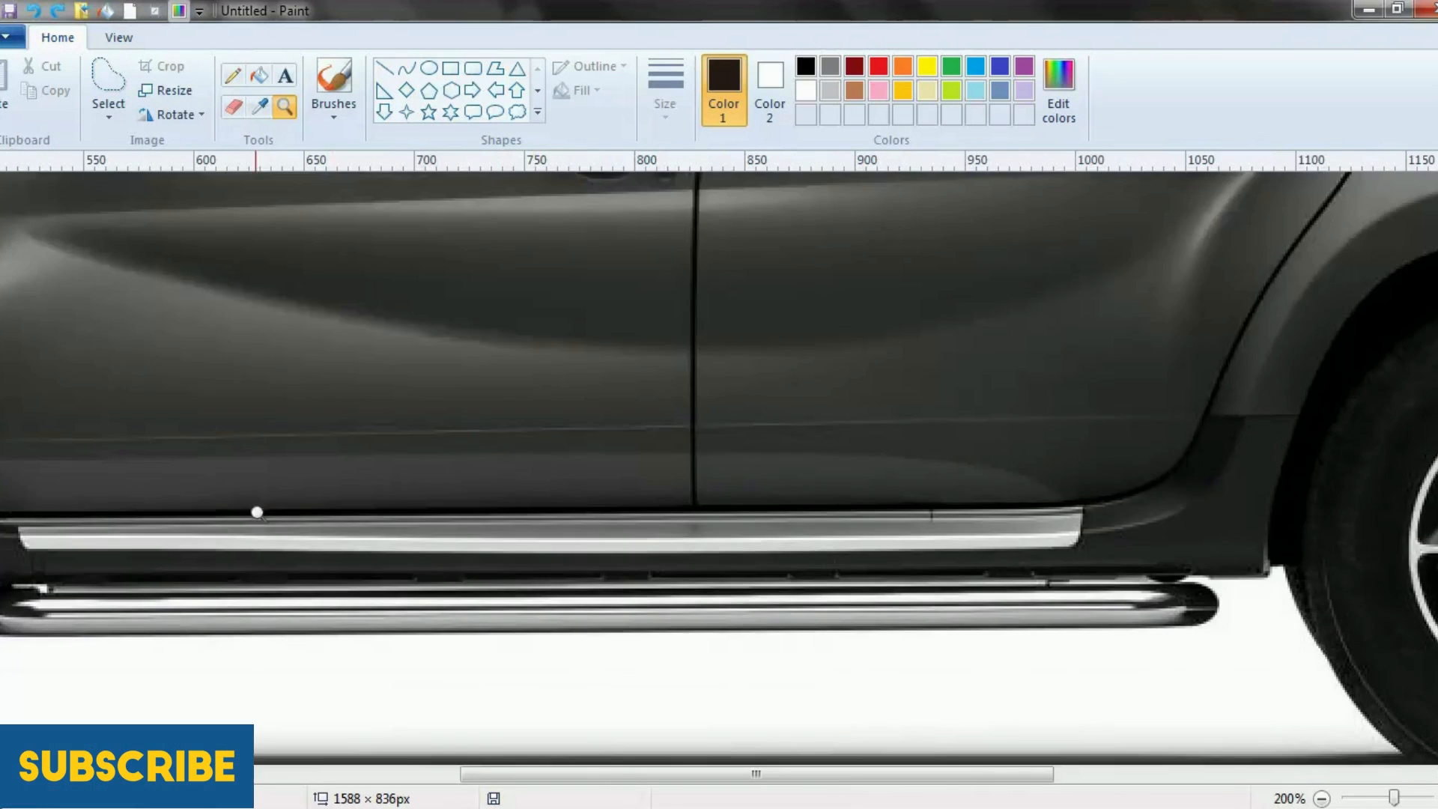
{"action": "left_click", "coordinate": [176, 530]}
{"action": "left_click", "coordinate": [488, 406]}
{"action": "left_click", "coordinate": [538, 418]}
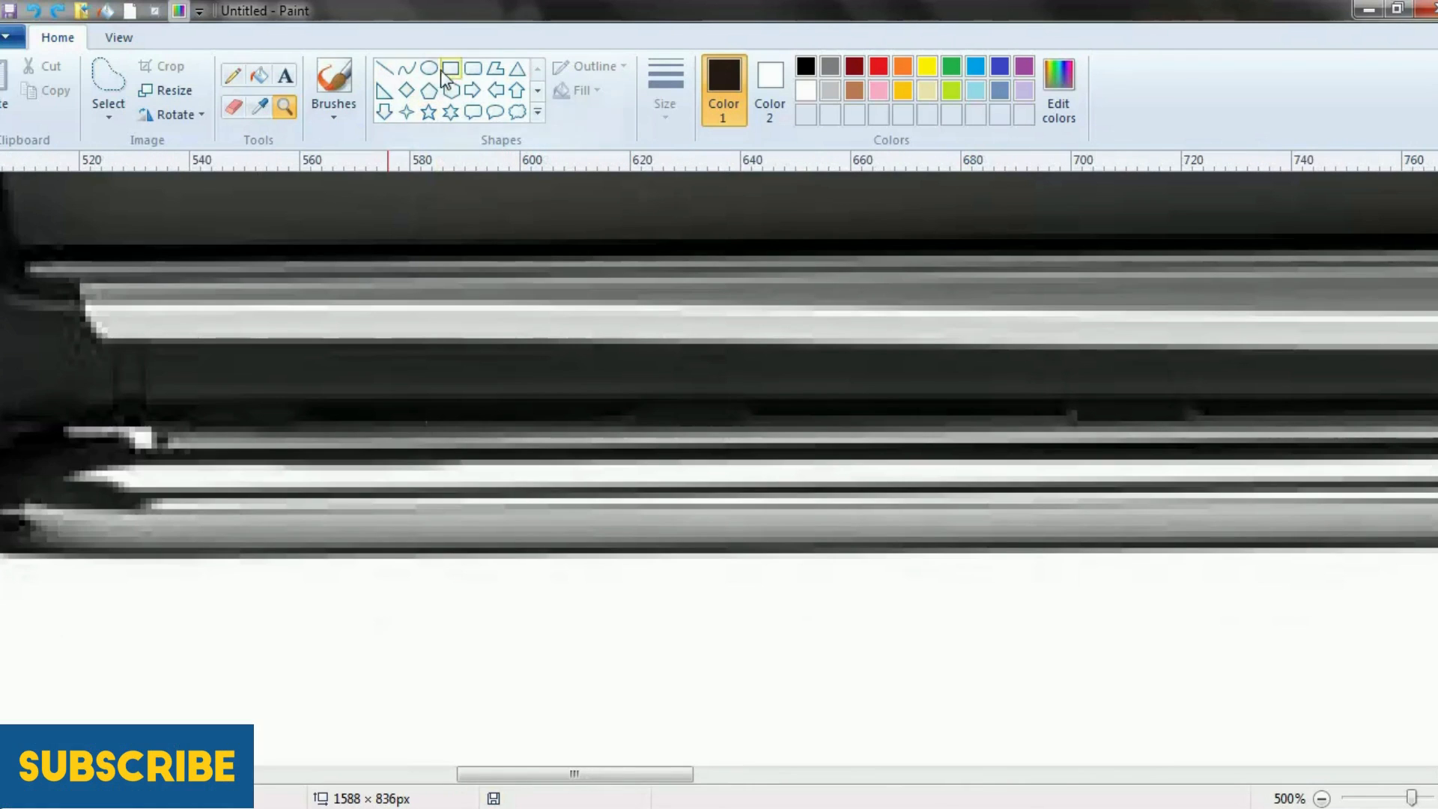
{"action": "left_click", "coordinate": [494, 71]}
{"action": "left_click", "coordinate": [608, 67]}
{"action": "left_click", "coordinate": [187, 221]}
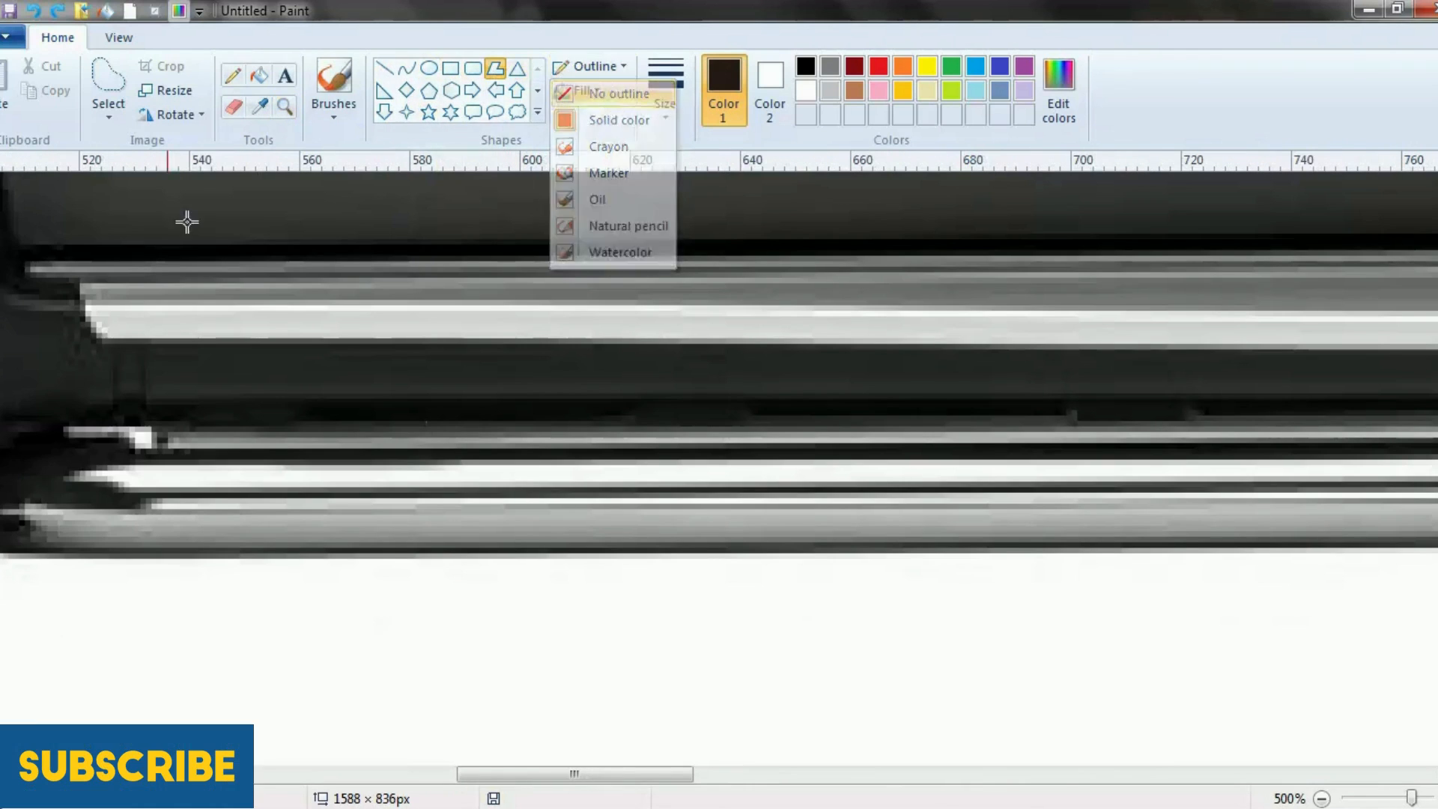
{"action": "scroll", "coordinate": [97, 357], "scroll_direction": "up", "scroll_amount": 2}
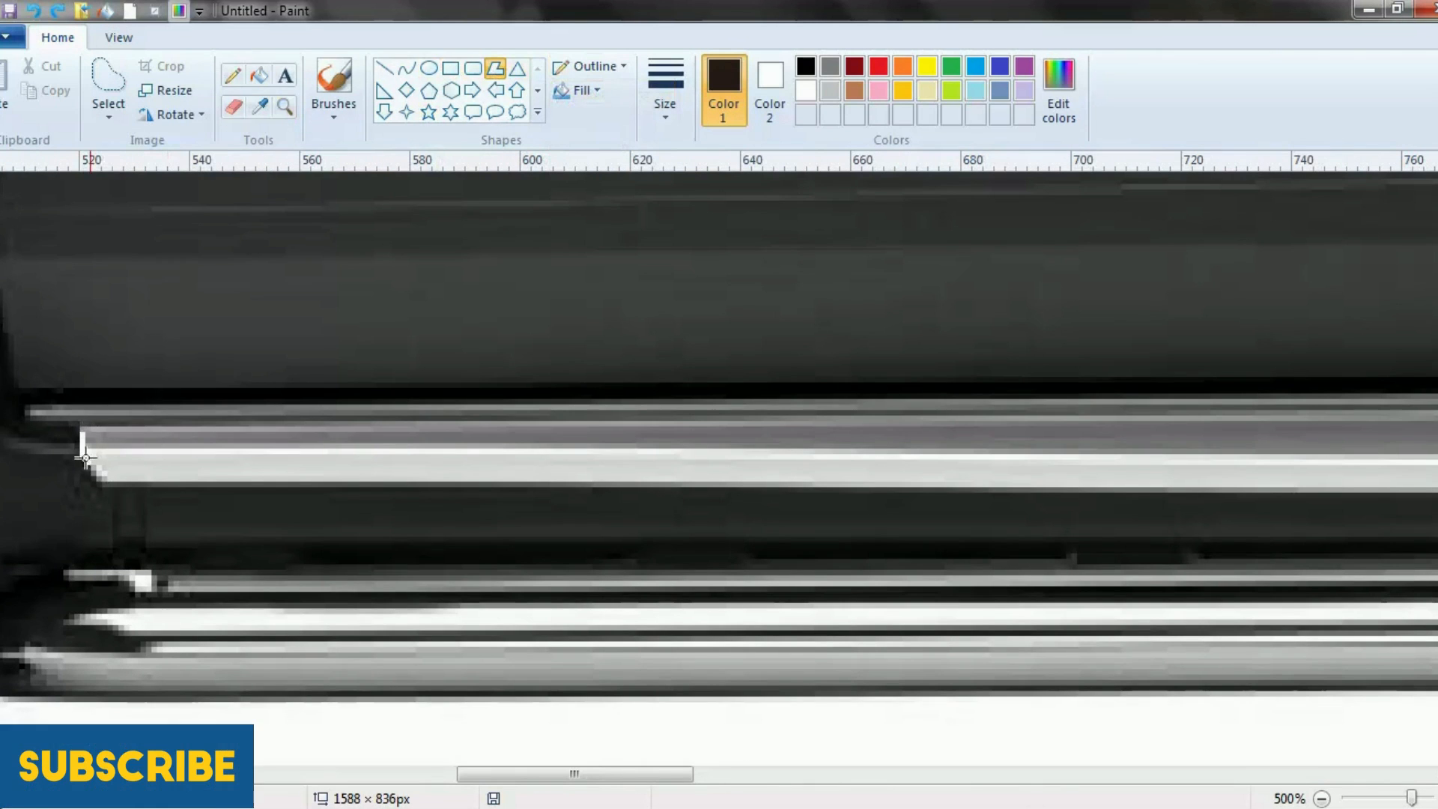
Extend the polygon along the side trim's lower edge and around its rear end up to the top corner.
{"action": "left_click_drag", "start_coordinate": [475, 779], "coordinate": [851, 779]}
{"action": "left_click_drag", "start_coordinate": [854, 775], "coordinate": [713, 775]}
{"action": "left_click_drag", "start_coordinate": [825, 495], "coordinate": [791, 490]}
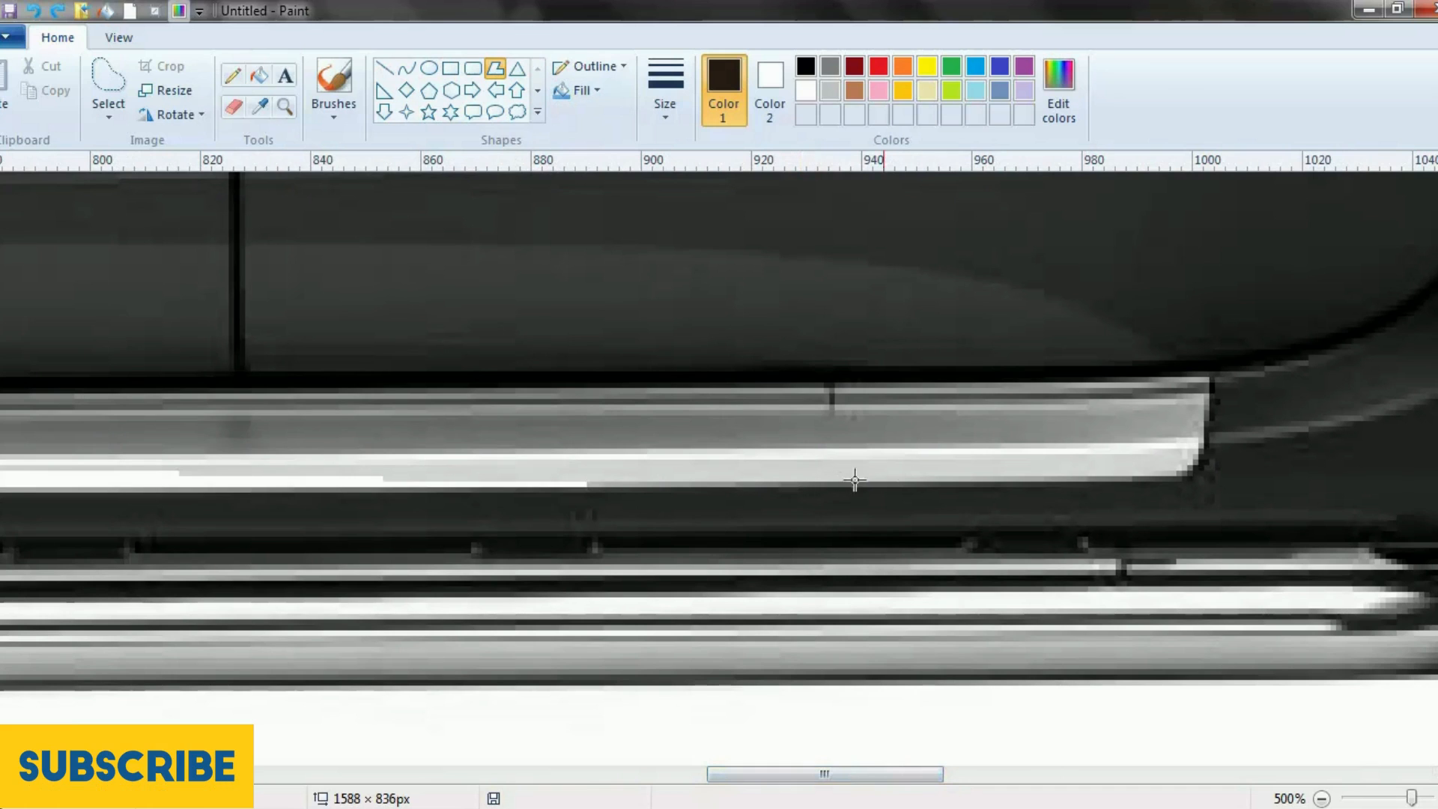
{"action": "left_click_drag", "start_coordinate": [1111, 473], "coordinate": [1209, 376]}
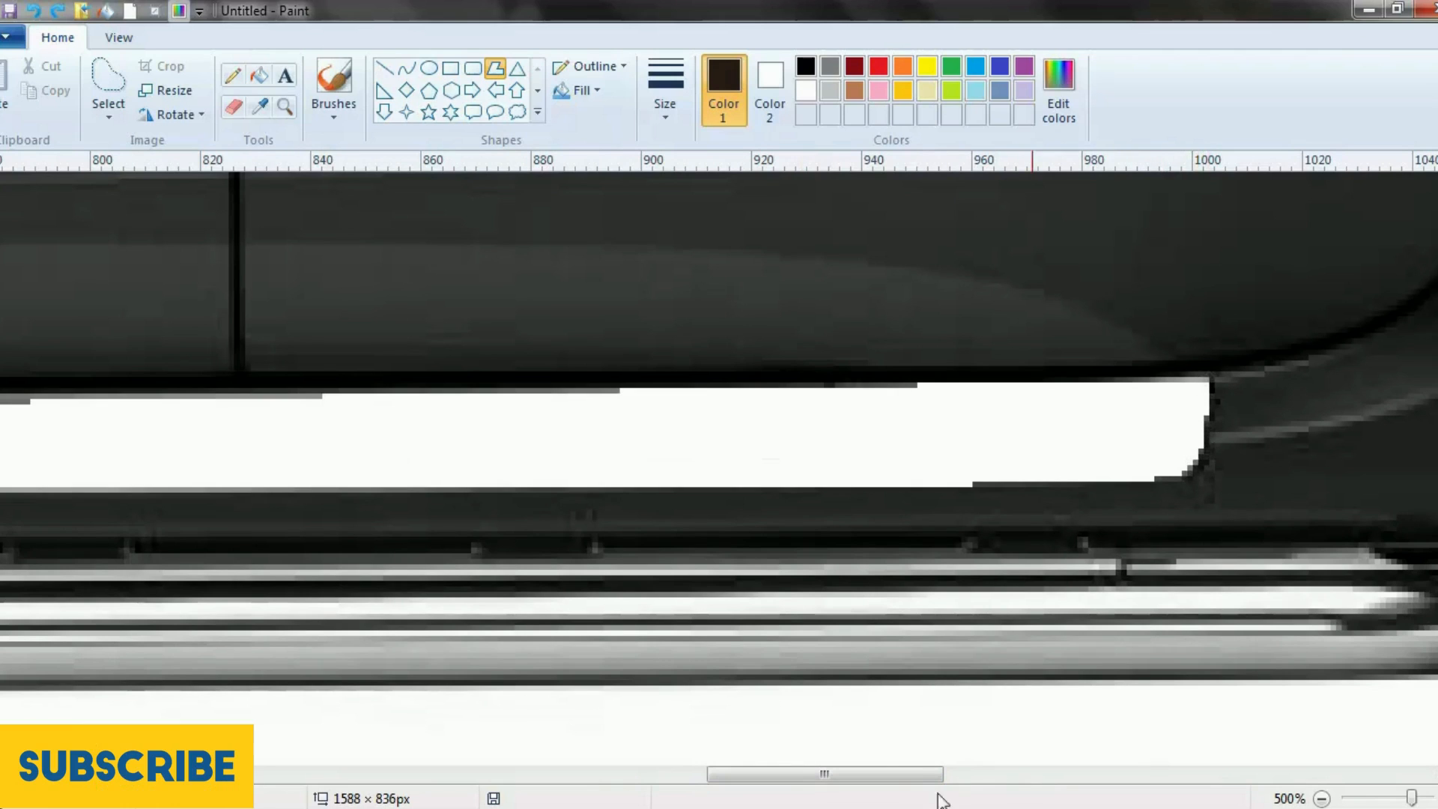
Close the polygon along the side trim's upper edge at its front end and give it a Marker fill.
{"action": "left_click_drag", "start_coordinate": [903, 775], "coordinate": [793, 770]}
{"action": "mouse_move", "coordinate": [848, 391]}
{"action": "left_mouse_down"}
{"action": "mouse_move", "coordinate": [835, 411]}
{"action": "mouse_move", "coordinate": [836, 394]}
{"action": "left_mouse_up"}
{"action": "left_click_drag", "start_coordinate": [787, 775], "coordinate": [553, 784]}
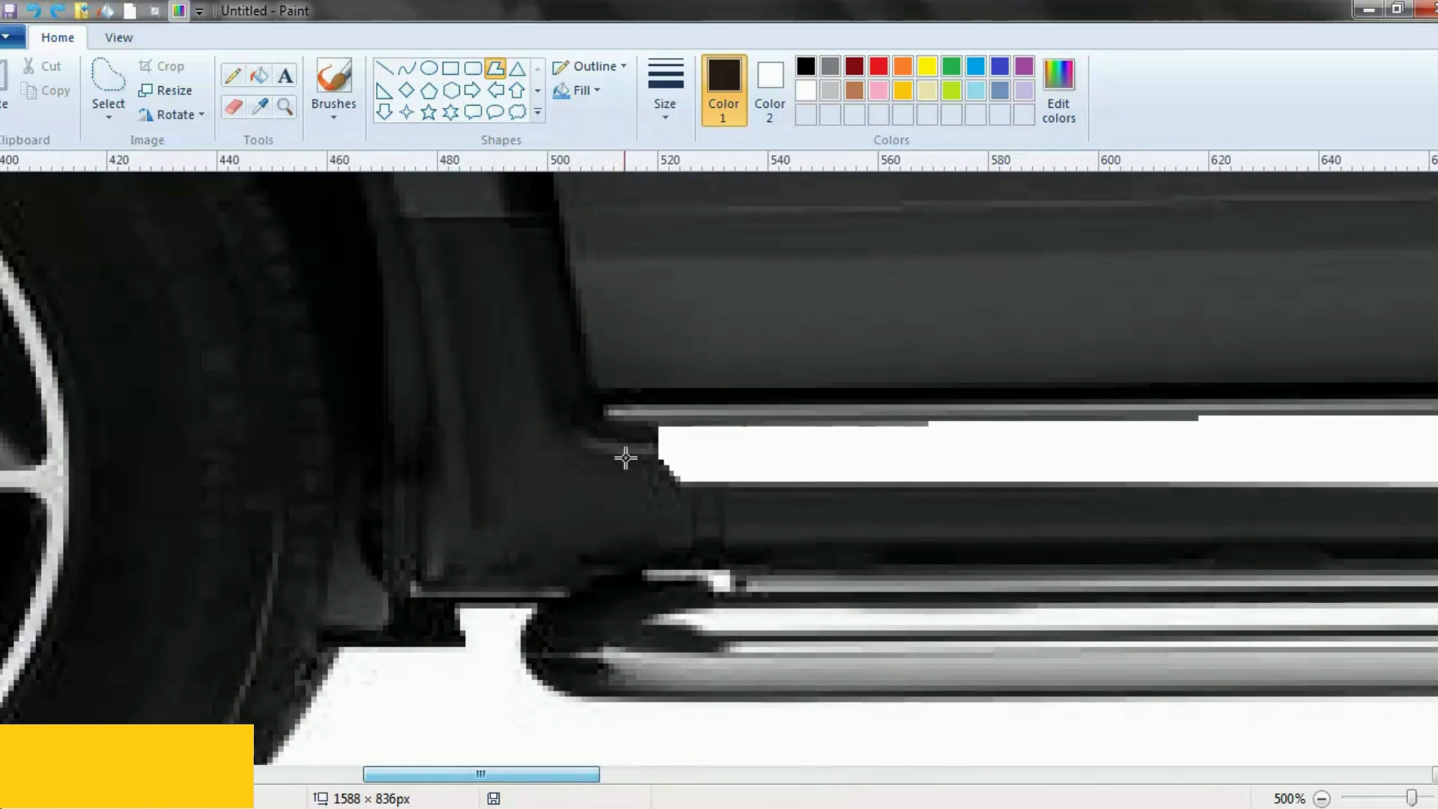
{"action": "left_click_drag", "start_coordinate": [676, 410], "coordinate": [599, 404]}
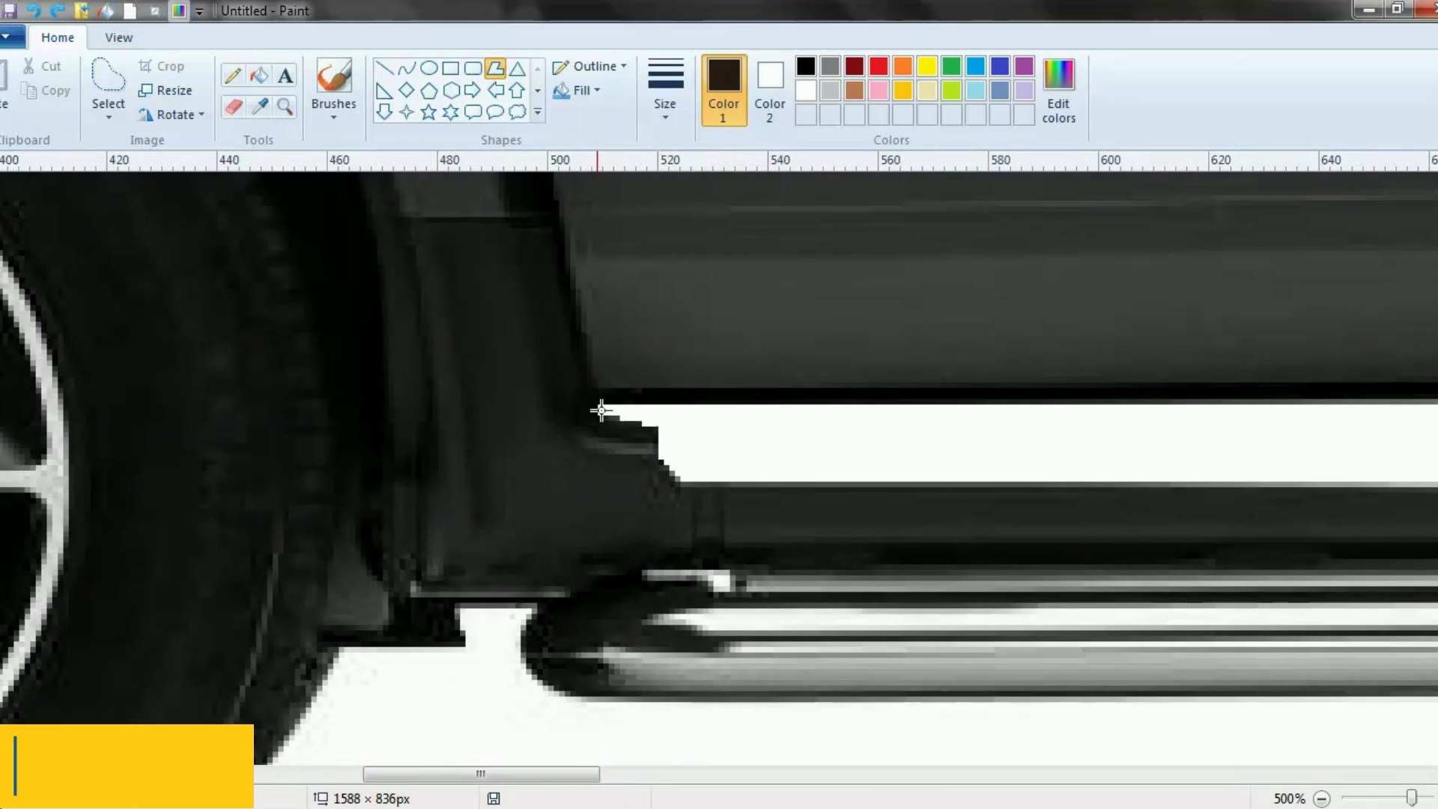
{"action": "left_click", "coordinate": [666, 433]}
{"action": "left_click", "coordinate": [579, 90]}
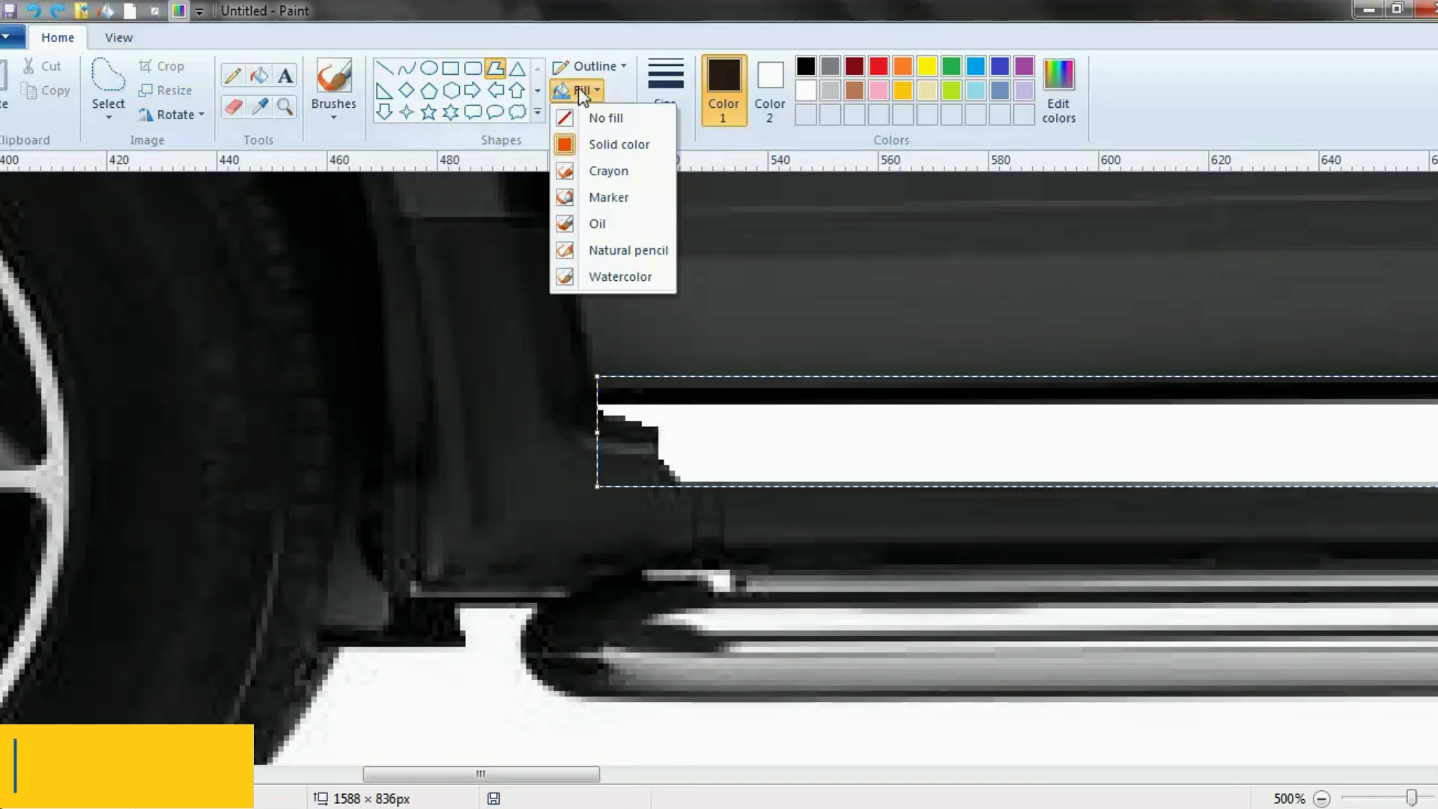
{"action": "left_click", "coordinate": [607, 204]}
Change the fill color of the side trim polygon to black.
{"action": "left_click", "coordinate": [1322, 799]}
{"action": "left_click", "coordinate": [1322, 799]}
{"action": "left_click", "coordinate": [1322, 798]}
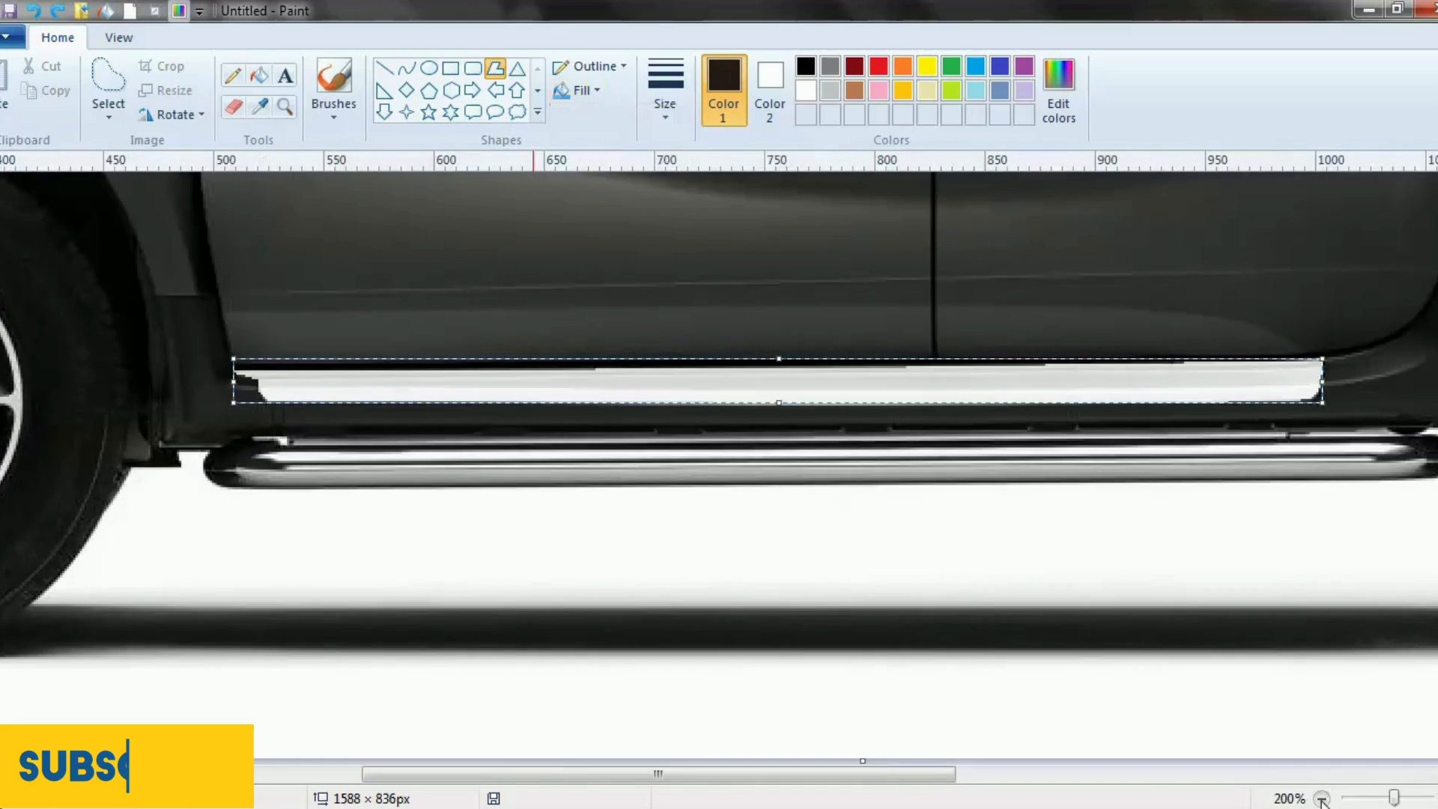
{"action": "left_click", "coordinate": [1322, 798]}
{"action": "left_click", "coordinate": [1322, 798]}
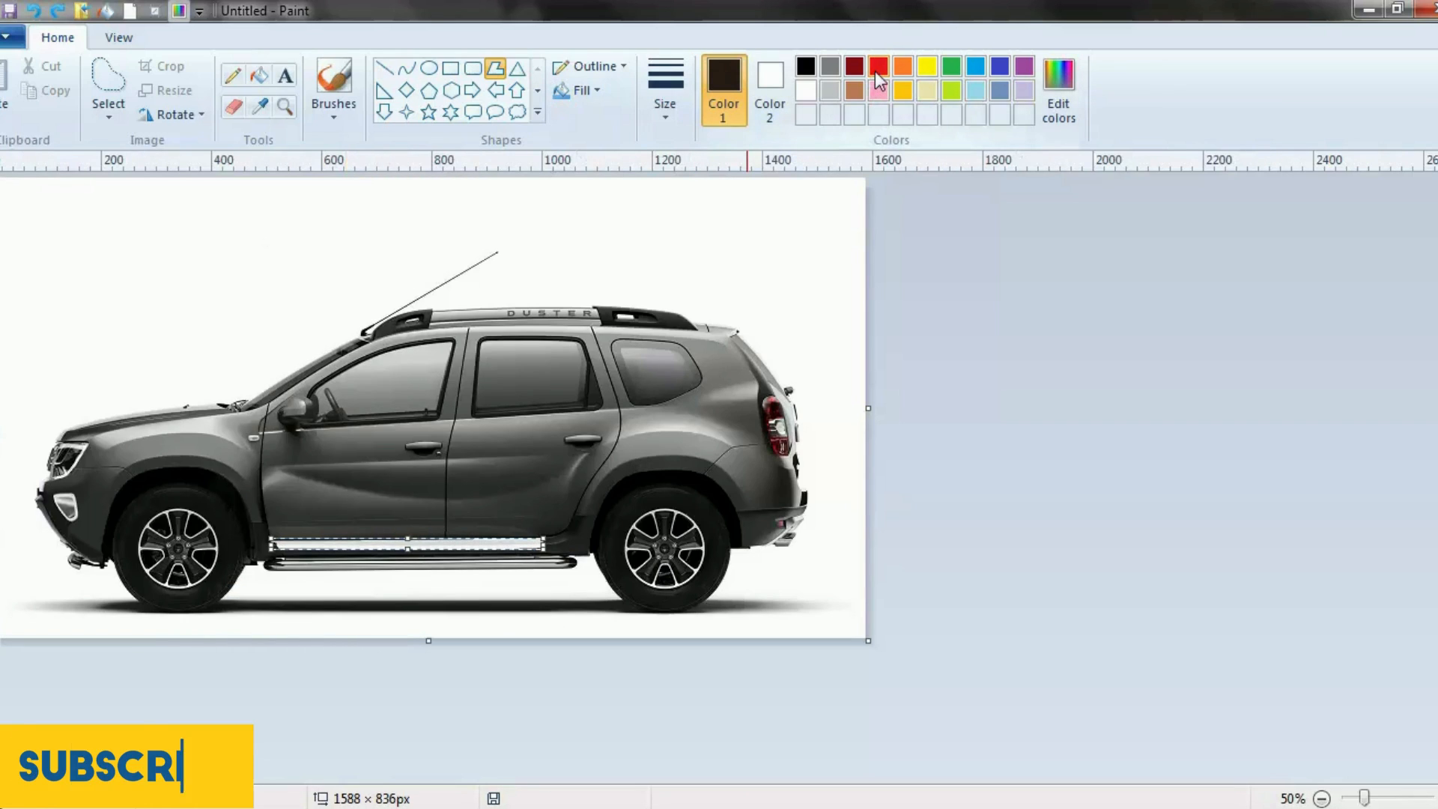
{"action": "left_click", "coordinate": [771, 88]}
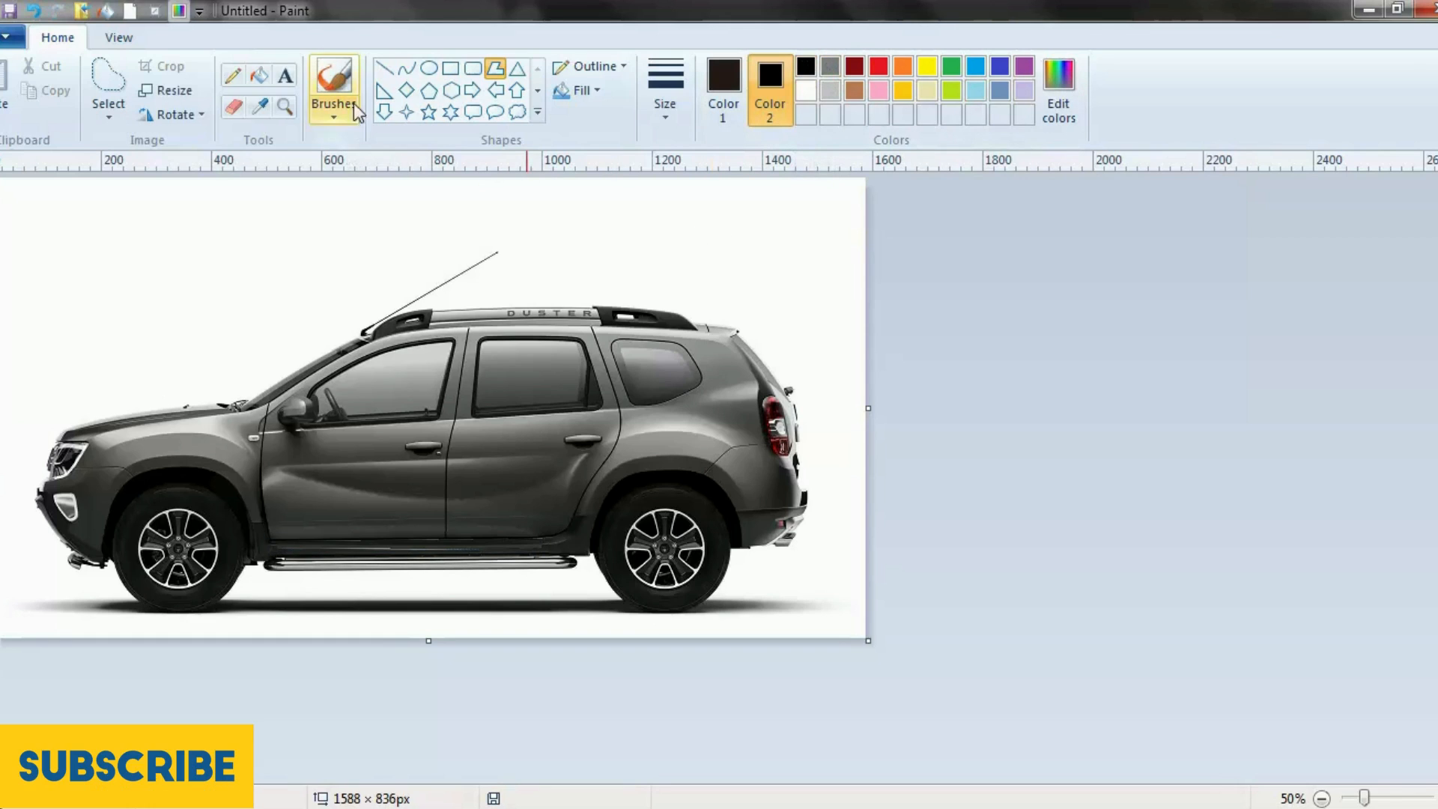
Draw another black-filled polygon over the side trim, ending at the trim's rear end below the back door.
{"action": "left_click", "coordinate": [284, 107]}
{"action": "left_click", "coordinate": [453, 457]}
{"action": "left_click", "coordinate": [690, 578]}
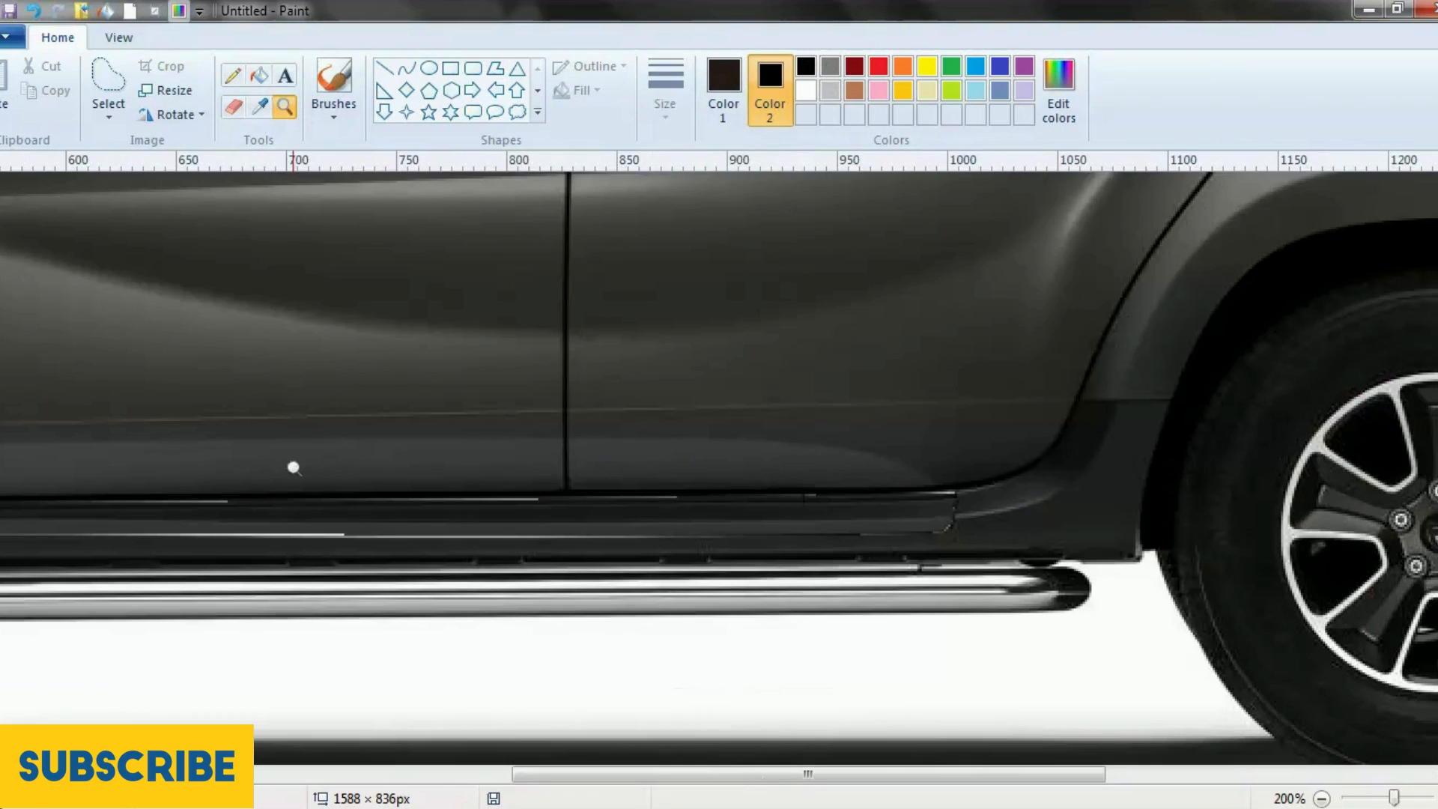
{"action": "left_click_drag", "start_coordinate": [648, 774], "coordinate": [462, 771]}
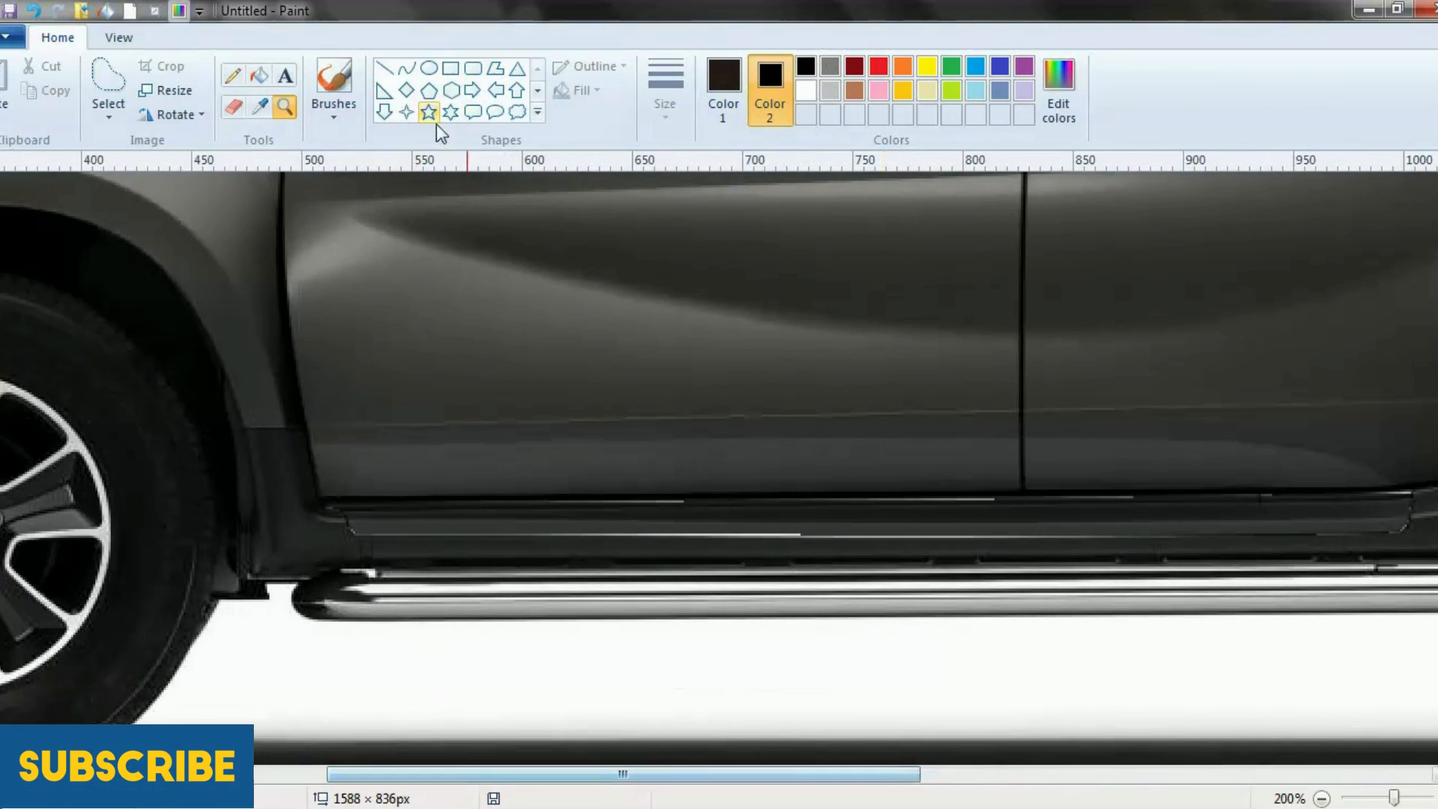
{"action": "left_click", "coordinate": [495, 68]}
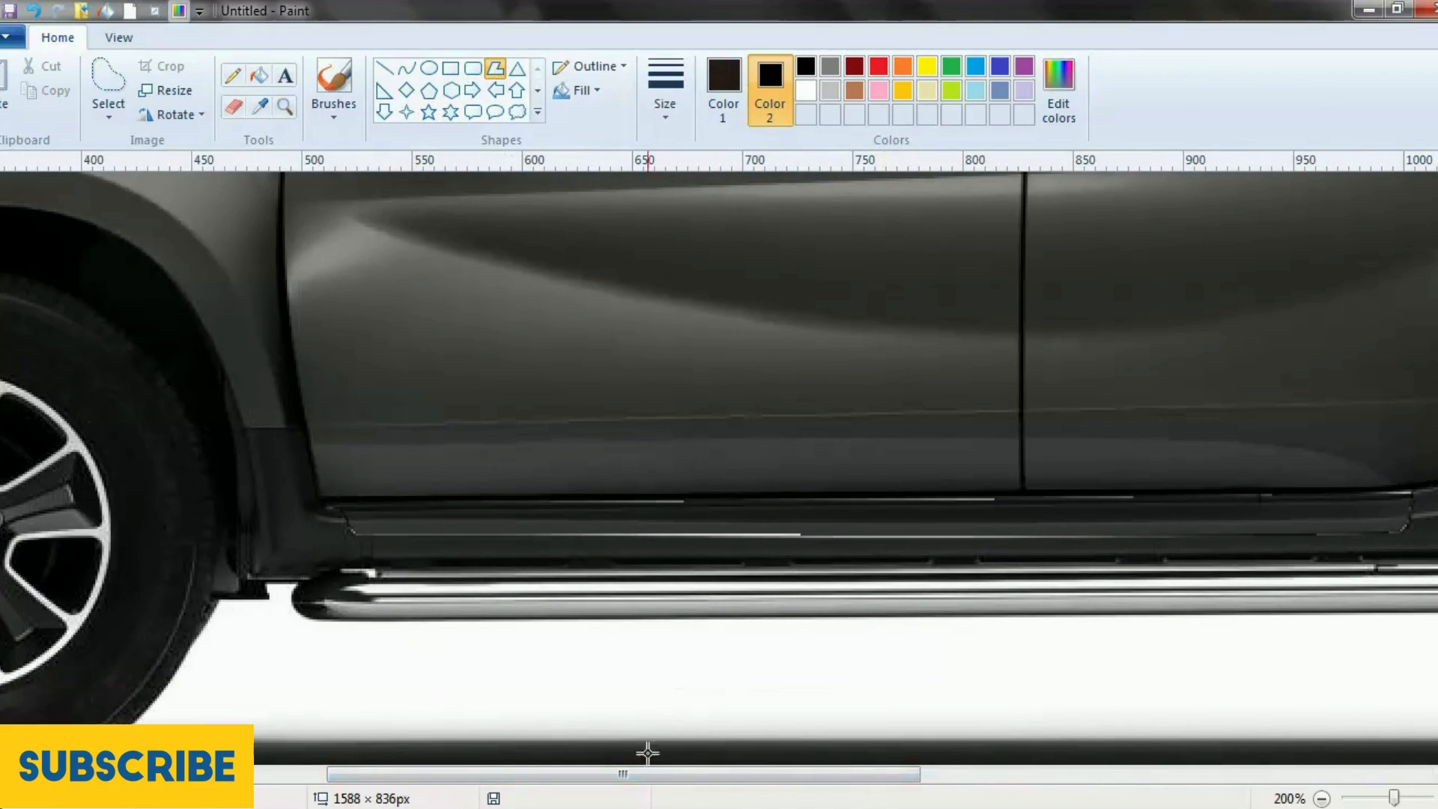
{"action": "left_click_drag", "start_coordinate": [713, 770], "coordinate": [902, 774]}
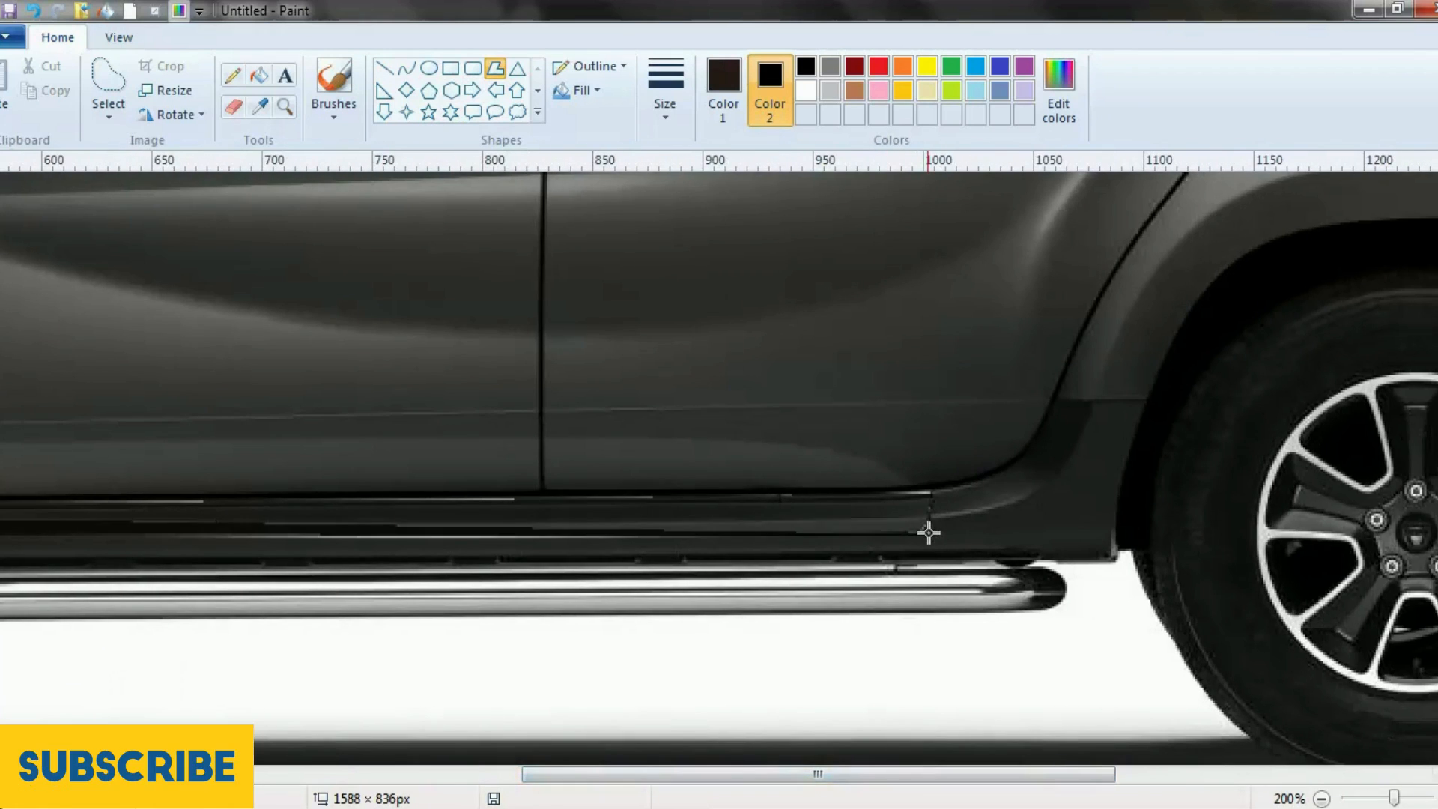
{"action": "left_click_drag", "start_coordinate": [929, 532], "coordinate": [934, 487]}
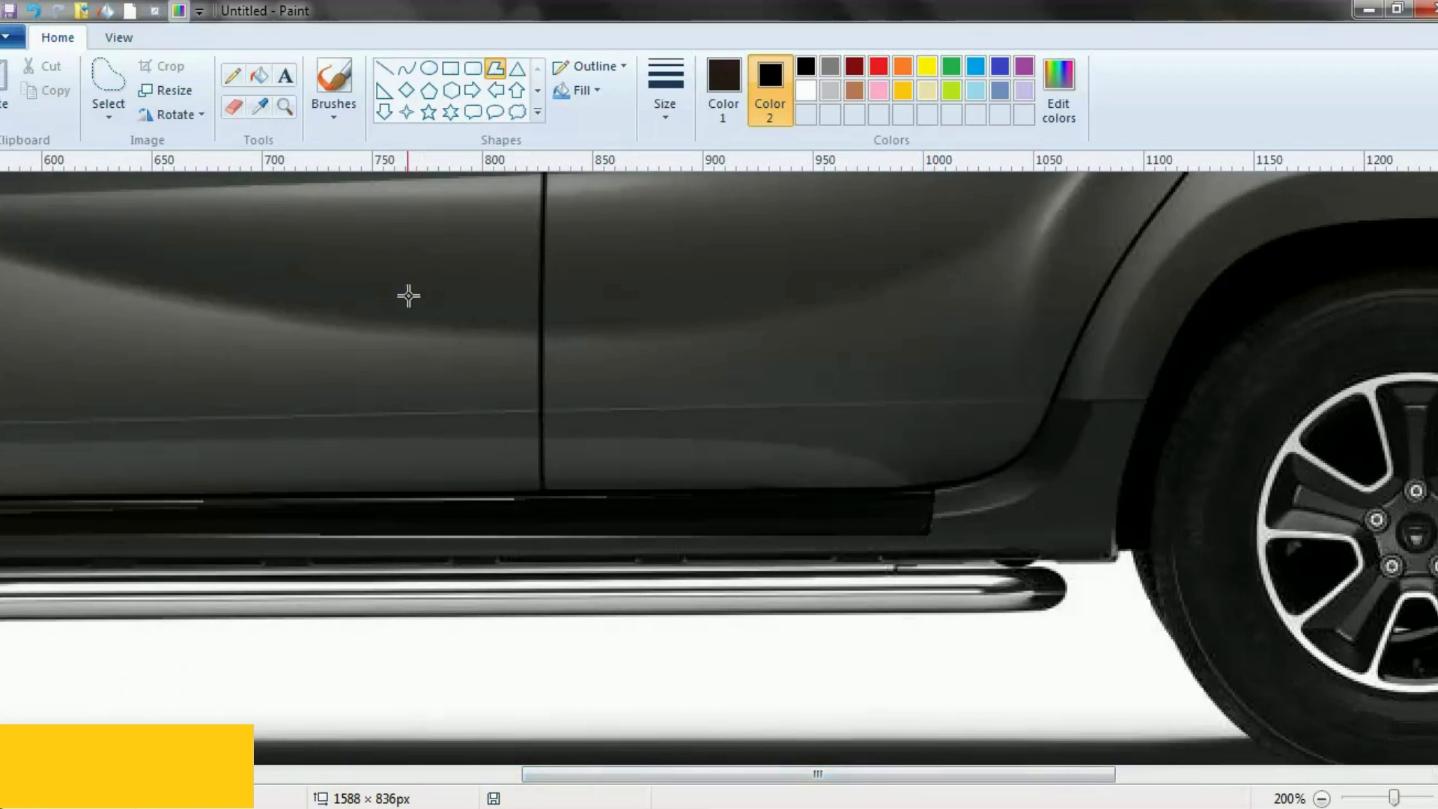
Undo the black recoloring of the side trim to bring back its silver finish.
{"action": "left_click", "coordinate": [259, 77]}
{"action": "left_click", "coordinate": [284, 107]}
{"action": "right_click", "coordinate": [534, 415]}
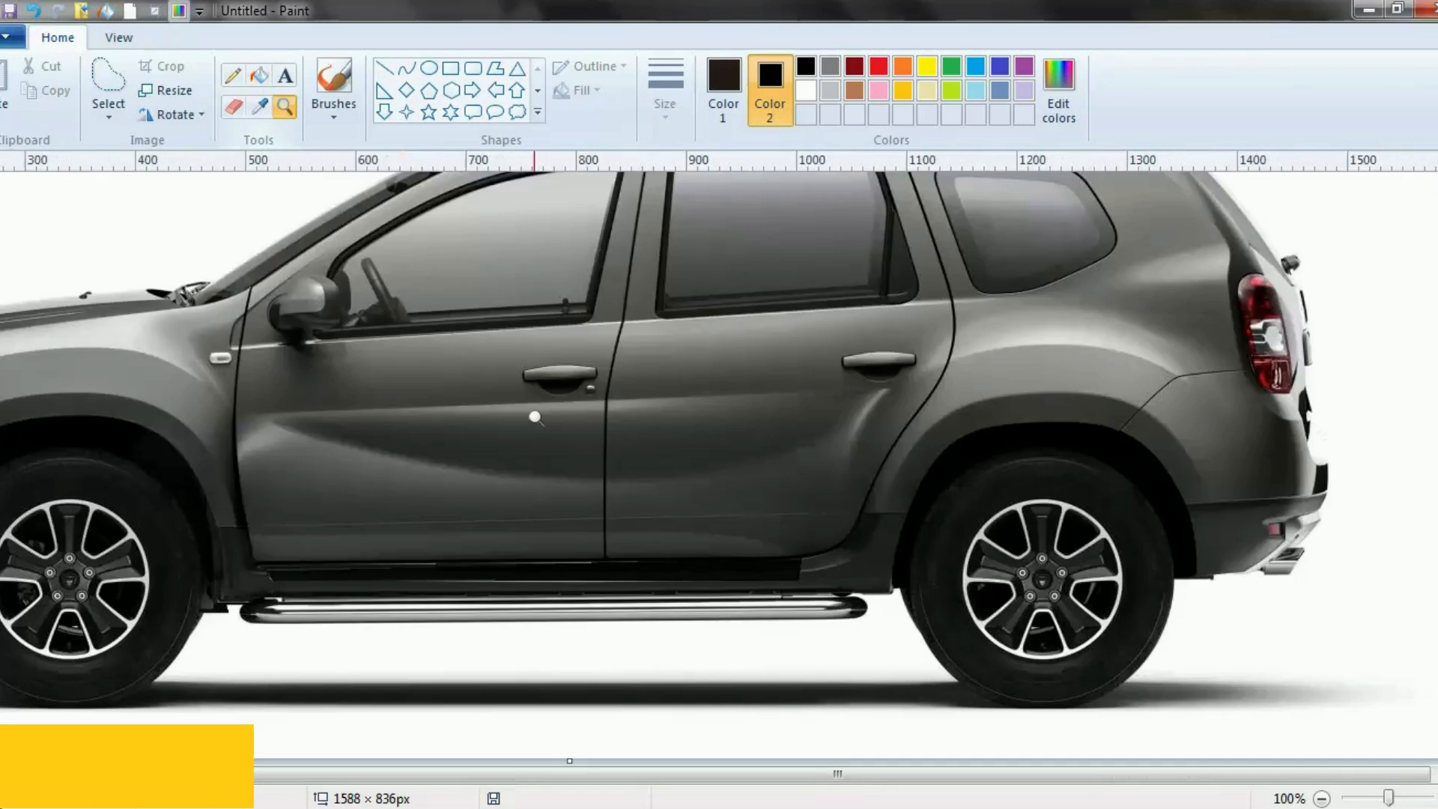
{"action": "right_click", "coordinate": [535, 415]}
{"action": "left_click", "coordinate": [564, 544]}
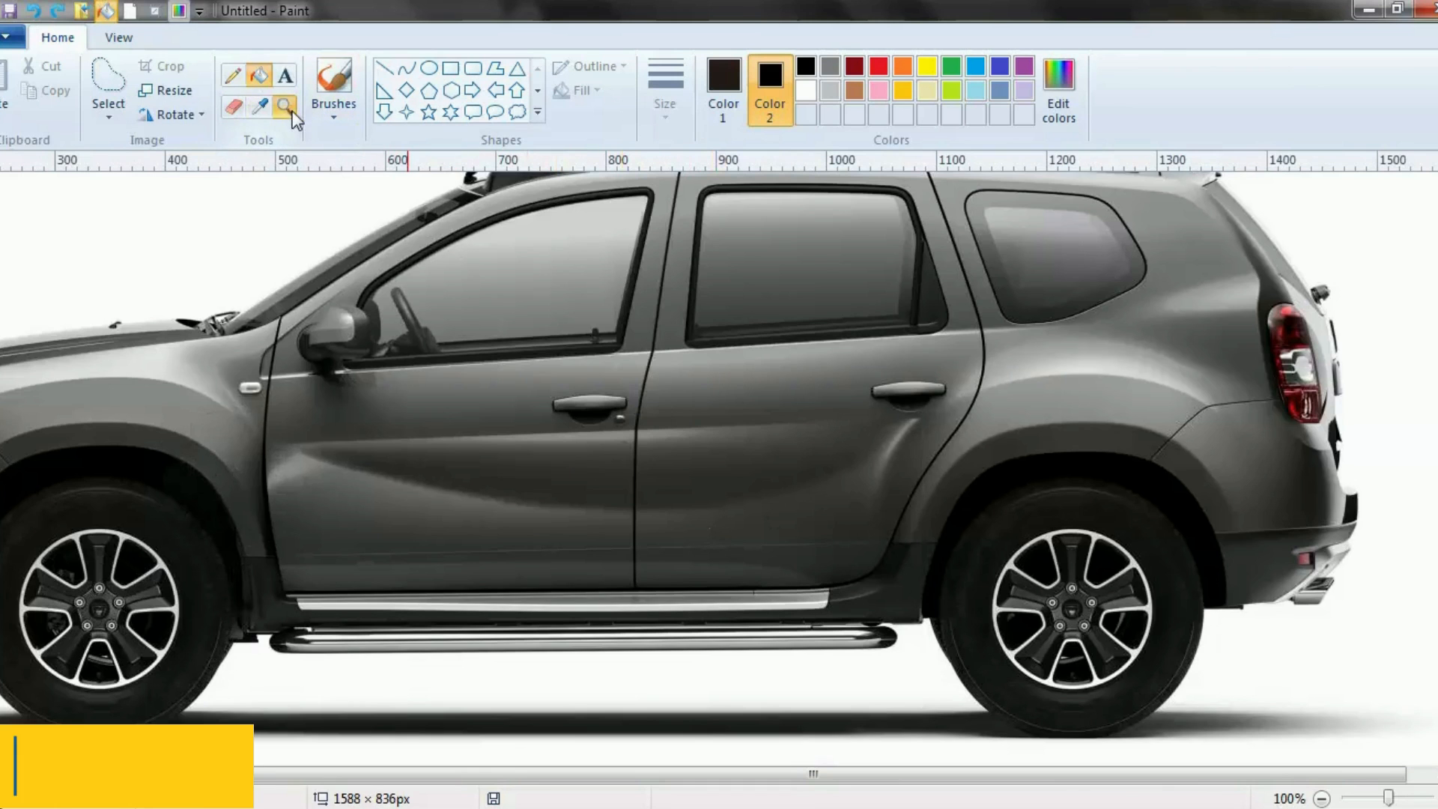
{"action": "scroll", "coordinate": [614, 418], "scroll_direction": "up", "scroll_amount": 1}
{"action": "left_click", "coordinate": [630, 428]}
{"action": "scroll", "coordinate": [524, 382], "scroll_direction": "down", "scroll_amount": 1}
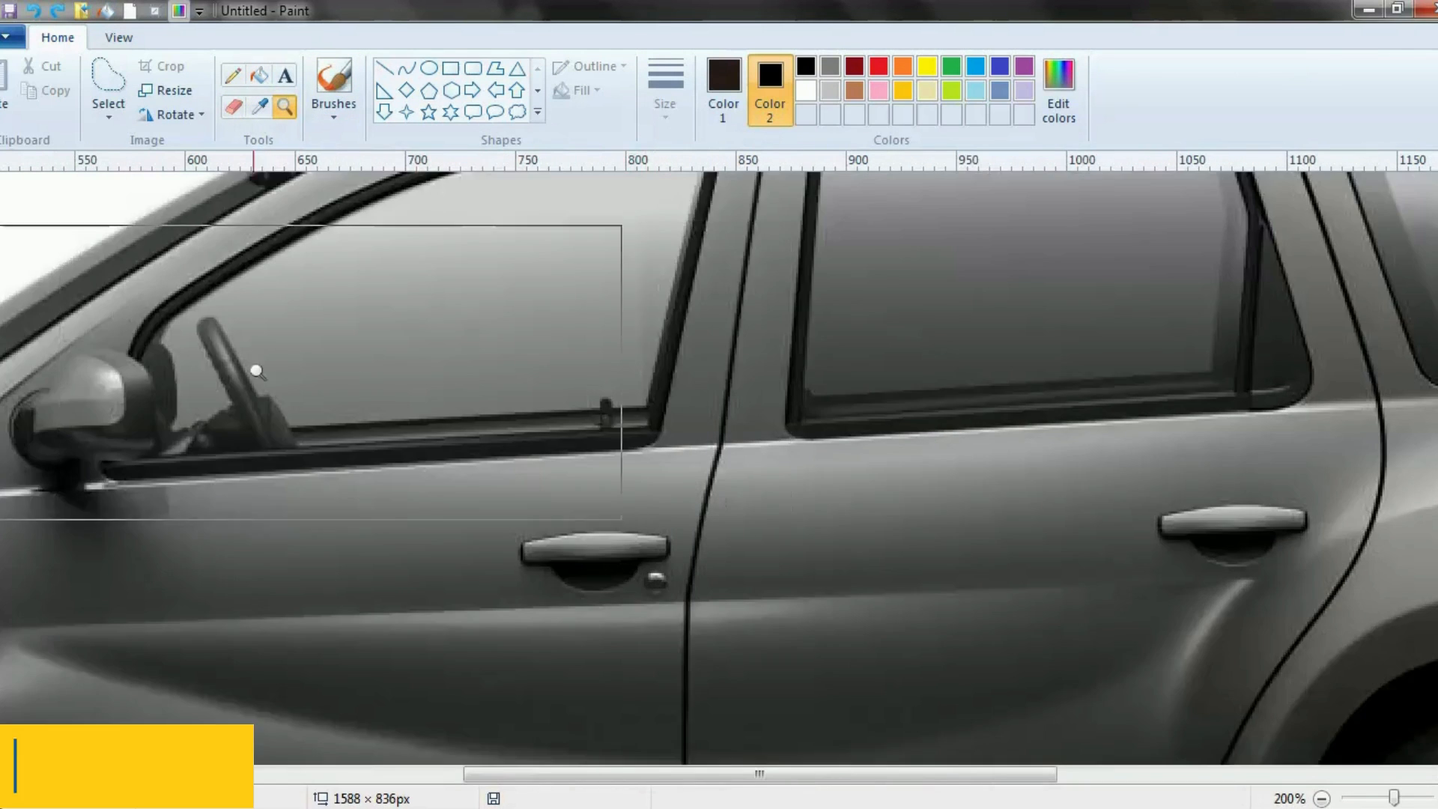
{"action": "right_click", "coordinate": [253, 373]}
{"action": "left_click", "coordinate": [325, 356]}
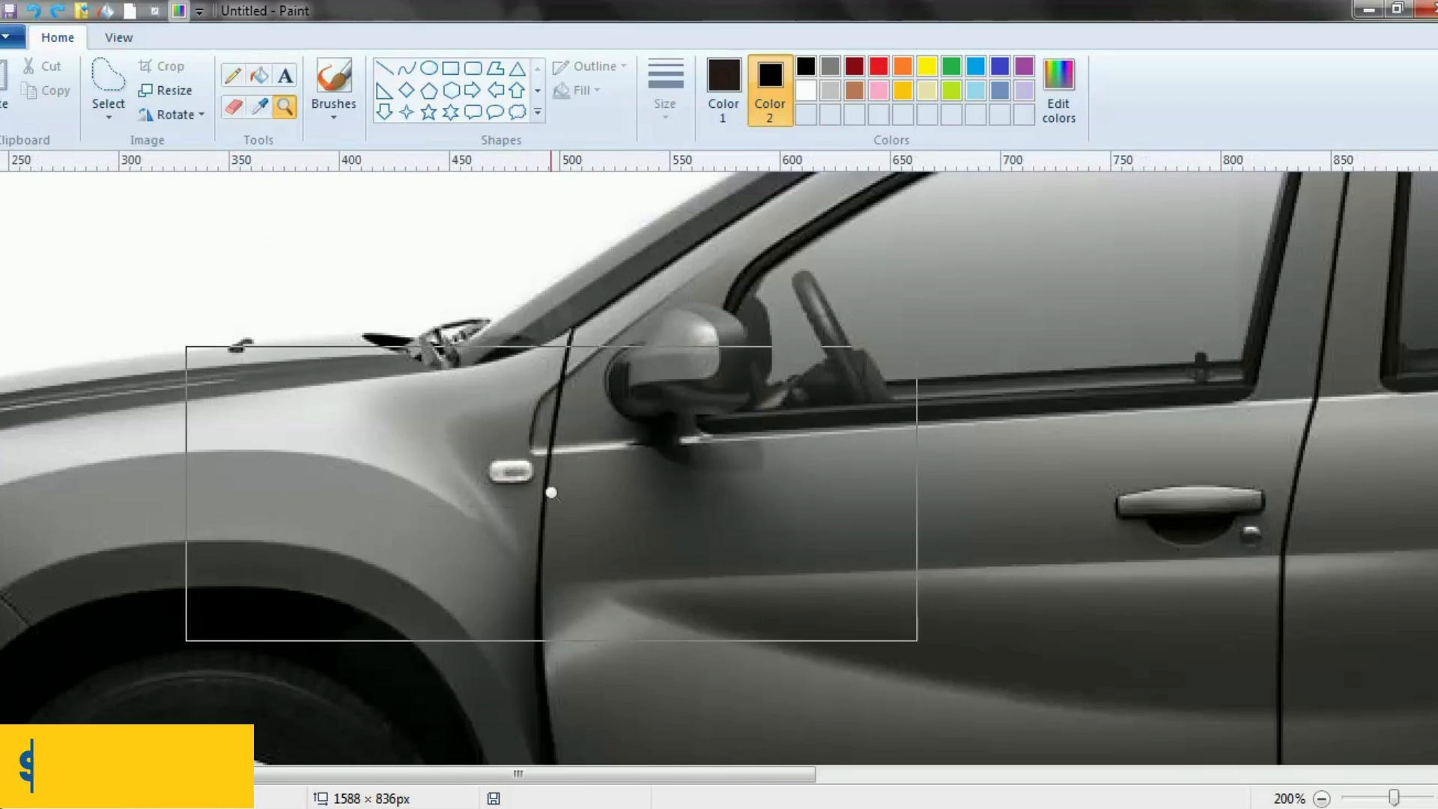
{"action": "scroll", "coordinate": [996, 460], "scroll_direction": "down", "scroll_amount": 3}
{"action": "right_click", "coordinate": [691, 469]}
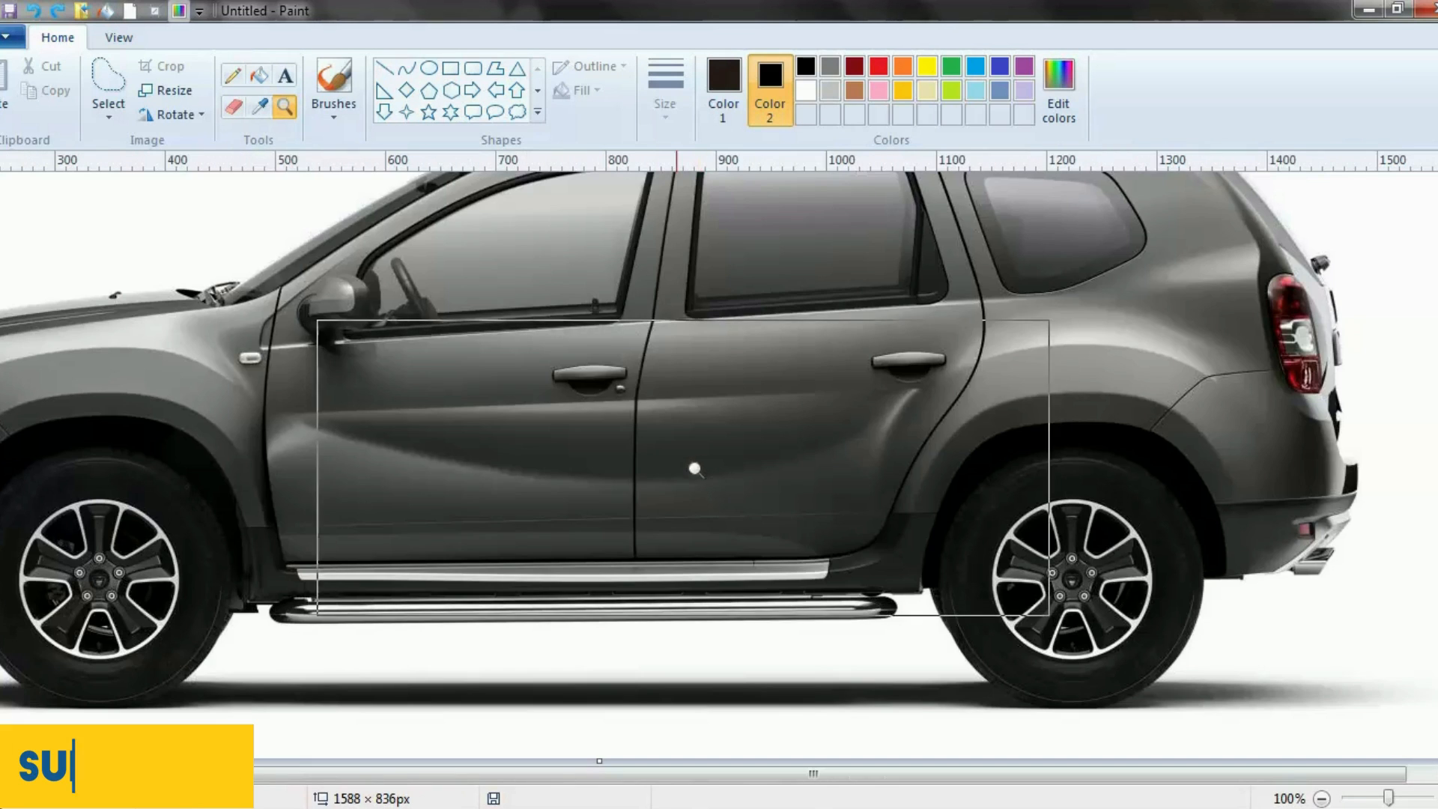
Draw an oval fitted over the front wheel's rim and give it a solid black fill.
{"action": "left_click_drag", "start_coordinate": [540, 764], "coordinate": [424, 775]}
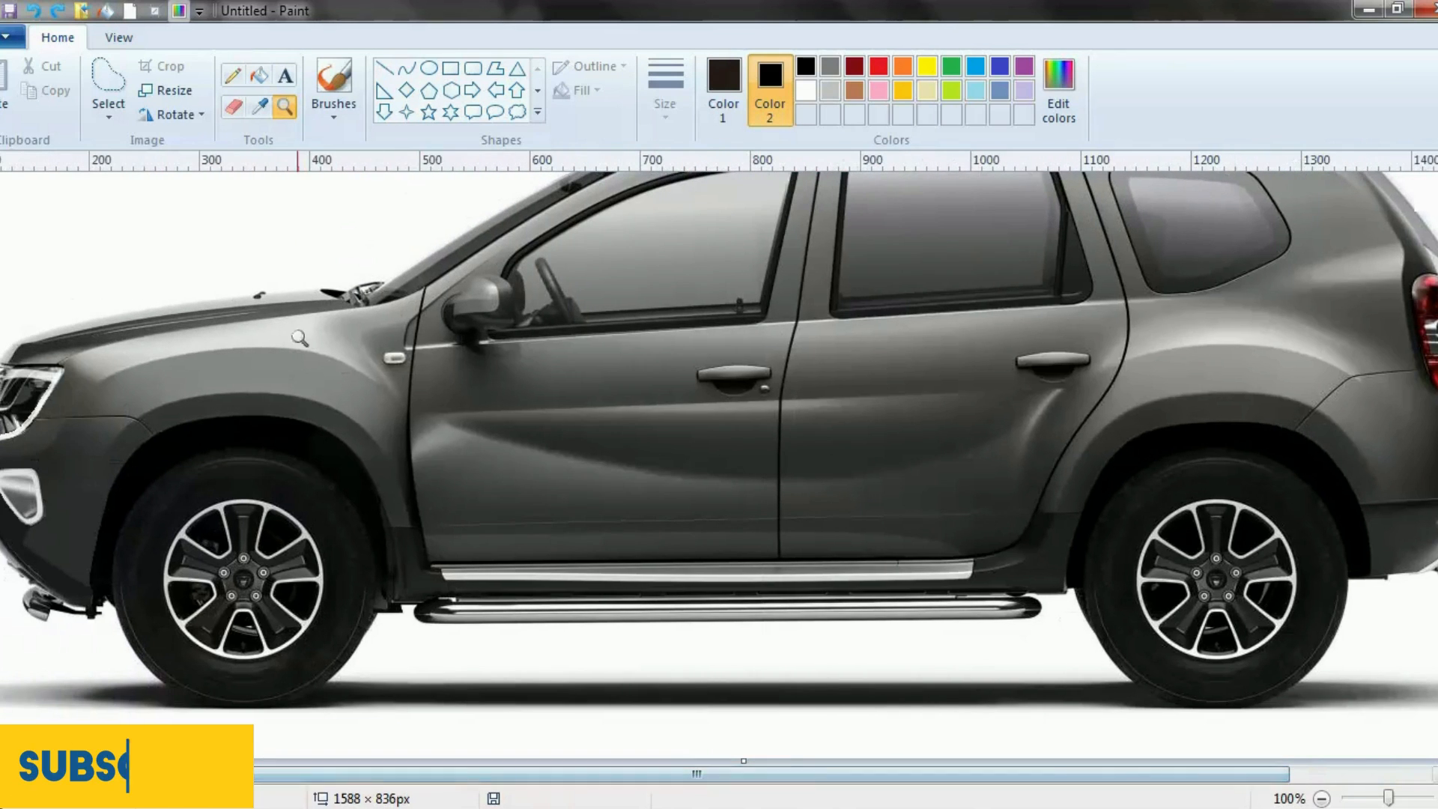
{"action": "left_click", "coordinate": [429, 68]}
{"action": "left_click_drag", "start_coordinate": [166, 500], "coordinate": [322, 663]}
{"action": "left_click_drag", "start_coordinate": [230, 590], "coordinate": [322, 574]}
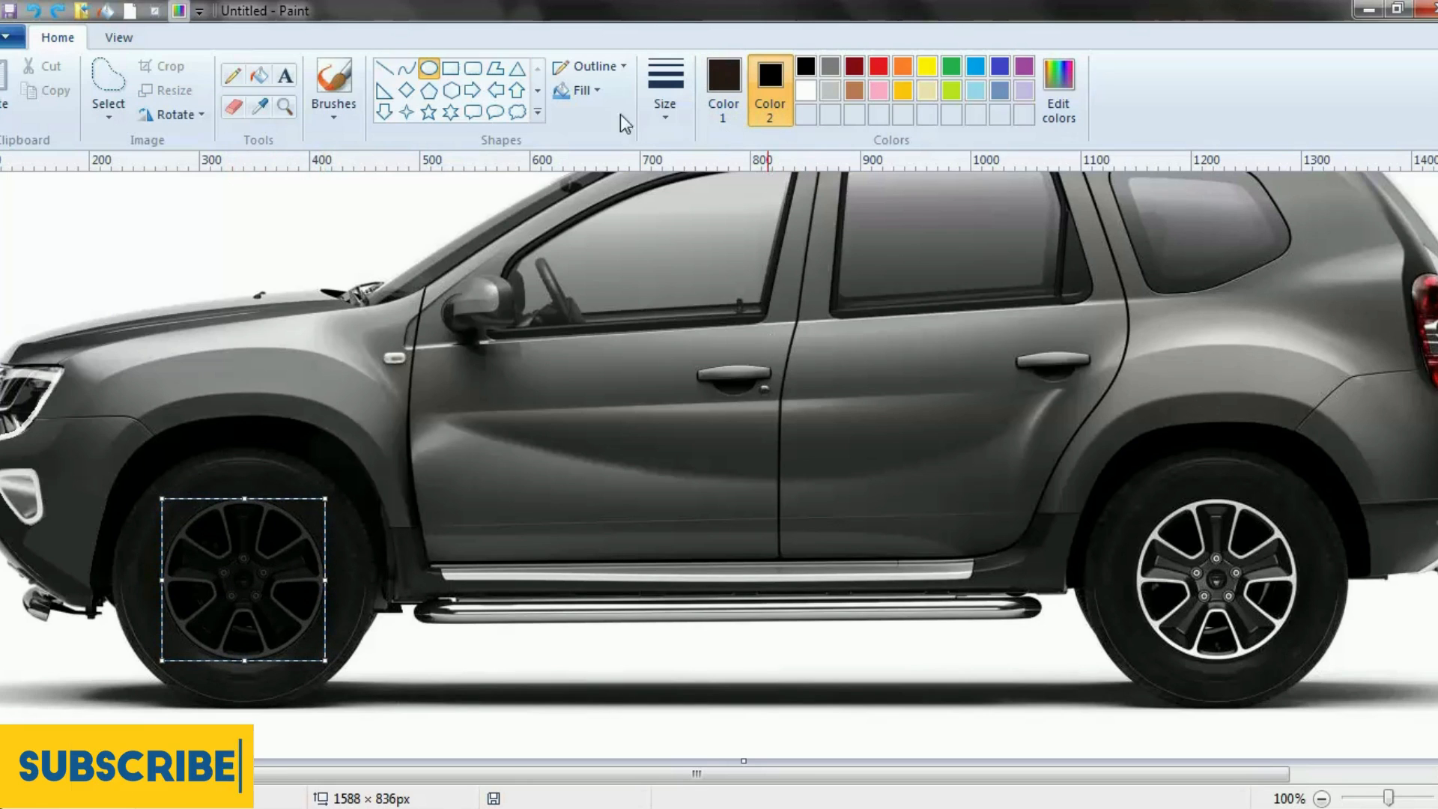
{"action": "left_click", "coordinate": [582, 90]}
{"action": "left_click", "coordinate": [601, 146]}
{"action": "left_click", "coordinate": [932, 441]}
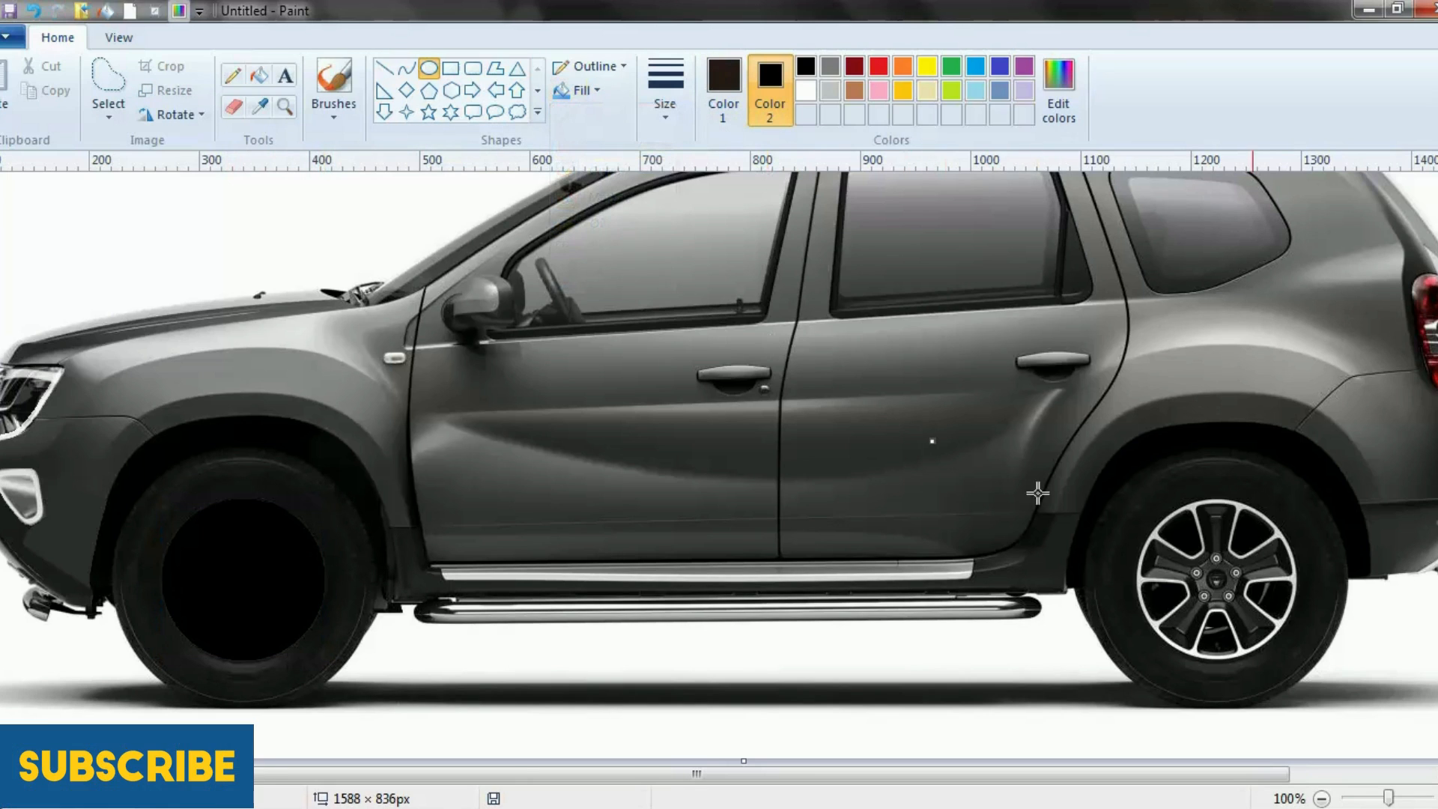
Draw an oval over the rear wheel's rim, resize it to the rim's edges and give it a solid black fill.
{"action": "left_click", "coordinate": [571, 97]}
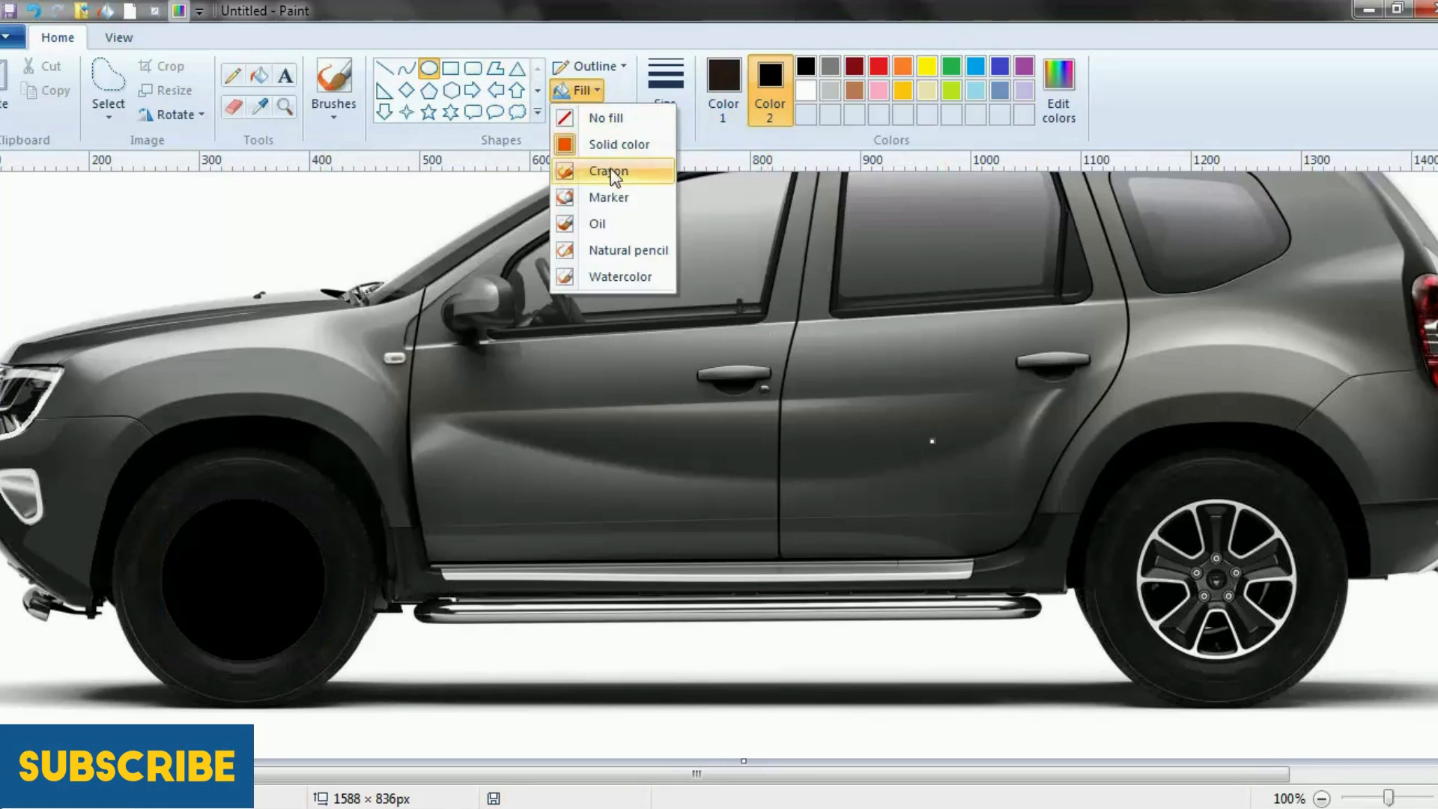
{"action": "left_click", "coordinate": [621, 195]}
{"action": "mouse_move", "coordinate": [1121, 485]}
{"action": "left_mouse_down"}
{"action": "mouse_move", "coordinate": [1275, 650]}
{"action": "mouse_move", "coordinate": [1305, 662]}
{"action": "left_mouse_up"}
{"action": "left_click_drag", "start_coordinate": [1135, 582], "coordinate": [1135, 583]}
{"action": "left_click_drag", "start_coordinate": [1204, 492], "coordinate": [1219, 501]}
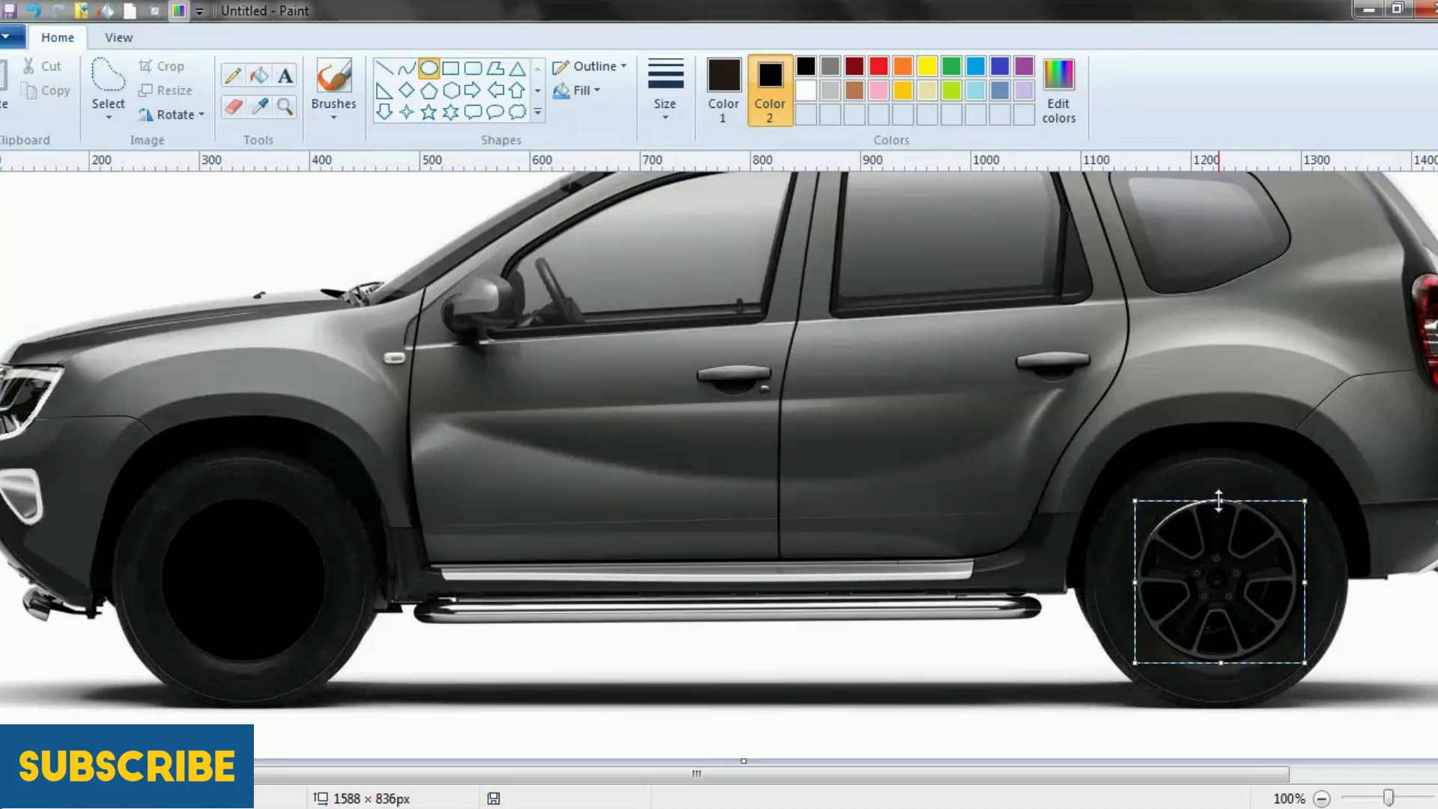
{"action": "left_click_drag", "start_coordinate": [1305, 583], "coordinate": [1301, 583]}
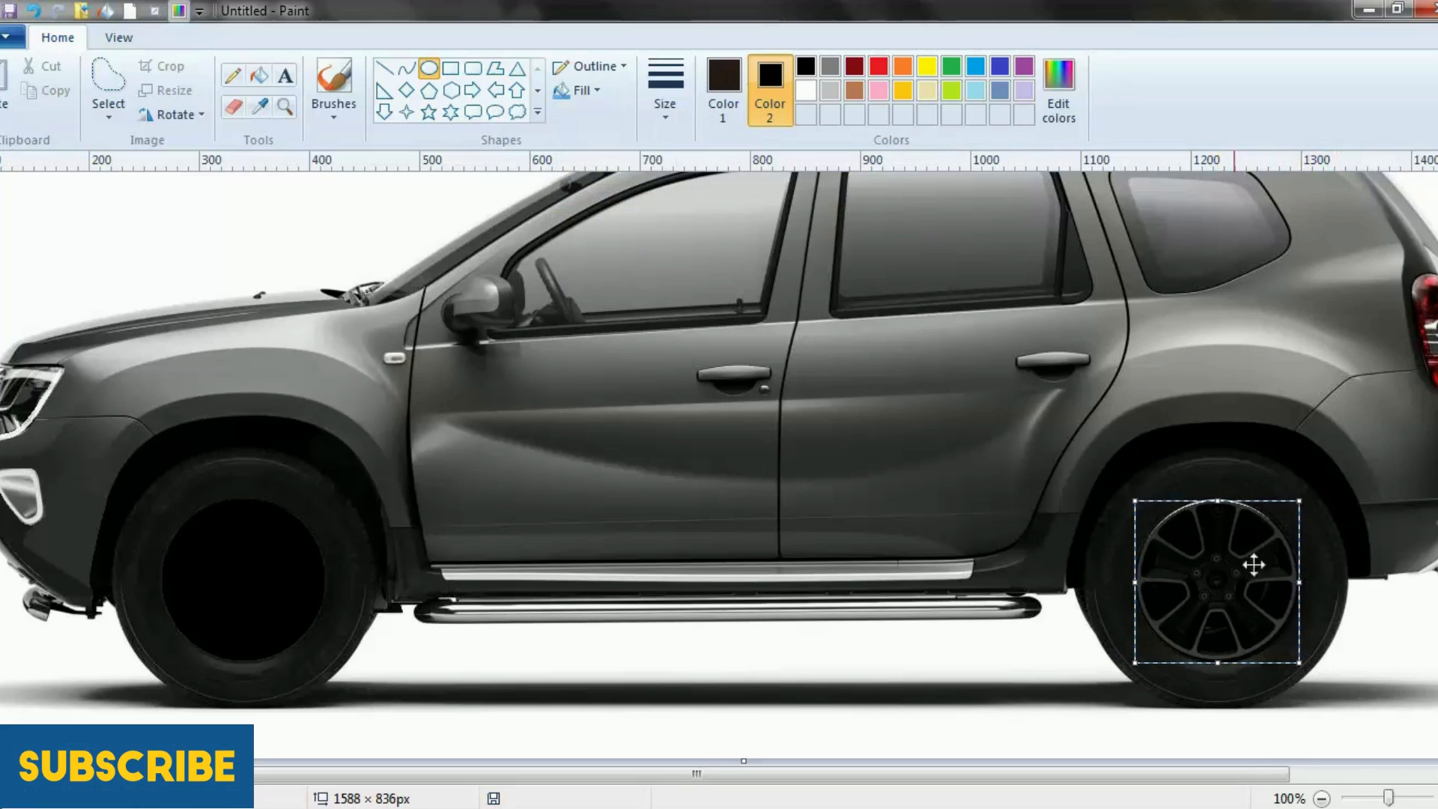
{"action": "left_click_drag", "start_coordinate": [1225, 500], "coordinate": [1224, 498]}
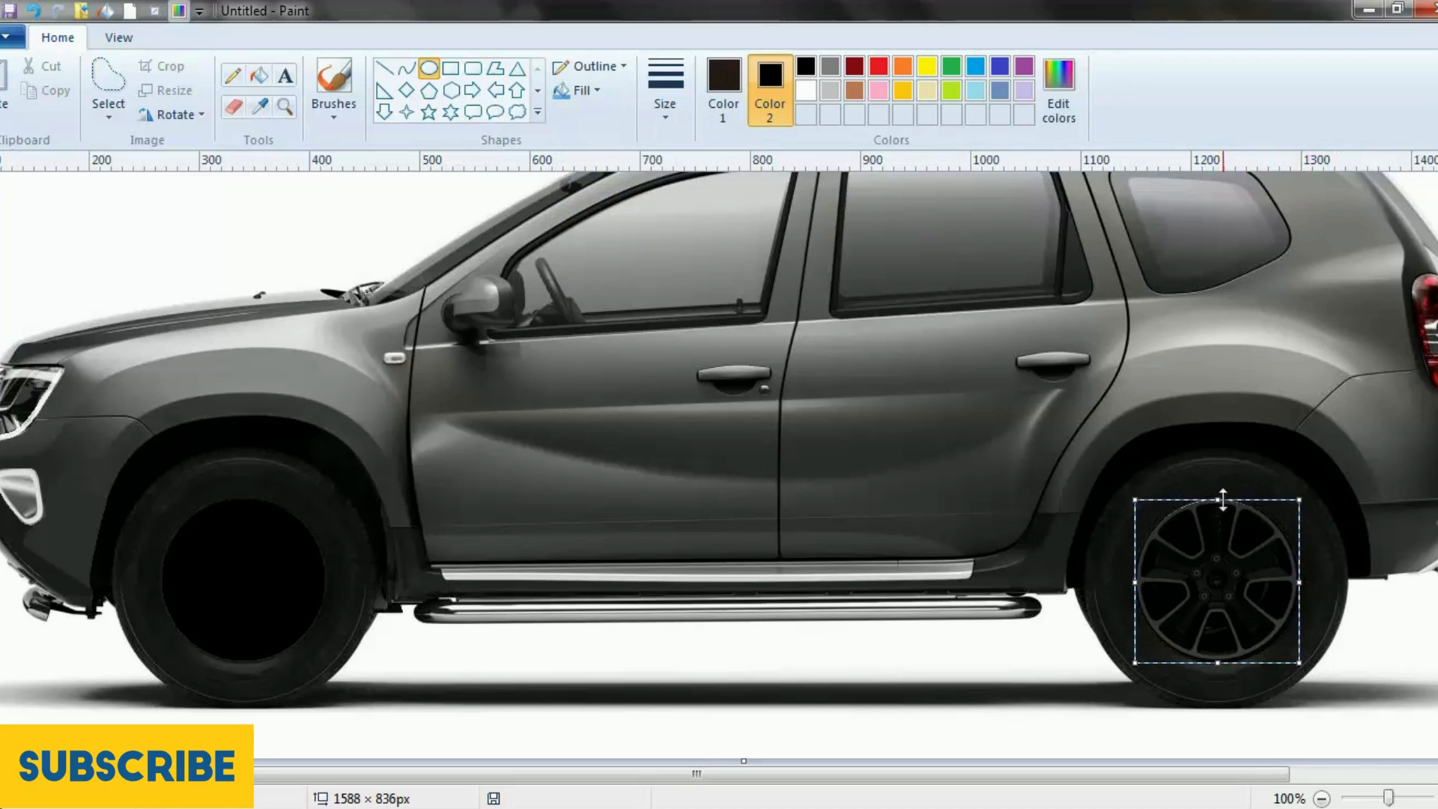
{"action": "left_click", "coordinate": [582, 90]}
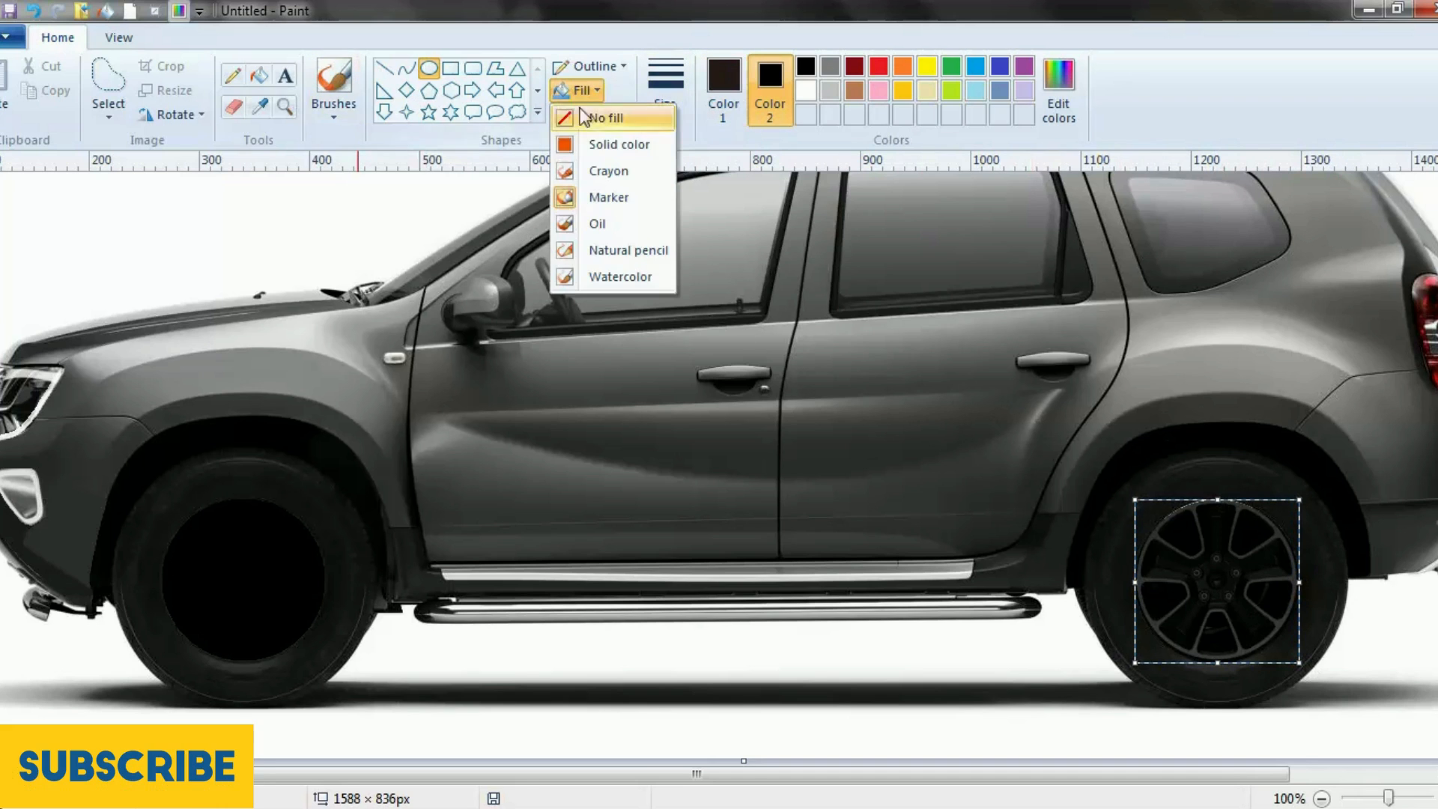
{"action": "left_click", "coordinate": [592, 141]}
Cover the remaining light arc along the rear rim's upper edge with a second solid black oval.
{"action": "left_click", "coordinate": [284, 106]}
{"action": "right_click", "coordinate": [531, 378]}
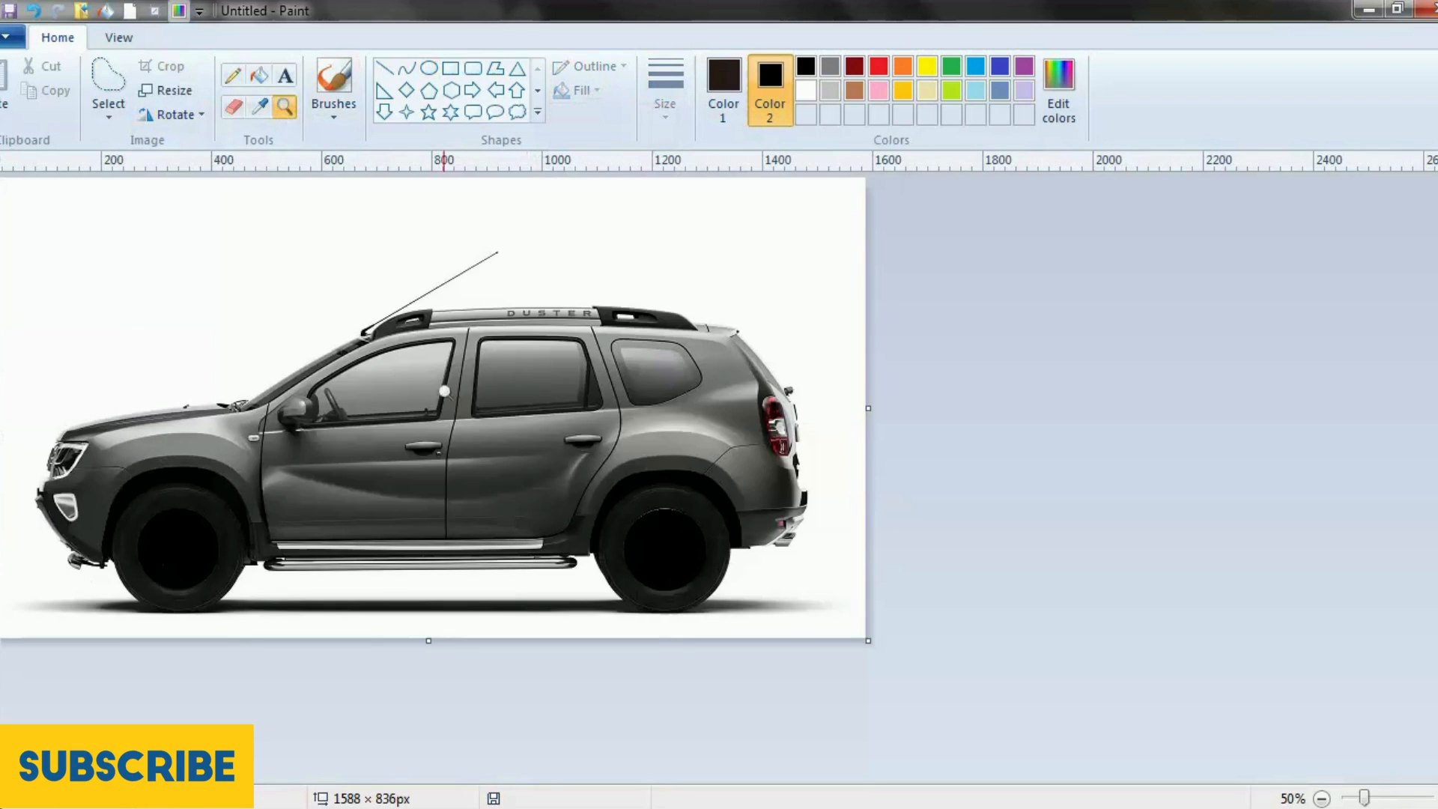
{"action": "left_click", "coordinate": [888, 578]}
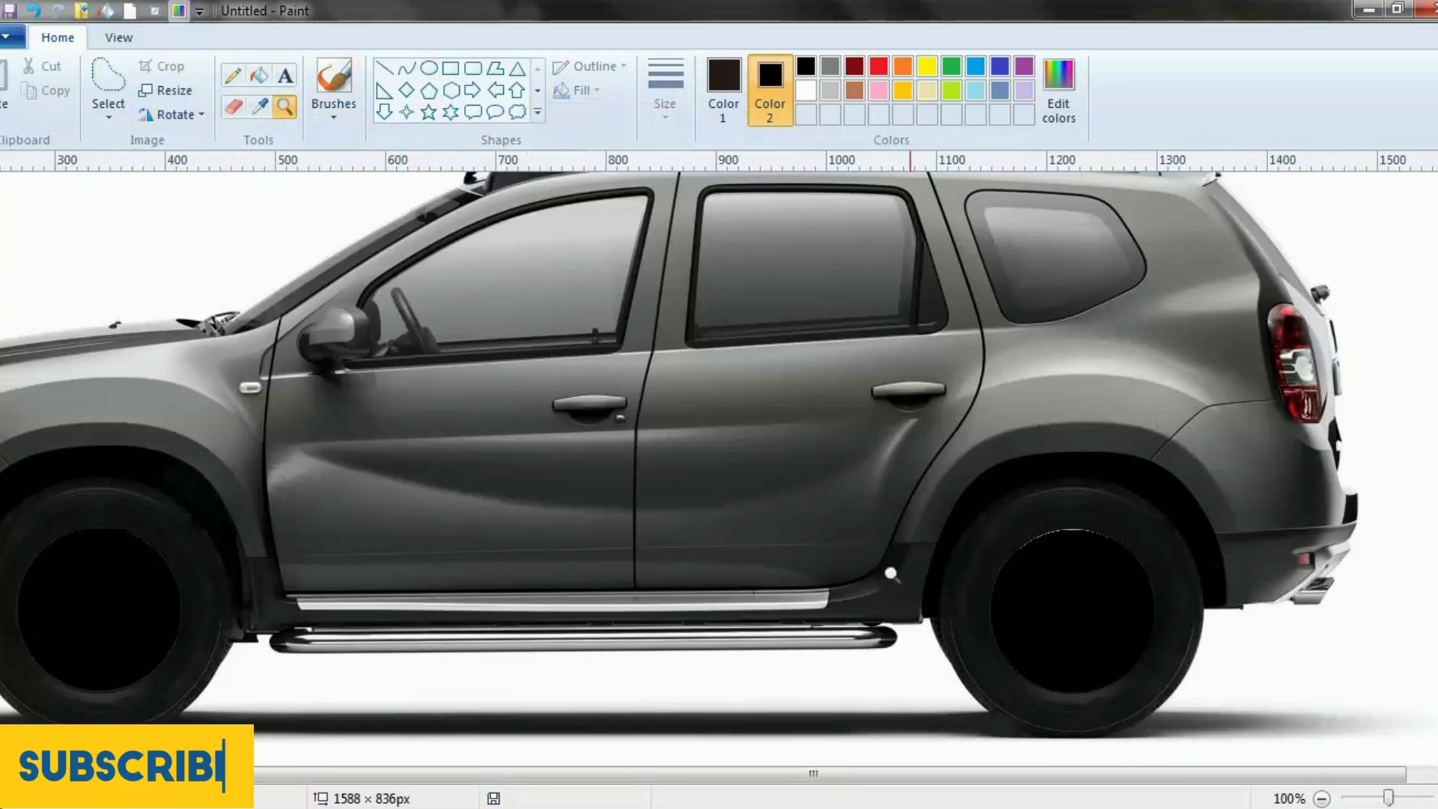
{"action": "left_click", "coordinate": [427, 72]}
{"action": "left_click_drag", "start_coordinate": [1042, 548], "coordinate": [1159, 667]}
{"action": "left_click_drag", "start_coordinate": [1070, 591], "coordinate": [1041, 579]}
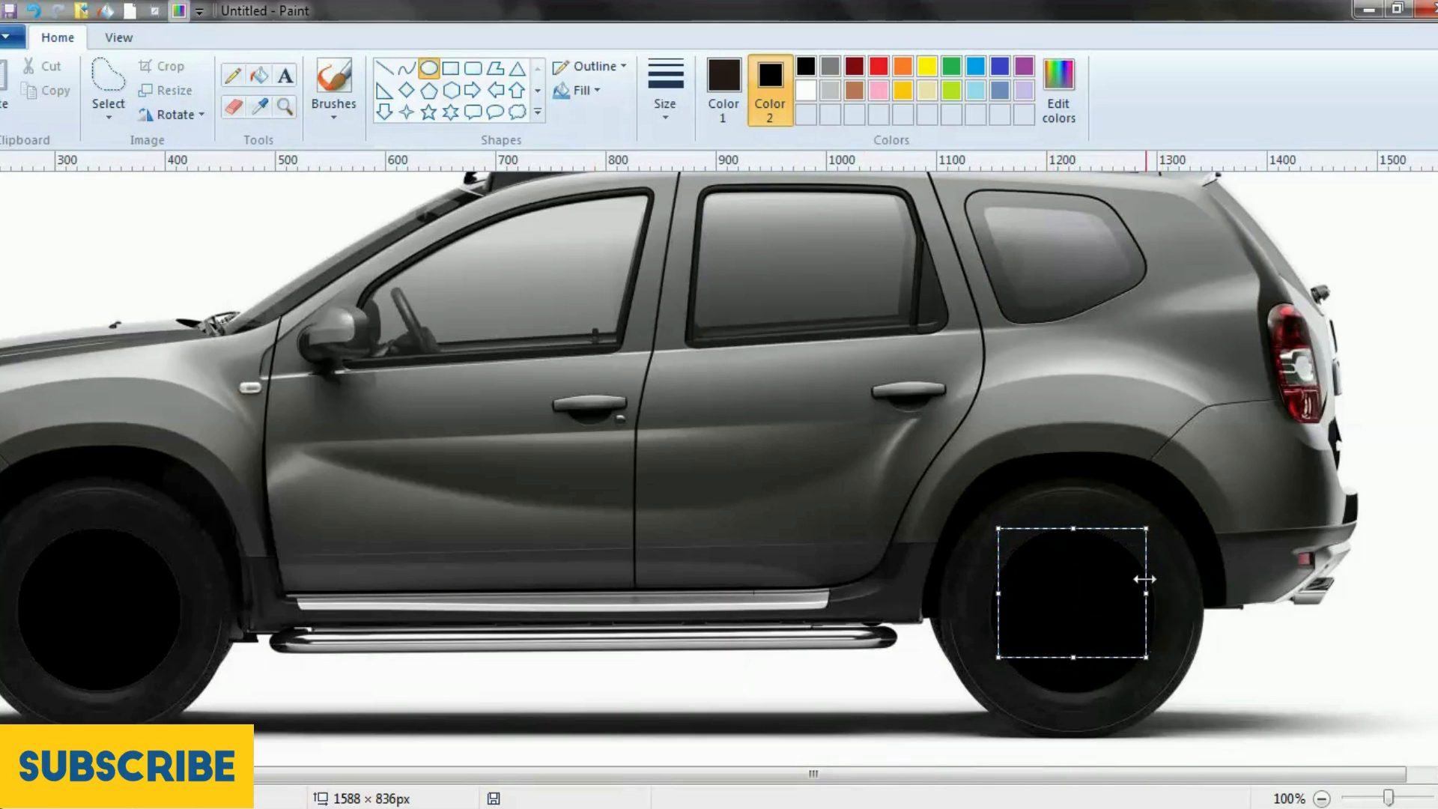
{"action": "left_click", "coordinate": [1168, 484]}
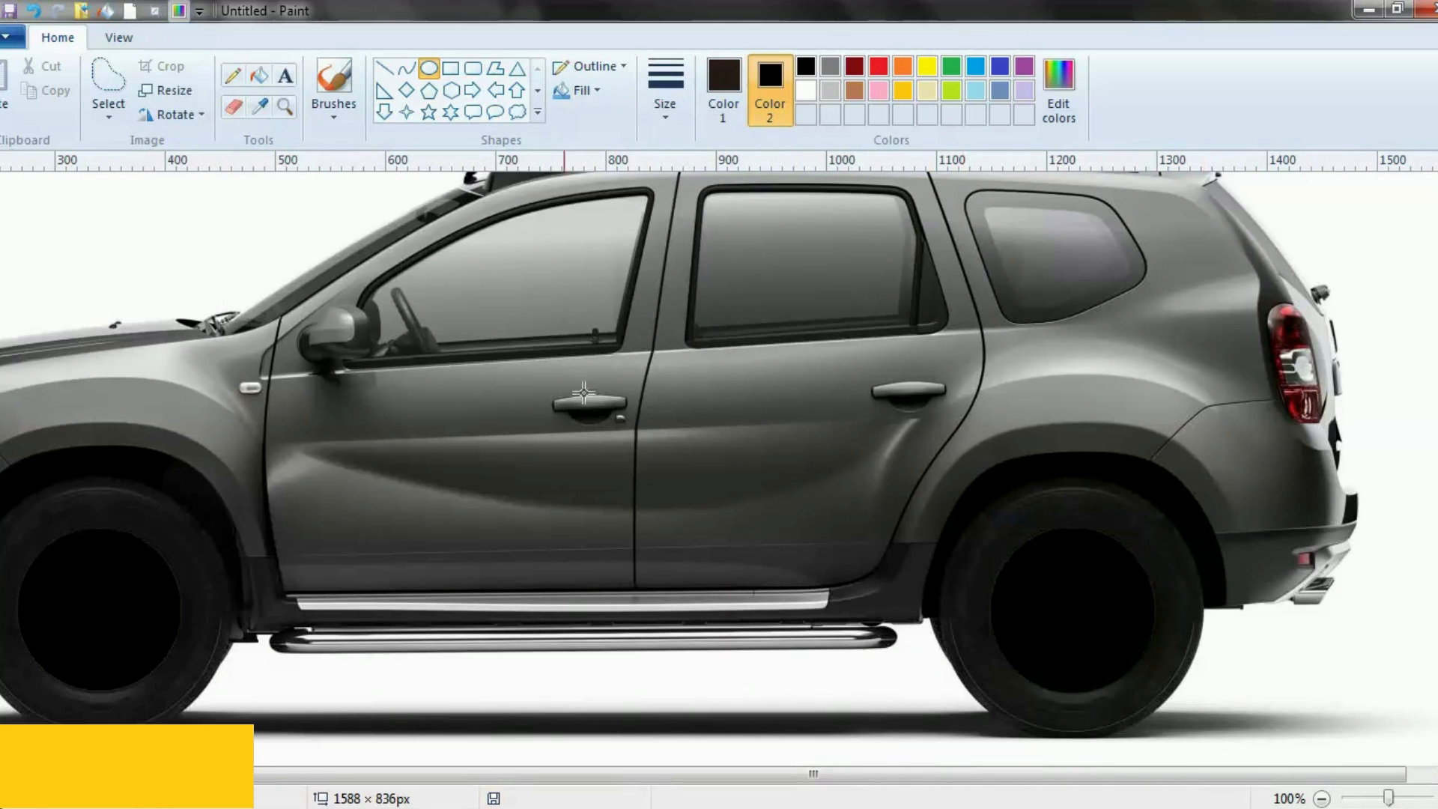
Paste Alloy Wheels.png into the image from the Modify Tools folder in AVS Folder.
{"action": "left_click", "coordinate": [284, 113]}
{"action": "right_click", "coordinate": [145, 225]}
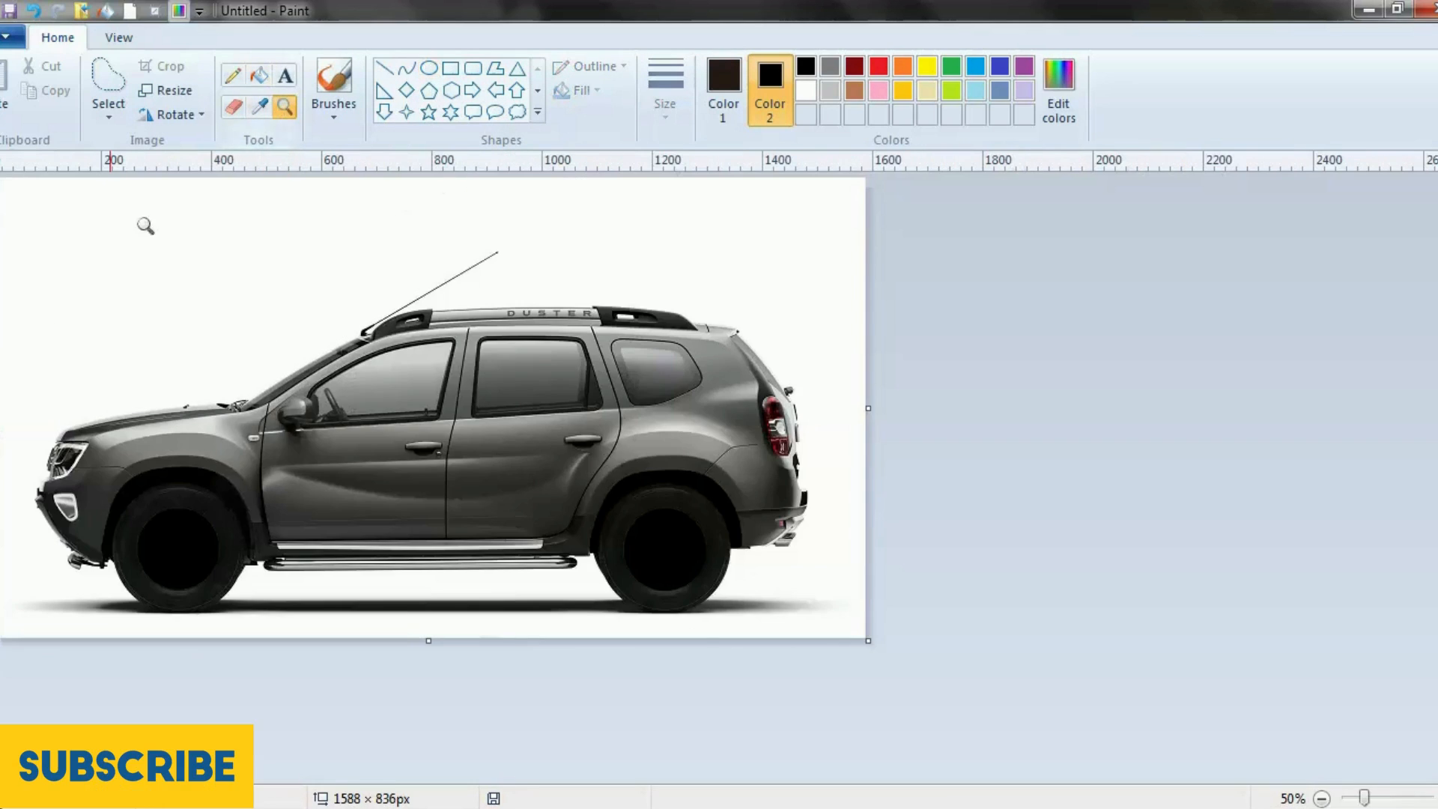
{"action": "left_click", "coordinate": [4, 119]}
{"action": "left_click", "coordinate": [34, 159]}
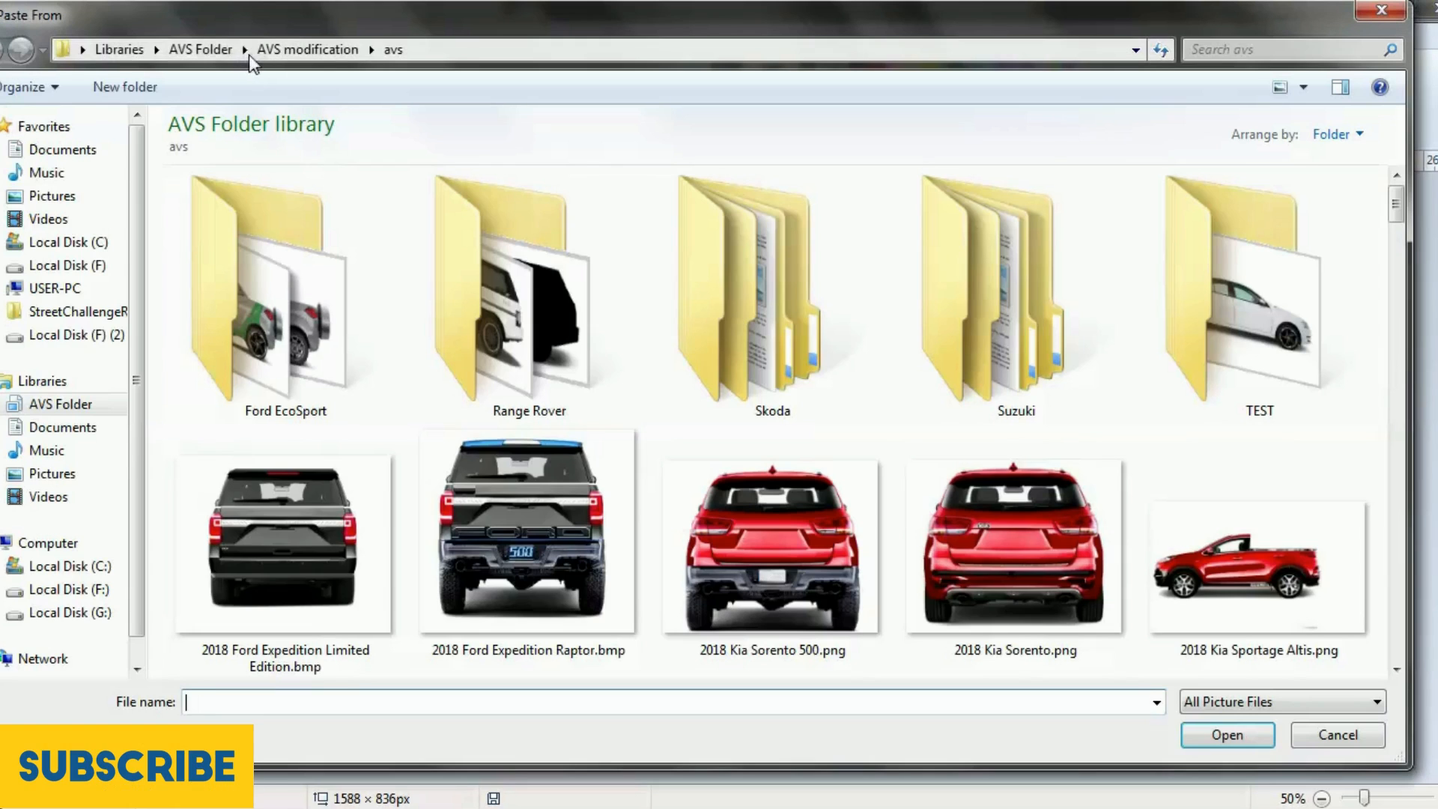
{"action": "left_click", "coordinate": [210, 51]}
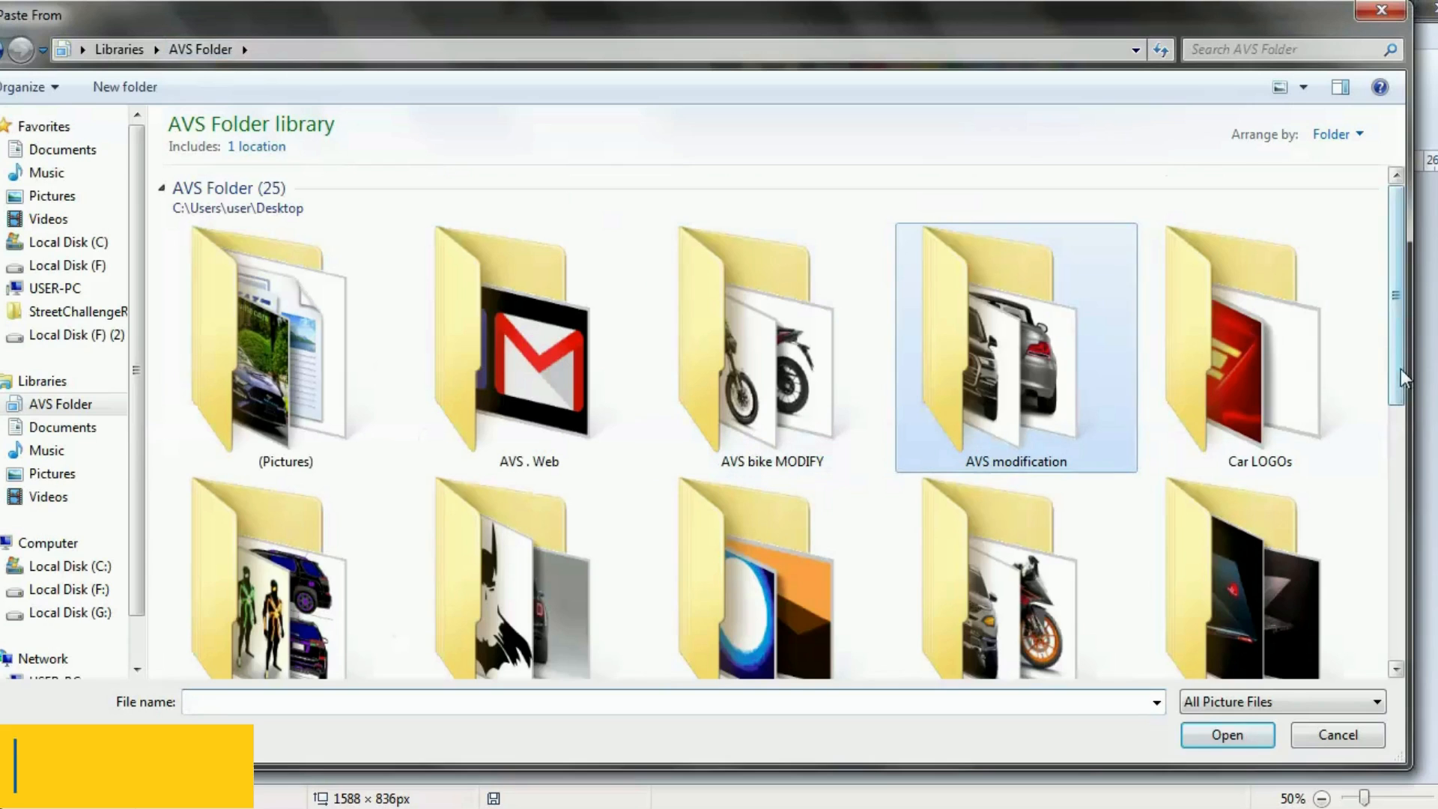
{"action": "left_click_drag", "start_coordinate": [1398, 378], "coordinate": [1393, 493]}
{"action": "double_click", "coordinate": [580, 442]}
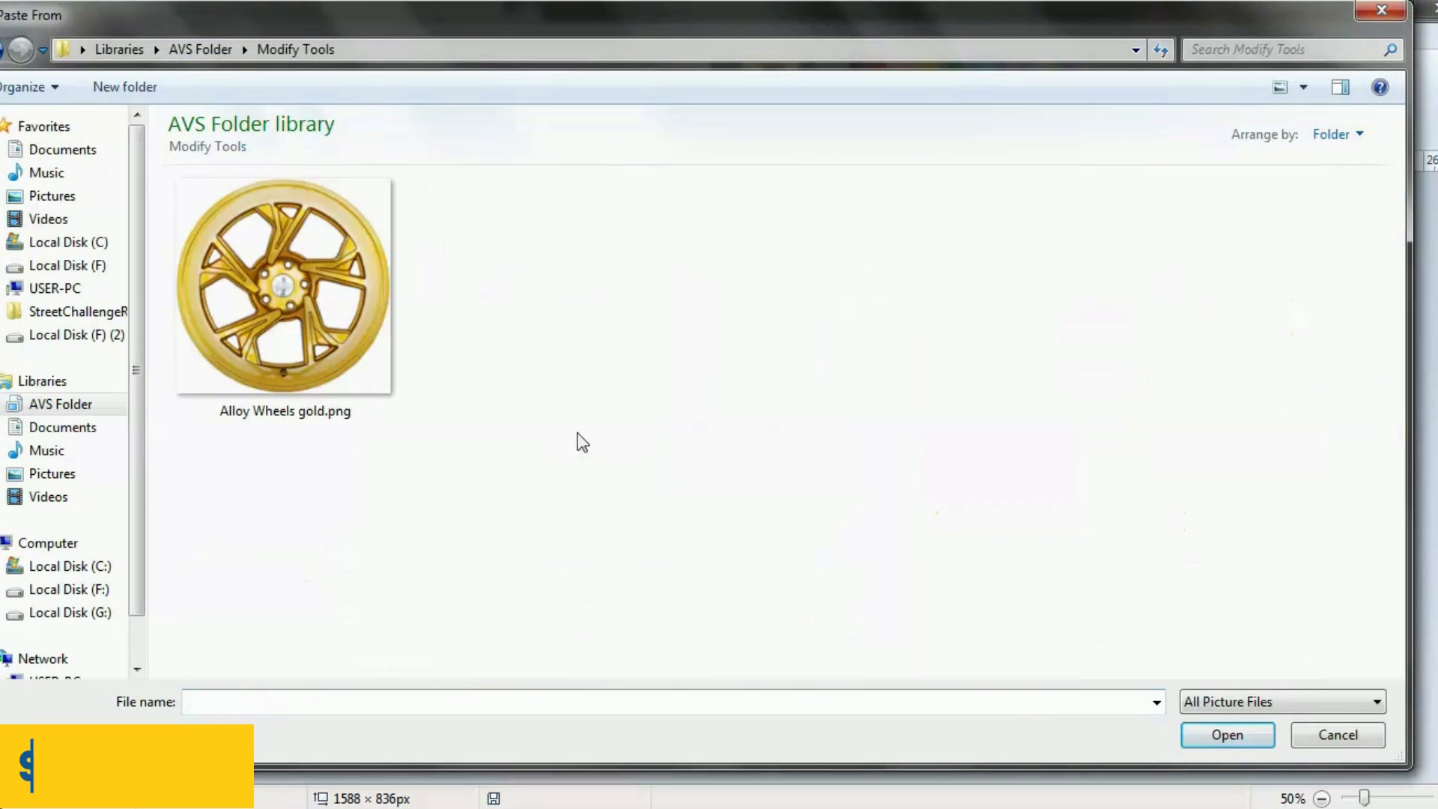
{"action": "left_click", "coordinate": [545, 341]}
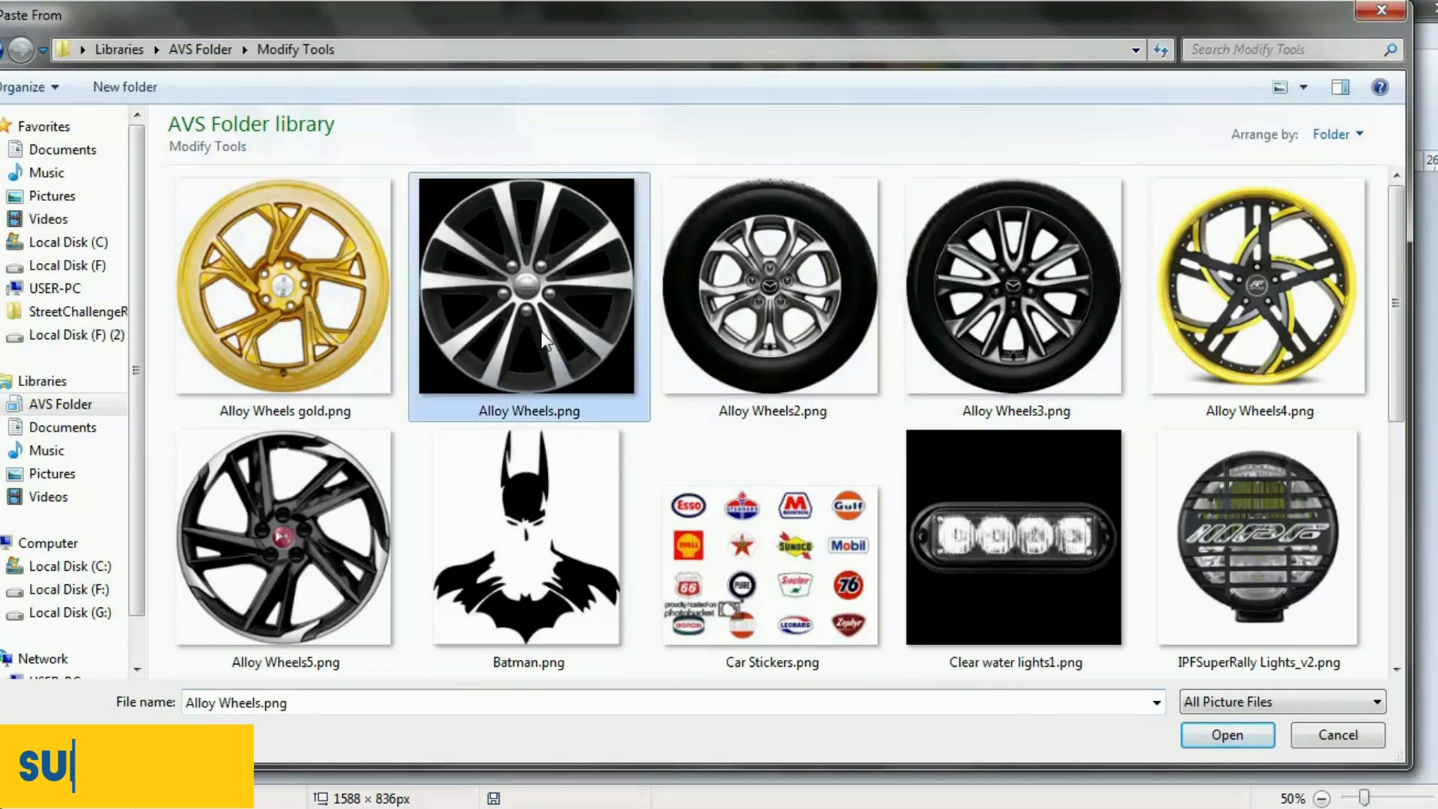
{"action": "double_click", "coordinate": [541, 333]}
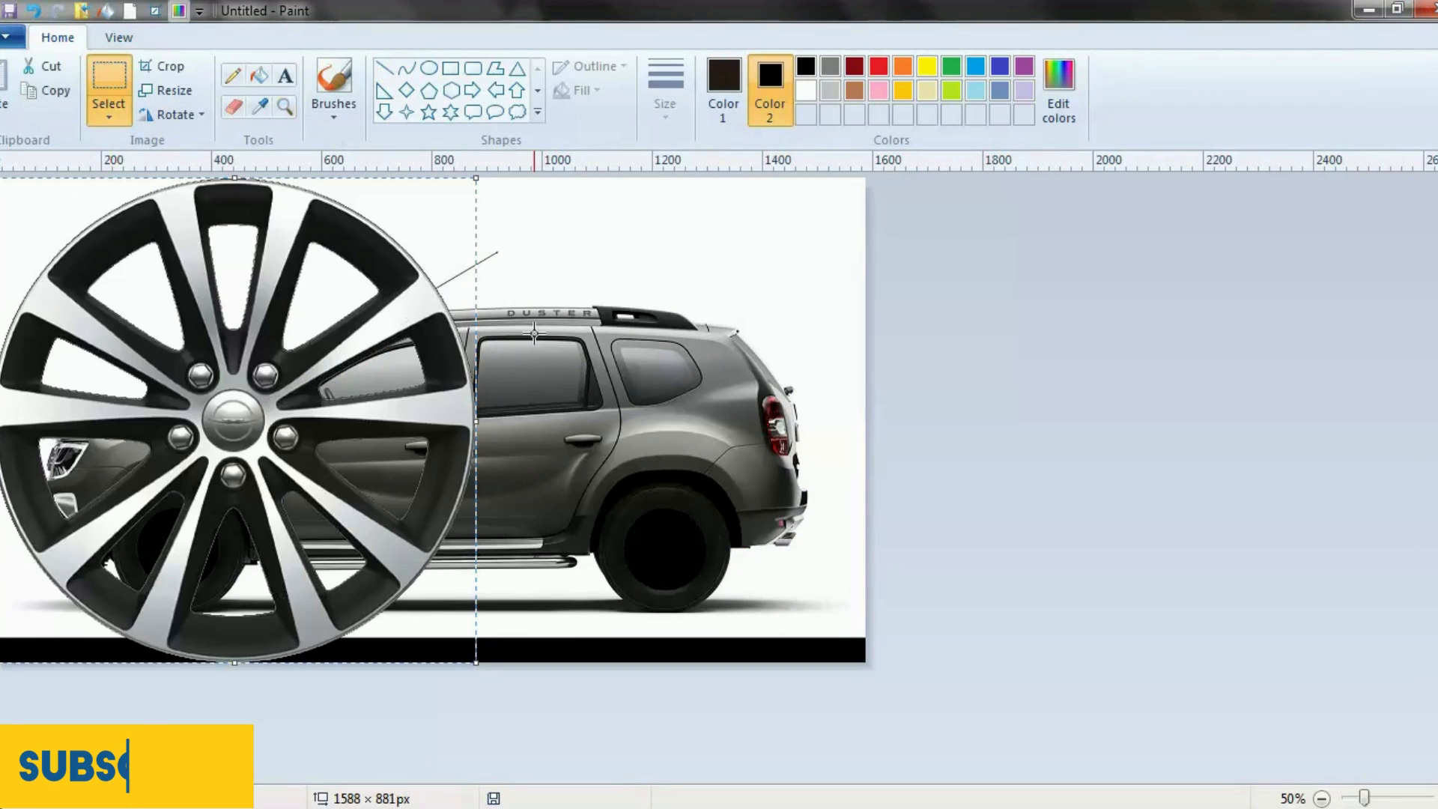
Undo the pasted alloy wheel together with the canvas enlargement it caused.
{"action": "key", "text": "ctrl+z"}
{"action": "key", "text": "ctrl+z"}
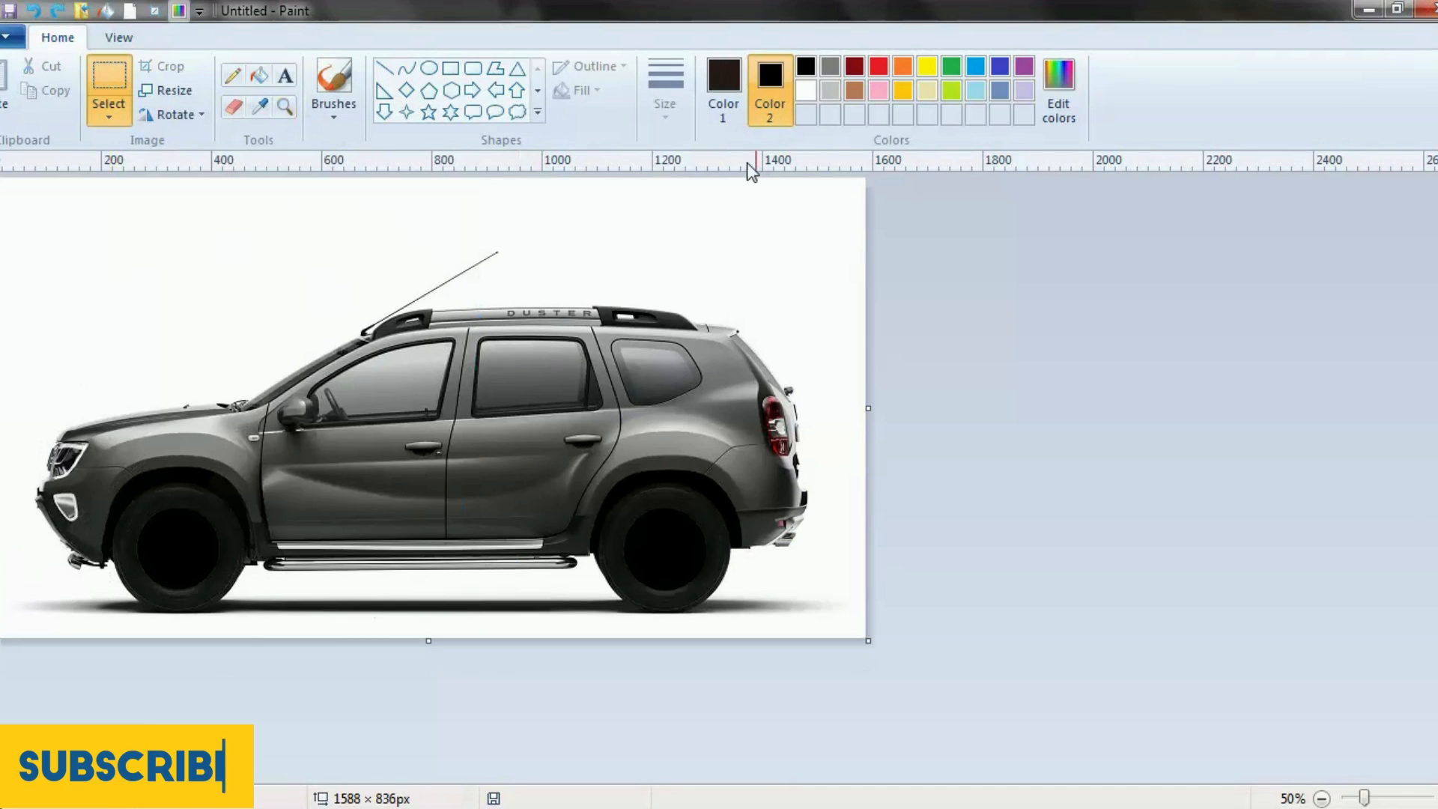
{"action": "key", "text": "ctrl+y"}
{"action": "key", "text": "ctrl+y"}
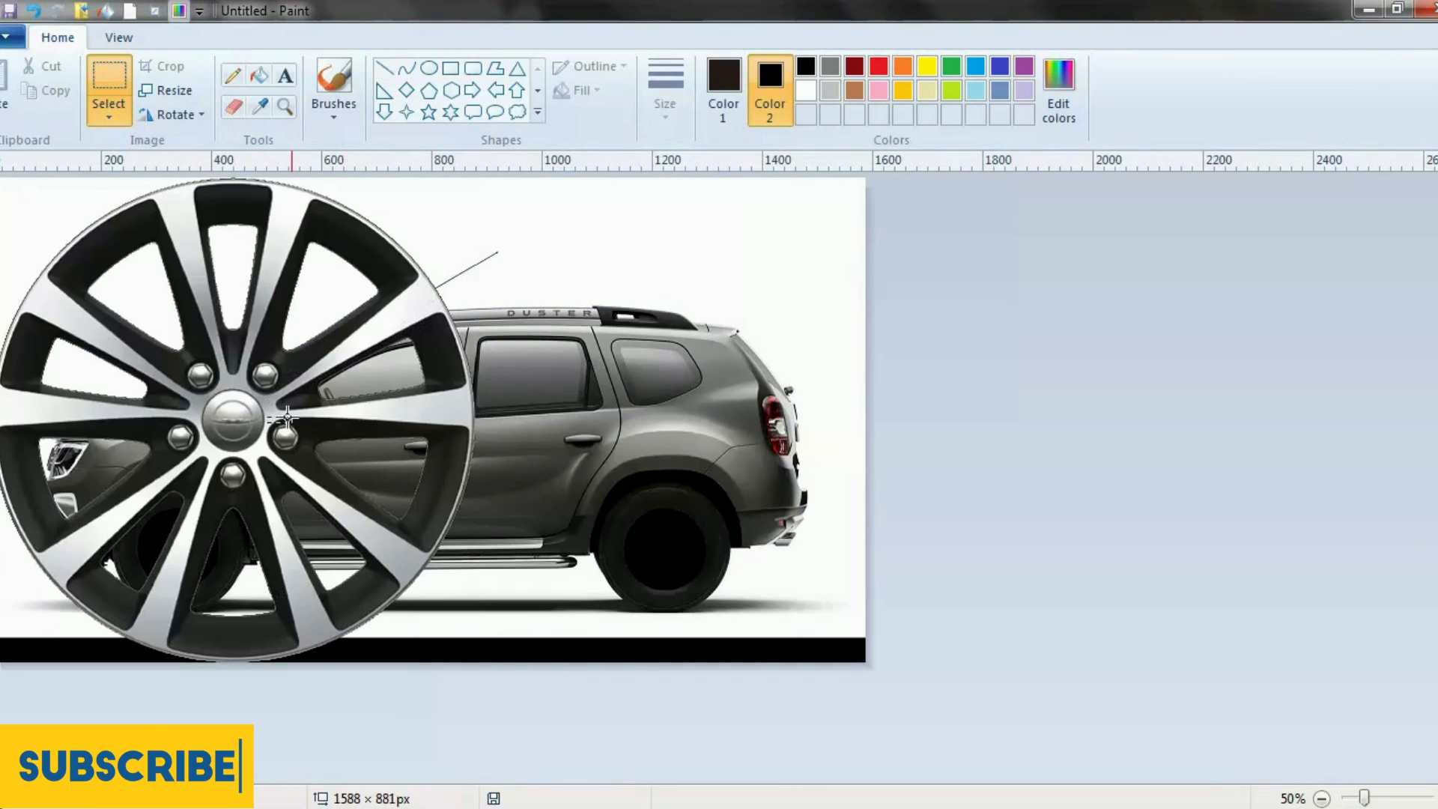
{"action": "key", "text": "ctrl+z"}
{"action": "key", "text": "ctrl+z"}
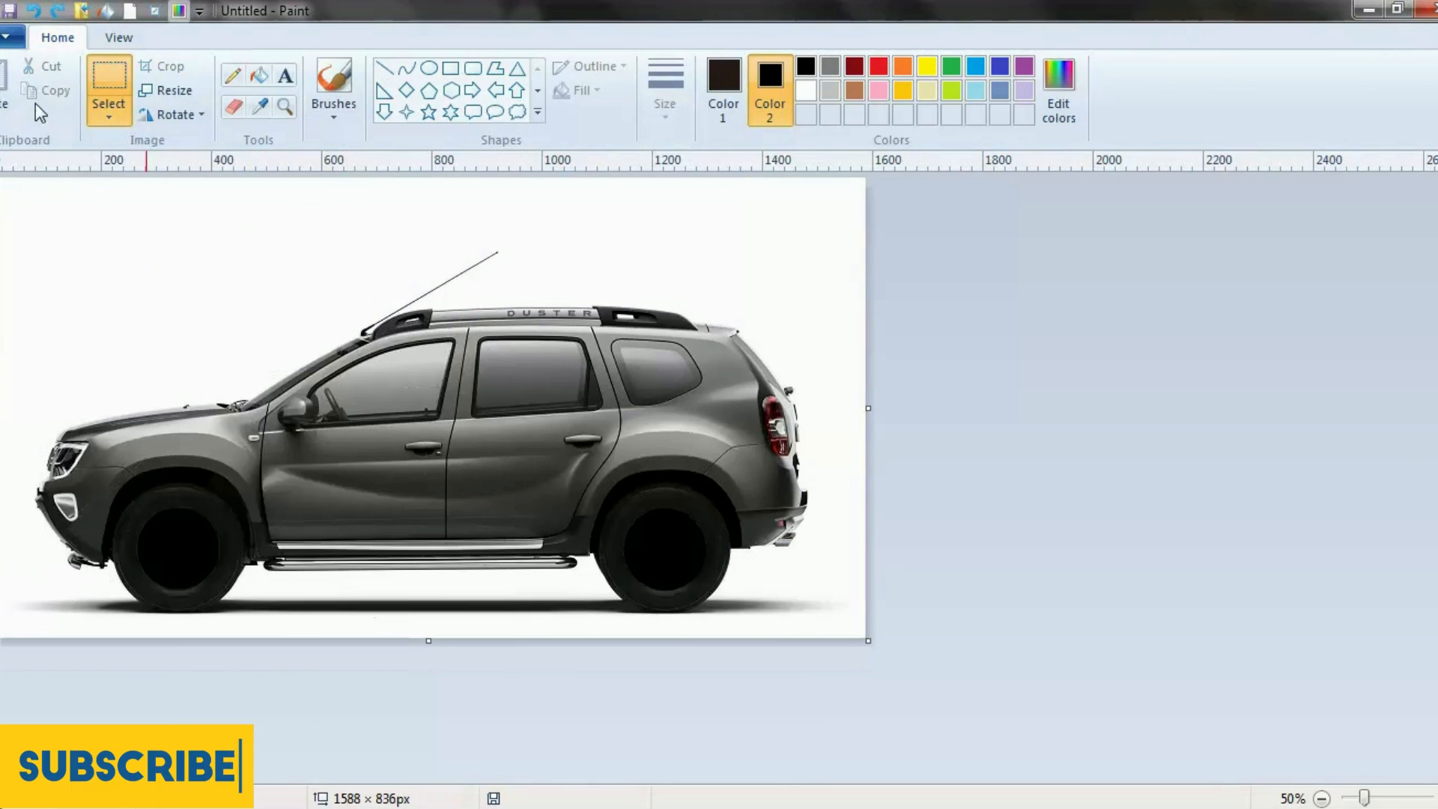
Paste Alloy Wheels.png from the Modify Tools folder and move the wheel up over the middle of the car.
{"action": "left_click", "coordinate": [7, 118]}
{"action": "left_click", "coordinate": [38, 167]}
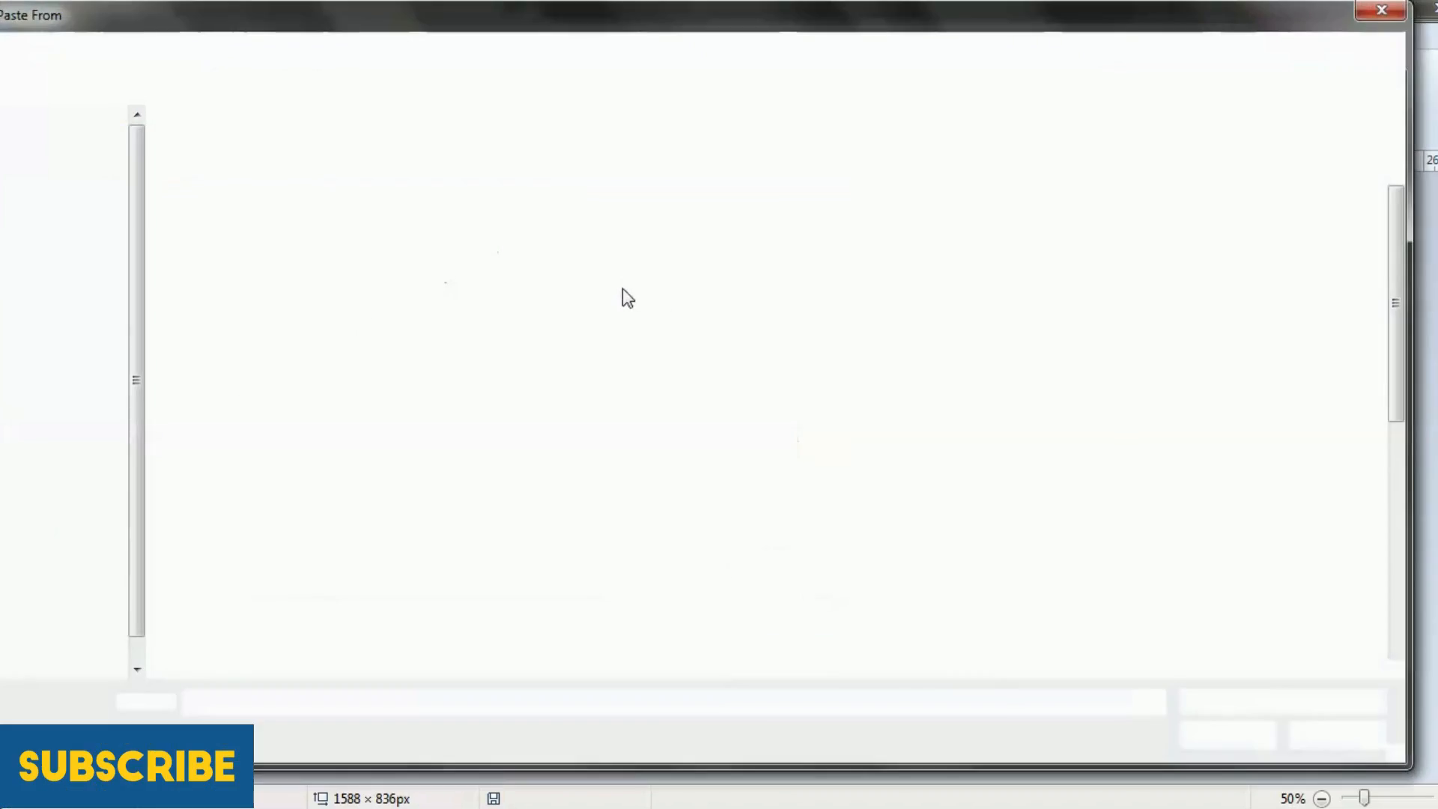
{"action": "double_click", "coordinate": [586, 335]}
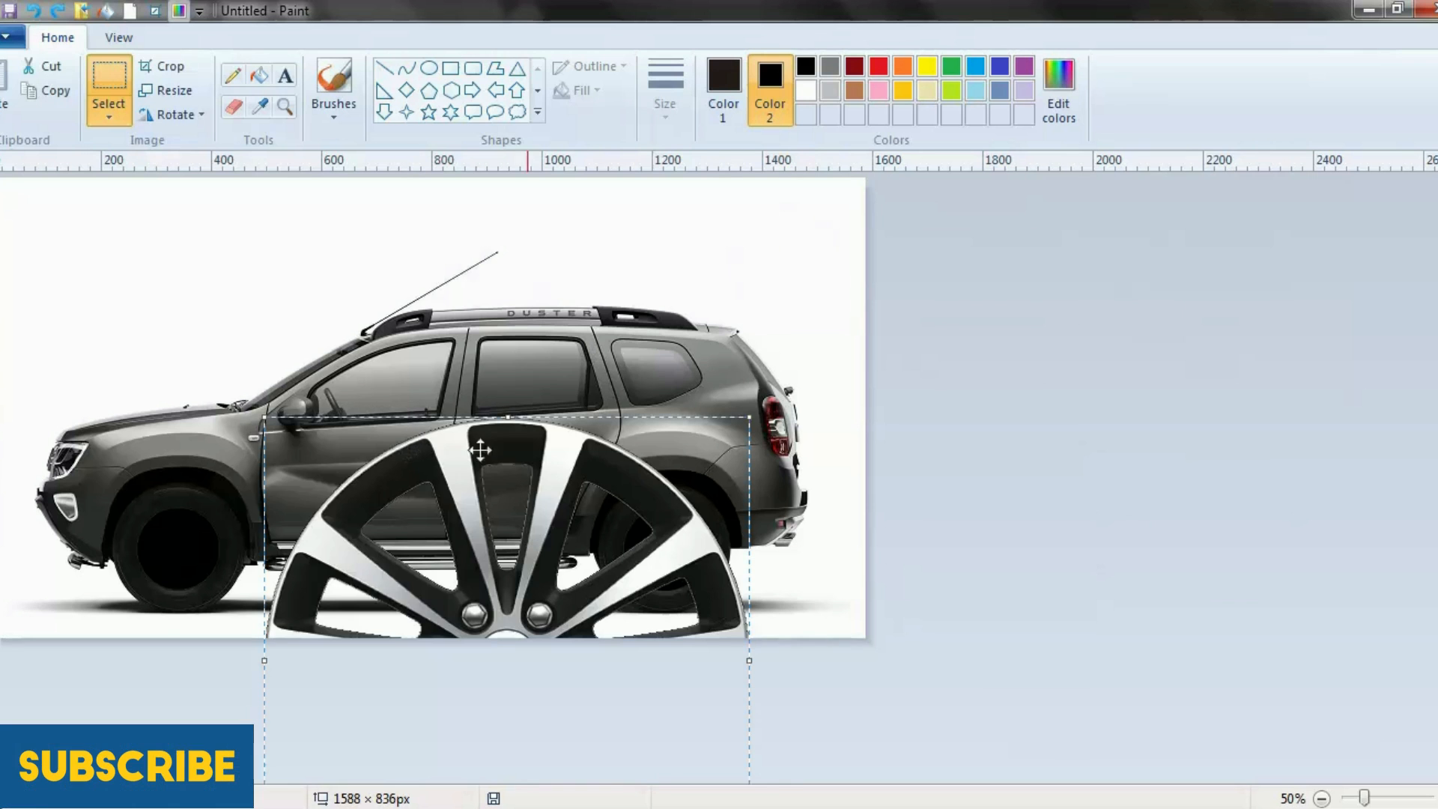
{"action": "left_click_drag", "start_coordinate": [644, 539], "coordinate": [557, 295]}
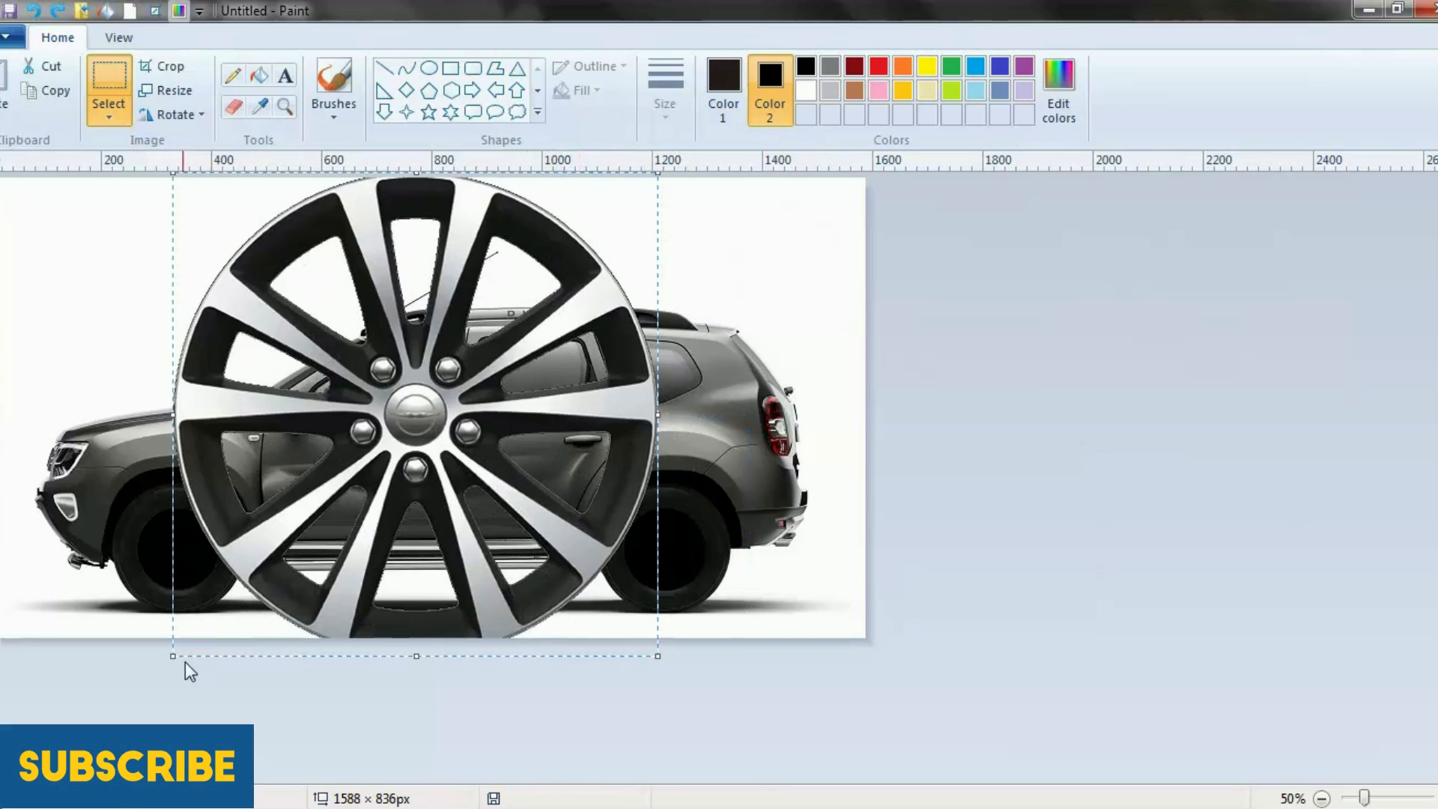
Shrink the pasted alloy wheel and fit it inside the front tire over the blacked-out rim.
{"action": "left_click_drag", "start_coordinate": [173, 657], "coordinate": [377, 392]}
{"action": "left_click_drag", "start_coordinate": [498, 294], "coordinate": [278, 507]}
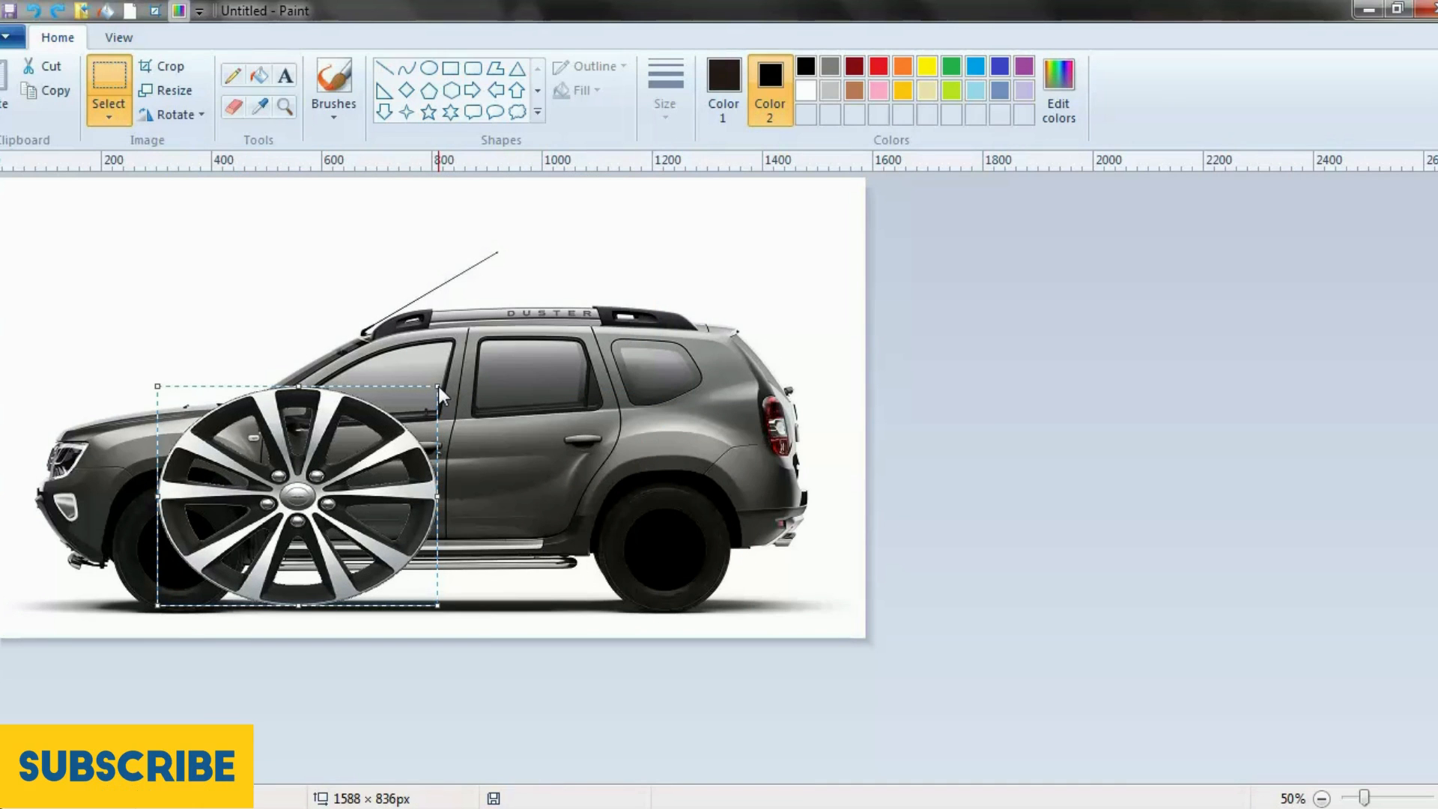
{"action": "left_click_drag", "start_coordinate": [411, 425], "coordinate": [412, 425]}
{"action": "left_click_drag", "start_coordinate": [438, 514], "coordinate": [349, 516]}
{"action": "left_click_drag", "start_coordinate": [271, 508], "coordinate": [231, 492]}
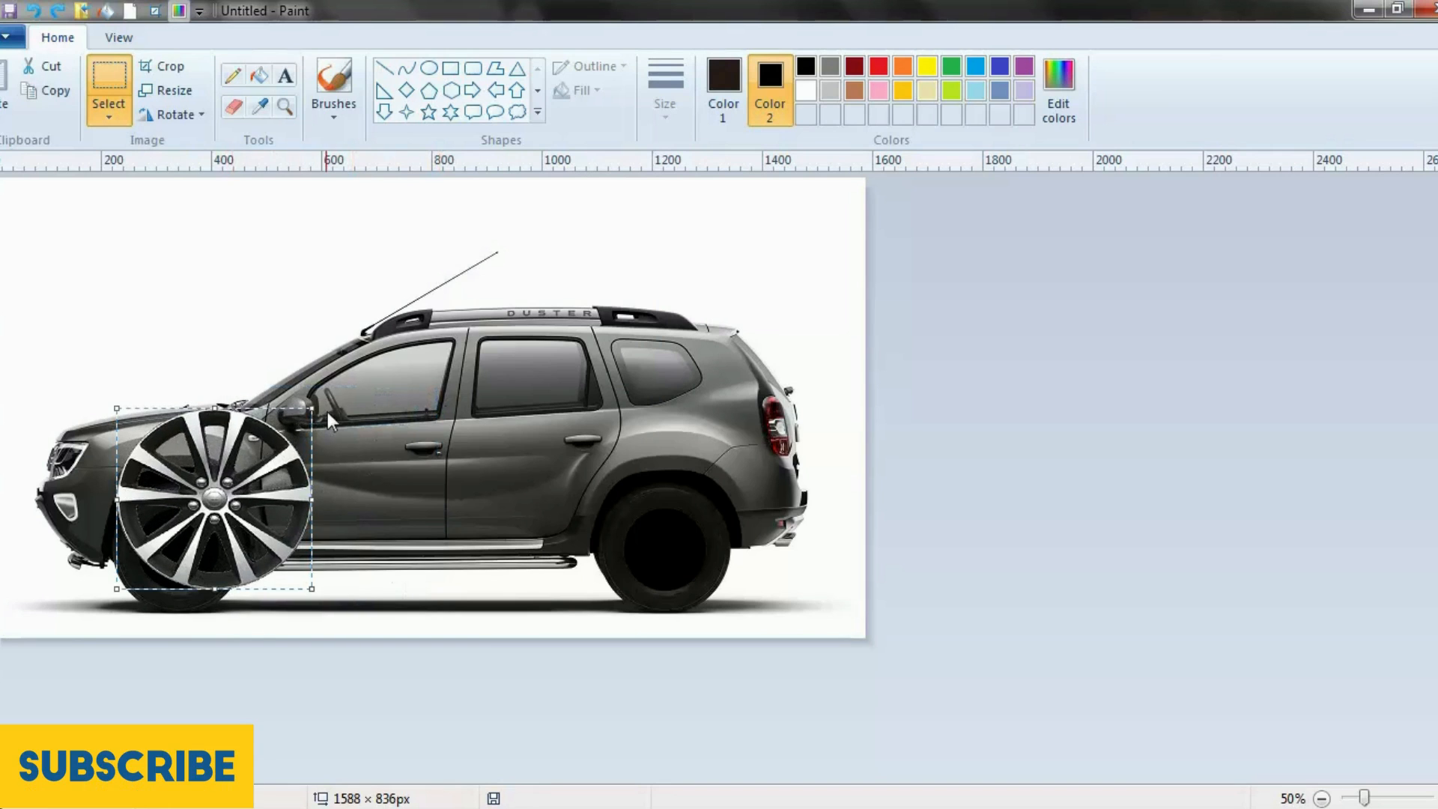
{"action": "left_click_drag", "start_coordinate": [313, 406], "coordinate": [220, 524]}
{"action": "left_click_drag", "start_coordinate": [192, 572], "coordinate": [193, 558]}
{"action": "left_click", "coordinate": [424, 492]}
Paste a second copy of Alloy Wheels.png from the Modify Tools folder for the rear wheel.
{"action": "left_click", "coordinate": [6, 119]}
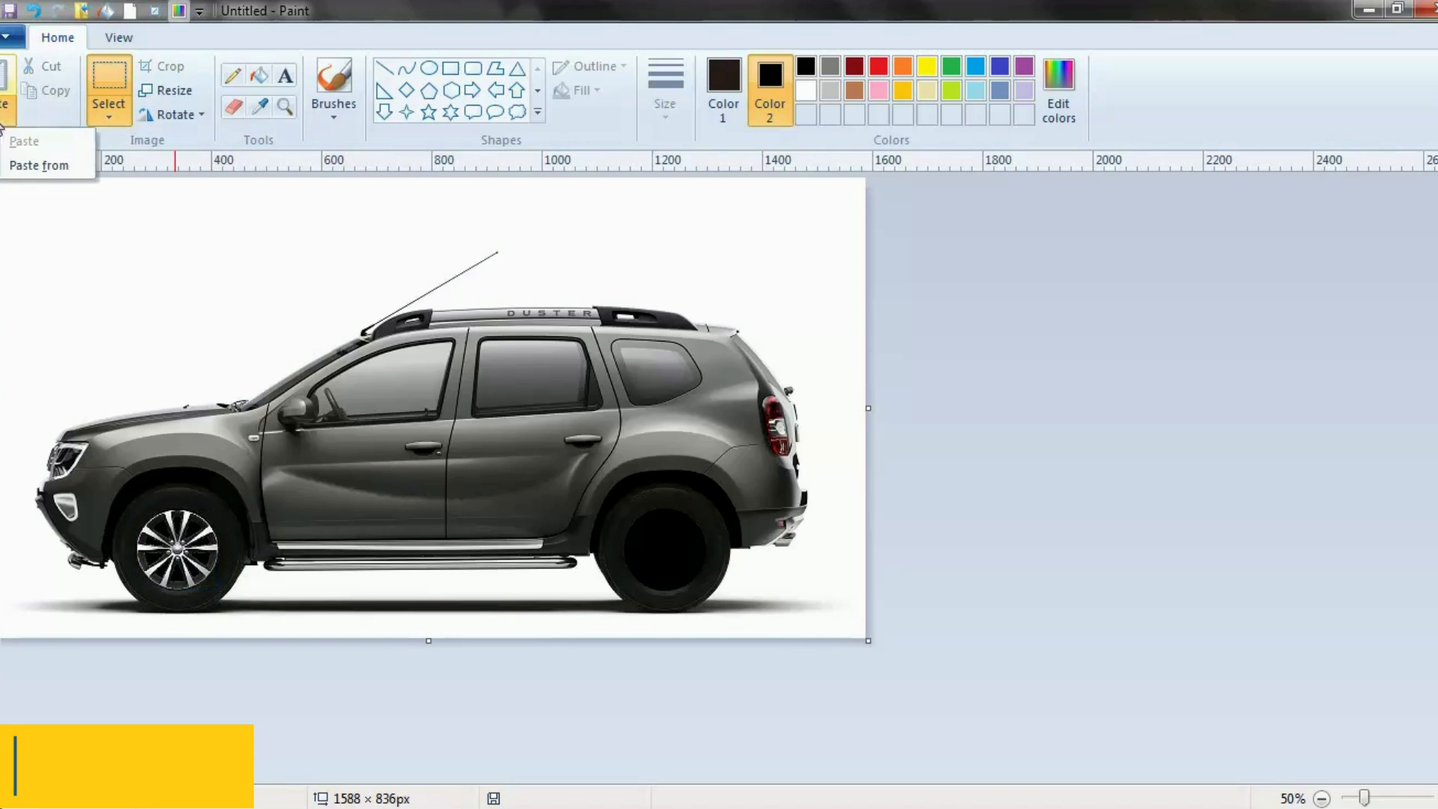
{"action": "left_click", "coordinate": [15, 165]}
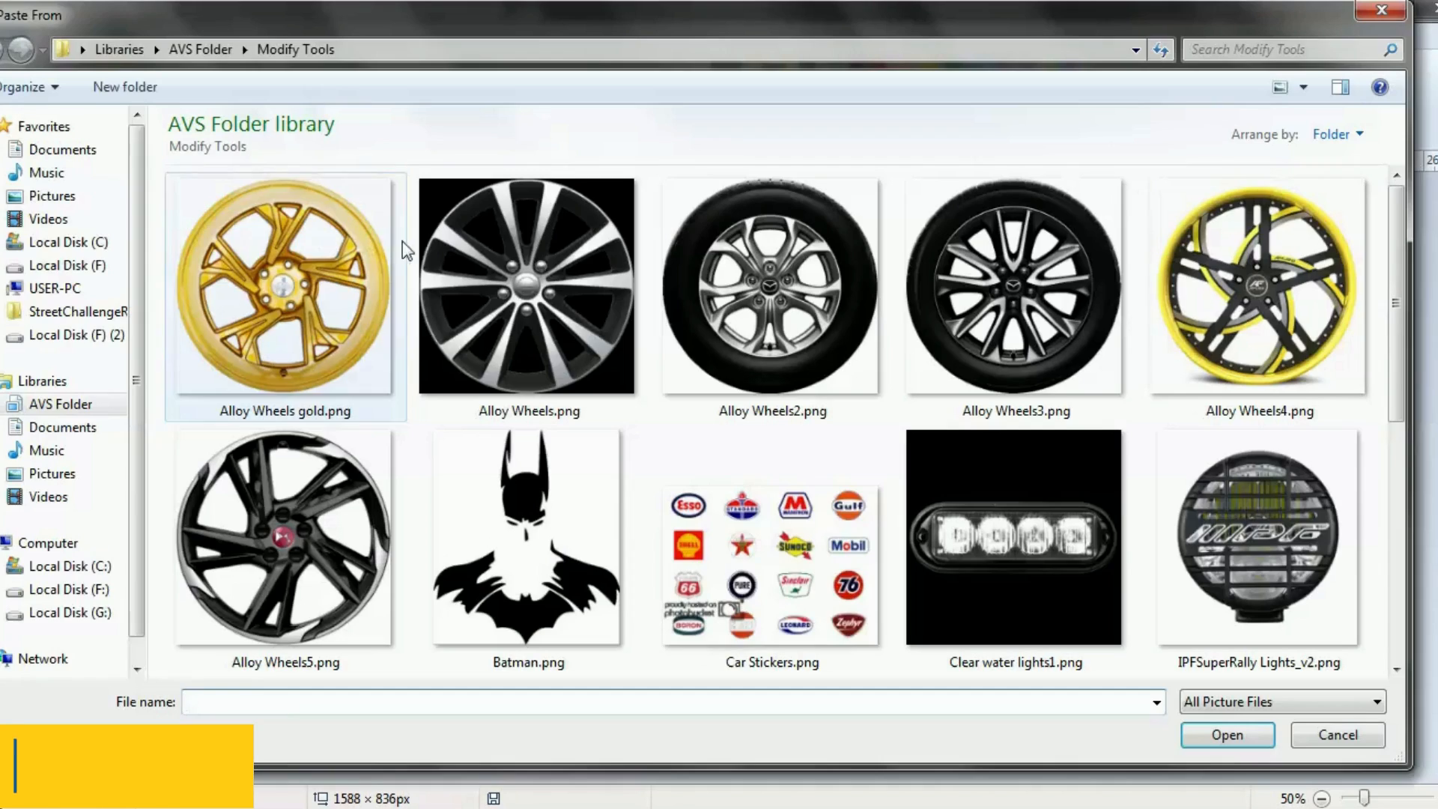
{"action": "double_click", "coordinate": [452, 265]}
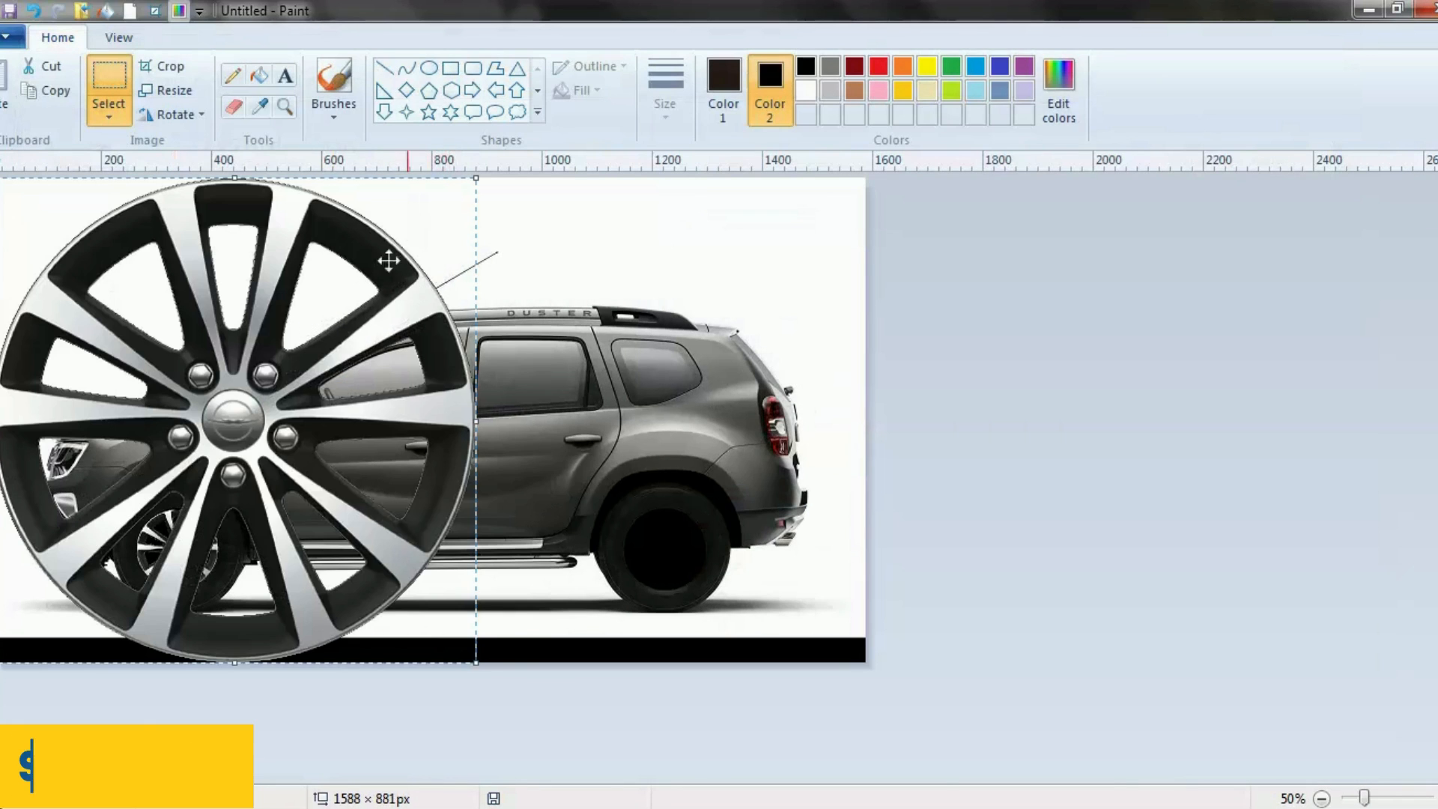
Shrink the second alloy wheel and fit it inside the rear tire over the blacked-out rim.
{"action": "left_click_drag", "start_coordinate": [477, 663], "coordinate": [197, 365]}
{"action": "left_click_drag", "start_coordinate": [120, 284], "coordinate": [684, 508]}
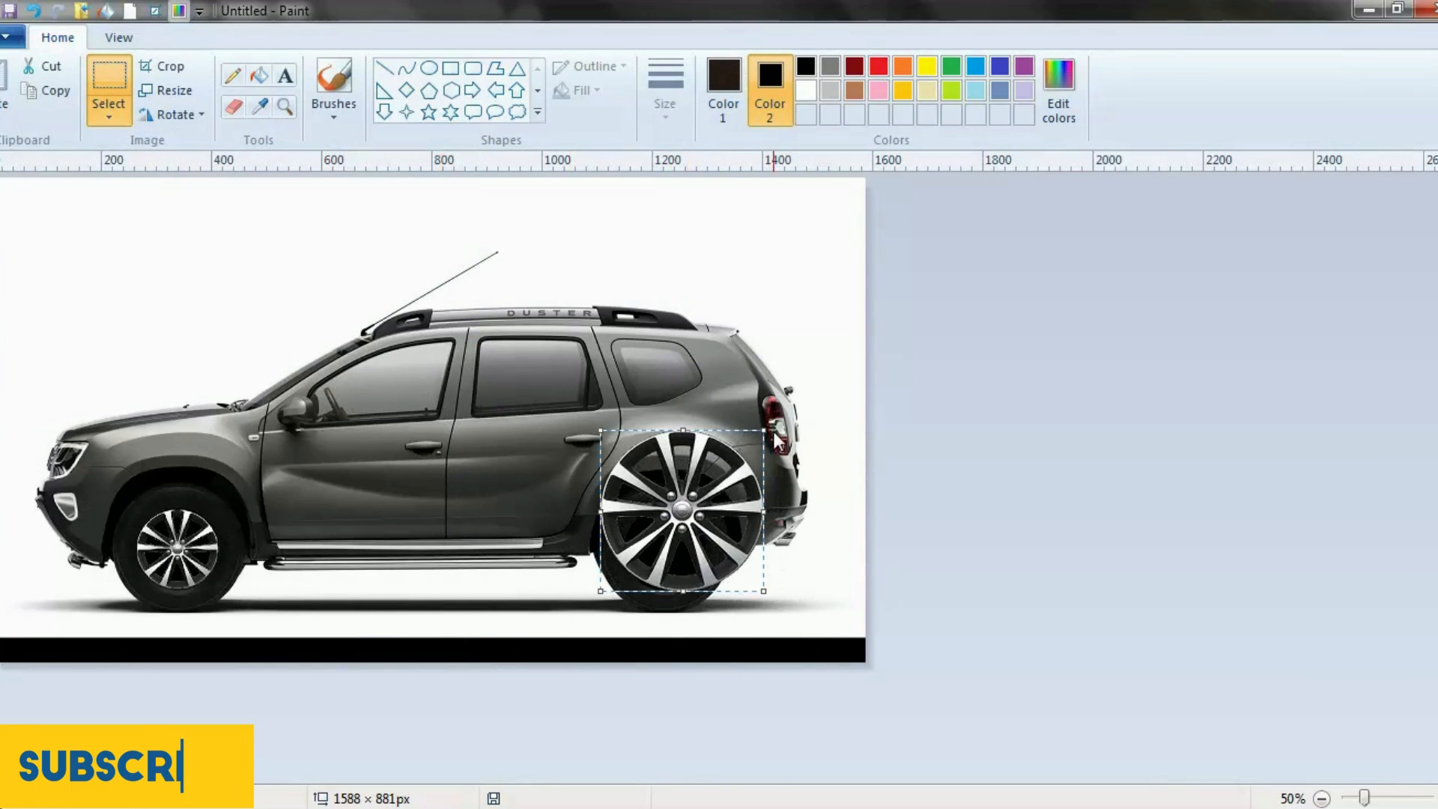
{"action": "left_click_drag", "start_coordinate": [721, 457], "coordinate": [700, 587]}
{"action": "mouse_move", "coordinate": [674, 536]}
{"action": "left_mouse_down"}
{"action": "mouse_move", "coordinate": [620, 503]}
{"action": "mouse_move", "coordinate": [648, 538]}
{"action": "left_mouse_up"}
{"action": "left_click", "coordinate": [696, 458]}
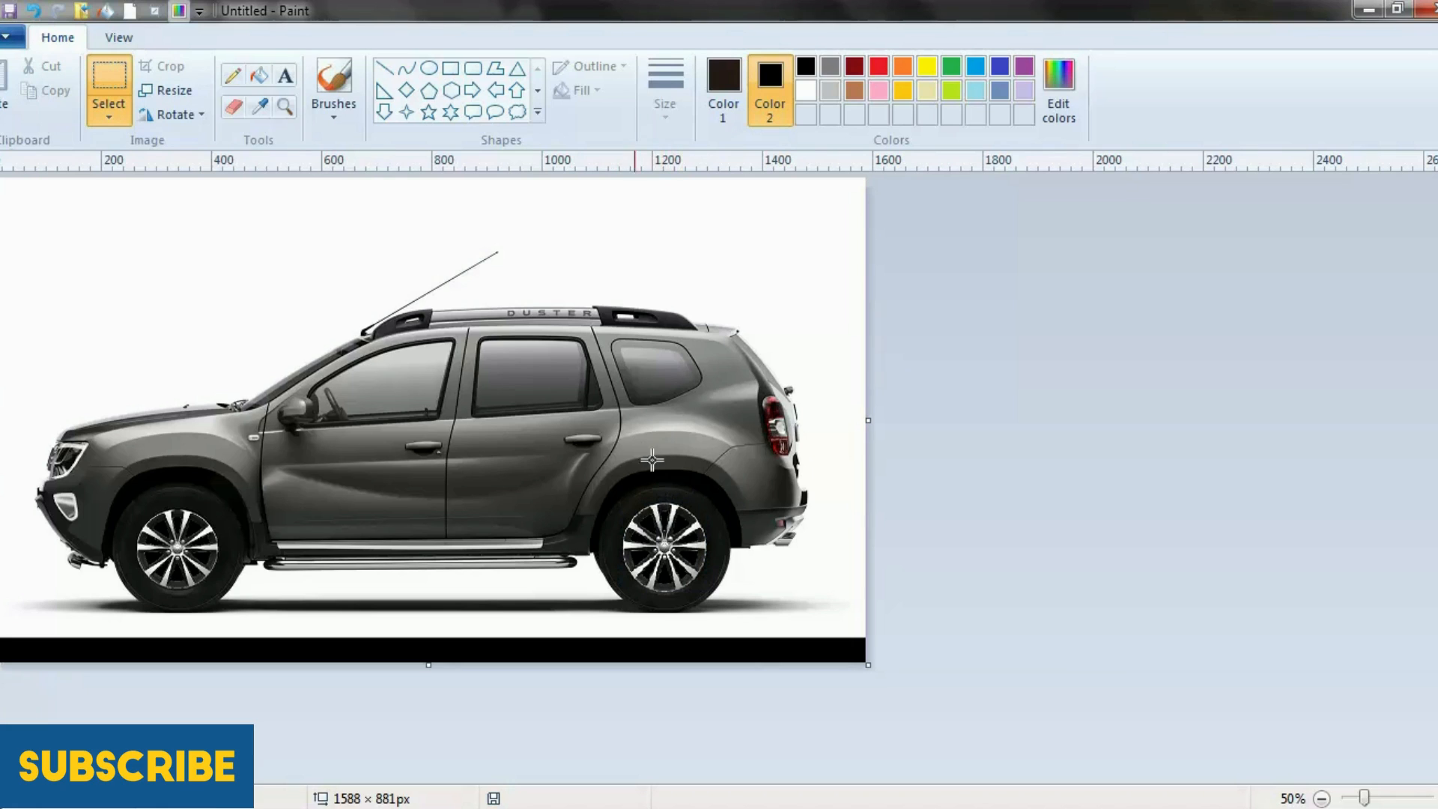
Trim the black strip below the car by reducing the canvas to 1588 × 834 px.
{"action": "left_click_drag", "start_coordinate": [429, 666], "coordinate": [429, 641]}
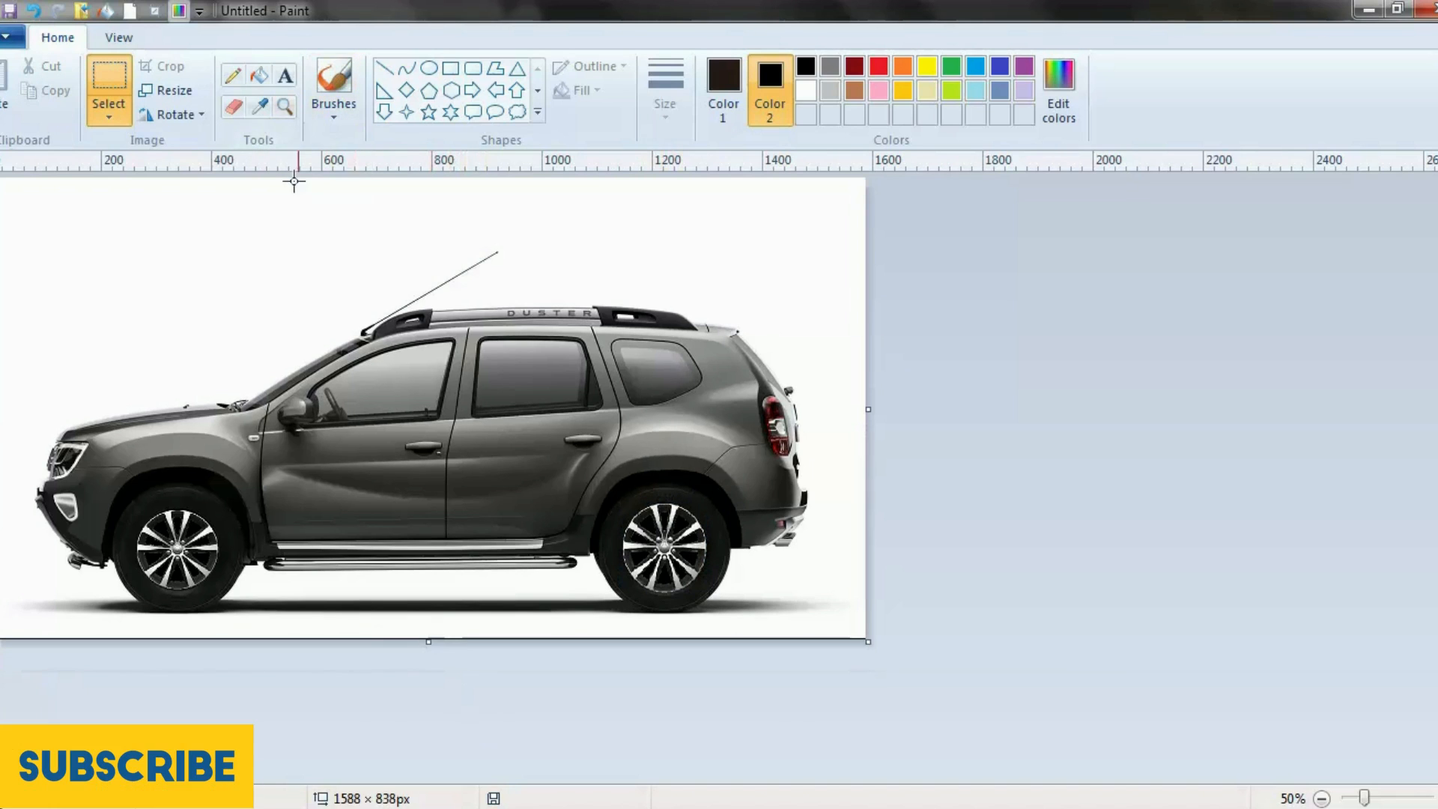
{"action": "left_click_drag", "start_coordinate": [426, 640], "coordinate": [431, 639]}
Draw a black oval with a Marker fill over the rear alloy wheel.
{"action": "left_click", "coordinate": [284, 106]}
{"action": "left_click", "coordinate": [494, 481]}
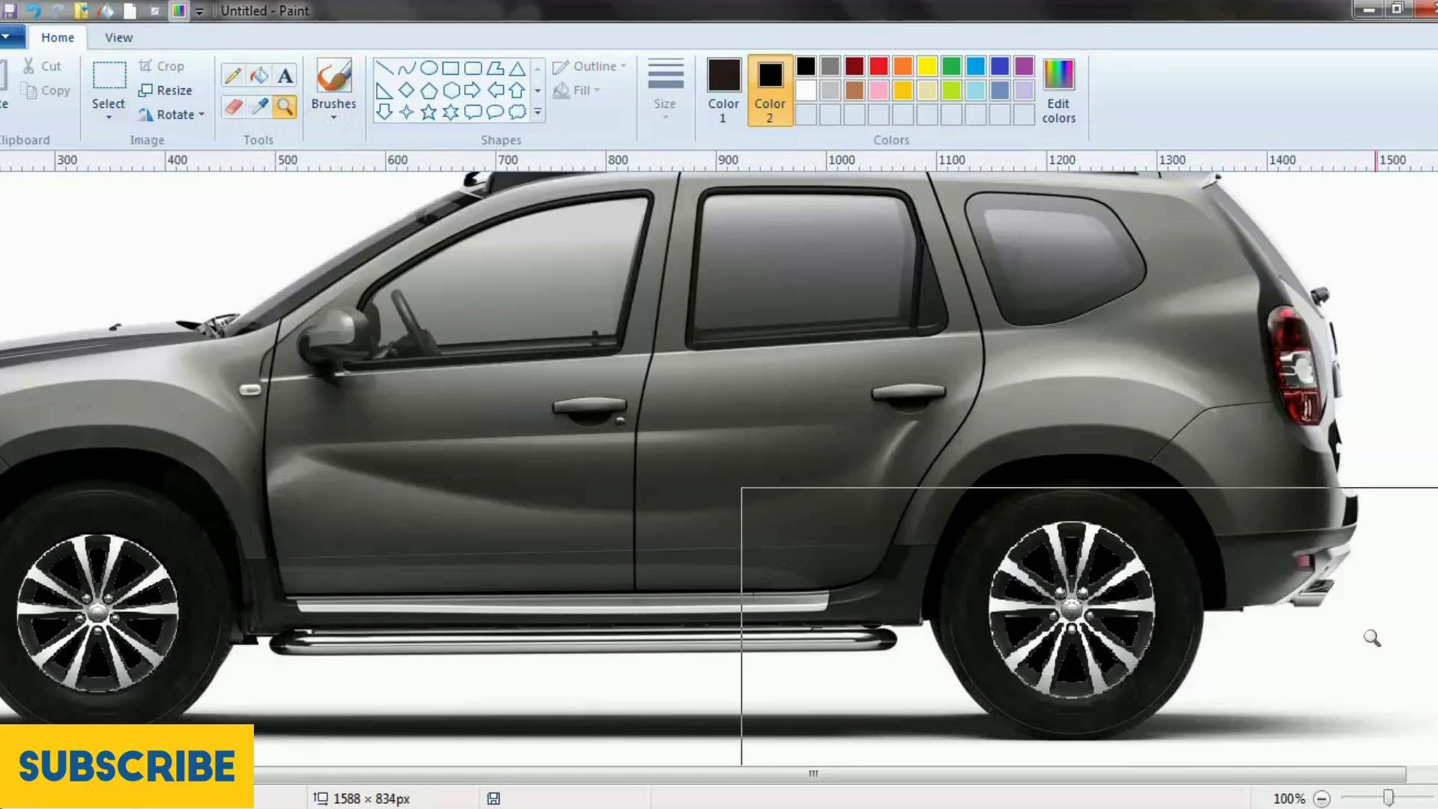
{"action": "left_click", "coordinate": [1110, 619]}
{"action": "left_click", "coordinate": [429, 67]}
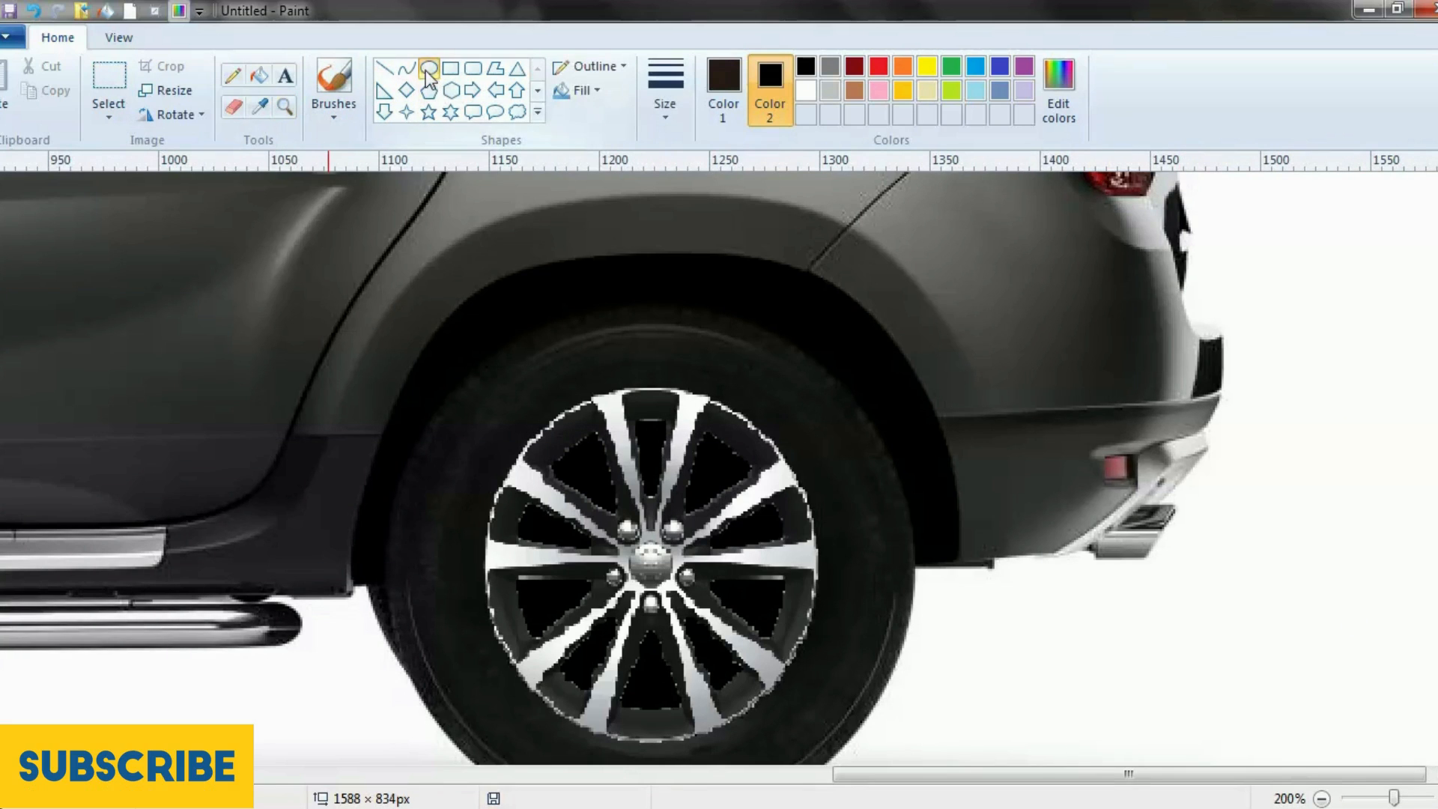
{"action": "left_click", "coordinate": [581, 91]}
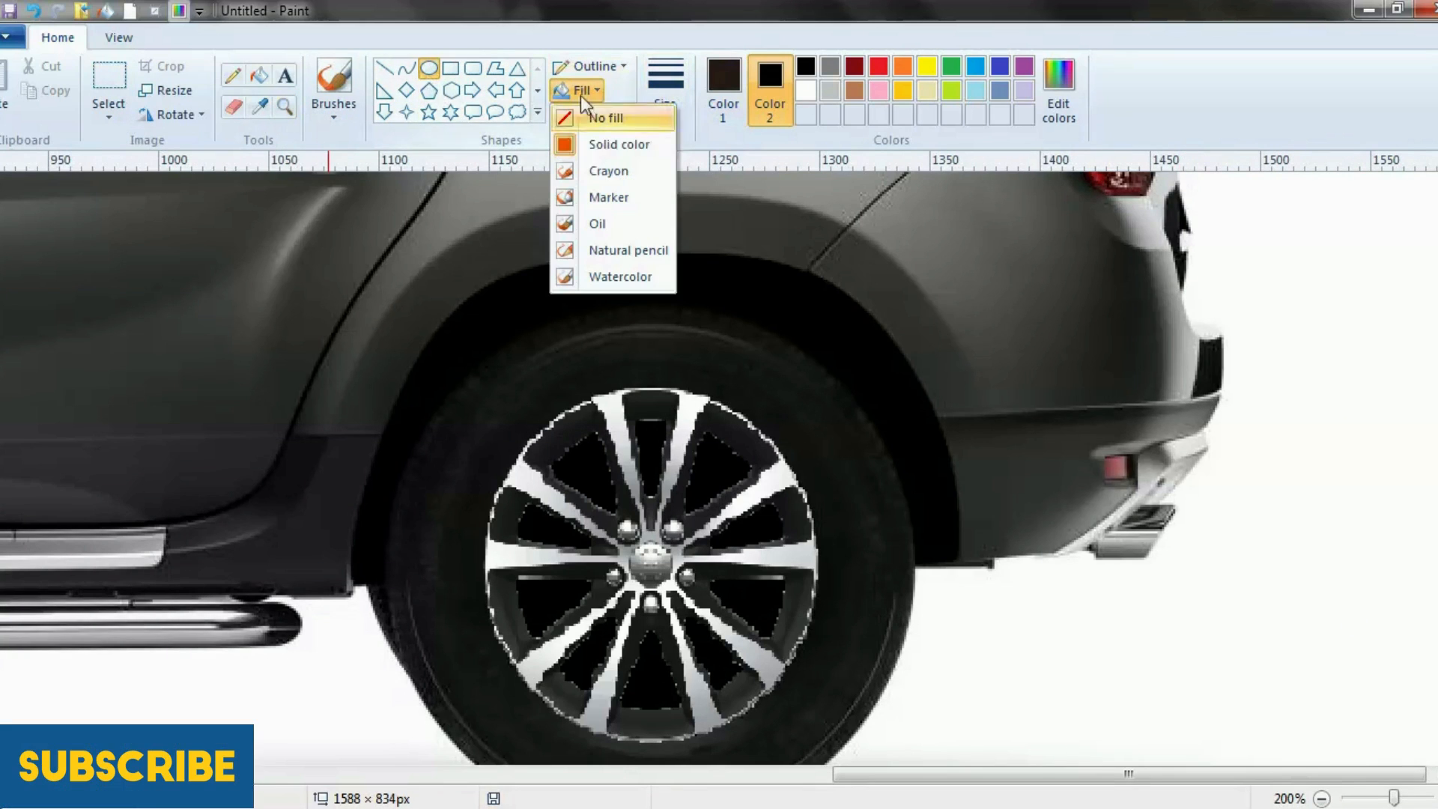
{"action": "left_click", "coordinate": [615, 197]}
{"action": "scroll", "coordinate": [511, 274], "scroll_direction": "down", "scroll_amount": 3}
{"action": "mouse_move", "coordinate": [511, 274]}
{"action": "left_mouse_down"}
{"action": "mouse_move", "coordinate": [780, 529]}
{"action": "mouse_move", "coordinate": [819, 592]}
{"action": "left_mouse_up"}
Move and stretch the translucent oval until it darkens the rear alloy wheel out to its rim edges.
{"action": "left_click_drag", "start_coordinate": [680, 427], "coordinate": [667, 437]}
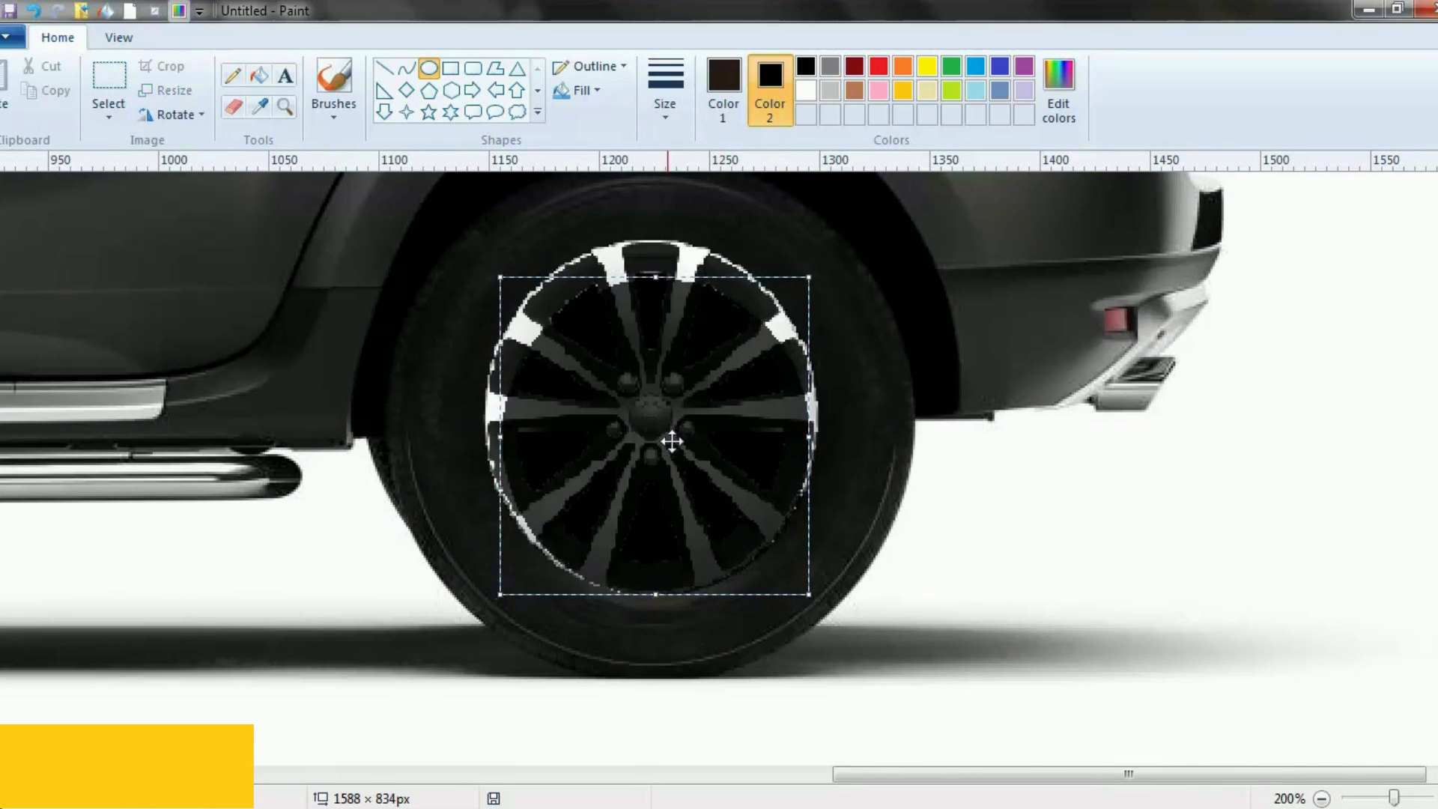
{"action": "left_click_drag", "start_coordinate": [652, 282], "coordinate": [658, 236]}
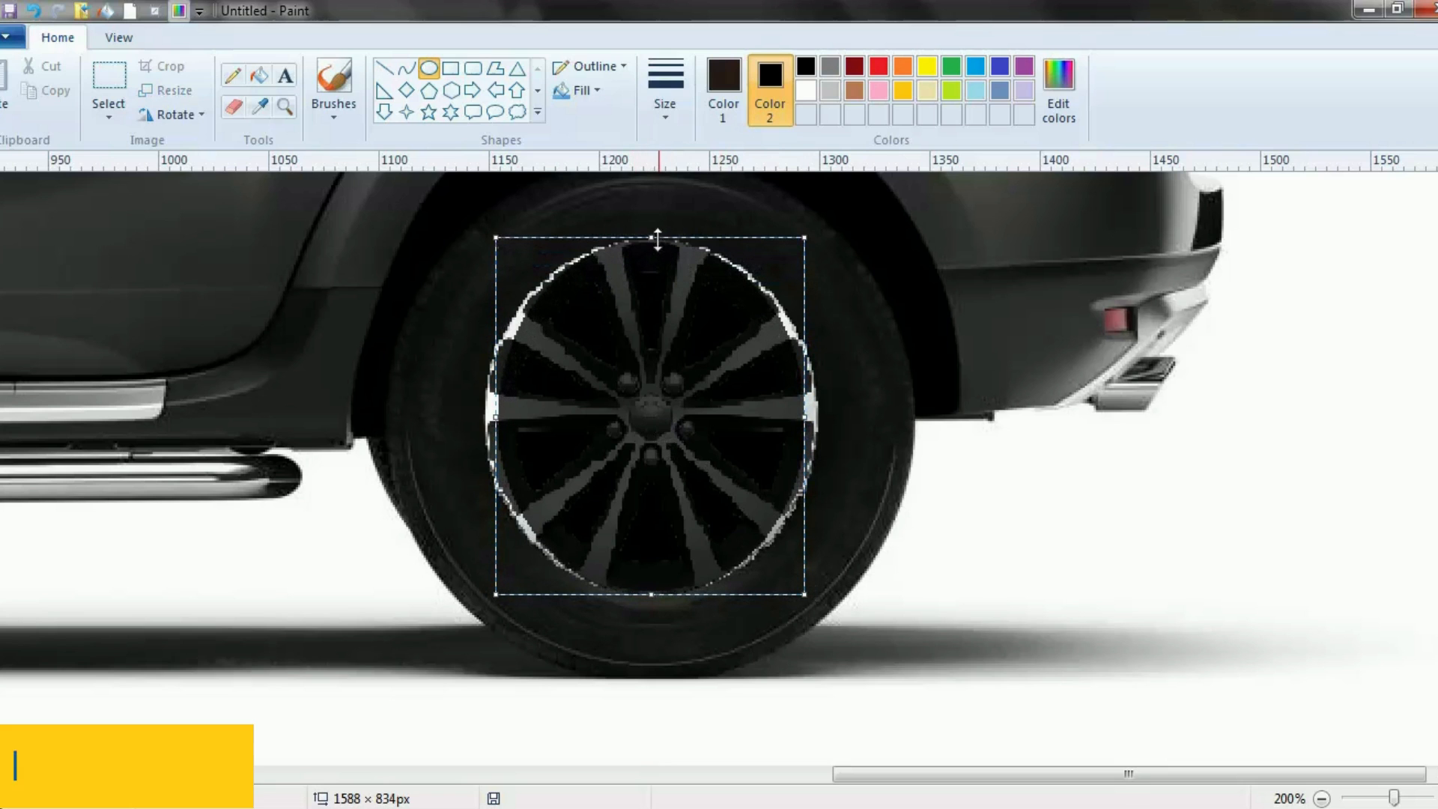
{"action": "left_click_drag", "start_coordinate": [815, 404], "coordinate": [818, 408]}
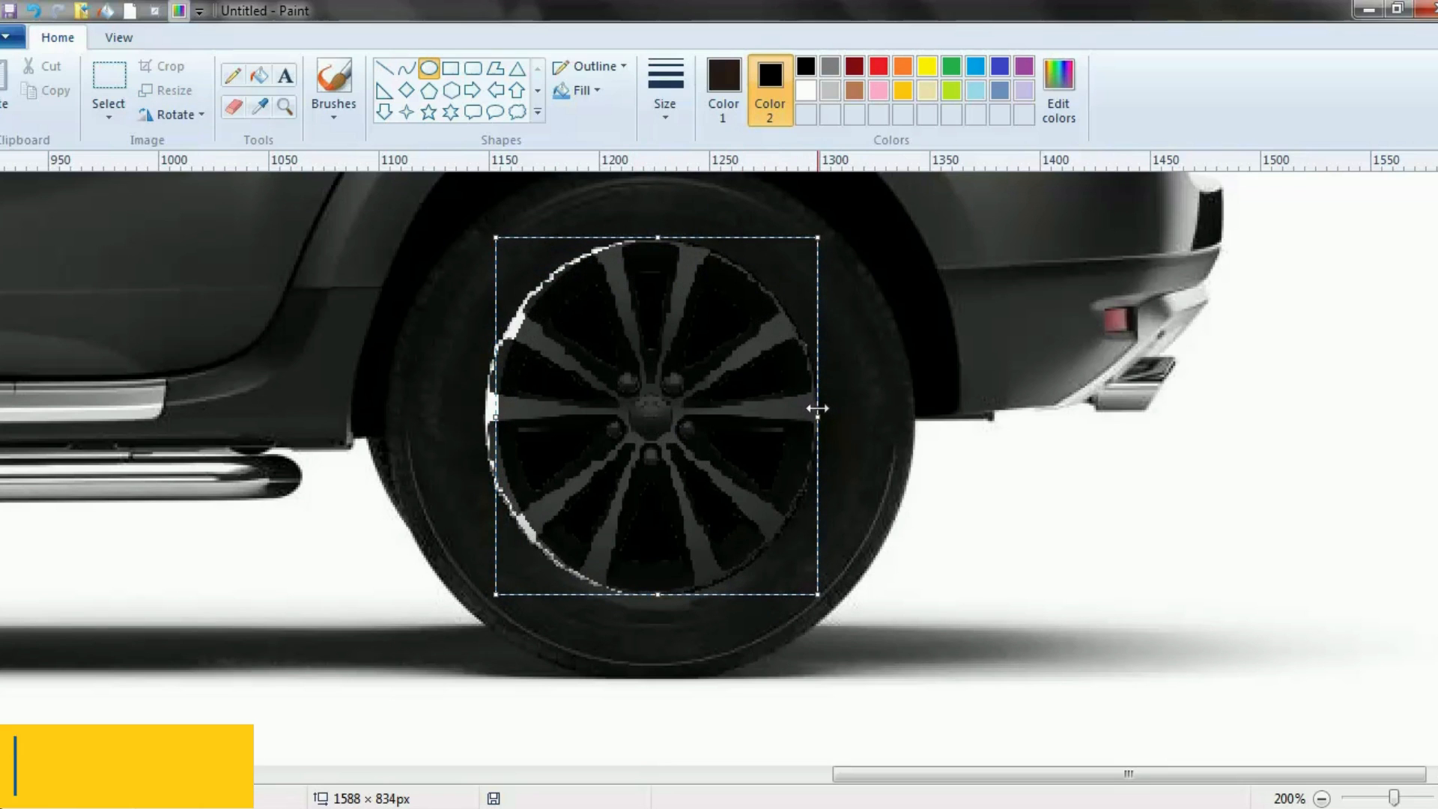
{"action": "left_click_drag", "start_coordinate": [488, 421], "coordinate": [476, 410]}
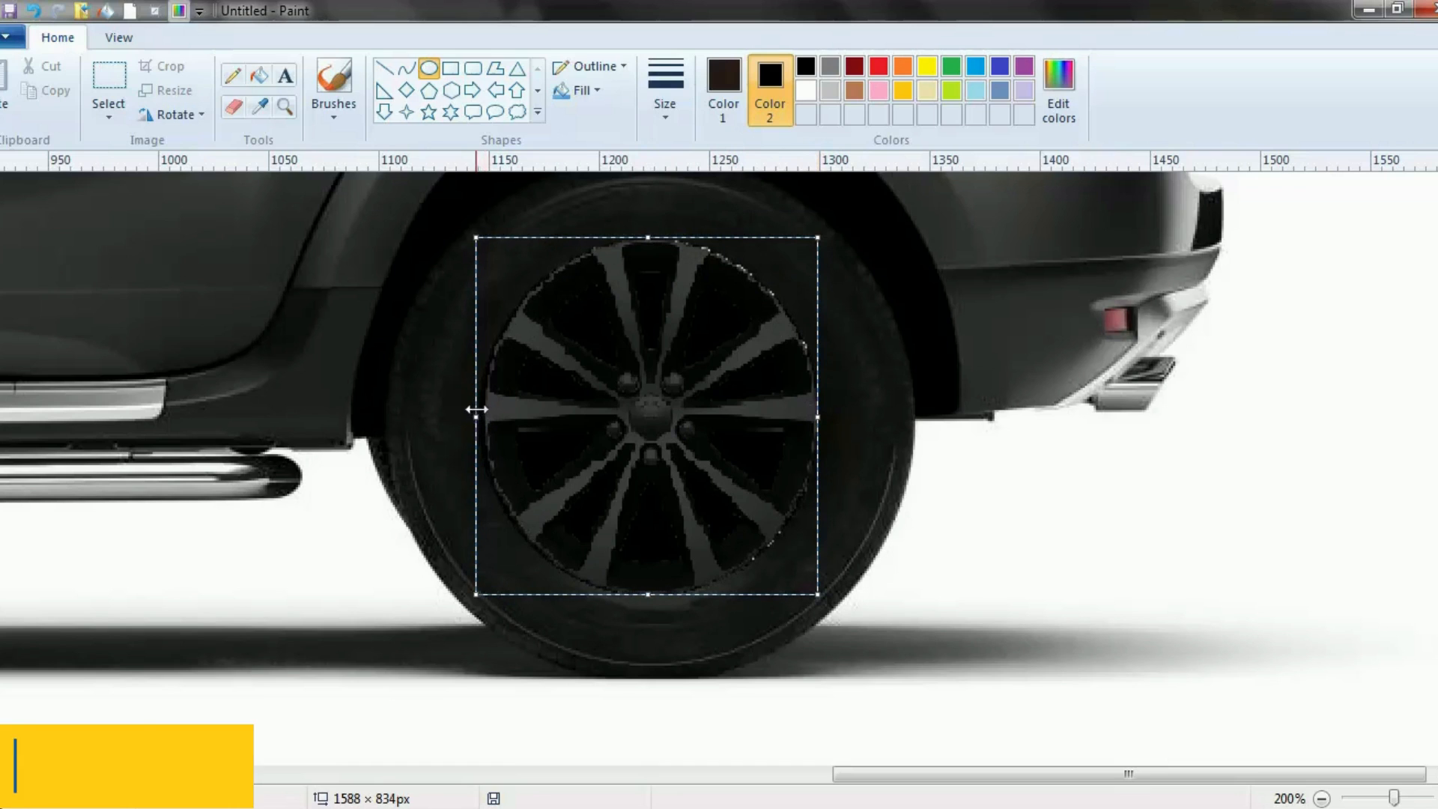
{"action": "left_click_drag", "start_coordinate": [820, 413], "coordinate": [822, 412]}
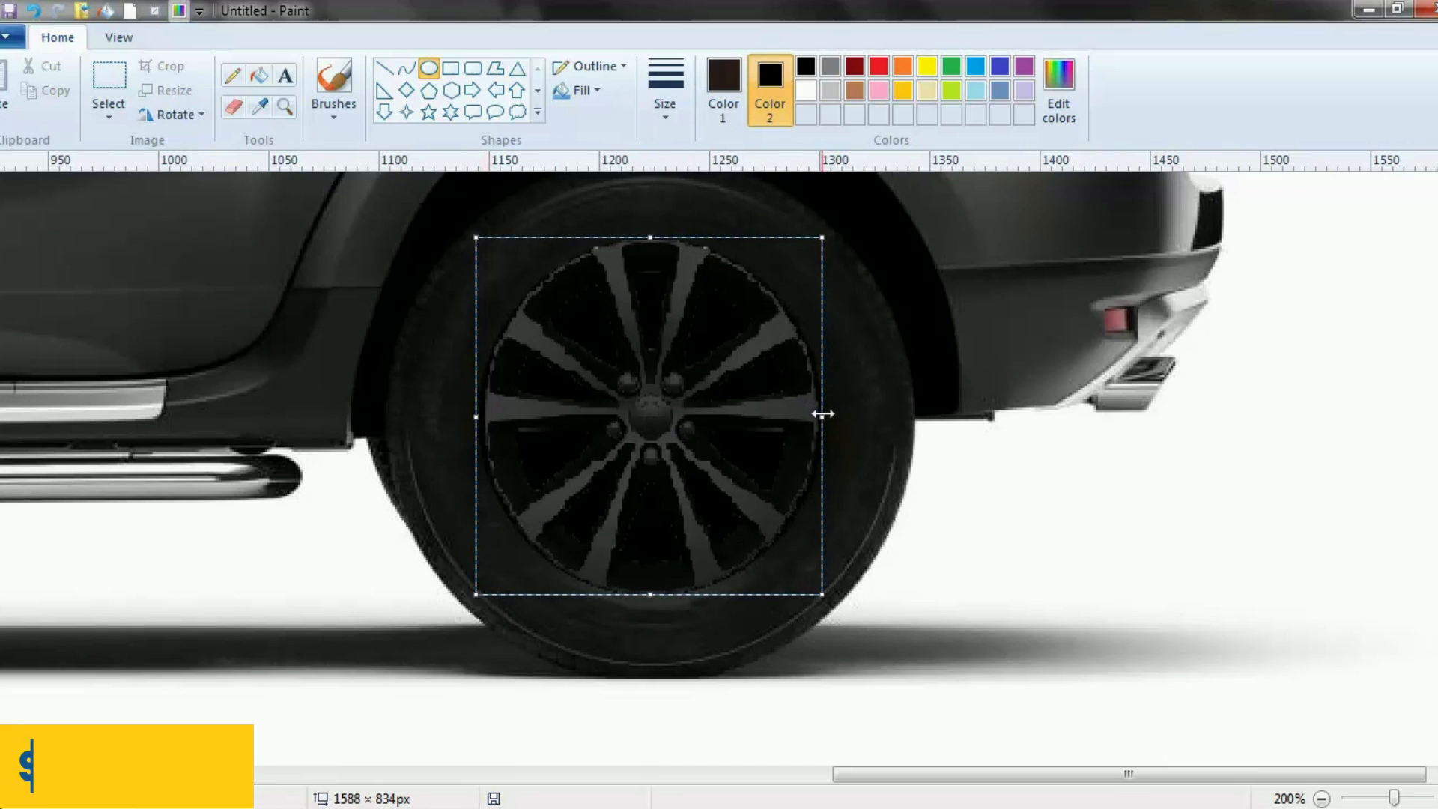
{"action": "left_click", "coordinate": [924, 328]}
Draw a black Marker-filled oval over the front alloy wheel and stretch it to cover the rim's full width.
{"action": "left_click", "coordinate": [289, 111]}
{"action": "right_click", "coordinate": [363, 336]}
{"action": "right_click", "coordinate": [362, 336]}
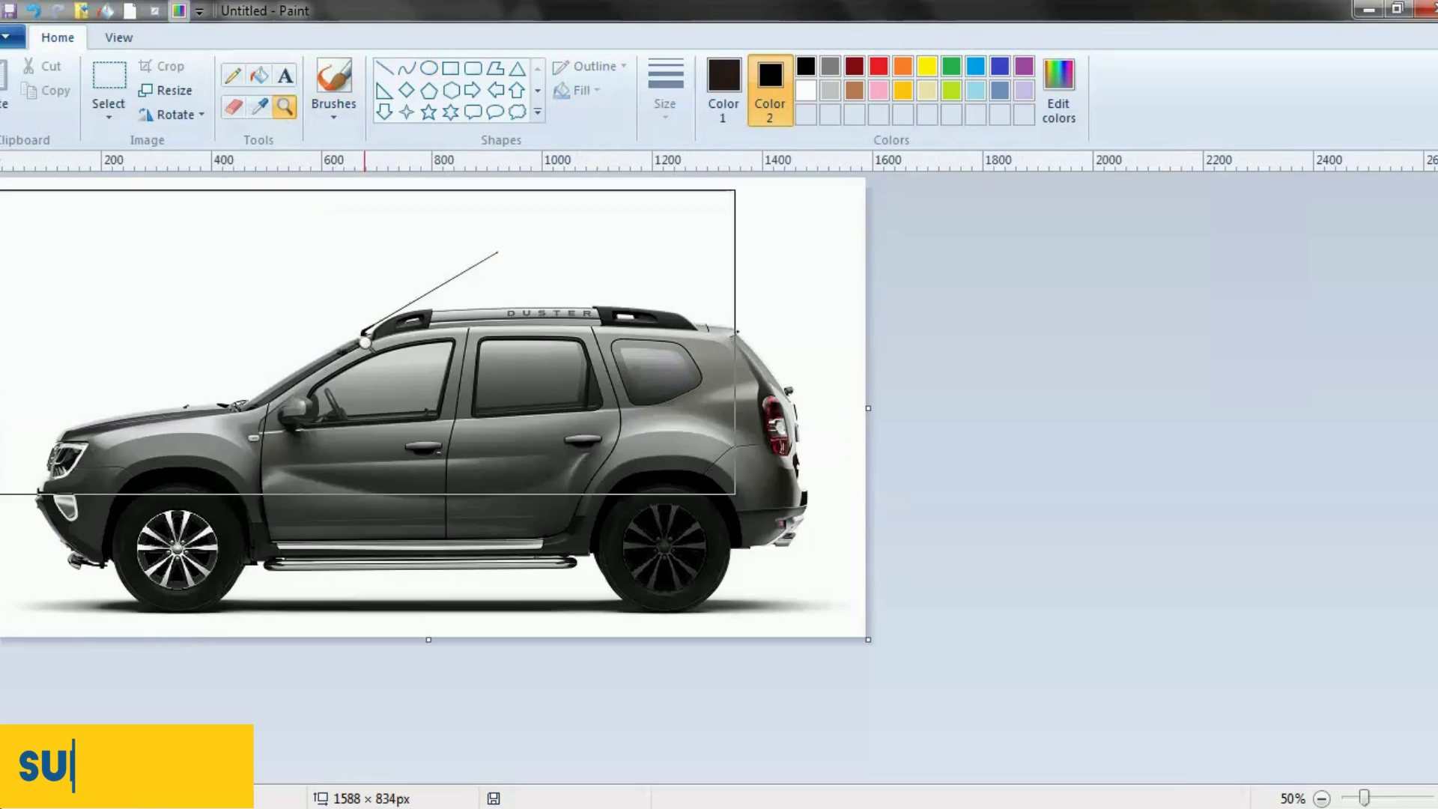
{"action": "left_click", "coordinate": [297, 501]}
{"action": "left_click", "coordinate": [478, 561]}
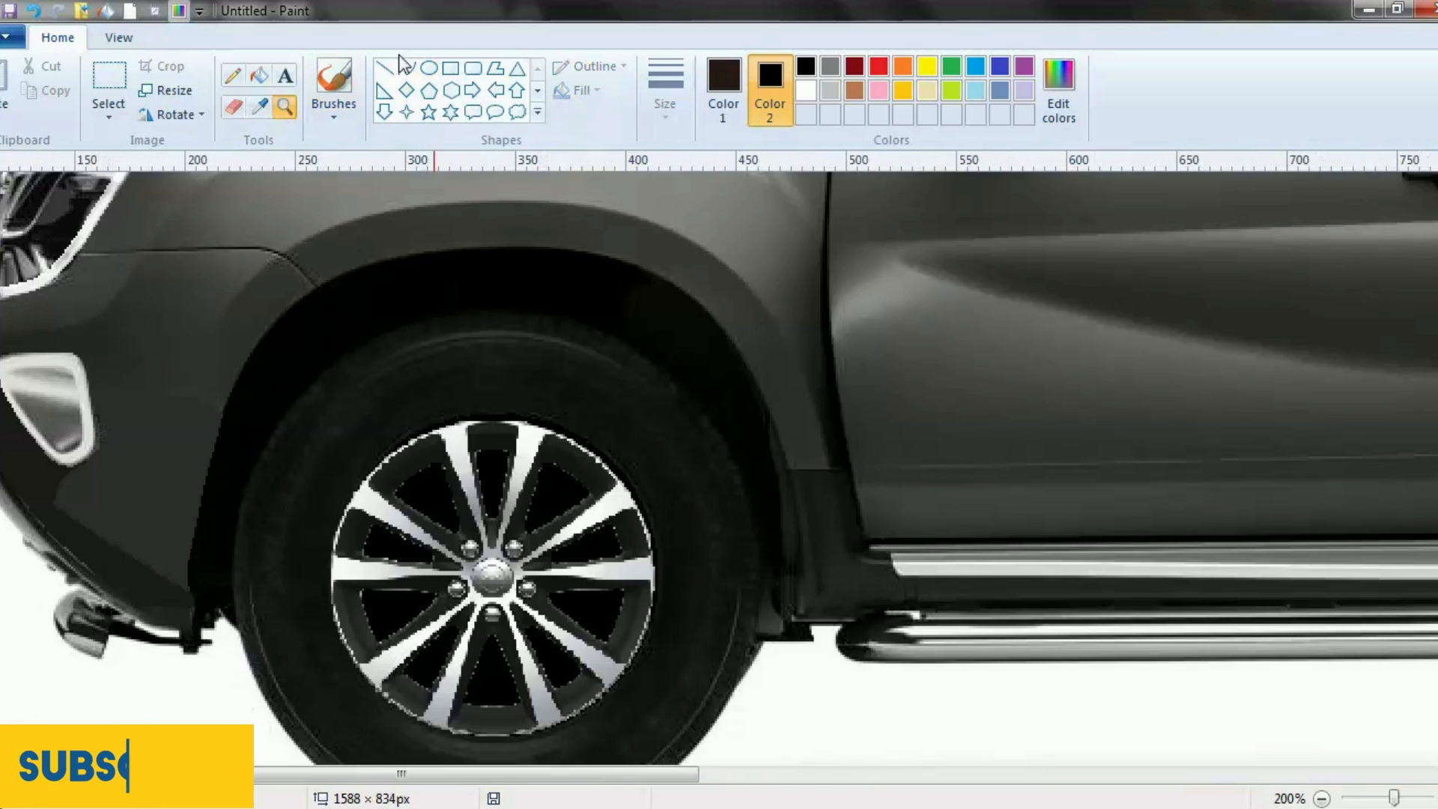
{"action": "left_click", "coordinate": [428, 68]}
{"action": "scroll", "coordinate": [412, 195], "scroll_direction": "down", "scroll_amount": 3}
{"action": "left_click_drag", "start_coordinate": [346, 267], "coordinate": [644, 590]}
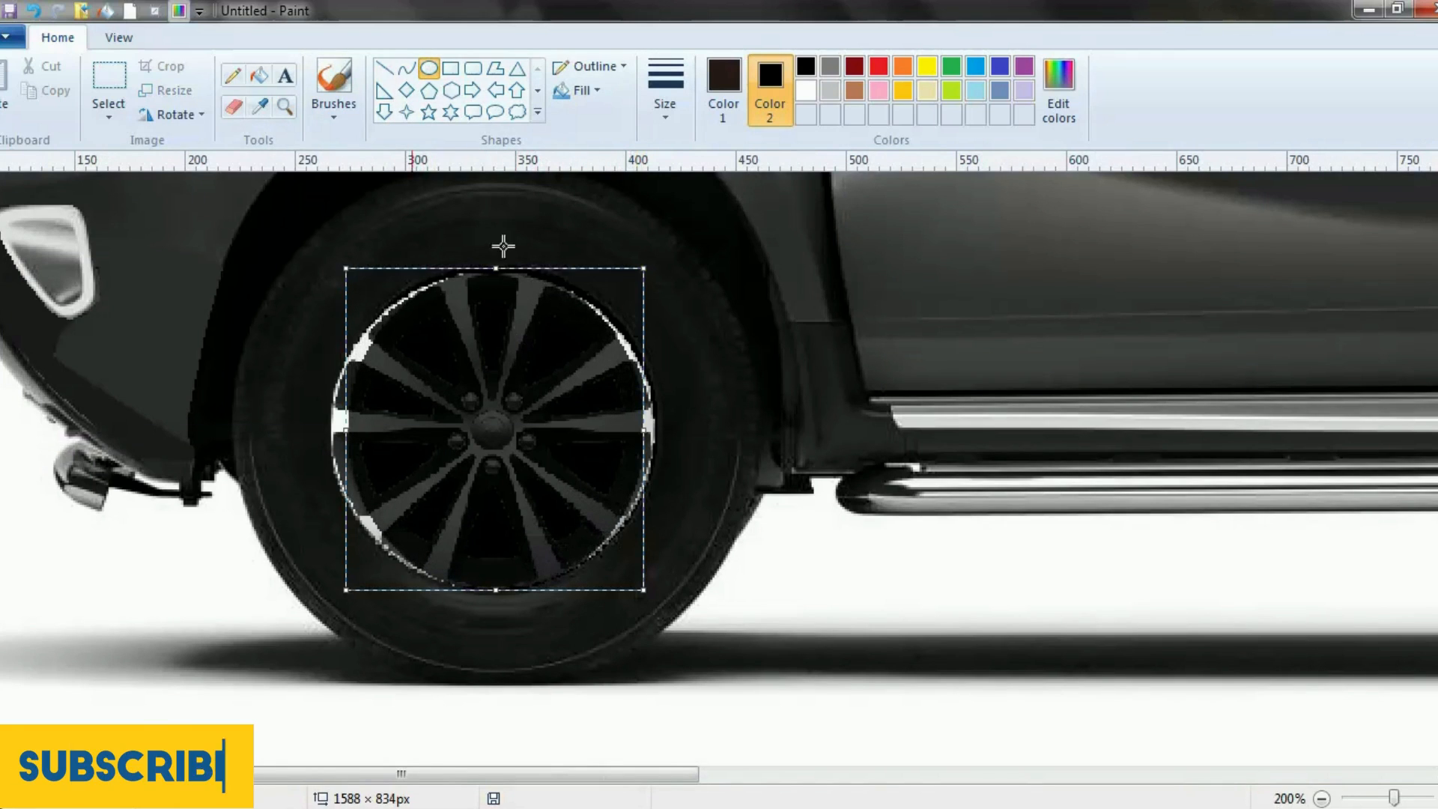
{"action": "mouse_move", "coordinate": [354, 423]}
{"action": "left_mouse_down"}
{"action": "mouse_move", "coordinate": [318, 421]}
{"action": "mouse_move", "coordinate": [328, 429]}
{"action": "left_mouse_up"}
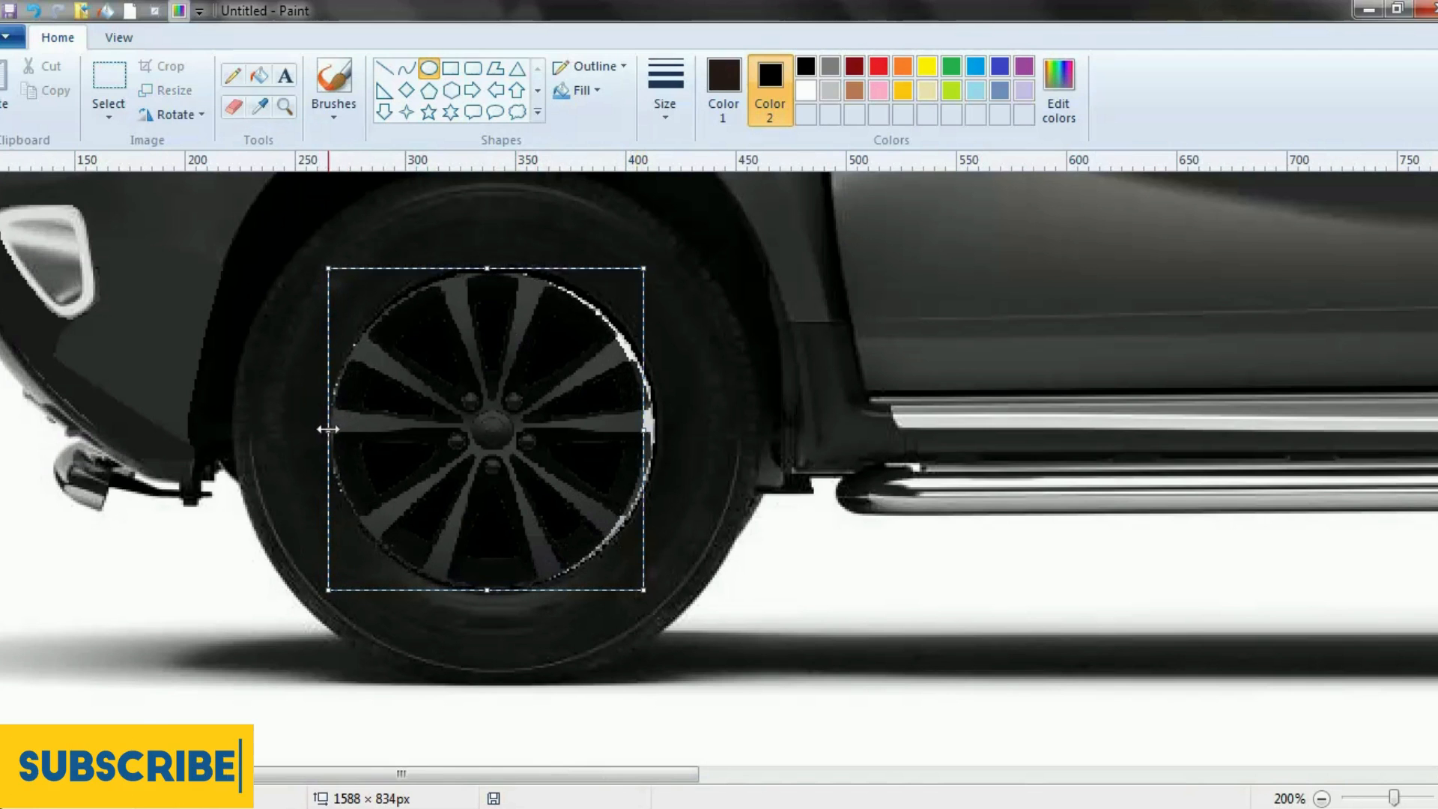
{"action": "left_click_drag", "start_coordinate": [649, 428], "coordinate": [658, 428]}
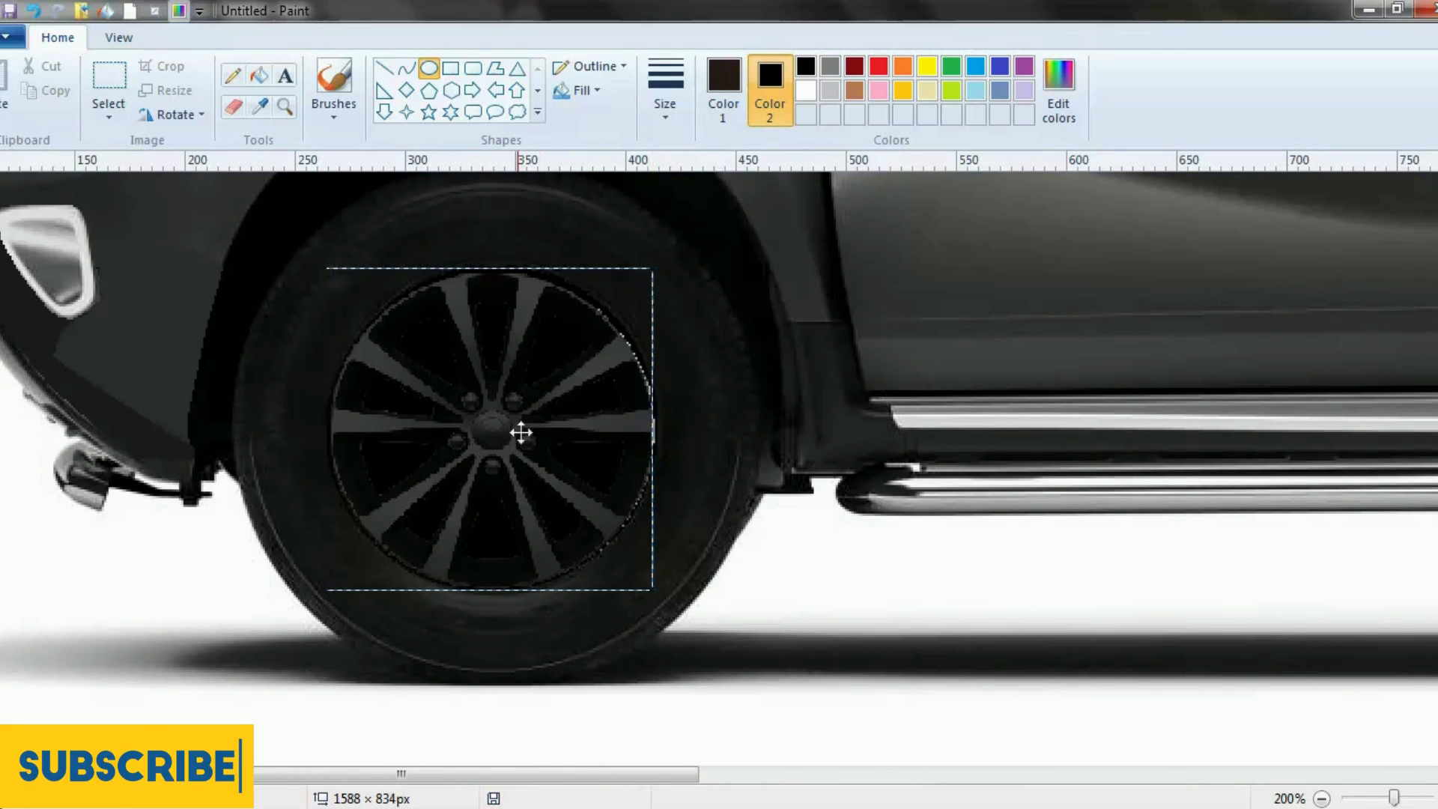
{"action": "left_click", "coordinate": [637, 202]}
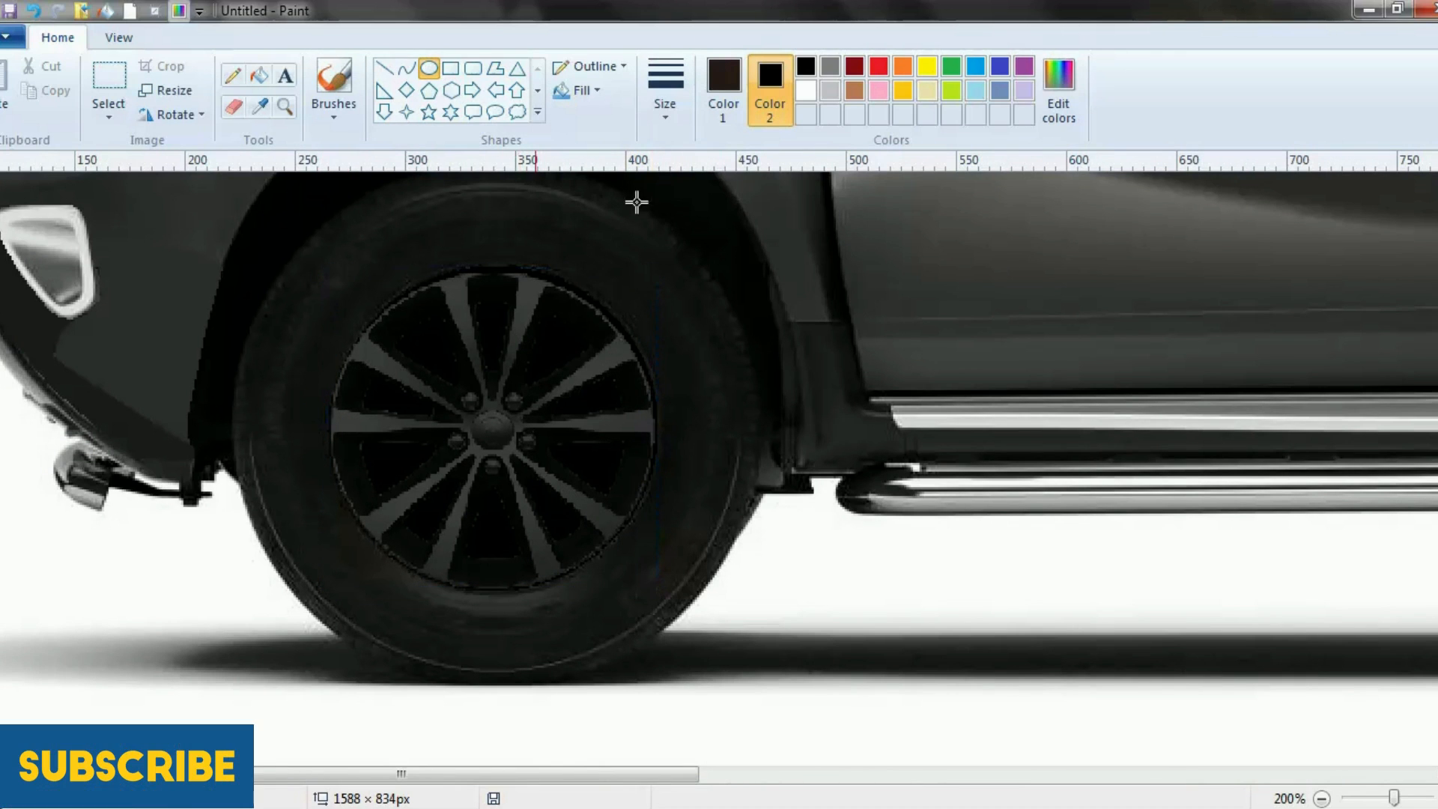
Examine the darkened front wheel, bumper, fog lamp and headlight up close, and check the whole car.
{"action": "left_click", "coordinate": [284, 107]}
{"action": "right_click", "coordinate": [351, 368]}
{"action": "right_click", "coordinate": [353, 367]}
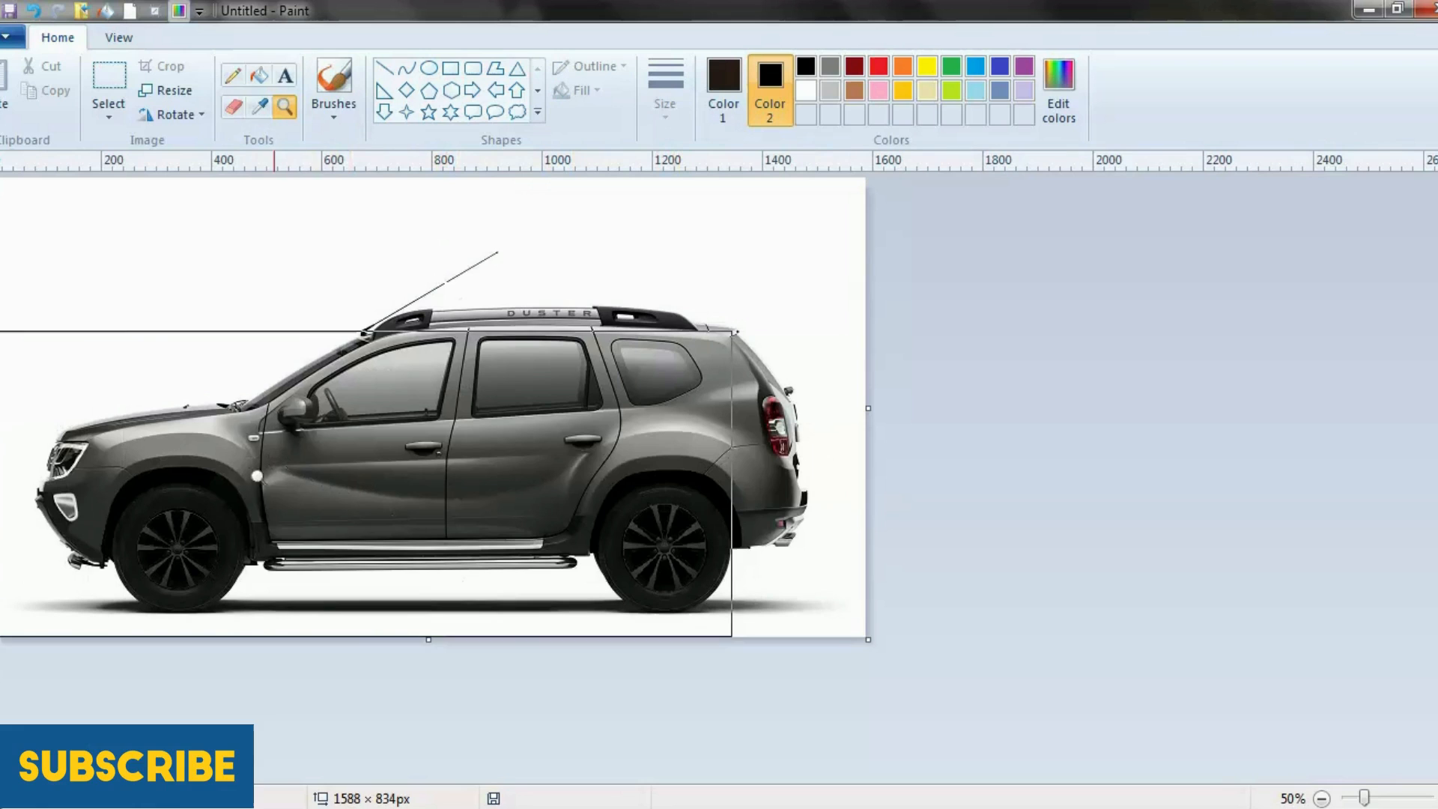
{"action": "left_click", "coordinate": [289, 541]}
{"action": "left_click", "coordinate": [251, 547]}
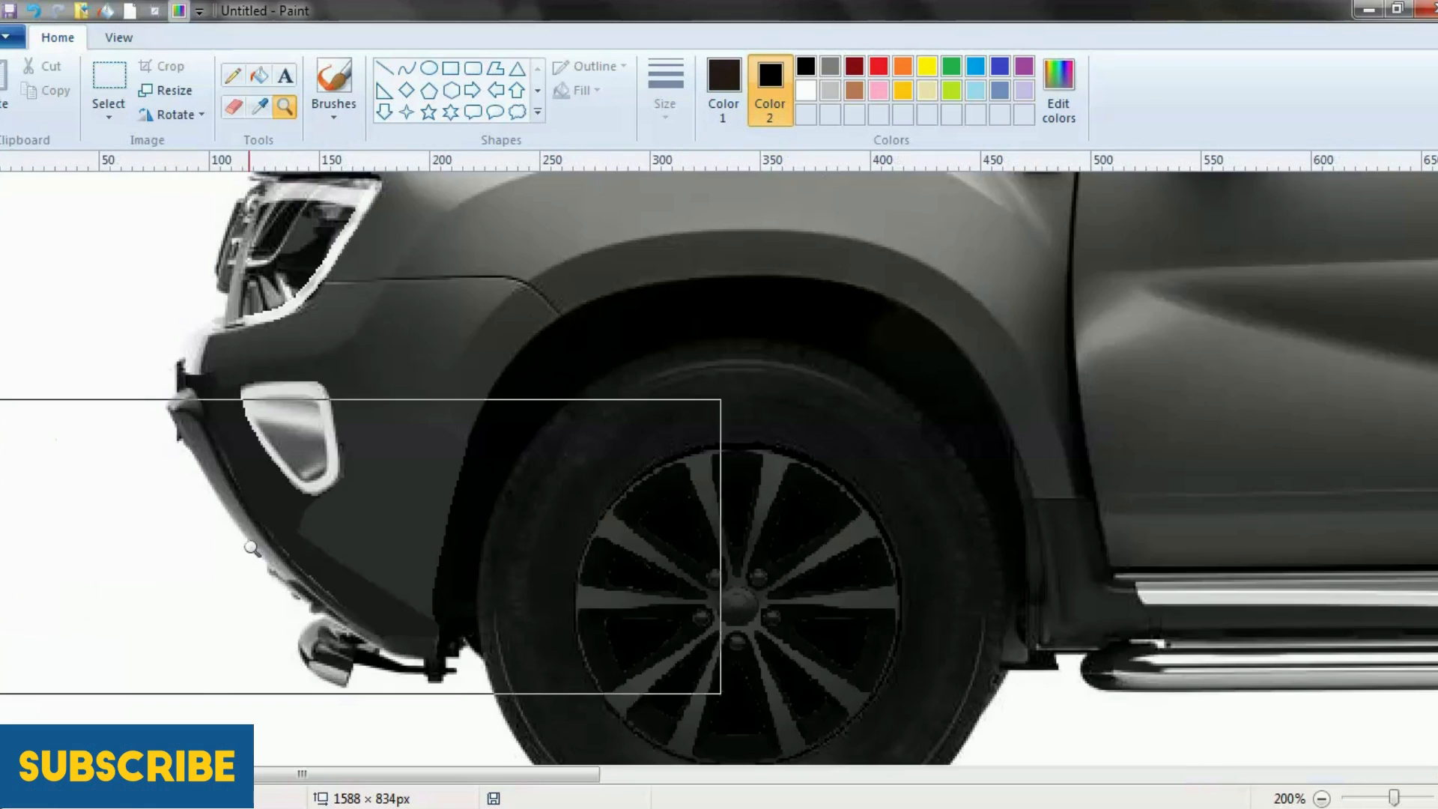
{"action": "scroll", "coordinate": [457, 515], "scroll_direction": "up", "scroll_amount": 3}
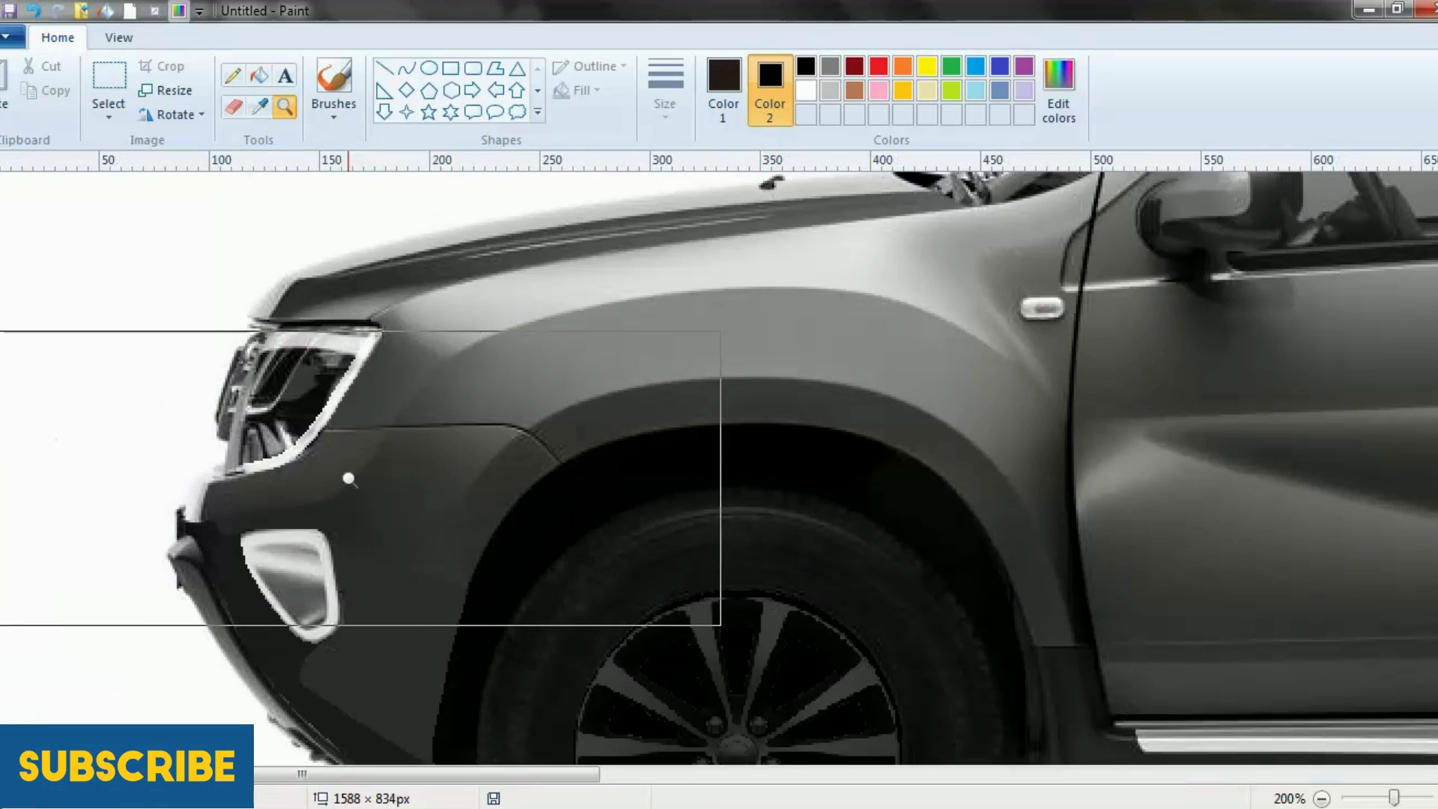
{"action": "left_click", "coordinate": [421, 452]}
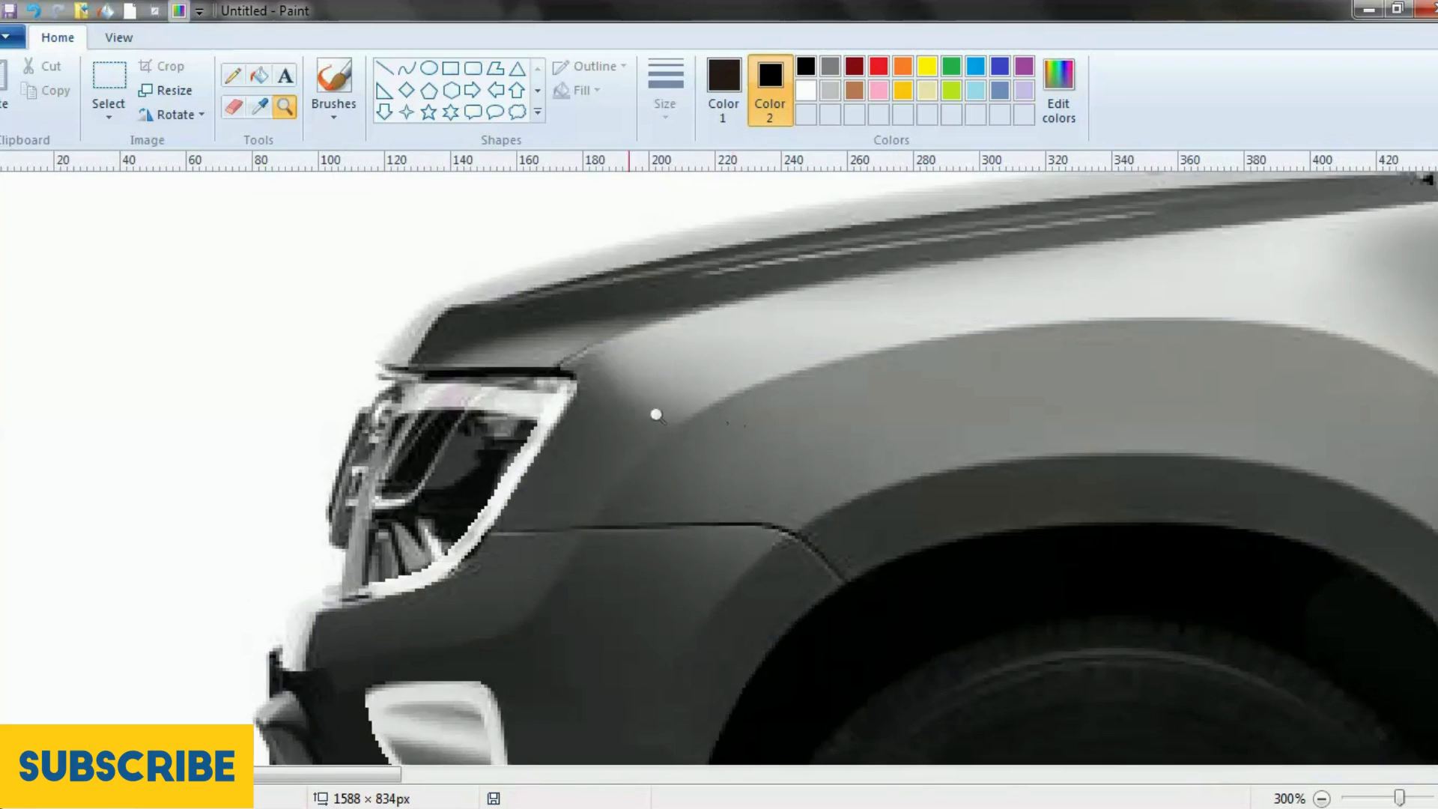
{"action": "left_click", "coordinate": [656, 415]}
{"action": "right_click", "coordinate": [437, 270]}
{"action": "right_click", "coordinate": [436, 270]}
{"action": "right_click", "coordinate": [478, 293]}
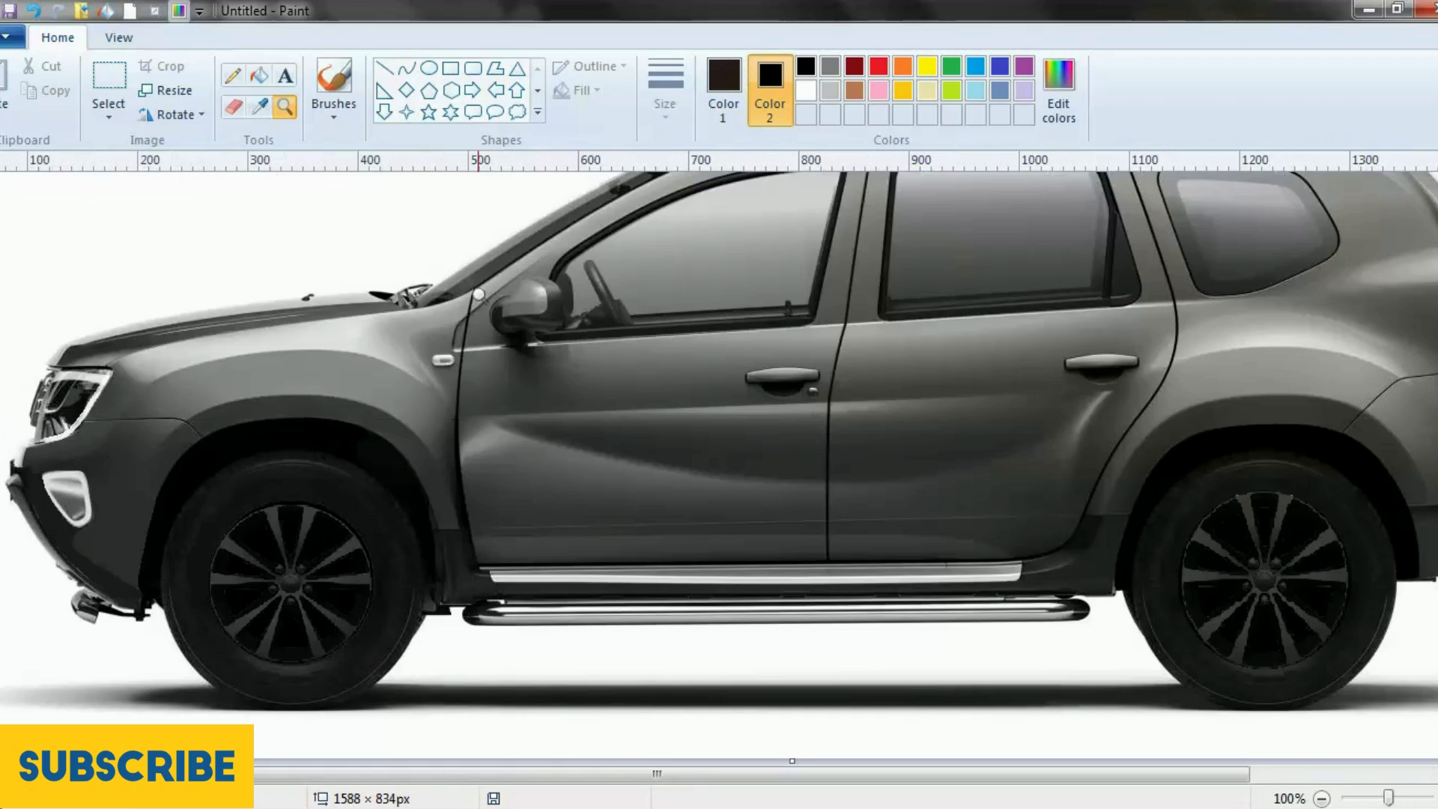
{"action": "right_click", "coordinate": [843, 546]}
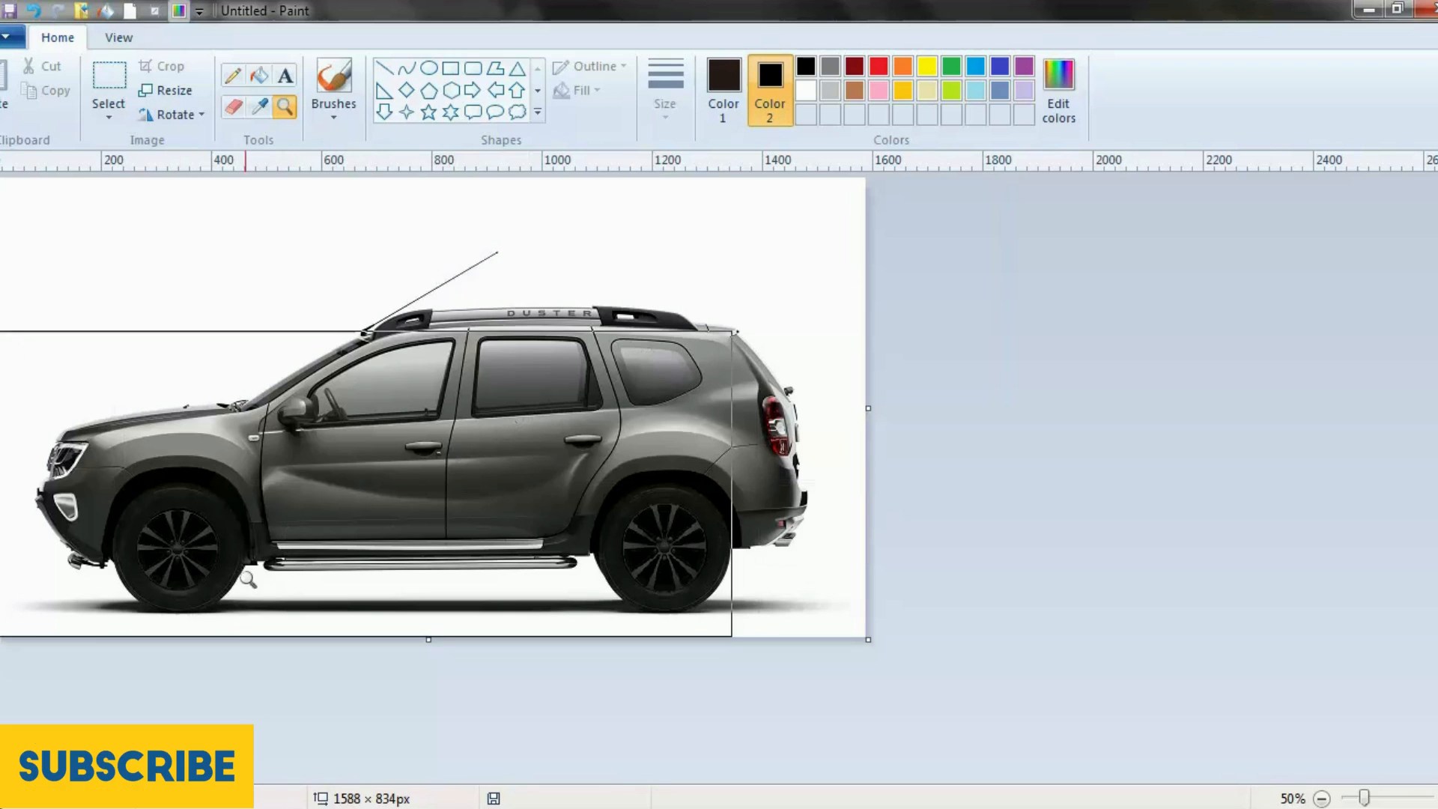
Paste the copied black roof carrier and place it on the middle of the car's roof rails.
{"action": "key", "text": "ctrl+v"}
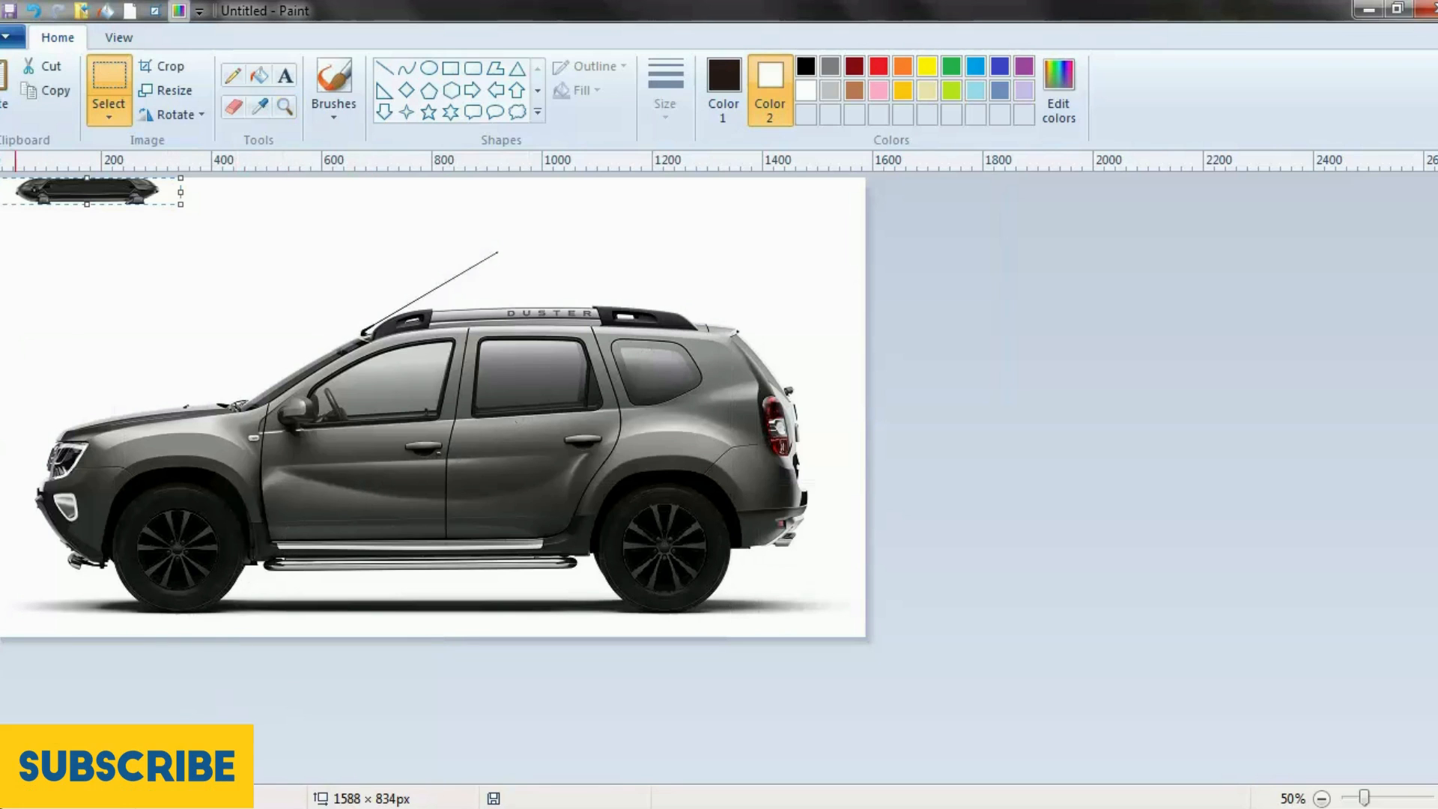
{"action": "left_click_drag", "start_coordinate": [58, 189], "coordinate": [528, 282]}
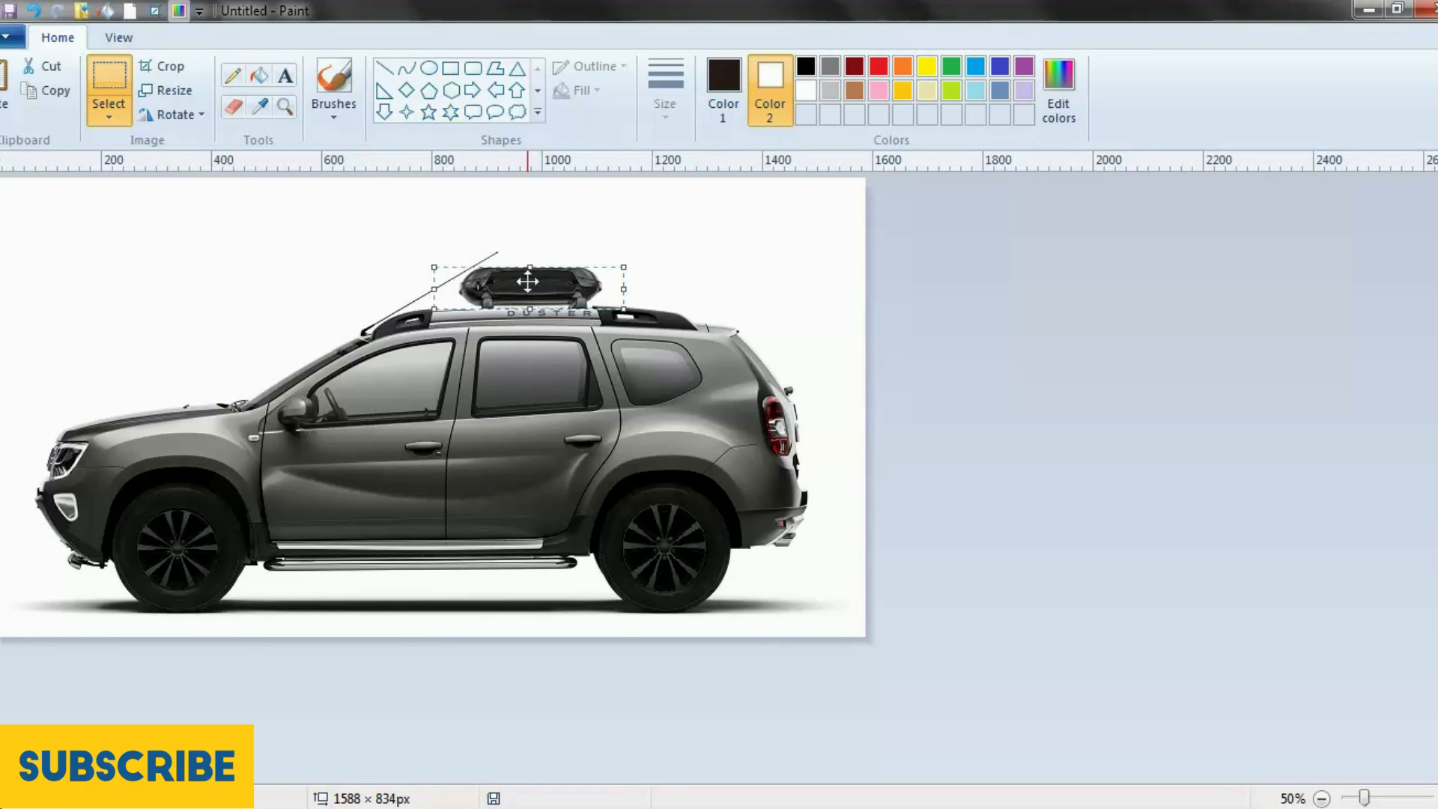
{"action": "left_click", "coordinate": [175, 114]}
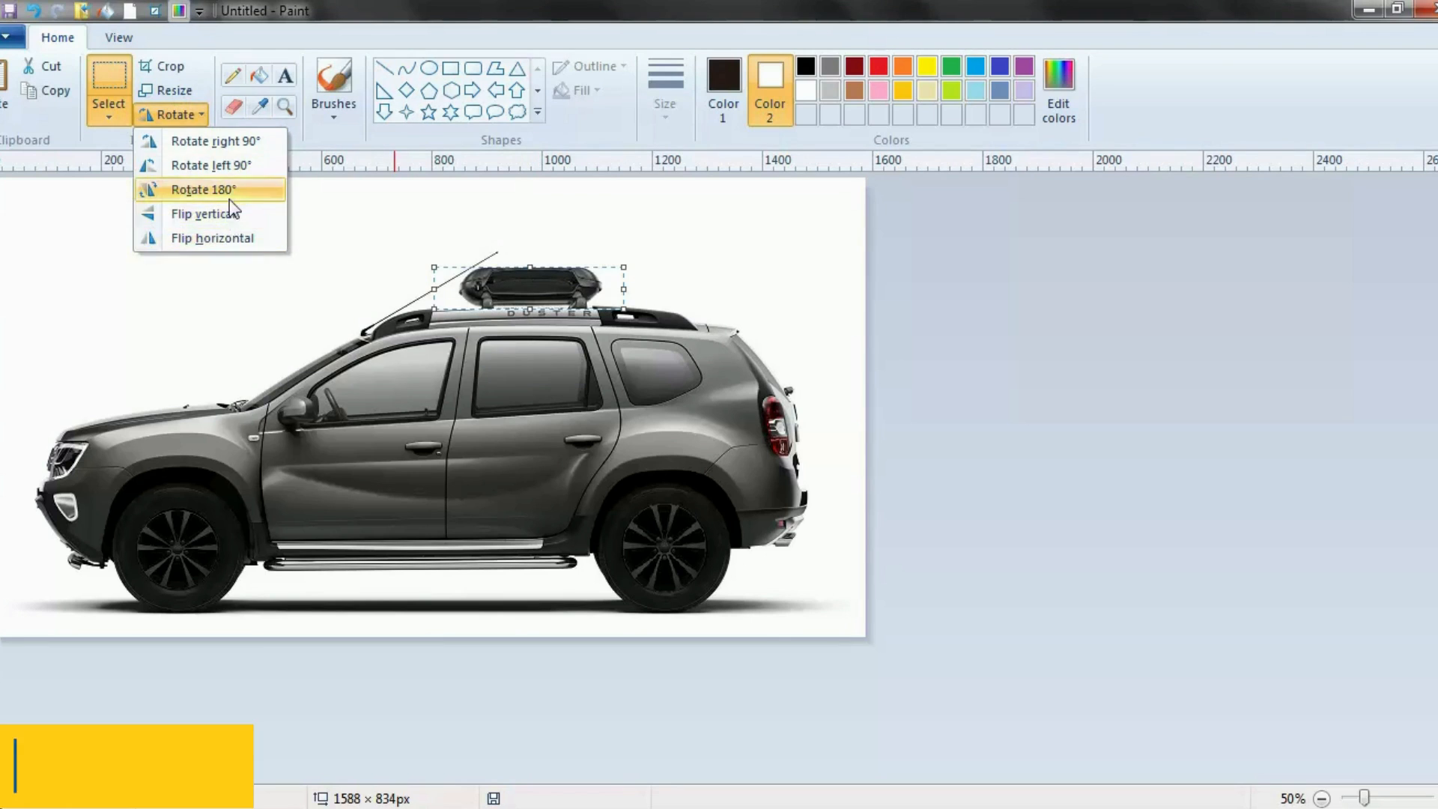
{"action": "left_click", "coordinate": [234, 190]}
{"action": "left_click", "coordinate": [187, 113]}
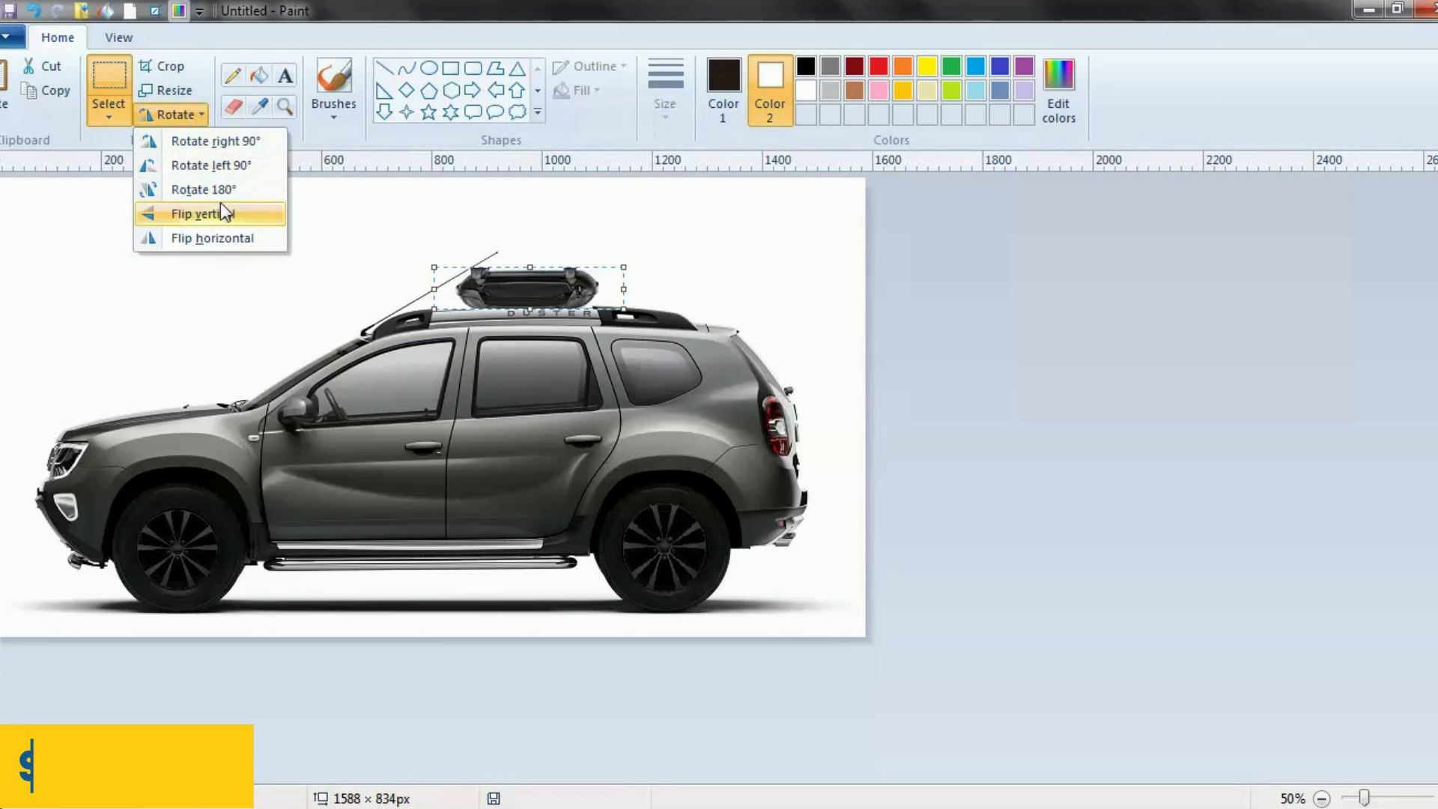
{"action": "left_click", "coordinate": [218, 191]}
{"action": "left_click", "coordinate": [181, 102]}
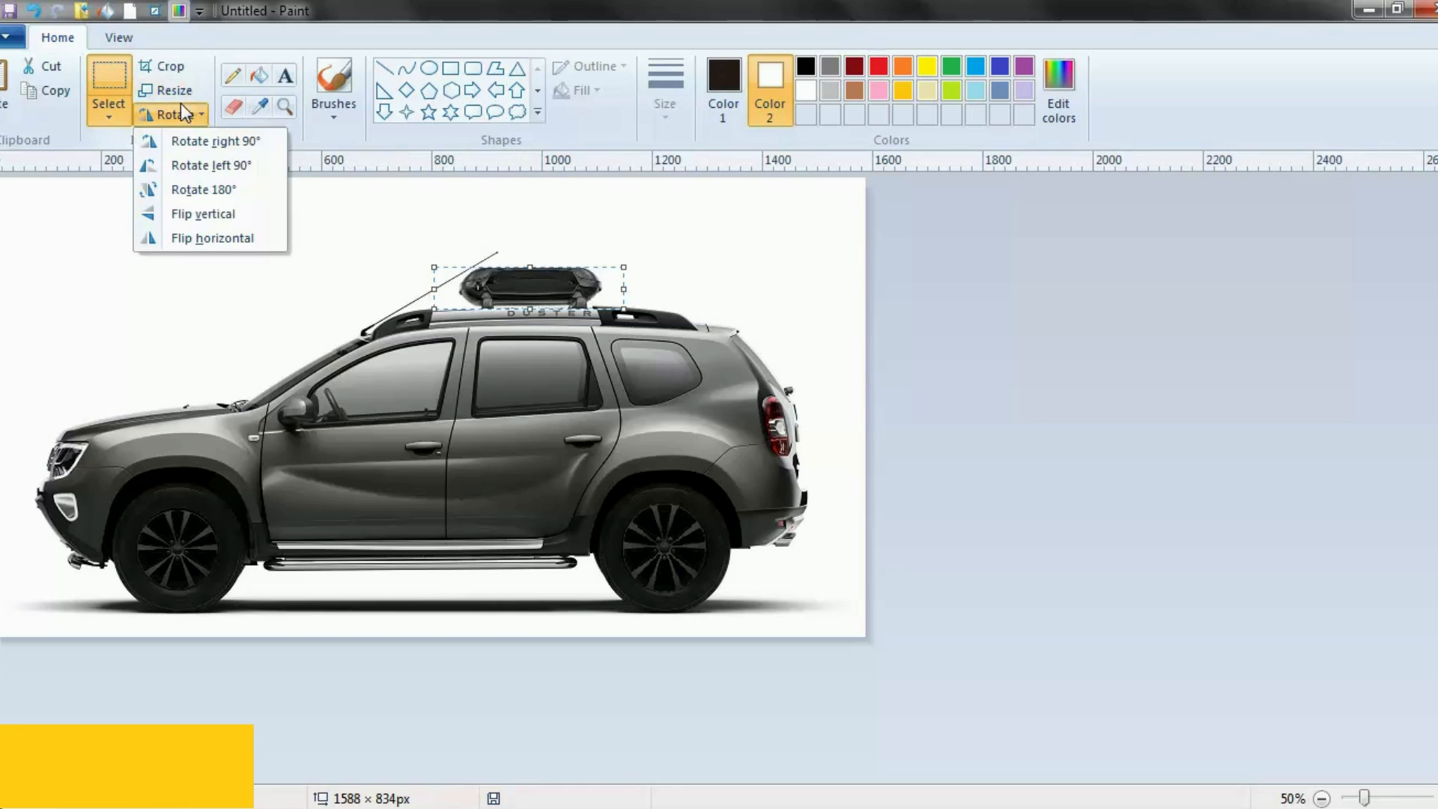
{"action": "left_click", "coordinate": [204, 165]}
{"action": "left_click_drag", "start_coordinate": [529, 292], "coordinate": [368, 285]}
{"action": "key", "text": "Delete"}
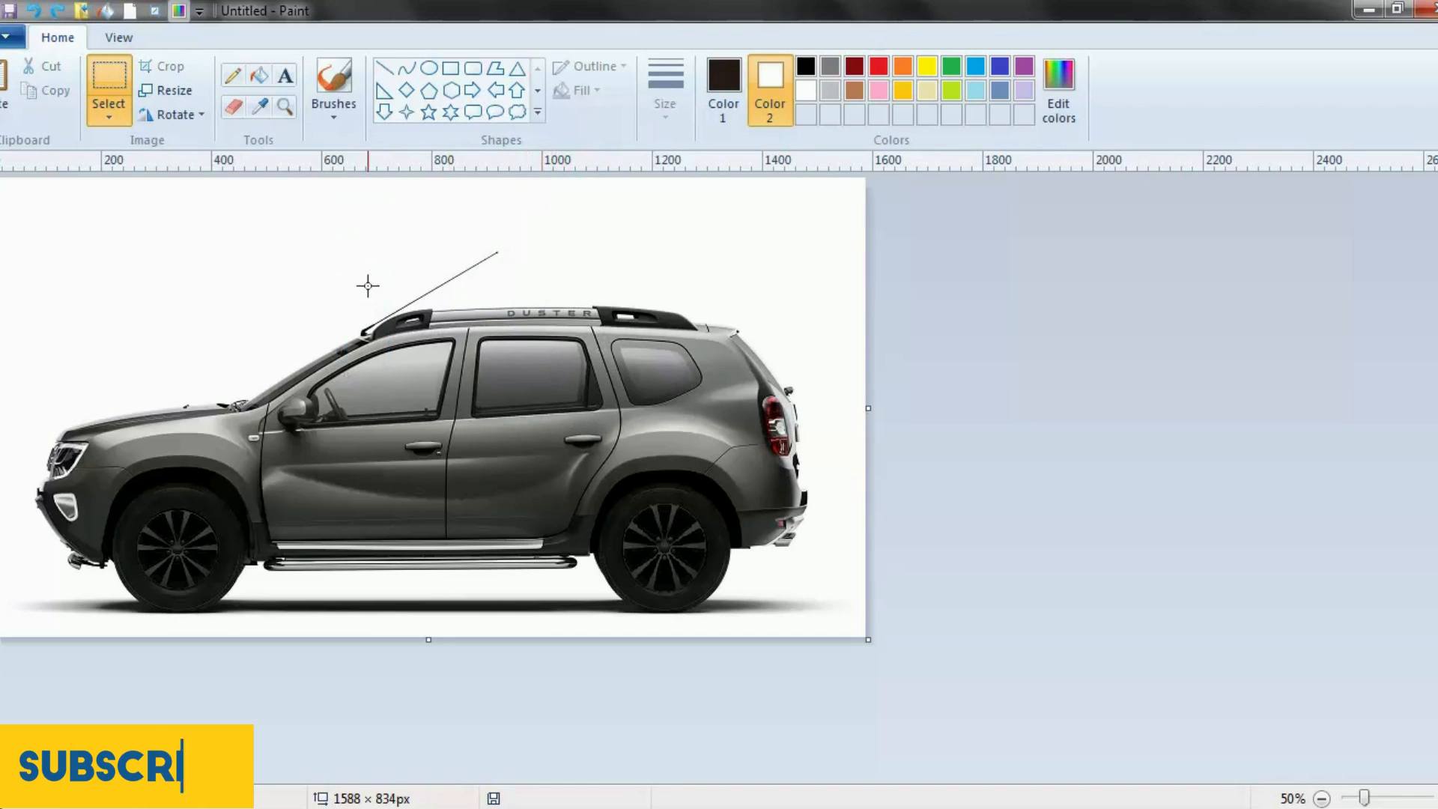
{"action": "left_click", "coordinate": [2, 116]}
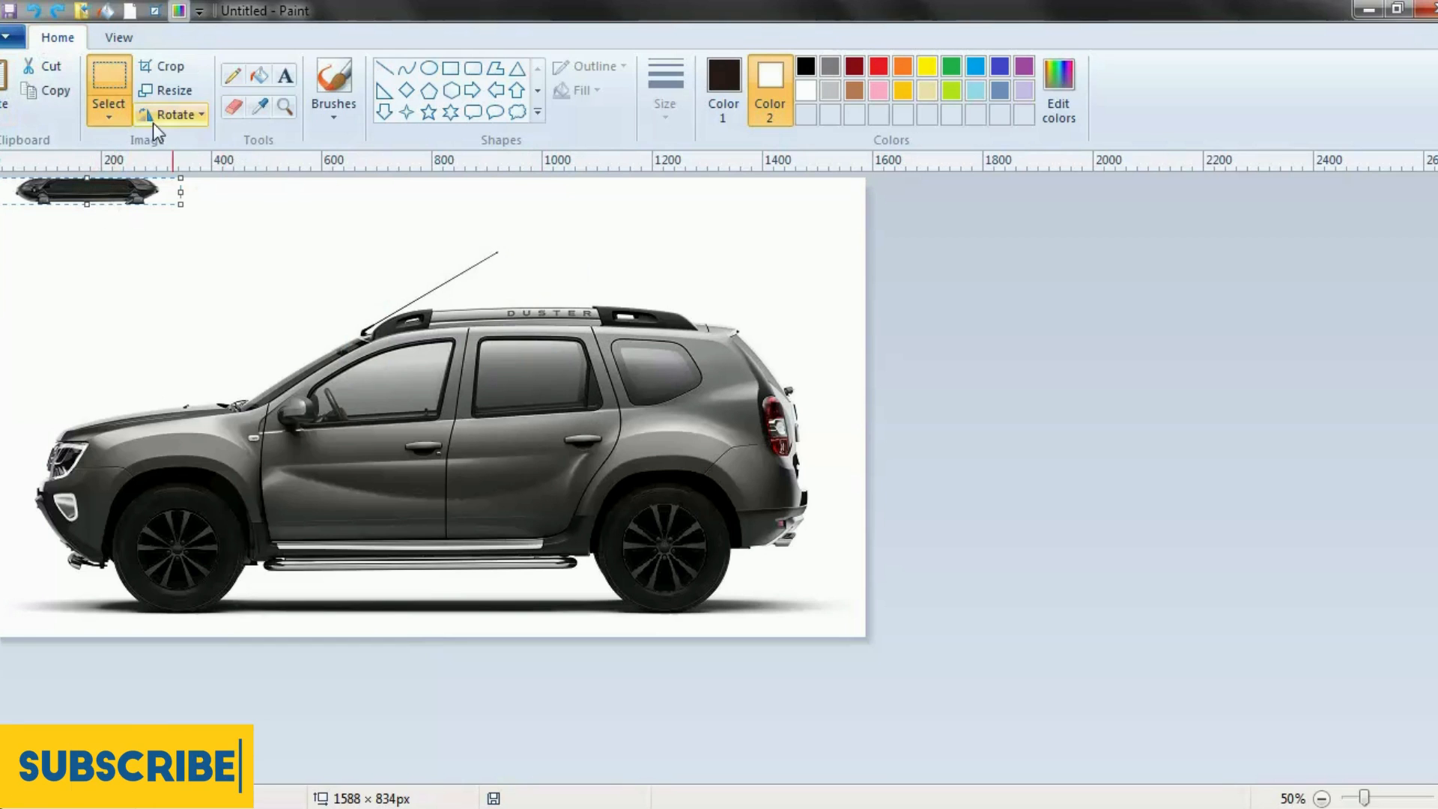
{"action": "left_click", "coordinate": [152, 121]}
{"action": "left_click", "coordinate": [180, 167]}
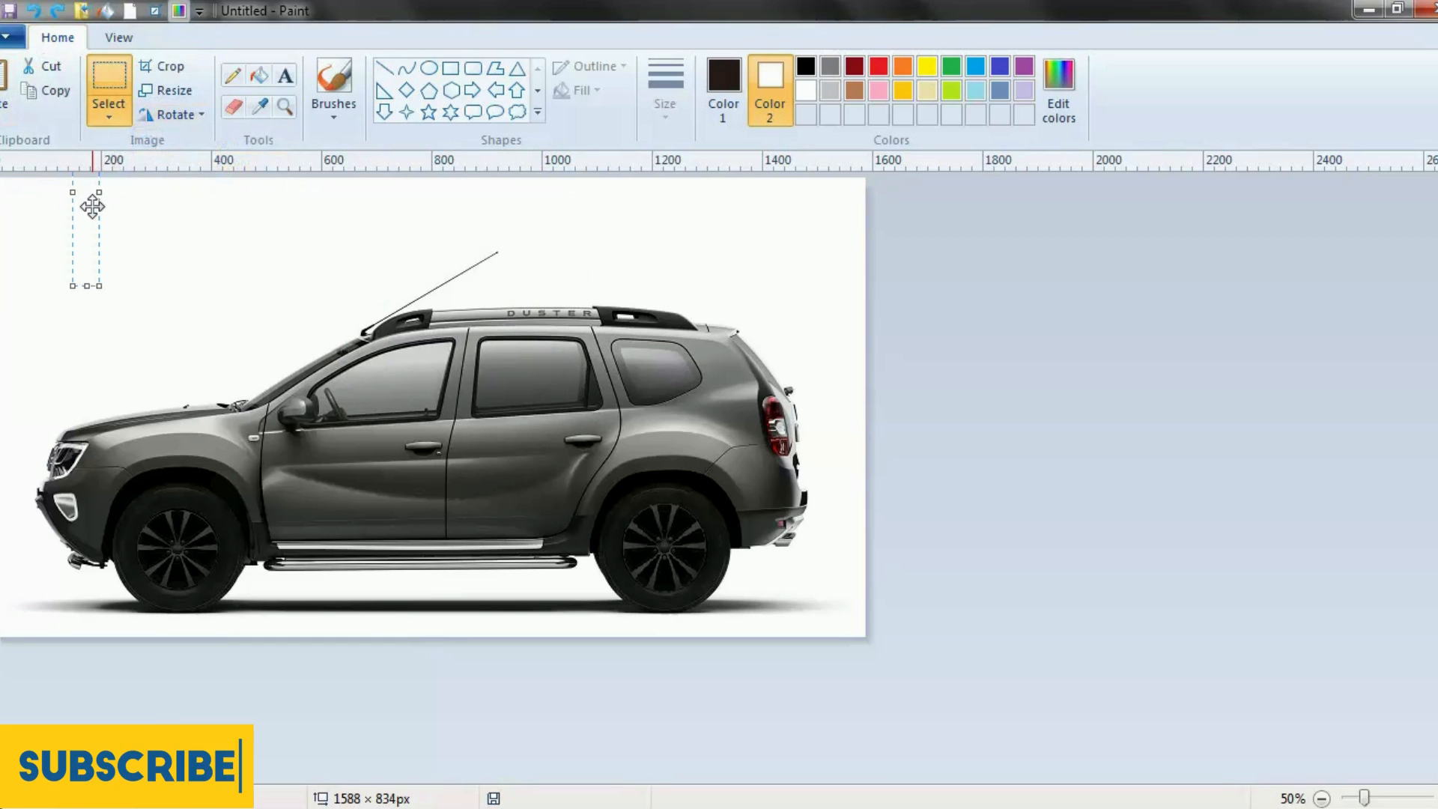
{"action": "left_click", "coordinate": [108, 115]}
{"action": "left_click", "coordinate": [106, 116]}
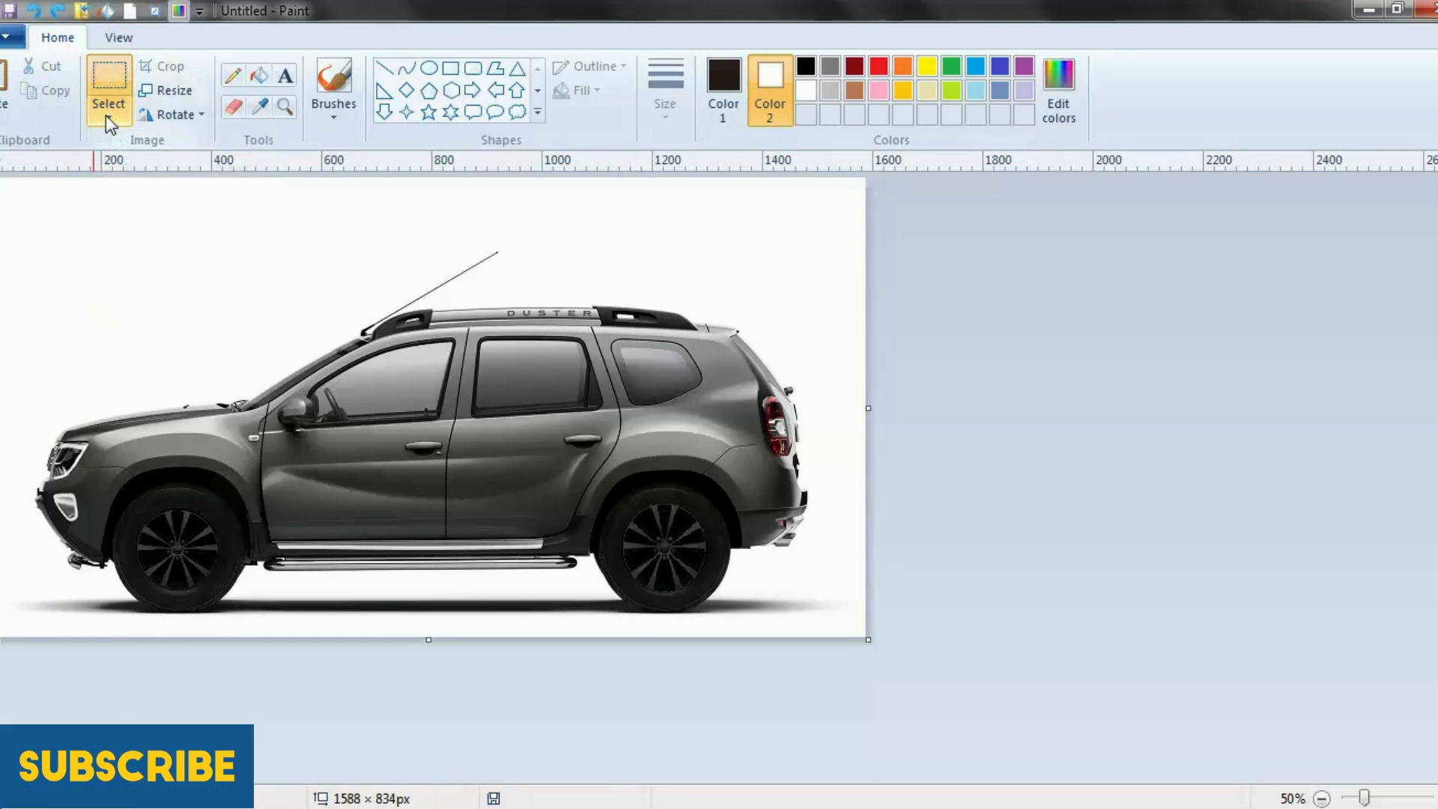
Paste the copied roof carrier again, flip it horizontally and place it on the middle of the roof rails.
{"action": "key", "text": "ctrl+v"}
{"action": "left_click", "coordinate": [172, 114]}
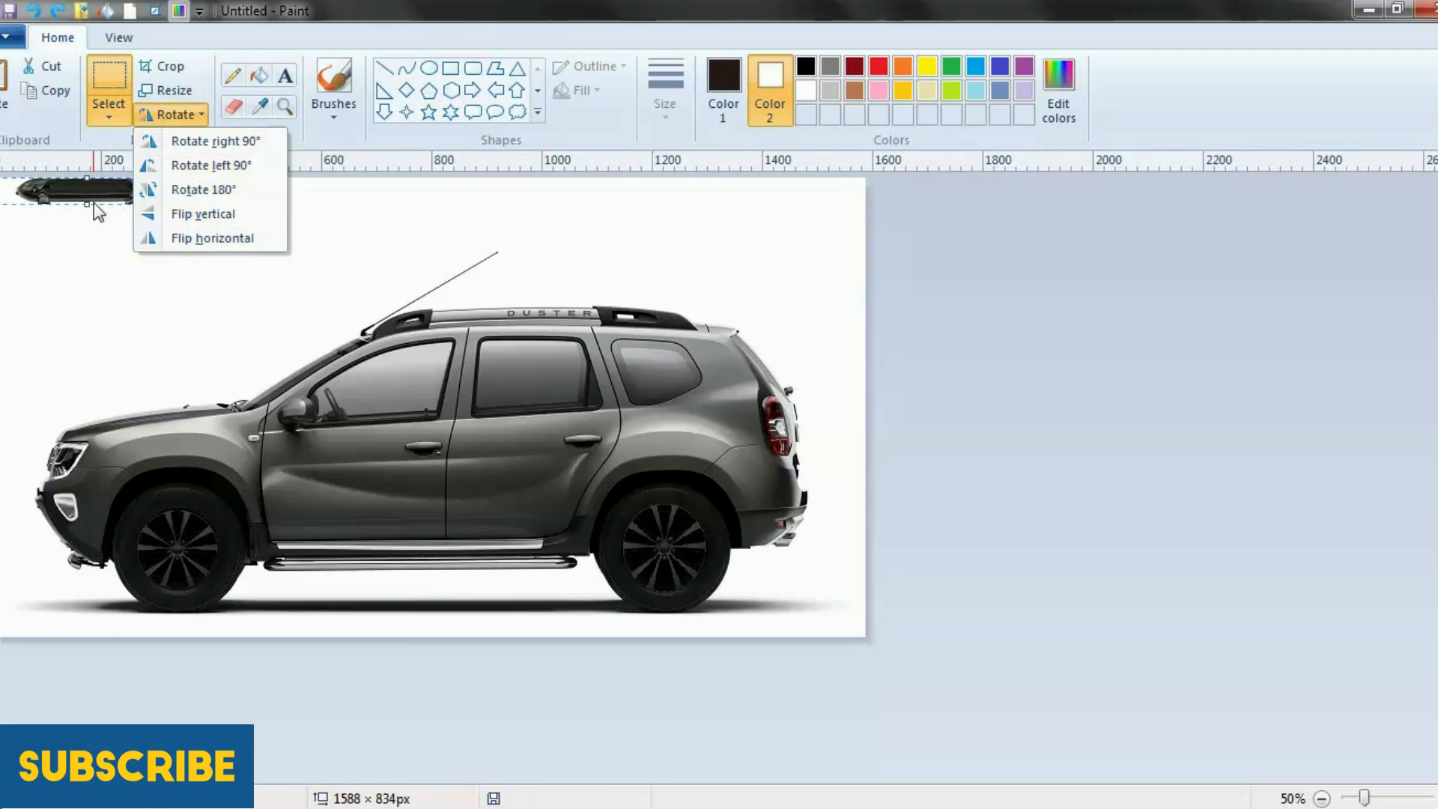
{"action": "left_click", "coordinate": [204, 238]}
{"action": "left_click_drag", "start_coordinate": [75, 190], "coordinate": [522, 266]}
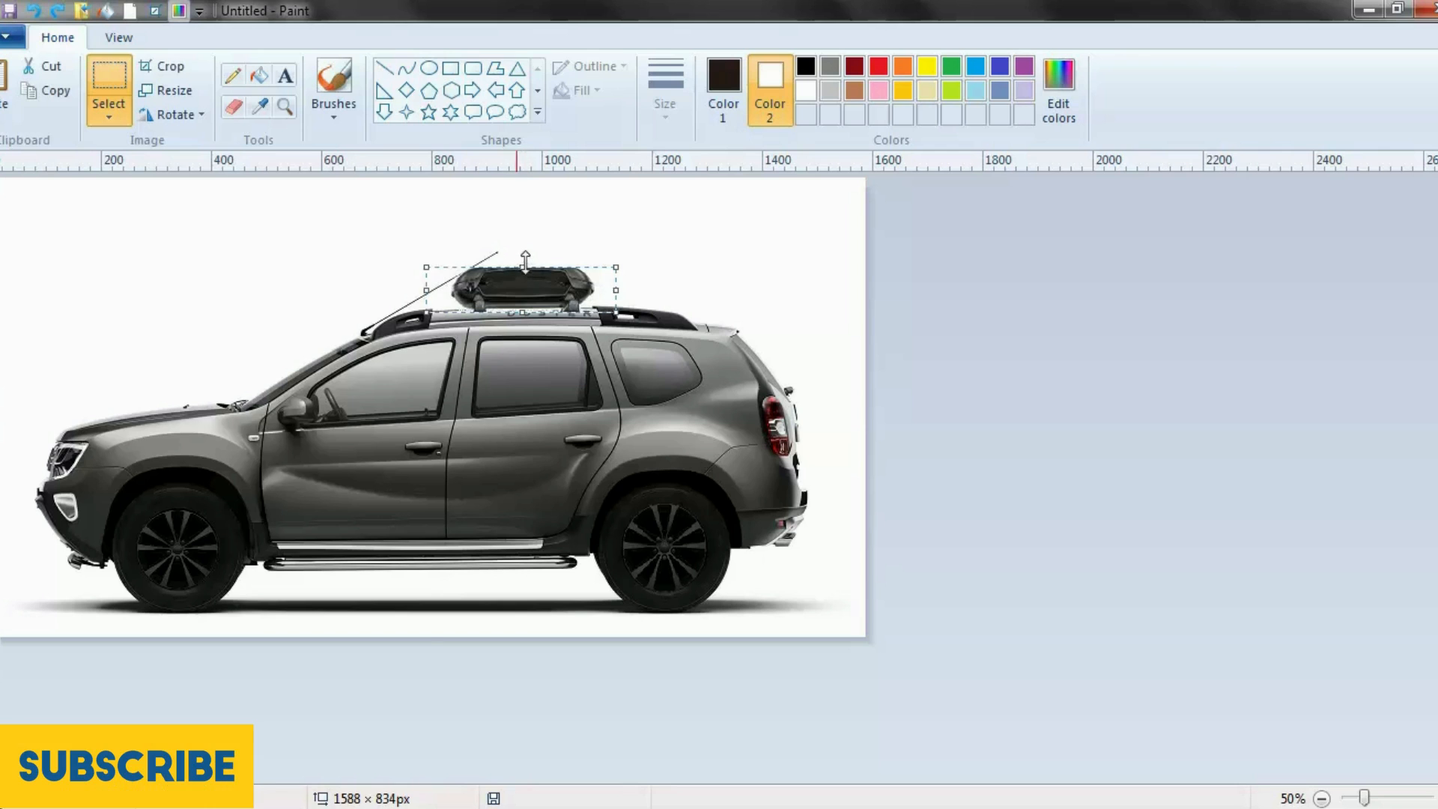
{"action": "left_click", "coordinate": [490, 222]}
Sample the carrier's dark grey and erase the upper part of the antenna beside the roof carrier.
{"action": "left_click", "coordinate": [260, 106]}
{"action": "left_click", "coordinate": [500, 274]}
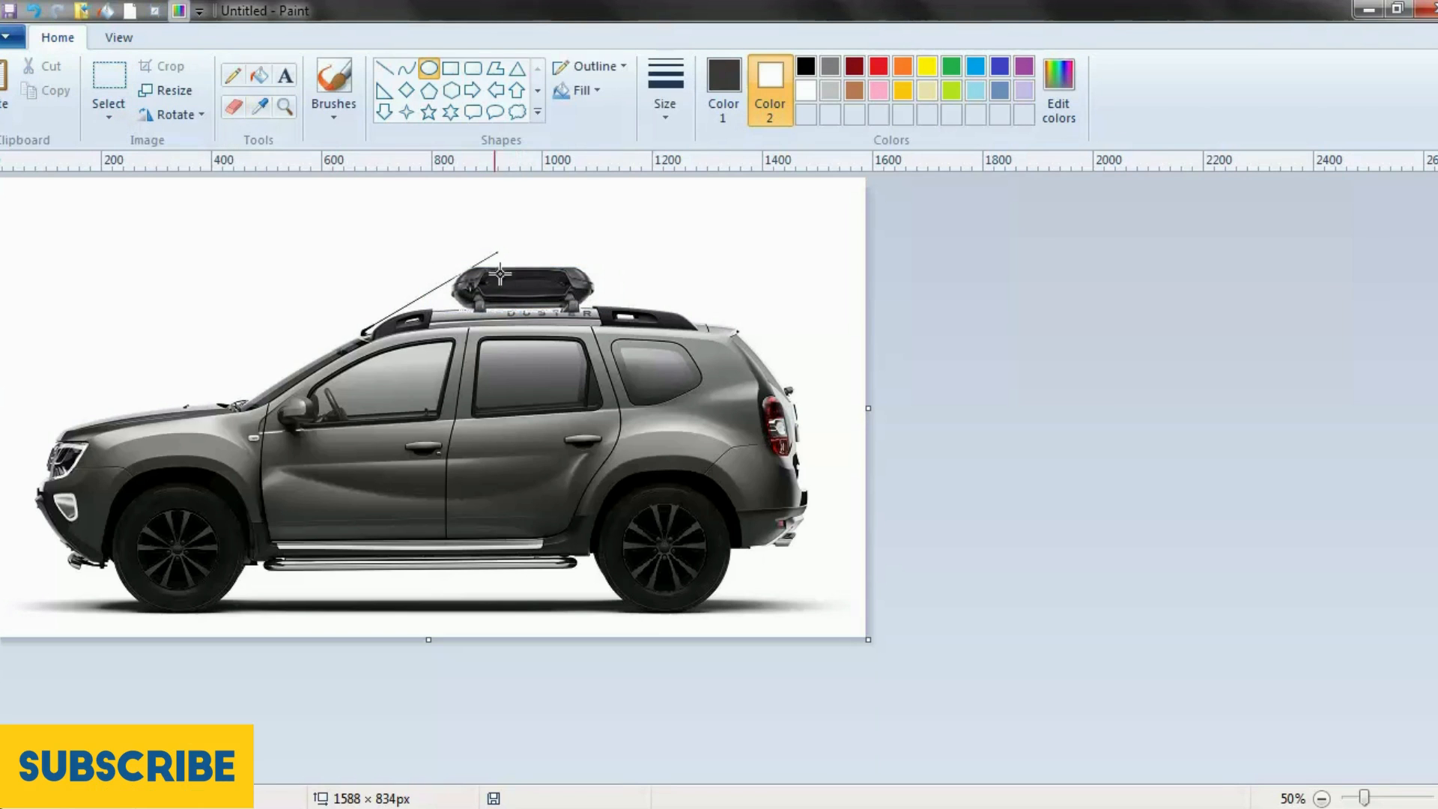
{"action": "left_click", "coordinate": [285, 106]}
{"action": "left_click", "coordinate": [381, 276]}
{"action": "left_click", "coordinate": [382, 277]}
{"action": "left_click", "coordinate": [381, 276]}
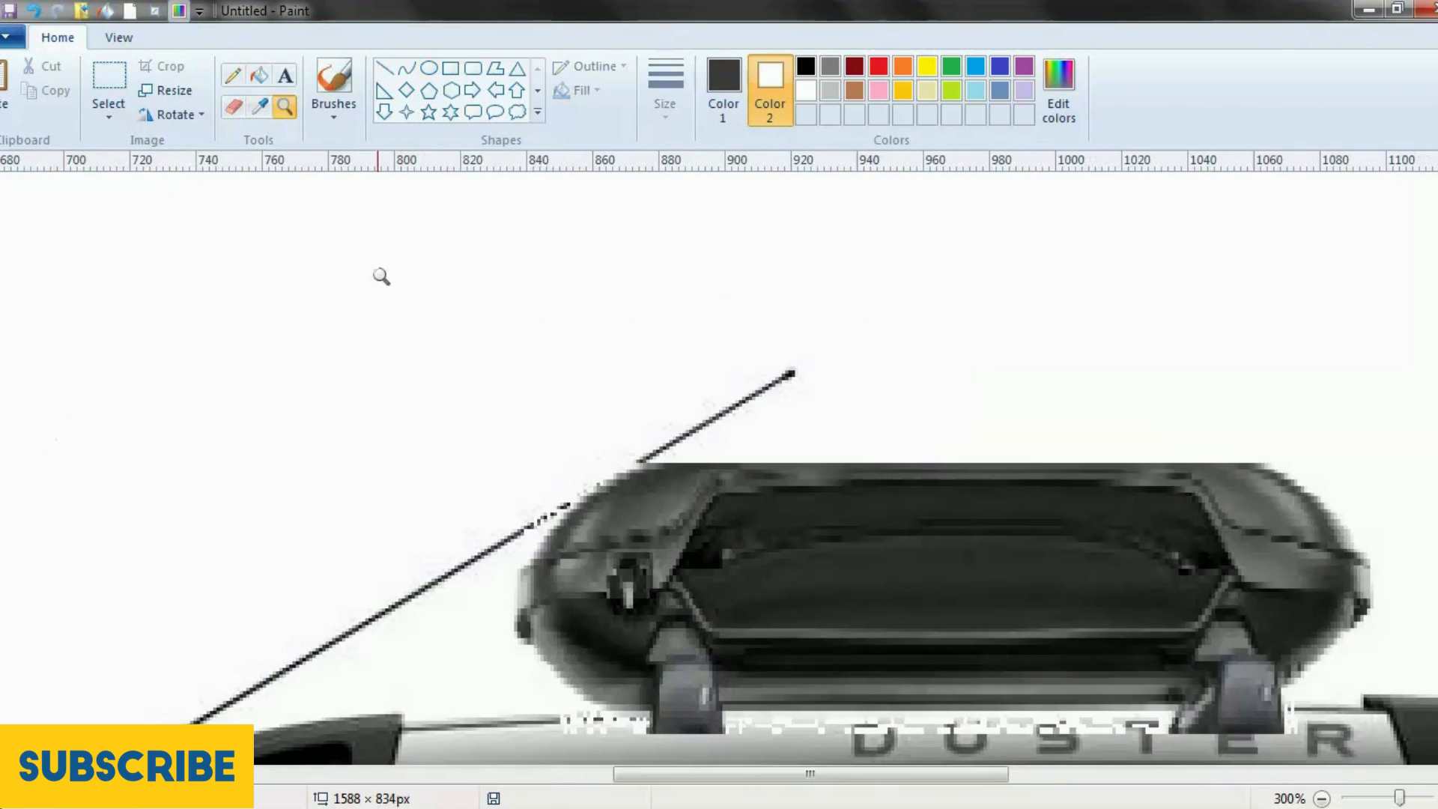
{"action": "left_click", "coordinate": [235, 108]}
{"action": "left_click_drag", "start_coordinate": [818, 365], "coordinate": [686, 424]}
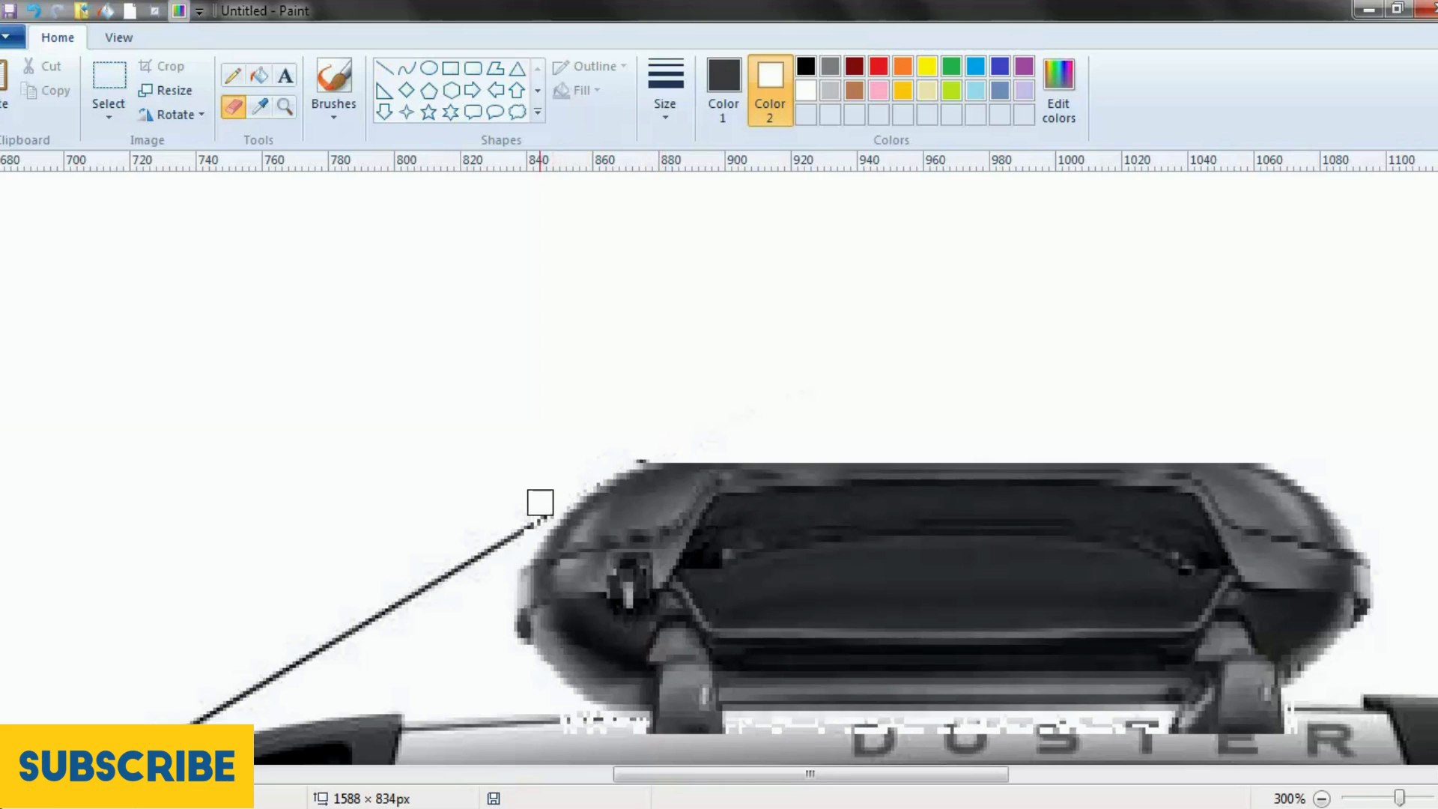
{"action": "left_click_drag", "start_coordinate": [477, 559], "coordinate": [358, 628]}
Erase the remaining thin antenna rod above the front roof rail, keeping only its thick base stub.
{"action": "scroll", "coordinate": [368, 602], "scroll_direction": "down", "scroll_amount": 5}
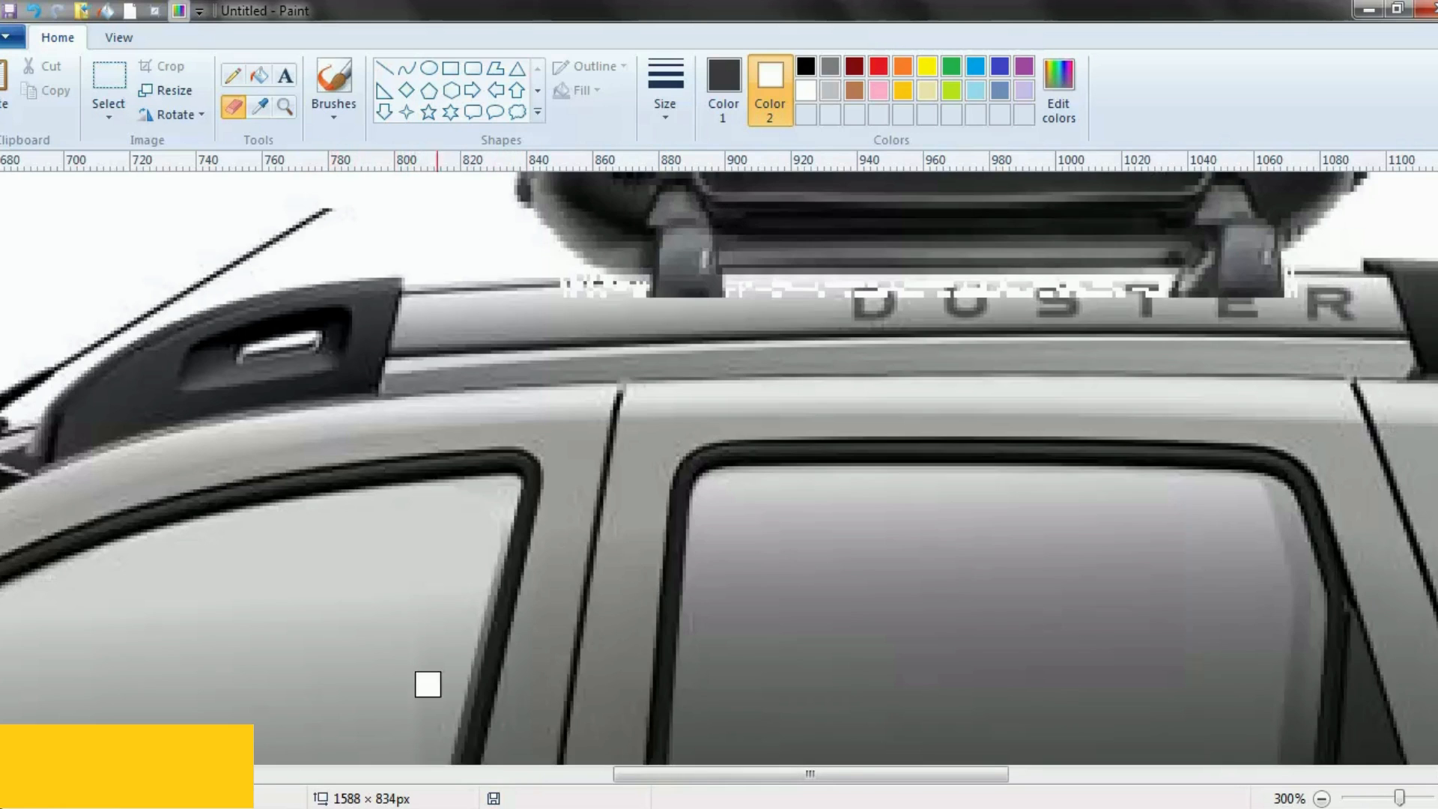
{"action": "left_click_drag", "start_coordinate": [650, 774], "coordinate": [501, 782]}
{"action": "scroll", "coordinate": [909, 356], "scroll_direction": "up", "scroll_amount": 3}
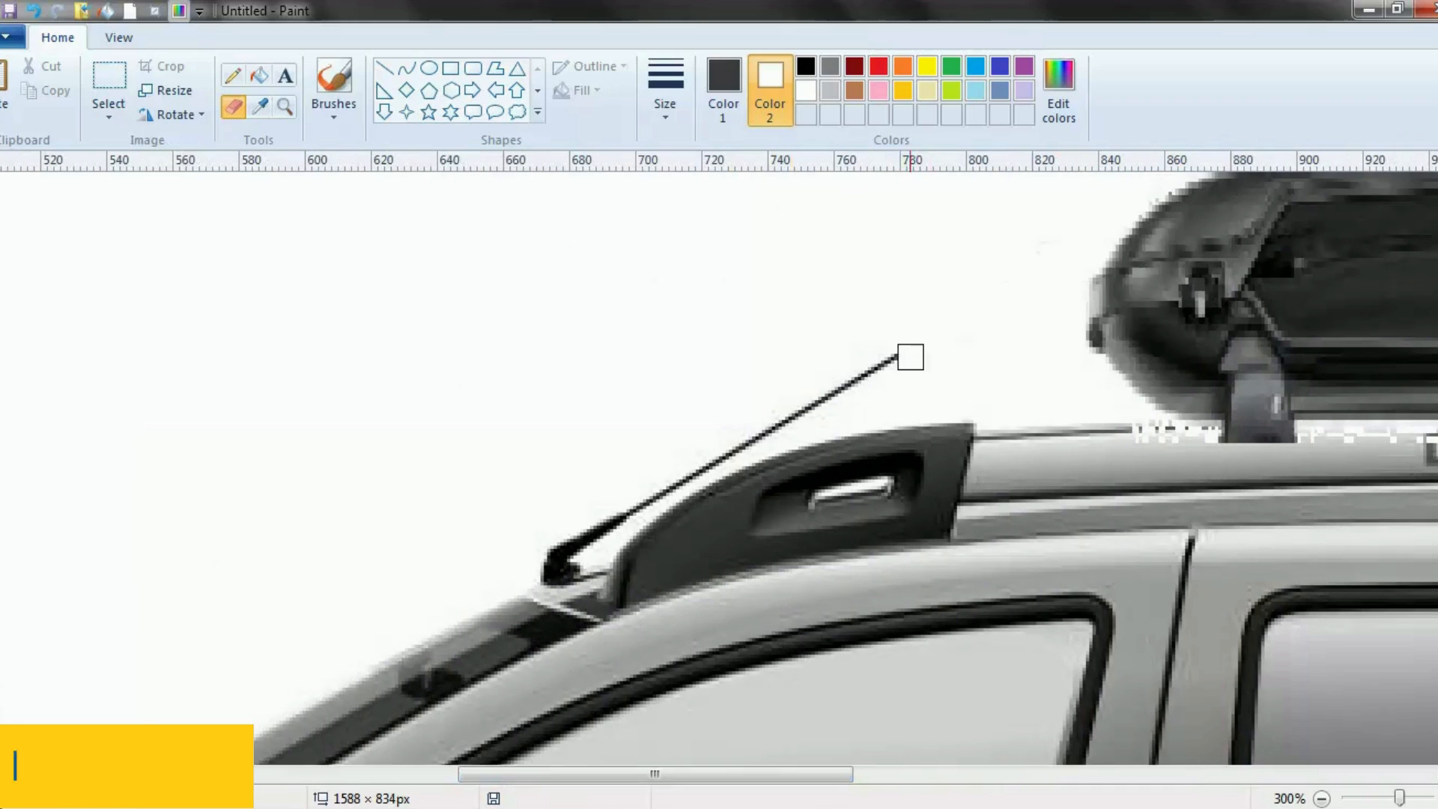
{"action": "left_click_drag", "start_coordinate": [818, 400], "coordinate": [765, 429]}
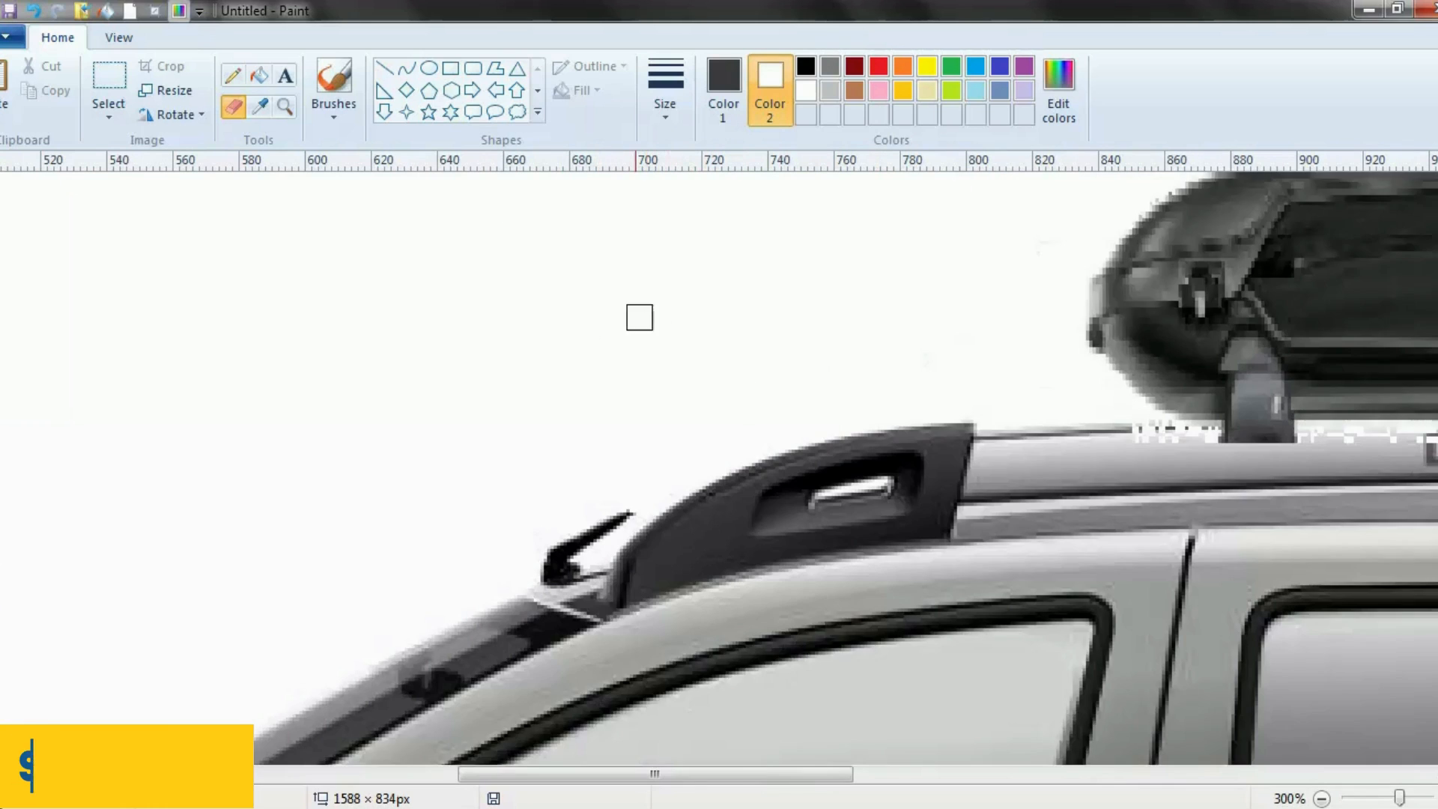
Sample the black of the antenna base as the foreground colour.
{"action": "scroll", "coordinate": [629, 292], "scroll_direction": "down", "scroll_amount": 3}
{"action": "left_click", "coordinate": [285, 107]}
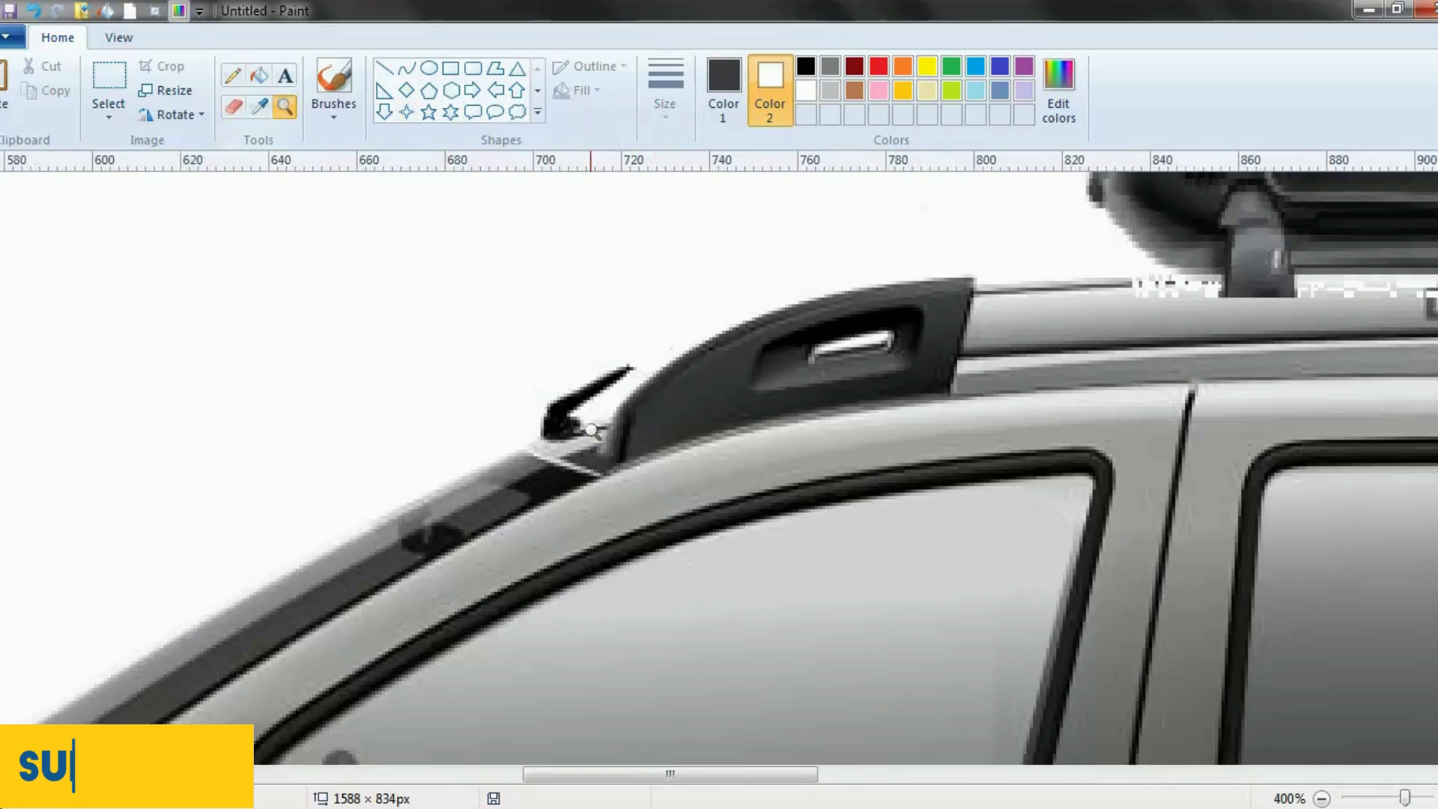
{"action": "left_click", "coordinate": [437, 375]}
{"action": "left_click", "coordinate": [438, 376]}
{"action": "left_click", "coordinate": [438, 375]}
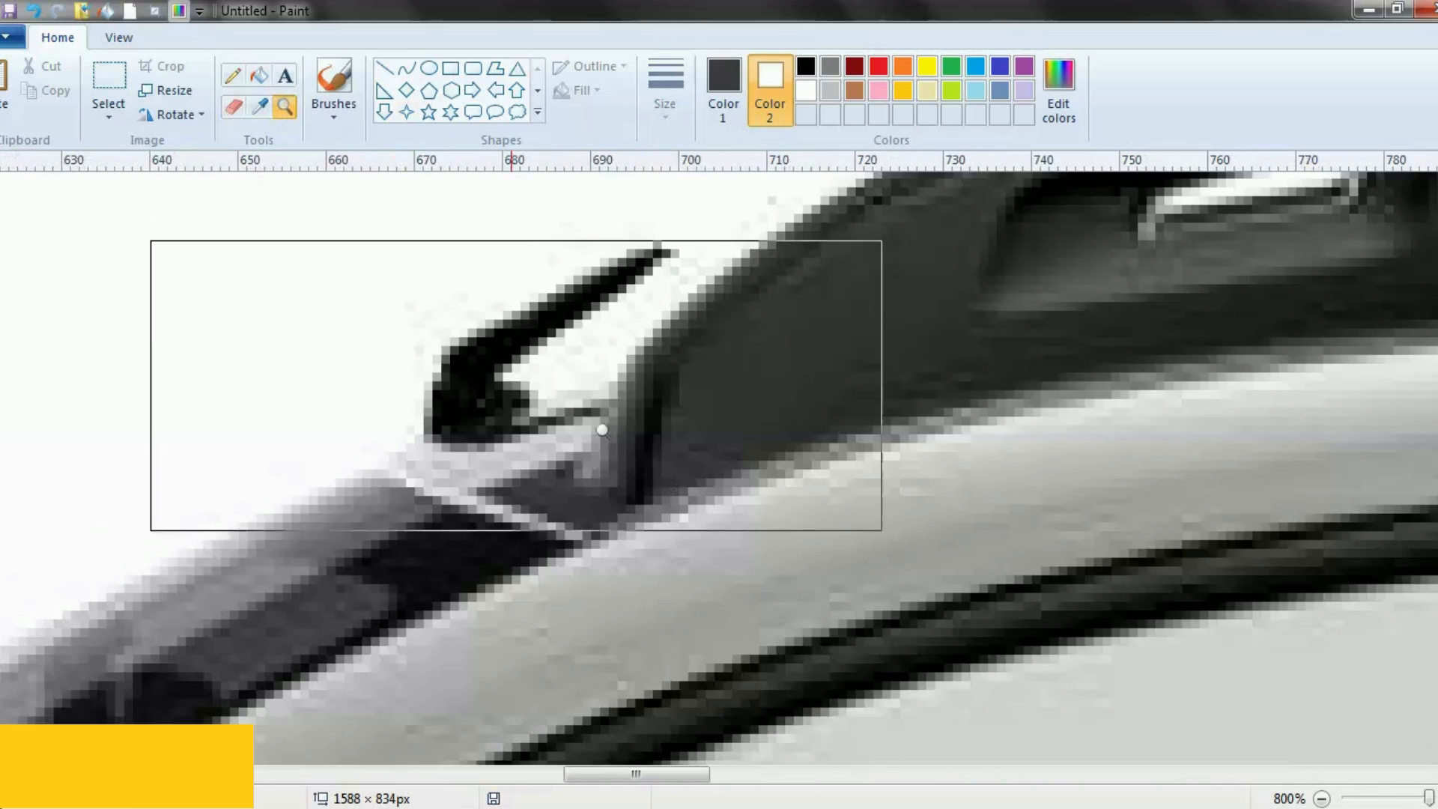
{"action": "left_click", "coordinate": [259, 106]}
{"action": "left_click", "coordinate": [502, 423]}
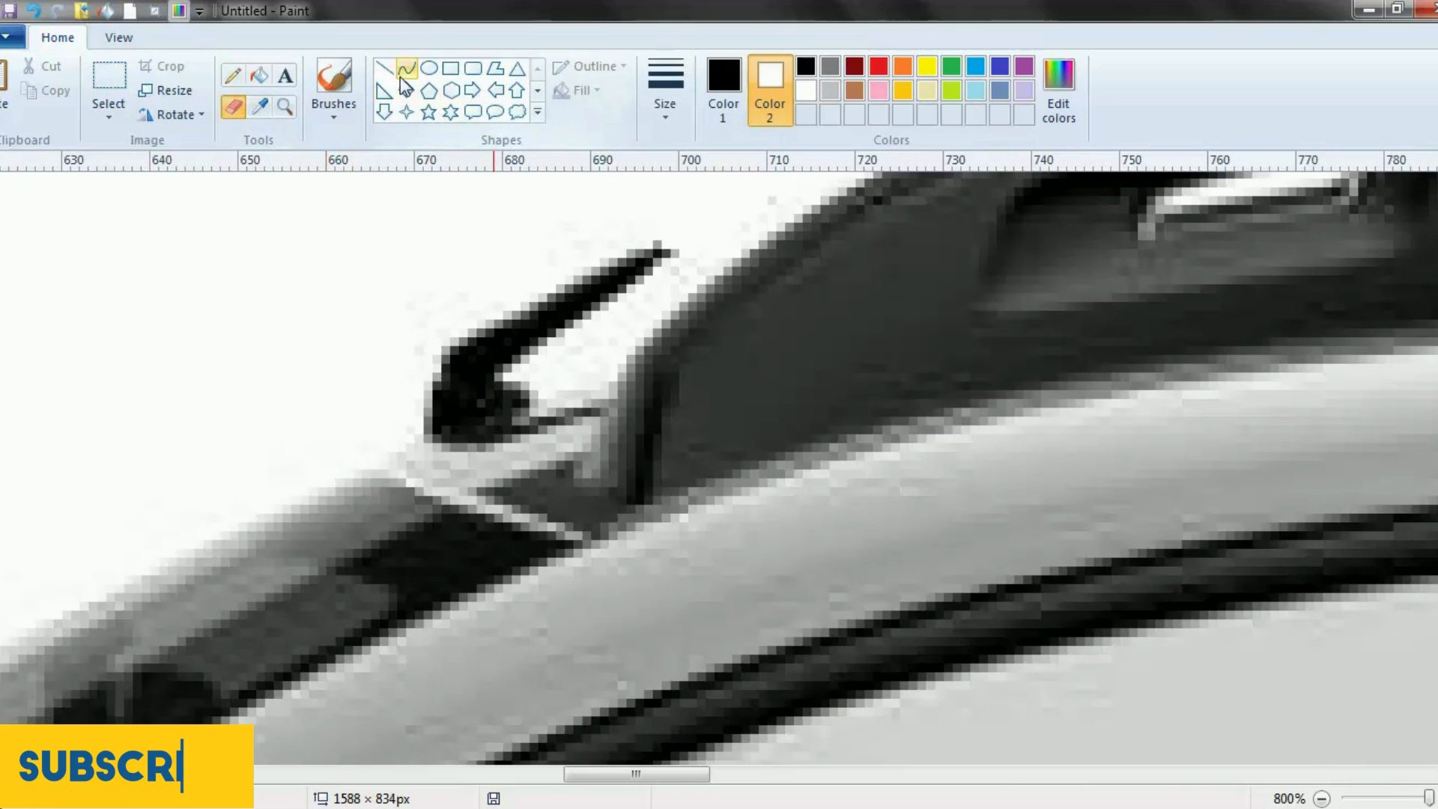
Outline a thin-lined freeform polygon over the gap between the antenna stub and the front roof rail.
{"action": "left_click", "coordinate": [492, 75]}
{"action": "left_click", "coordinate": [665, 90]}
{"action": "left_click", "coordinate": [673, 136]}
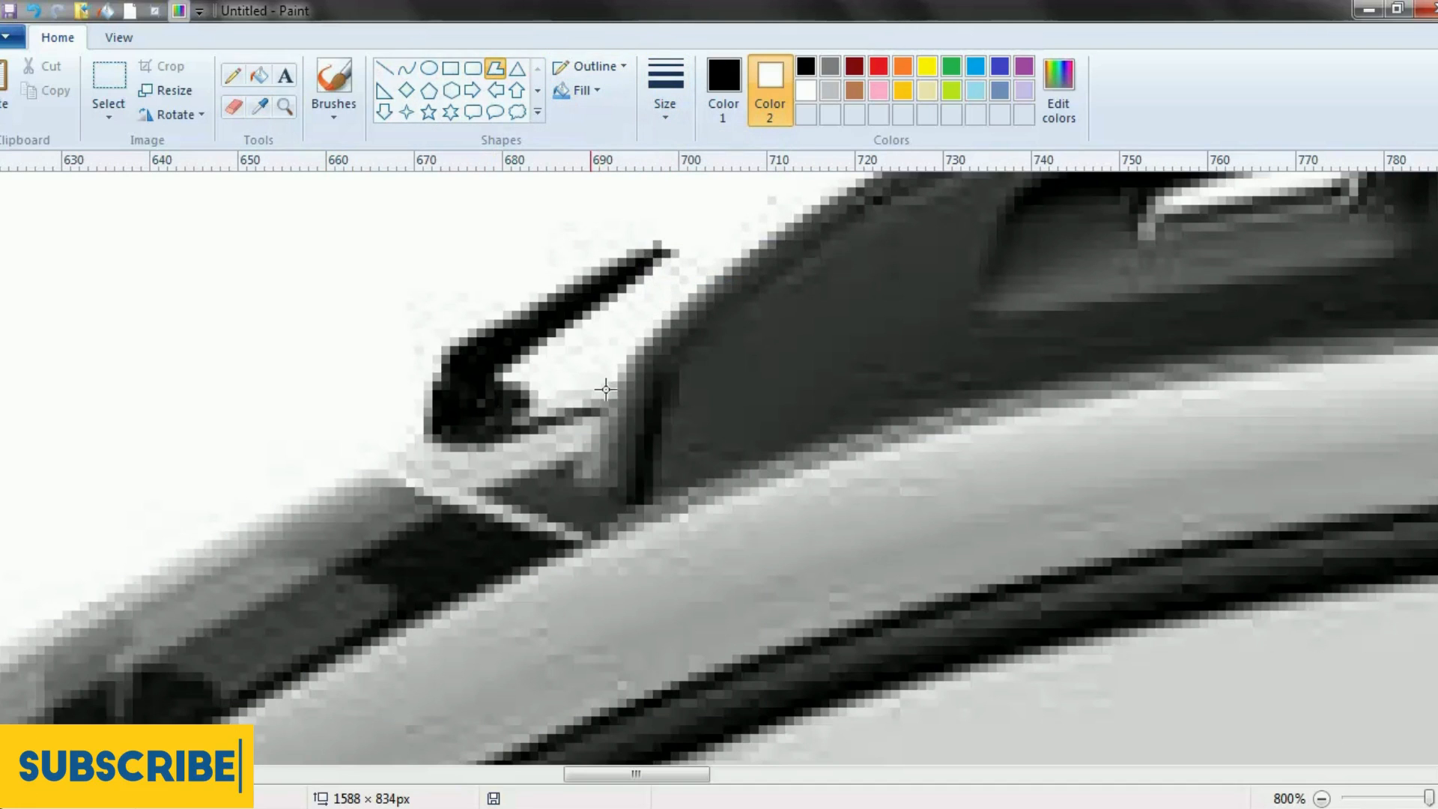
{"action": "left_click", "coordinate": [499, 418]}
{"action": "left_click", "coordinate": [490, 375]}
{"action": "left_click", "coordinate": [657, 259]}
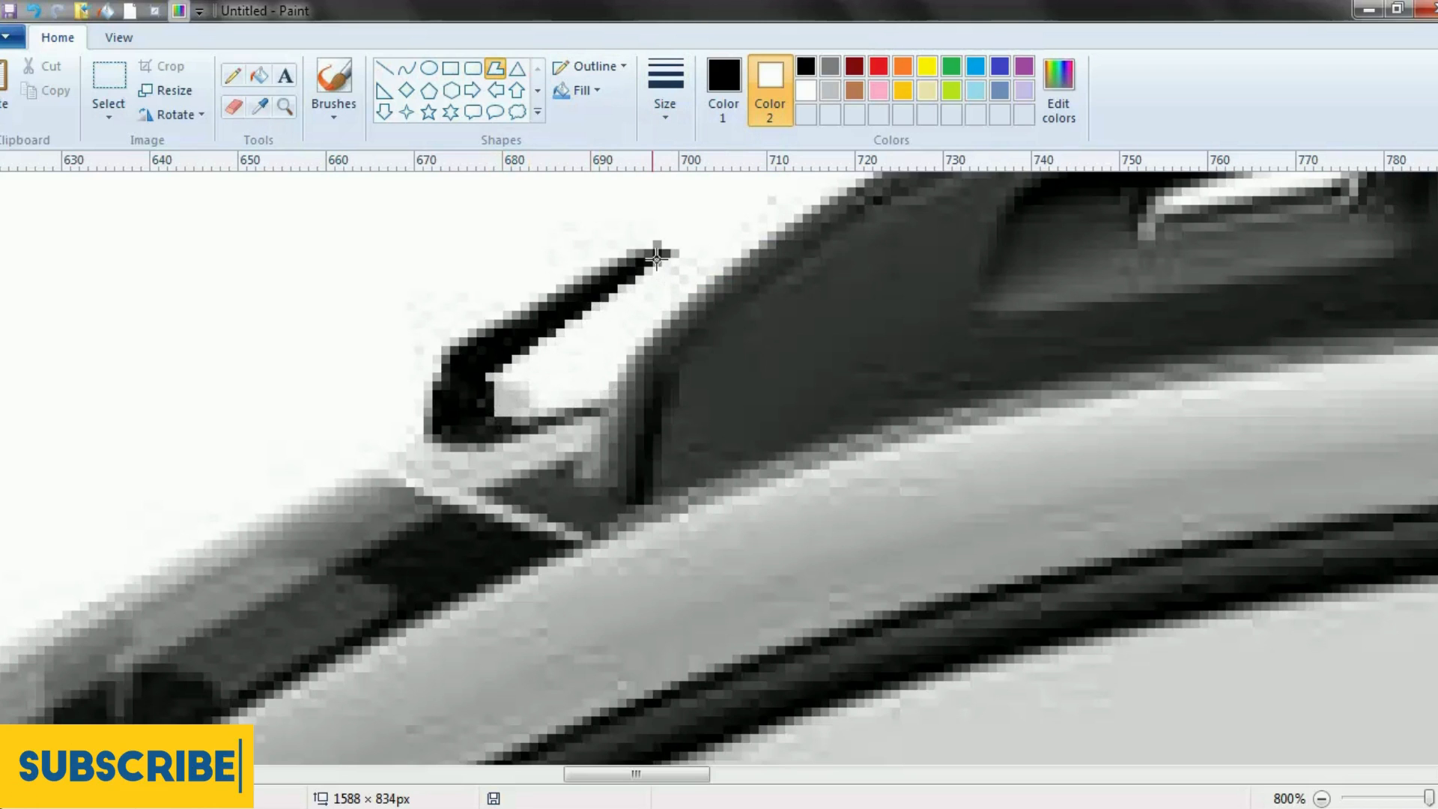
{"action": "left_click", "coordinate": [655, 252]}
Give the antenna polygon a solid fill, add the sampled black as a custom colour and use it for the fill.
{"action": "left_click", "coordinate": [586, 91]}
{"action": "left_click", "coordinate": [596, 135]}
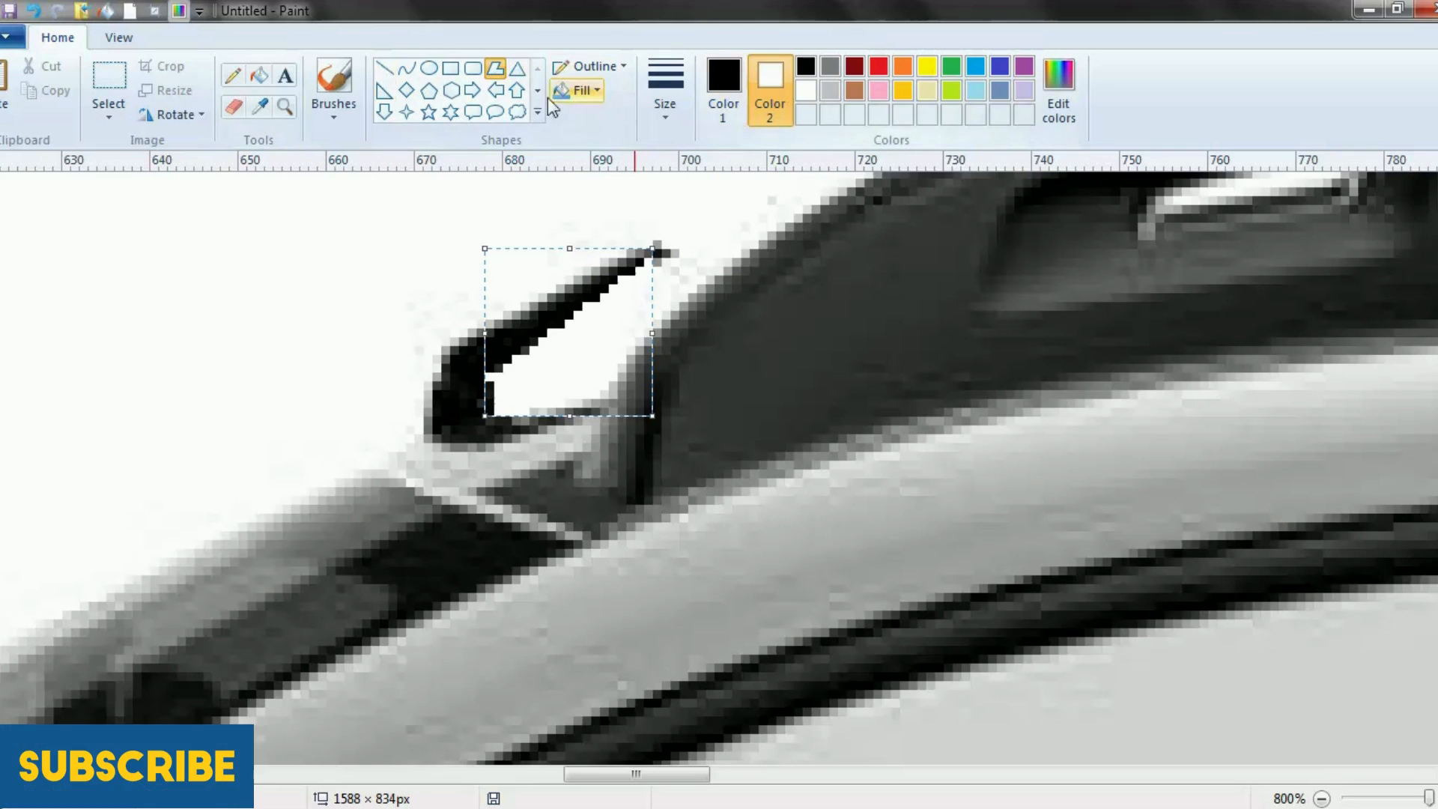
{"action": "left_click", "coordinate": [724, 88]}
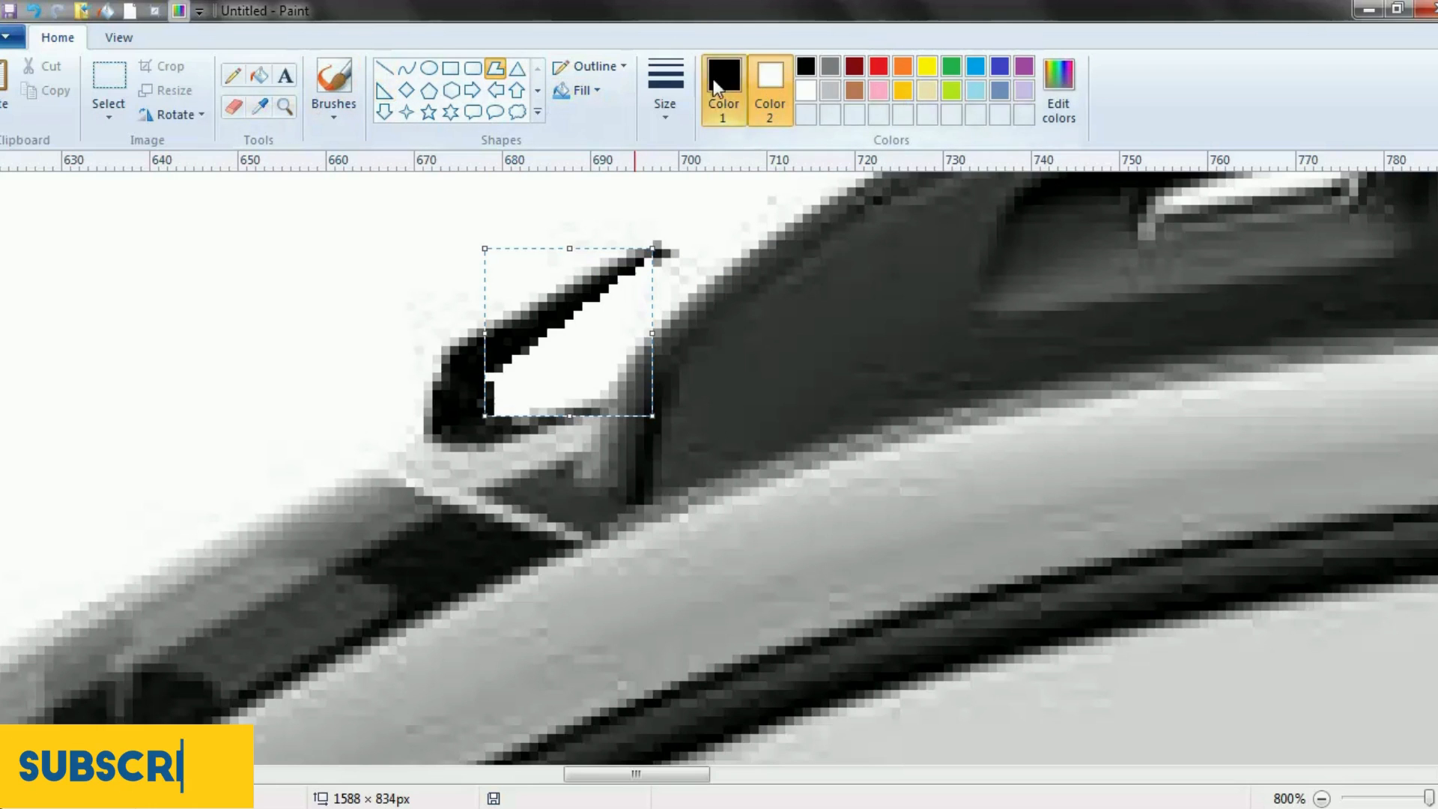
{"action": "left_click", "coordinate": [1059, 90]}
{"action": "left_click", "coordinate": [524, 554]}
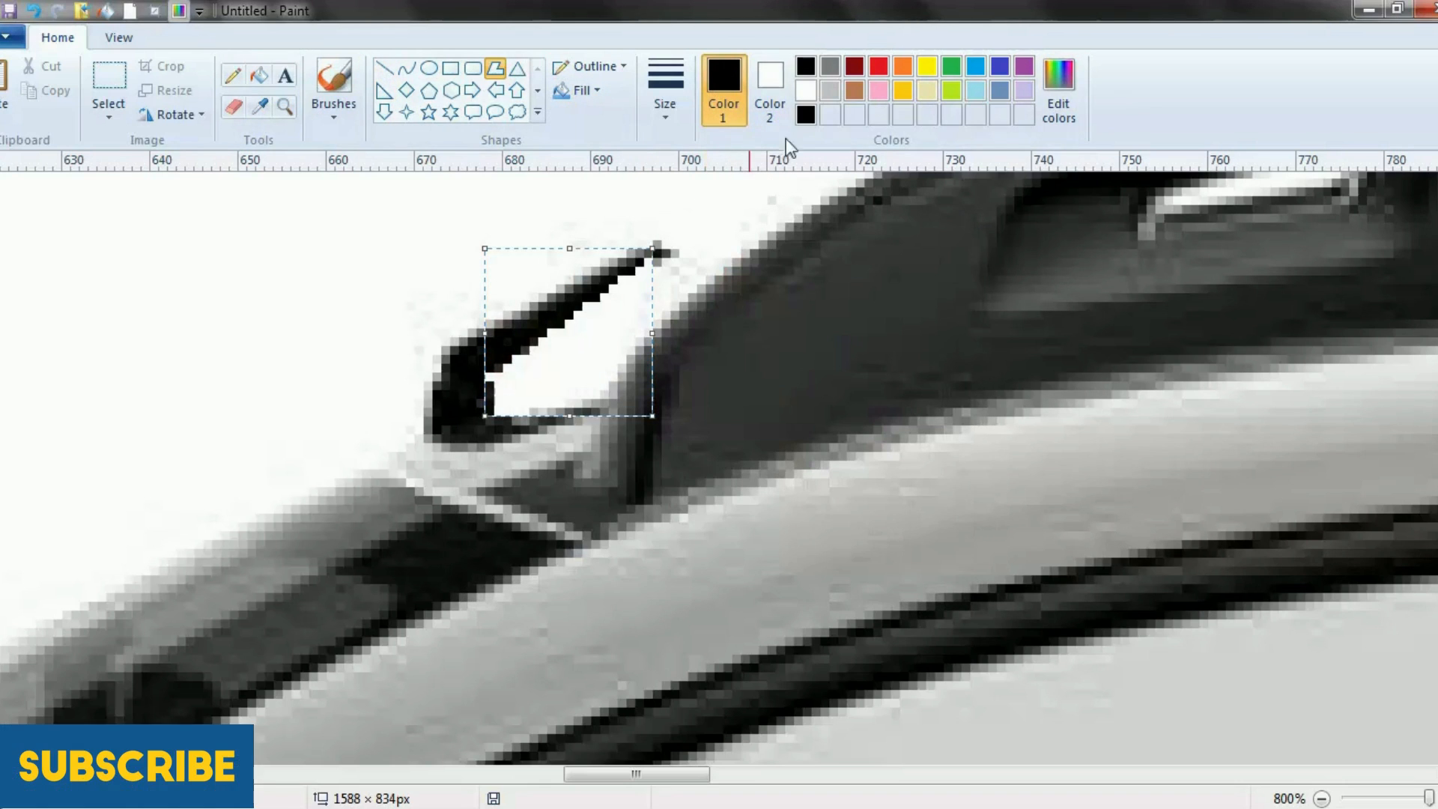
{"action": "left_click", "coordinate": [776, 98]}
{"action": "left_click", "coordinate": [803, 117]}
{"action": "left_click", "coordinate": [794, 334]}
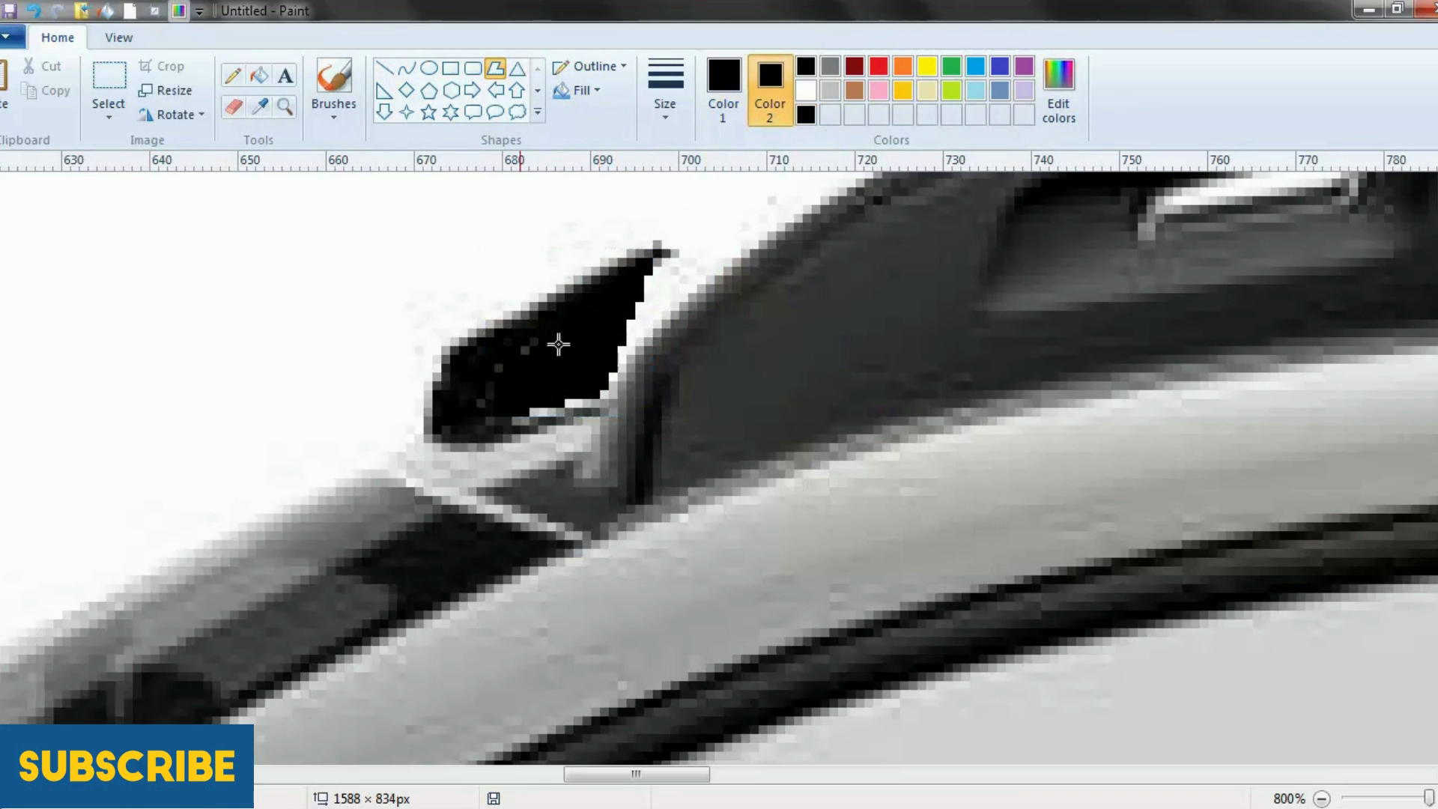
Examine the whole car with the filled antenna base and the new roof carrier.
{"action": "left_click", "coordinate": [284, 107]}
{"action": "right_click", "coordinate": [479, 336]}
{"action": "right_click", "coordinate": [479, 336]}
{"action": "right_click", "coordinate": [483, 339]}
{"action": "right_click", "coordinate": [483, 340]}
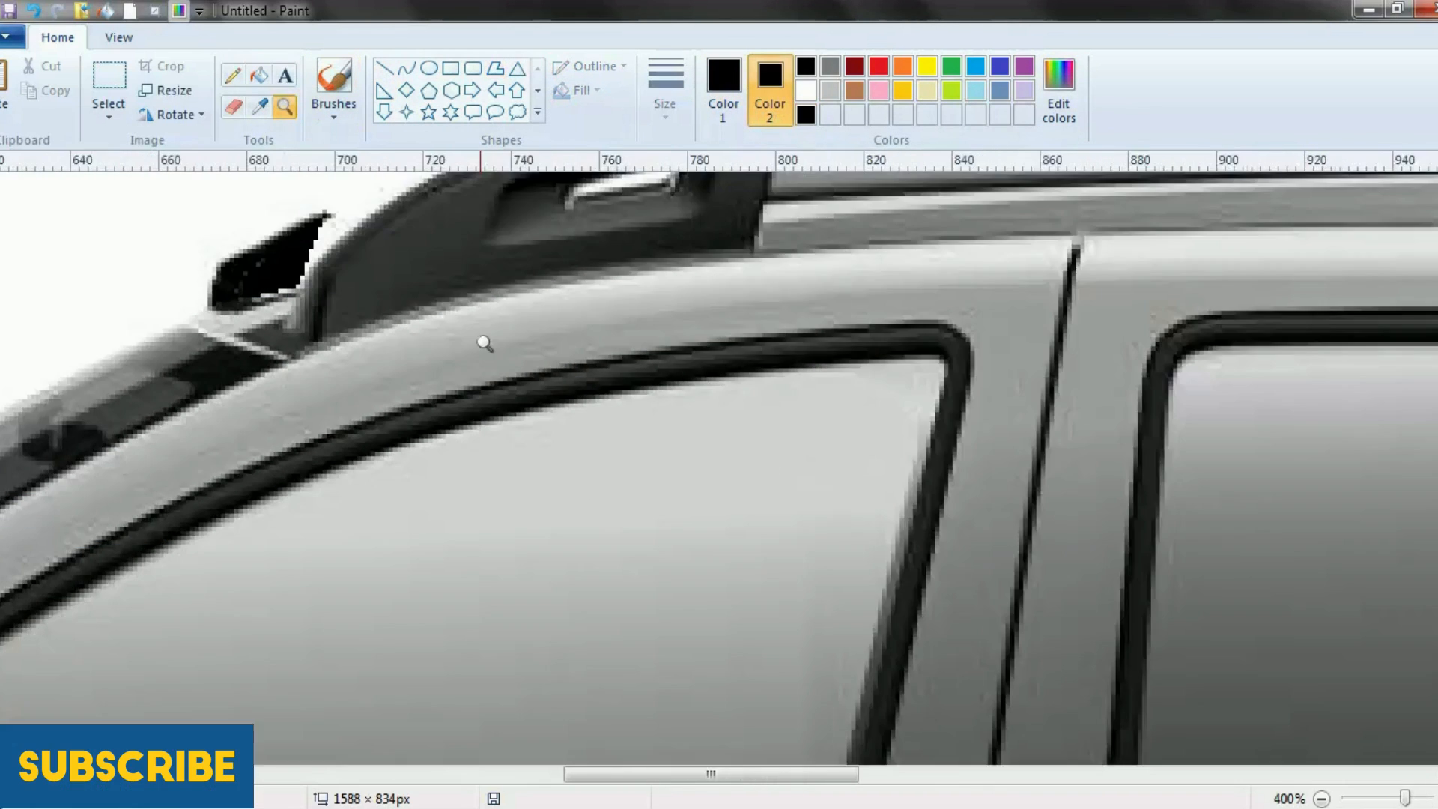
{"action": "right_click", "coordinate": [464, 337]}
{"action": "right_click", "coordinate": [438, 336]}
{"action": "right_click", "coordinate": [442, 334]}
{"action": "right_click", "coordinate": [566, 309]}
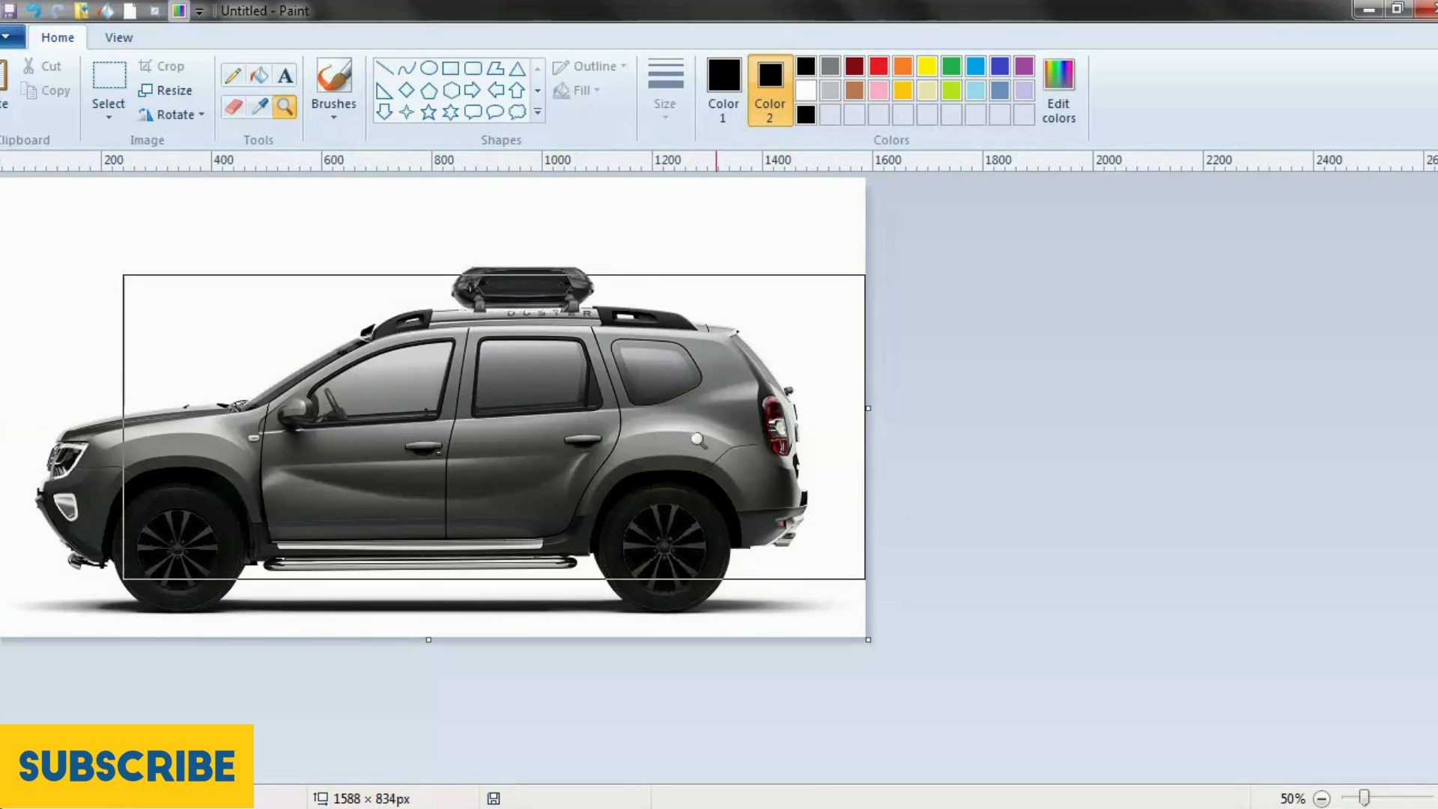
Draw a solid black arrow-shaped freeform polygon on the rear quarter panel between the rear side window and tail light.
{"action": "left_click", "coordinate": [605, 426]}
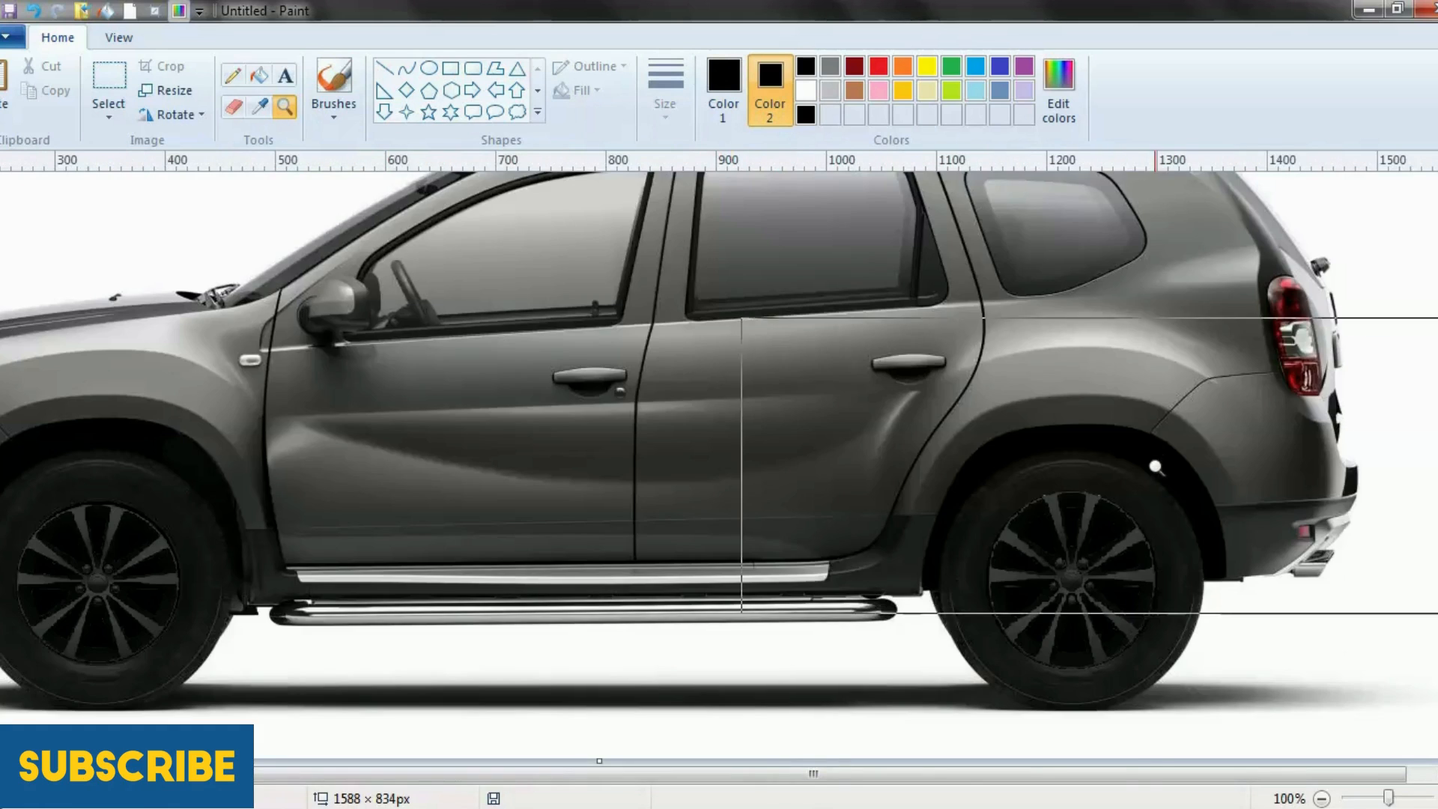
{"action": "left_click", "coordinate": [1156, 466]}
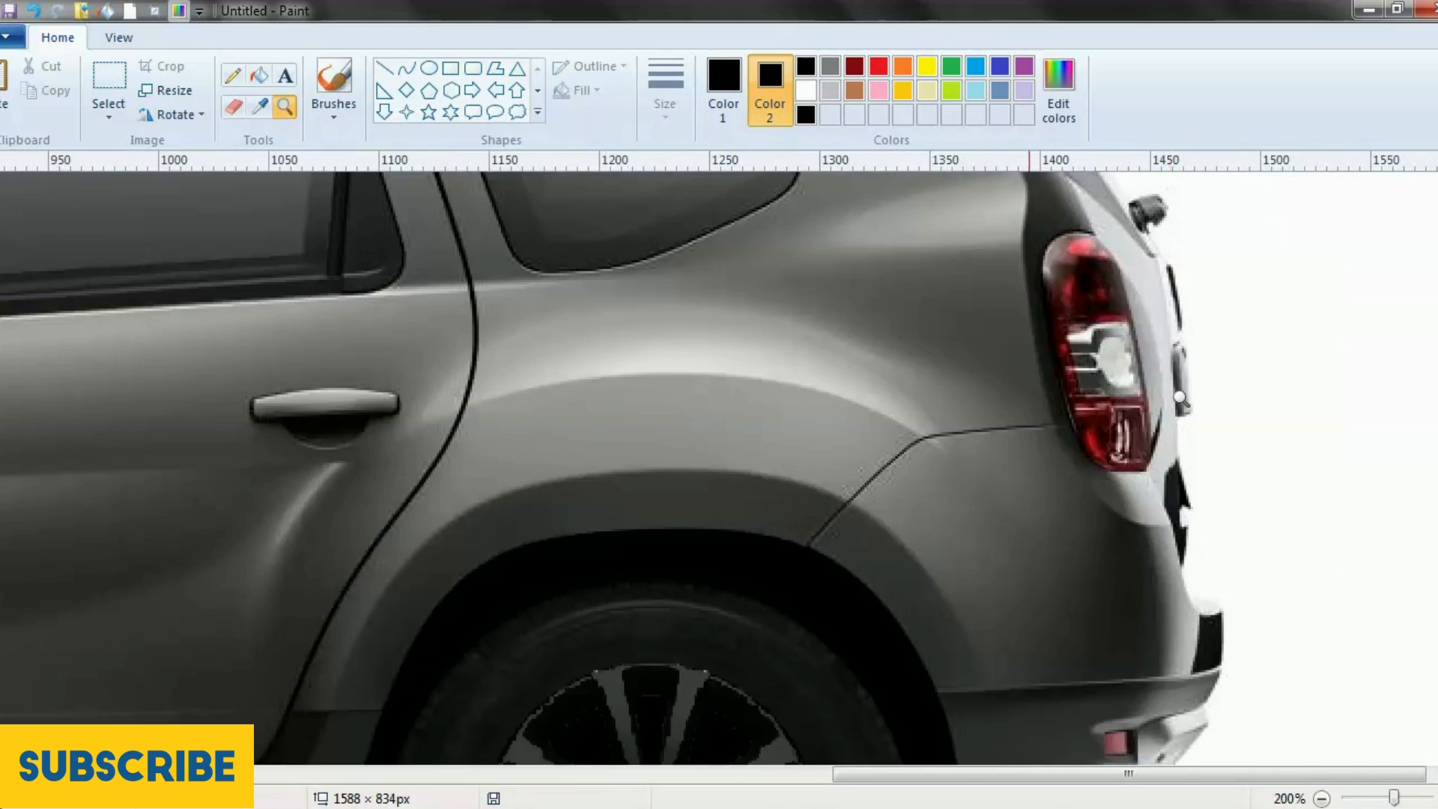
{"action": "scroll", "coordinate": [764, 379], "scroll_direction": "up", "scroll_amount": 2}
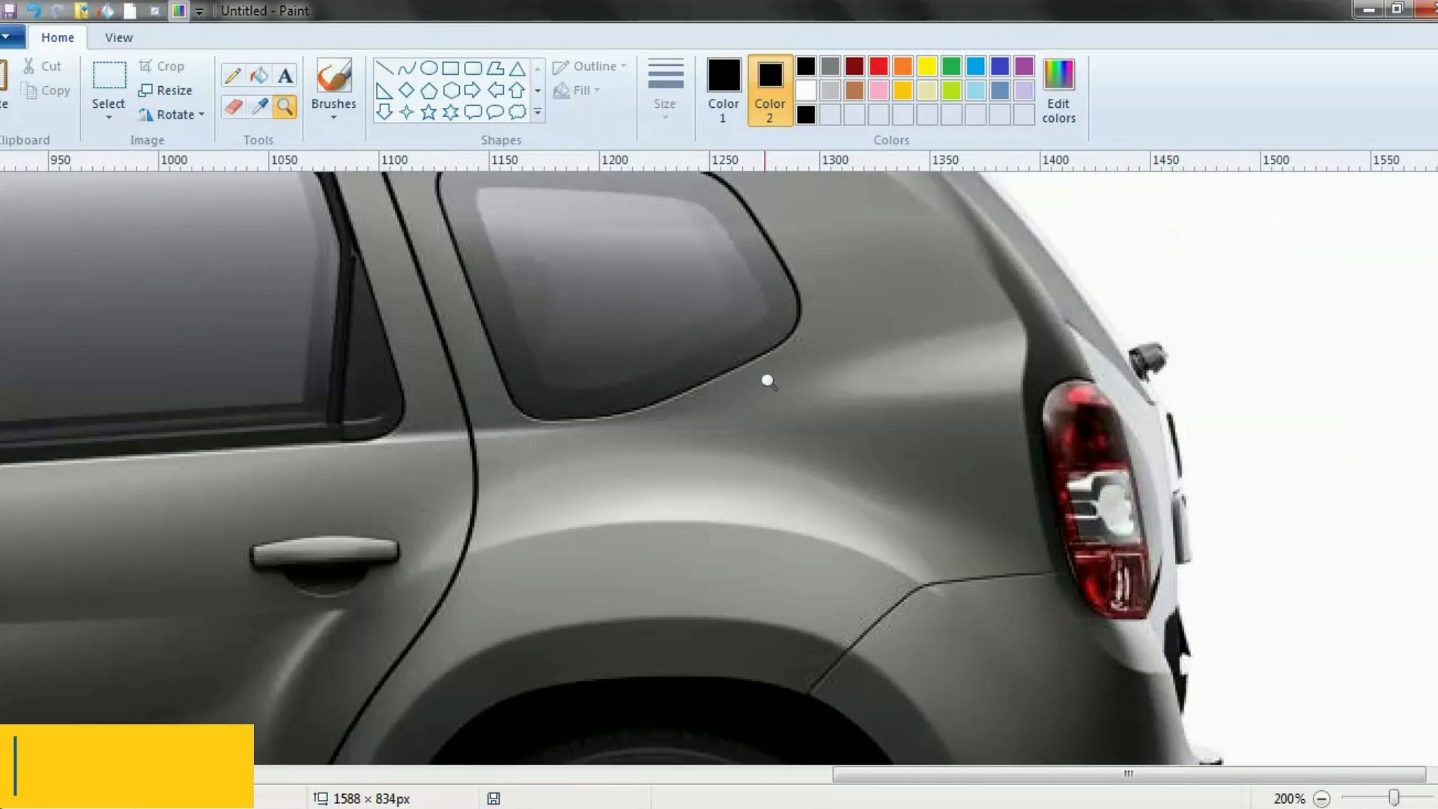
{"action": "left_click", "coordinate": [495, 68]}
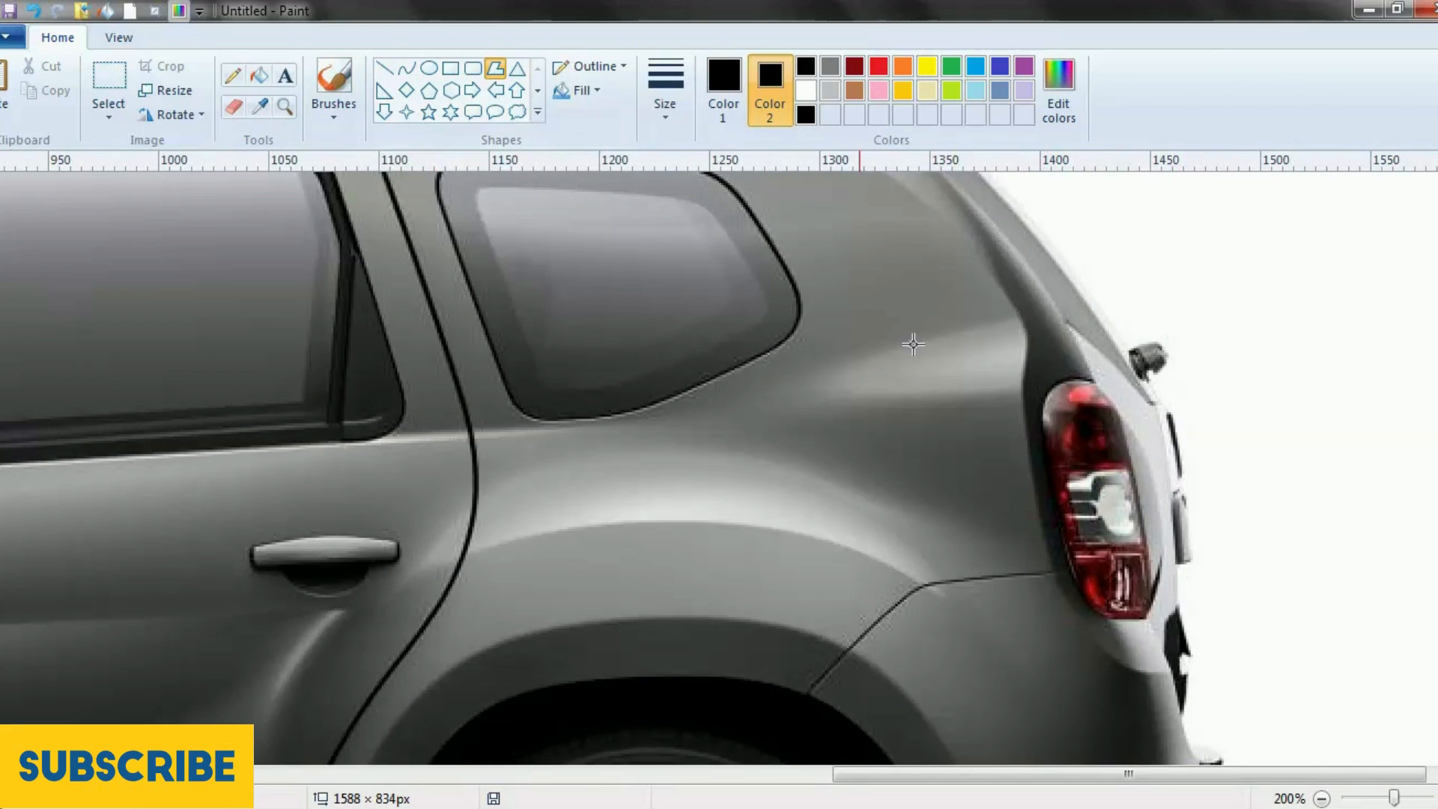
{"action": "left_click_drag", "start_coordinate": [550, 450], "coordinate": [1023, 324]}
{"action": "mouse_move", "coordinate": [809, 497]}
{"action": "left_mouse_down"}
{"action": "mouse_move", "coordinate": [1090, 644]}
{"action": "mouse_move", "coordinate": [1014, 581]}
{"action": "mouse_move", "coordinate": [1036, 546]}
{"action": "mouse_move", "coordinate": [936, 483]}
{"action": "left_mouse_up"}
{"action": "left_click", "coordinate": [1016, 324]}
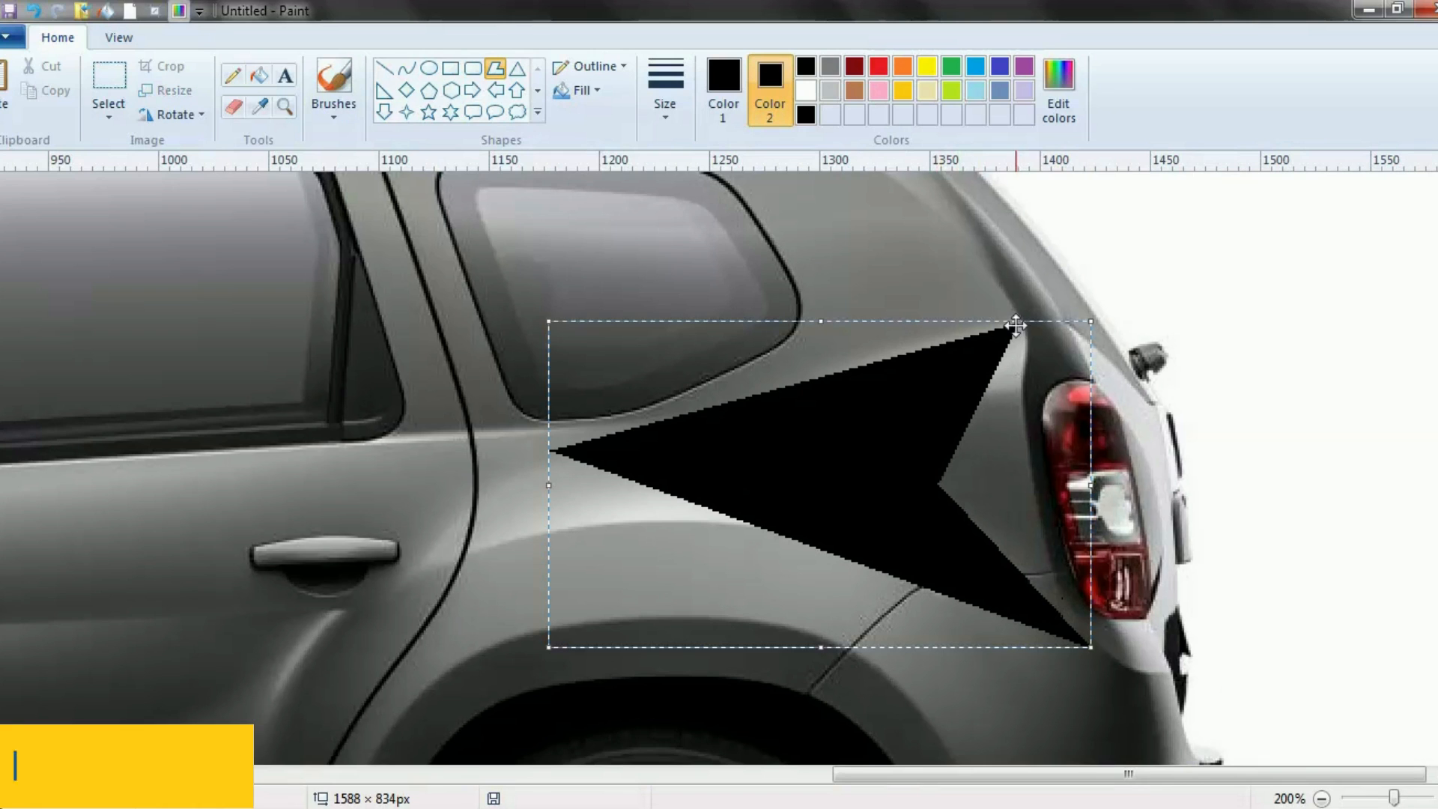
Change the polygon's fill to Natural pencil, then shrink and shift it to fit between the rear door edge and tail light.
{"action": "left_click", "coordinate": [599, 89]}
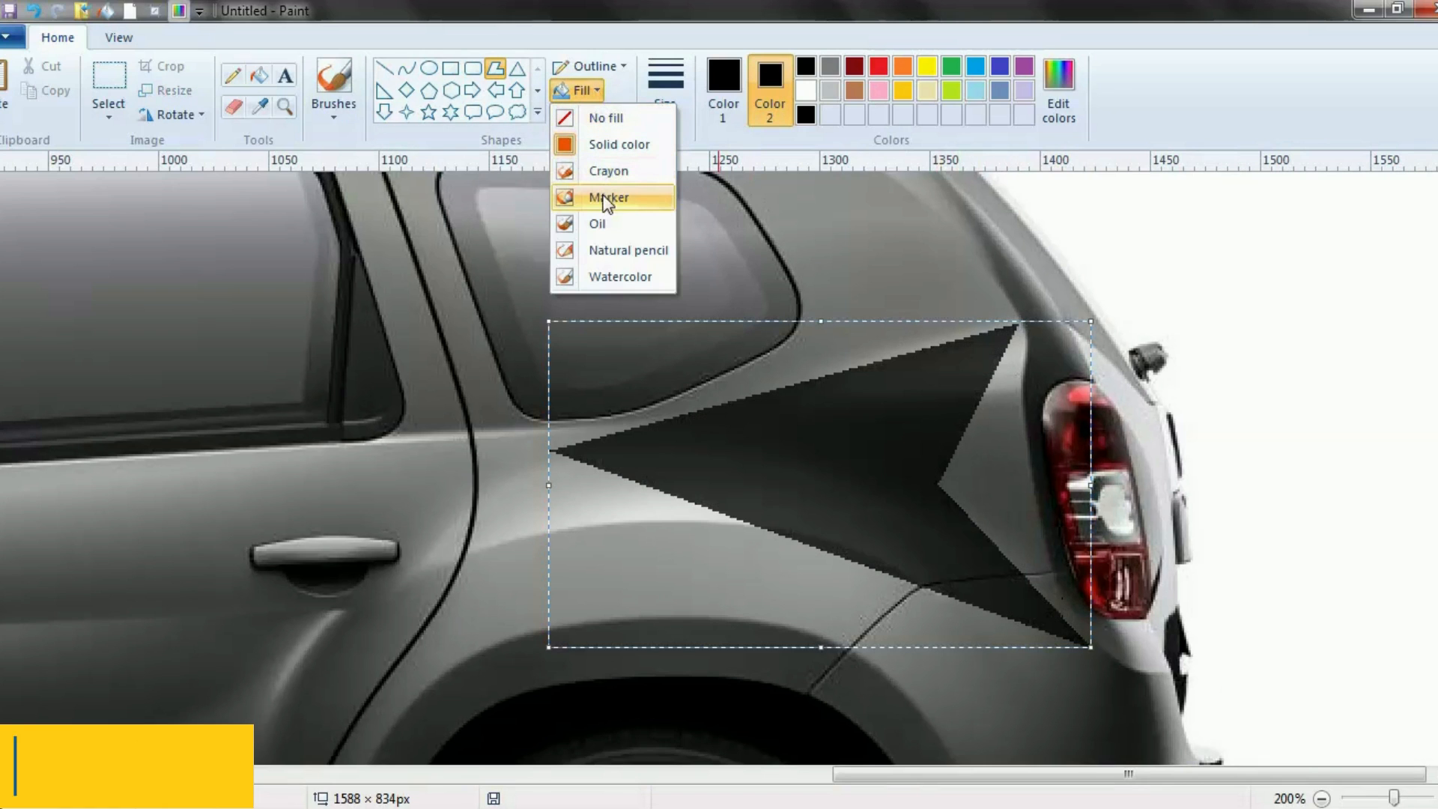
{"action": "left_click", "coordinate": [599, 253]}
{"action": "left_click_drag", "start_coordinate": [819, 652], "coordinate": [838, 580]}
{"action": "left_click_drag", "start_coordinate": [1092, 455], "coordinate": [944, 454]}
{"action": "mouse_move", "coordinate": [828, 462]}
{"action": "left_mouse_down"}
{"action": "mouse_move", "coordinate": [969, 482]}
{"action": "mouse_move", "coordinate": [989, 400]}
{"action": "mouse_move", "coordinate": [996, 424]}
{"action": "mouse_move", "coordinate": [973, 437]}
{"action": "mouse_move", "coordinate": [968, 484]}
{"action": "mouse_move", "coordinate": [953, 470]}
{"action": "left_mouse_up"}
{"action": "mouse_move", "coordinate": [673, 463]}
{"action": "left_mouse_down"}
{"action": "mouse_move", "coordinate": [450, 450]}
{"action": "mouse_move", "coordinate": [466, 453]}
{"action": "left_mouse_up"}
{"action": "left_click", "coordinate": [649, 597]}
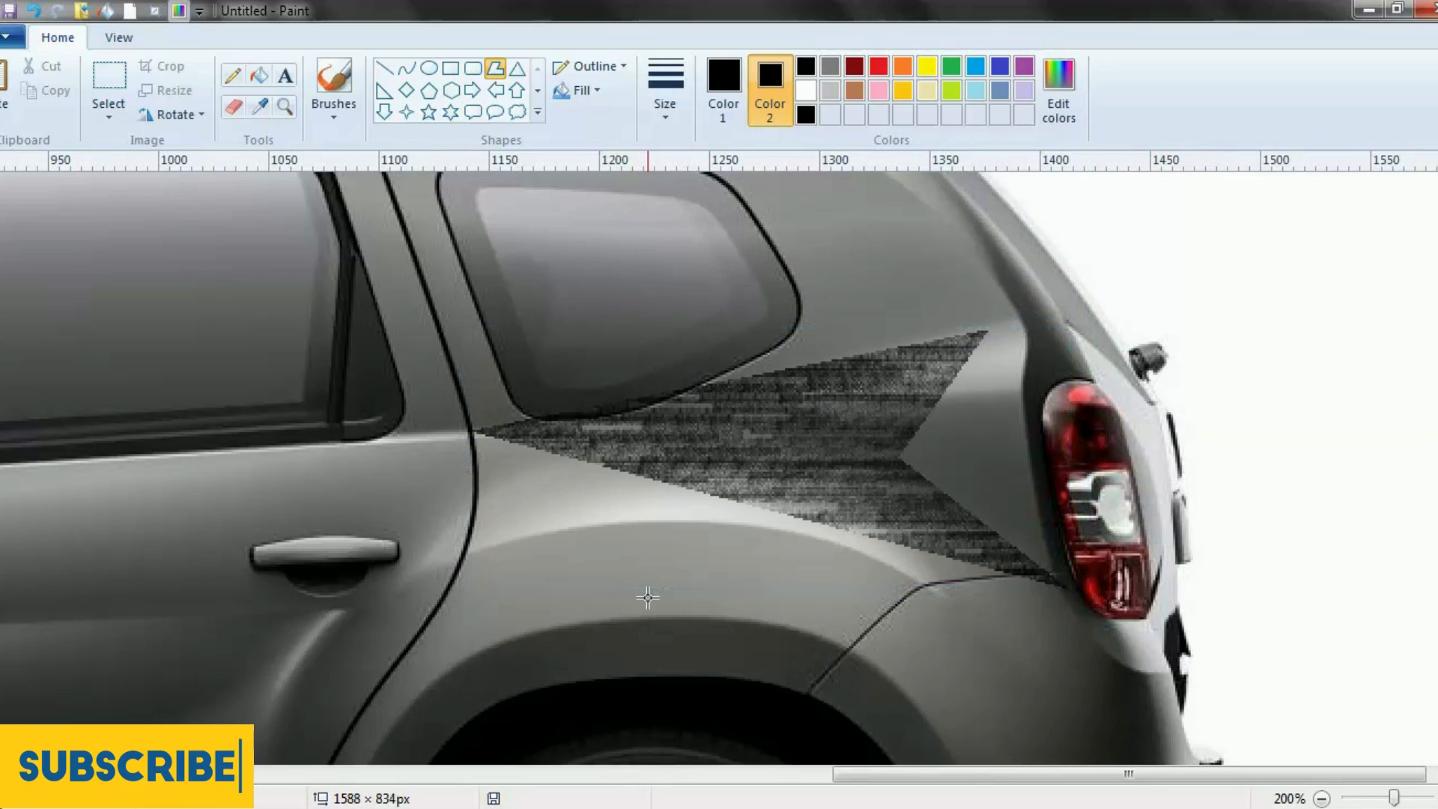
Check the textured rear quarter panel graphic against the whole car.
{"action": "left_click", "coordinate": [293, 105]}
{"action": "right_click", "coordinate": [759, 465]}
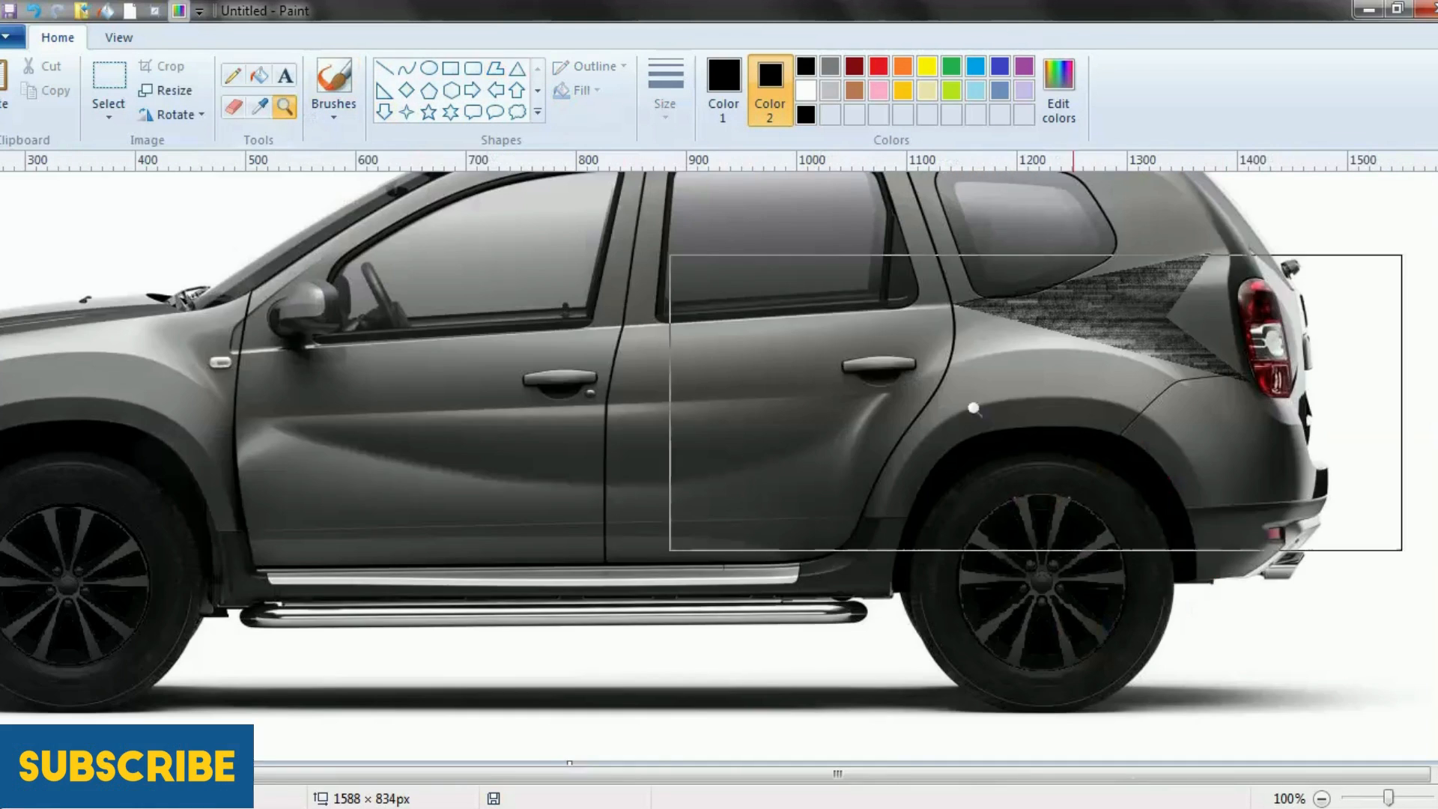
{"action": "scroll", "coordinate": [1067, 403], "scroll_direction": "up", "scroll_amount": 1}
{"action": "scroll", "coordinate": [1075, 409], "scroll_direction": "down", "scroll_amount": 1}
{"action": "right_click", "coordinate": [1072, 426]}
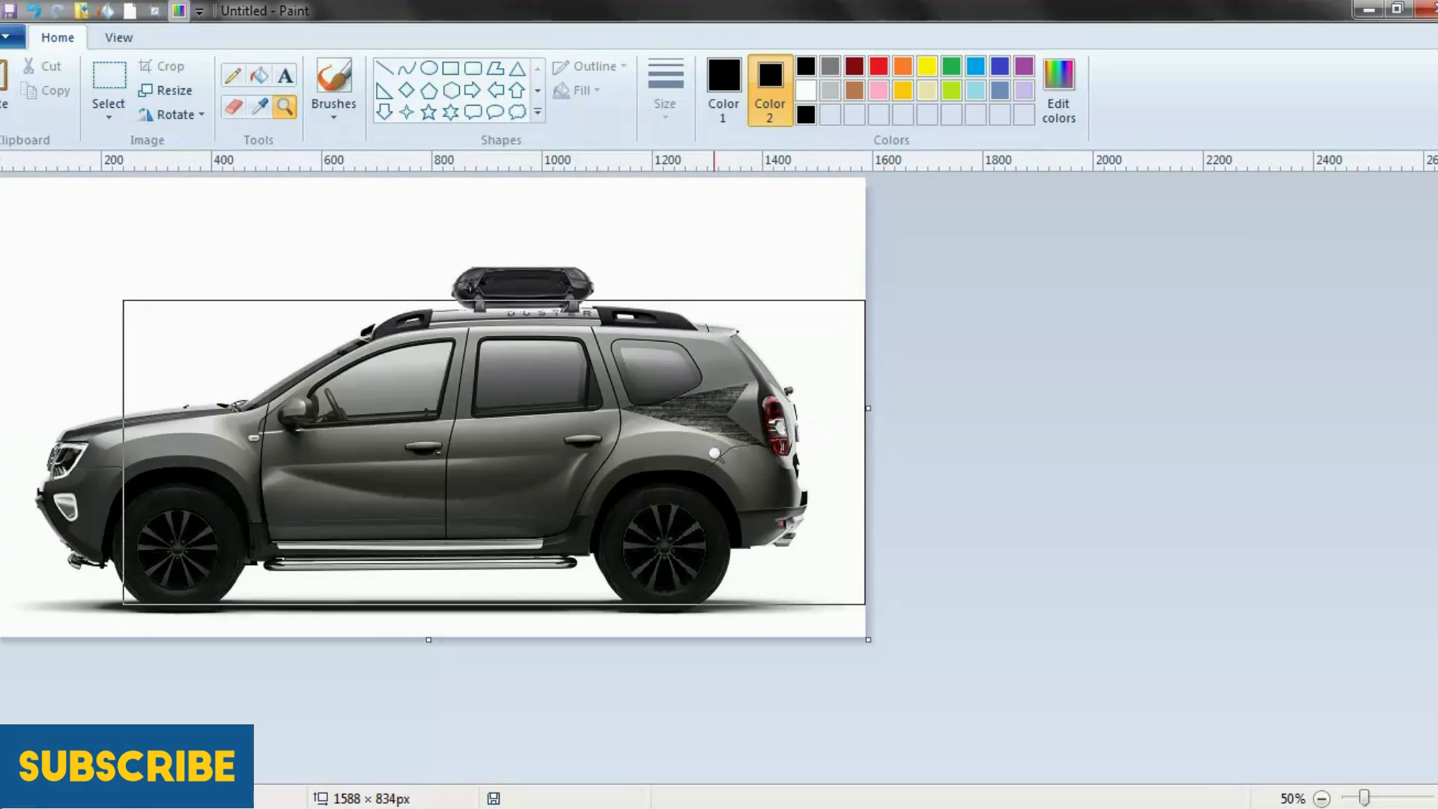
Draw a textured freeform polygon filling the notch between the rear quarter panel graphic and the tail light.
{"action": "left_click", "coordinate": [821, 437]}
{"action": "left_click", "coordinate": [1144, 411]}
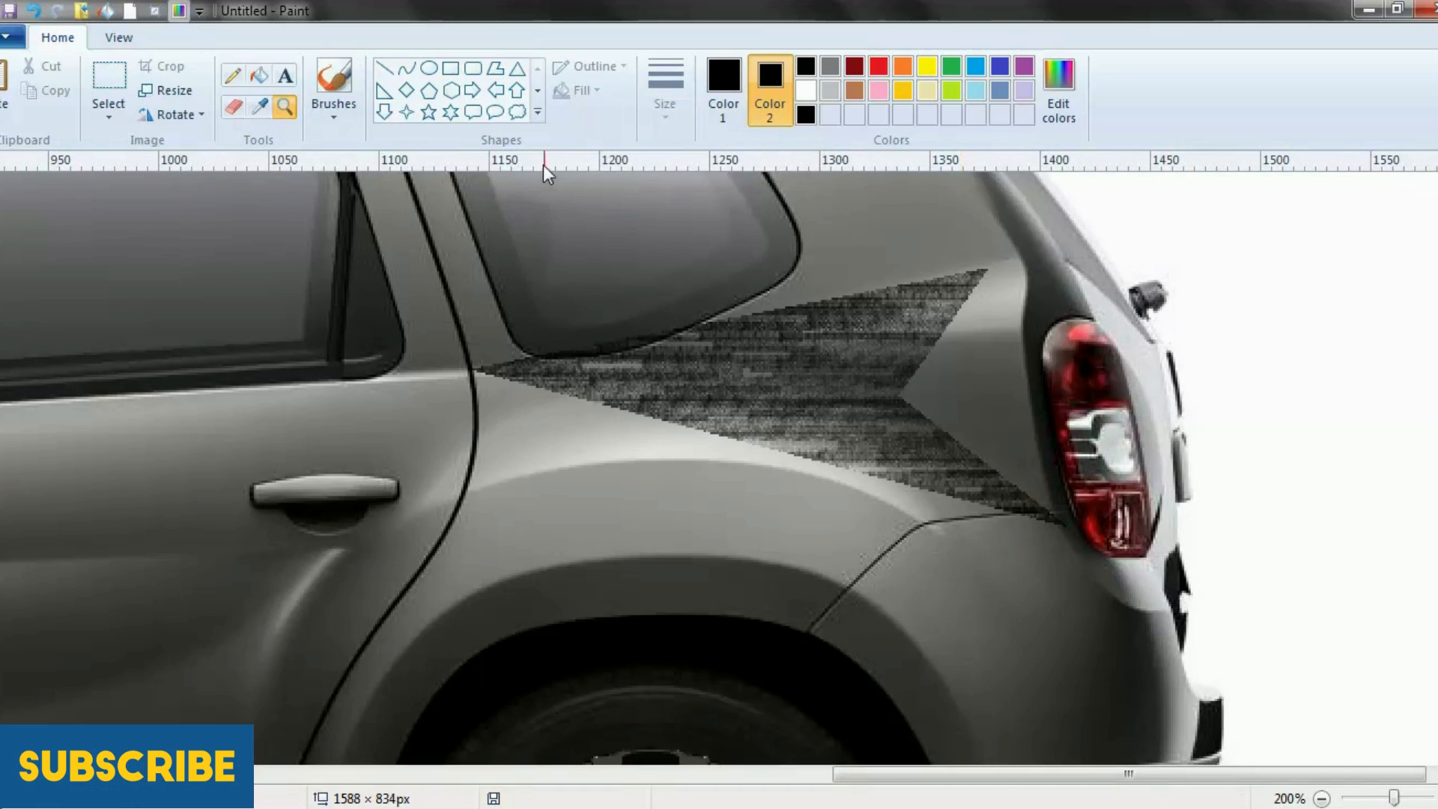
{"action": "left_click", "coordinate": [497, 70]}
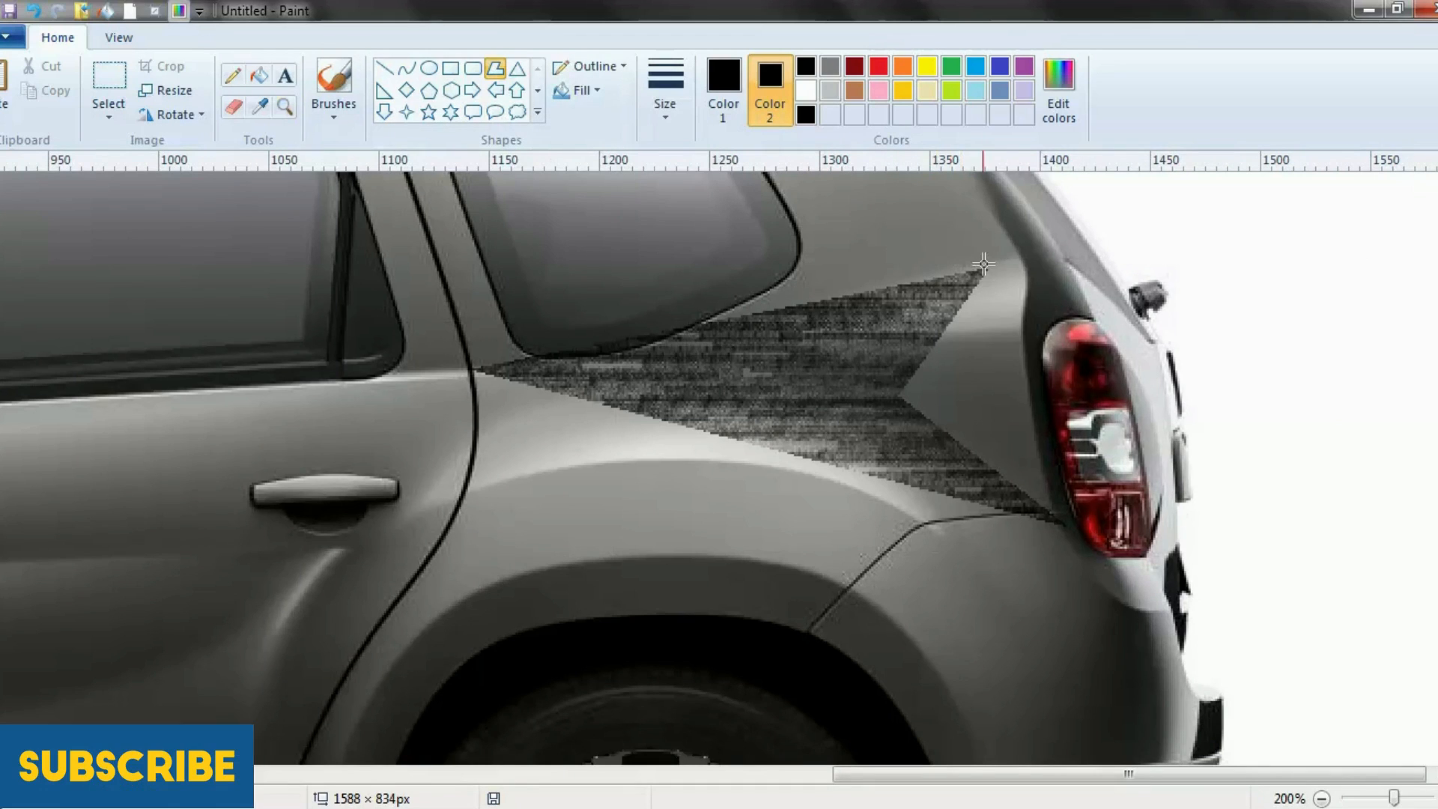
{"action": "left_click_drag", "start_coordinate": [895, 392], "coordinate": [1058, 522]}
{"action": "left_click", "coordinate": [1032, 380]}
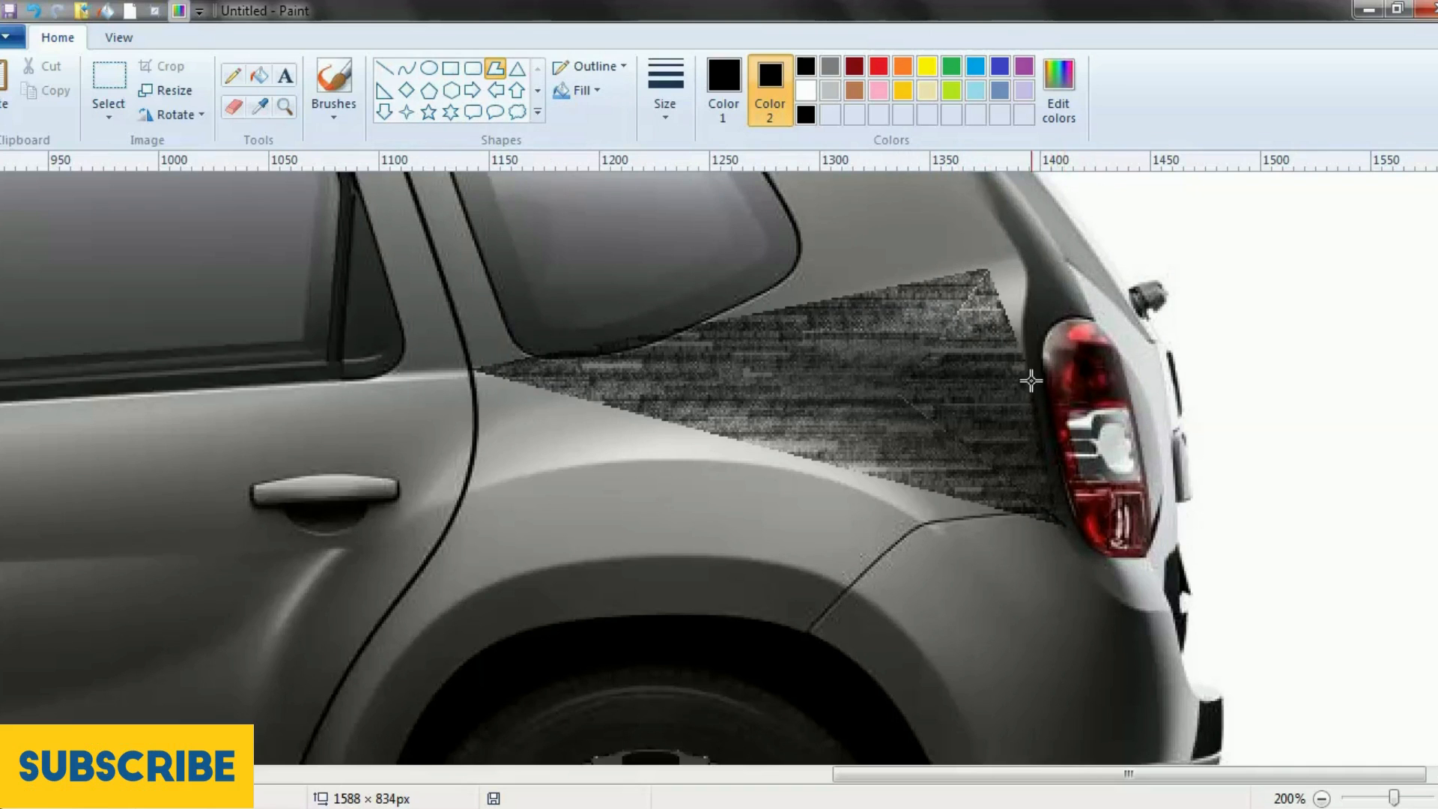
{"action": "left_click_drag", "start_coordinate": [1025, 322], "coordinate": [1028, 260]}
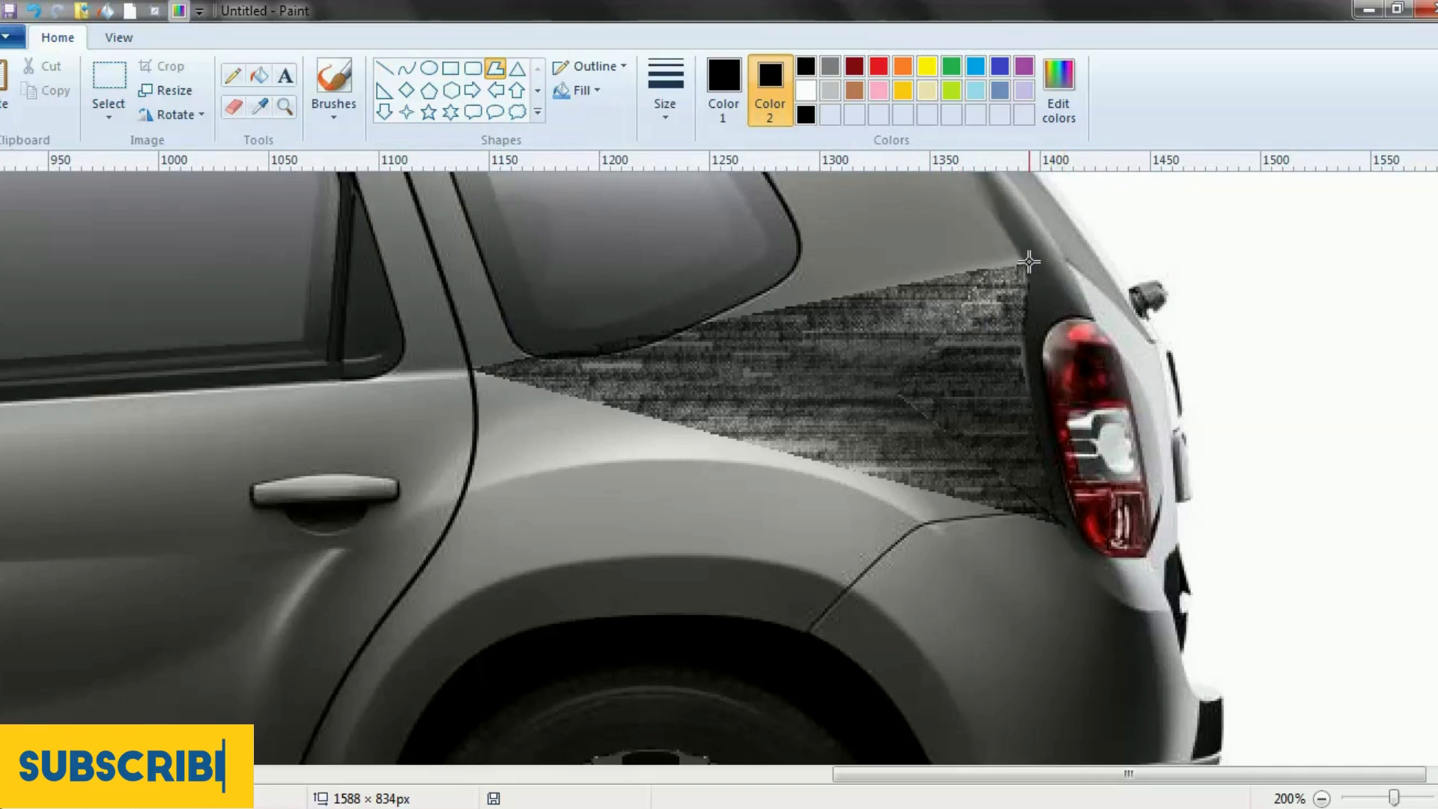
{"action": "double_click", "coordinate": [980, 267]}
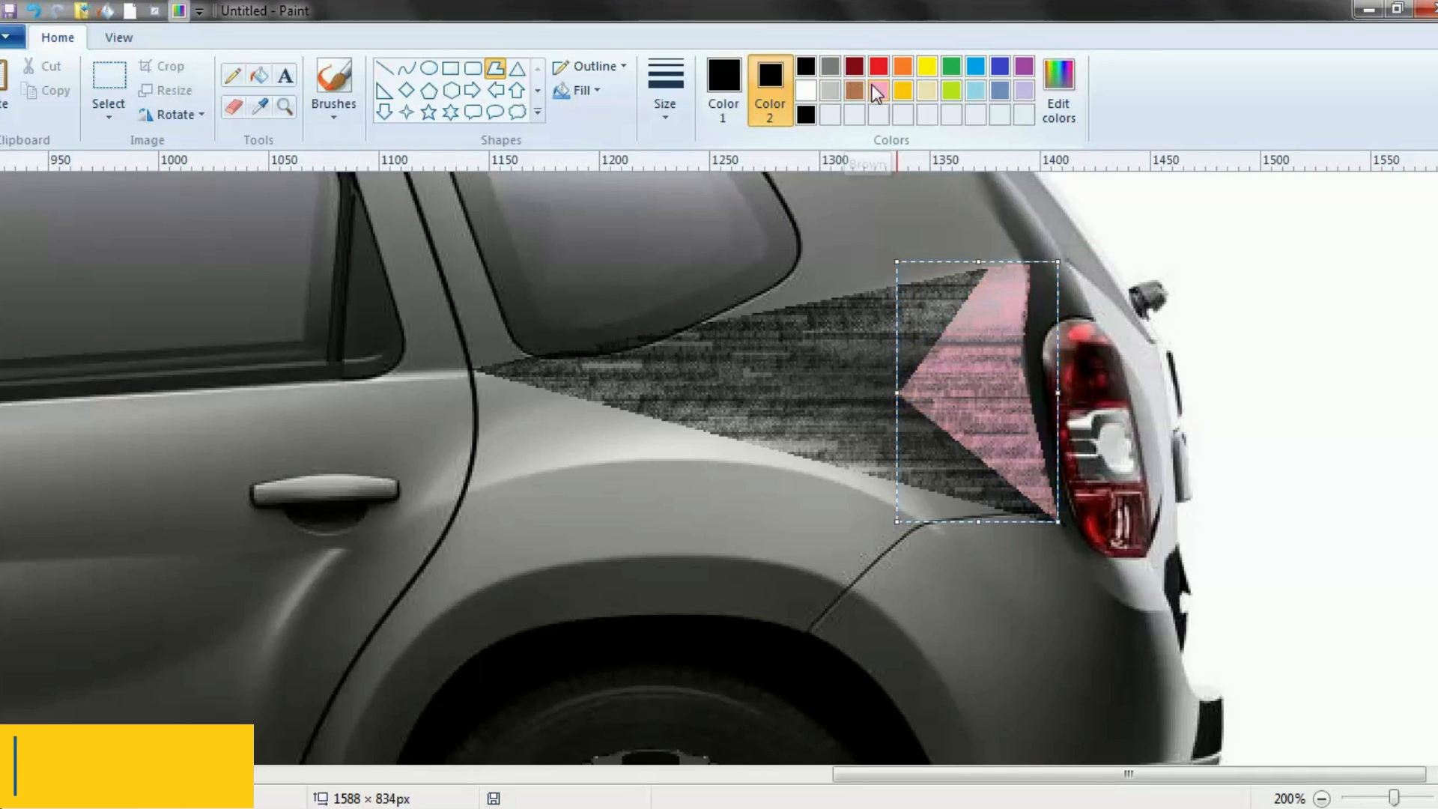
Define a custom dark teal colour (red 0, green 44, blue 60) and apply it as the new polygon's fill.
{"action": "left_click", "coordinate": [1059, 88]}
{"action": "left_click_drag", "start_coordinate": [880, 300], "coordinate": [920, 292]}
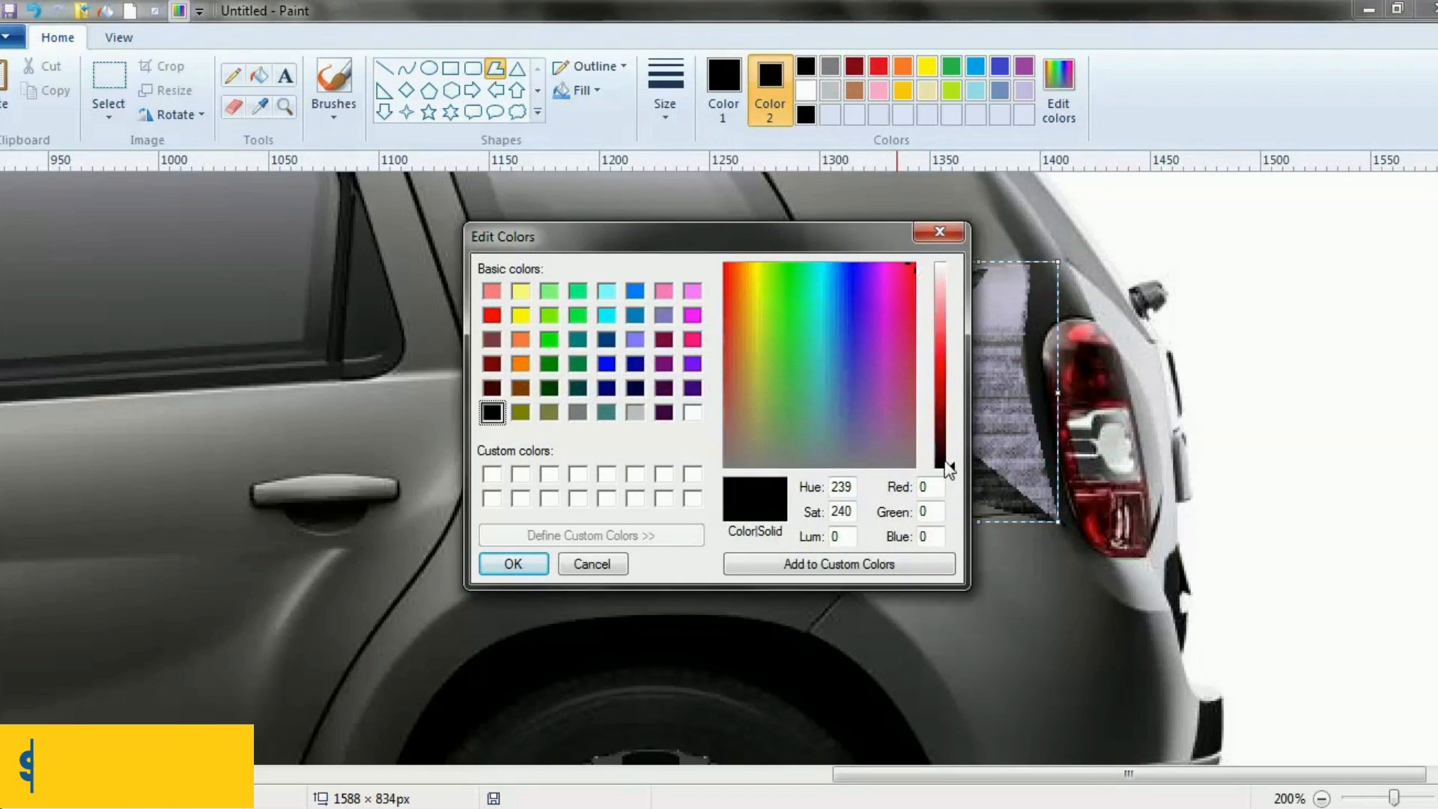
{"action": "left_click_drag", "start_coordinate": [950, 470], "coordinate": [957, 459]}
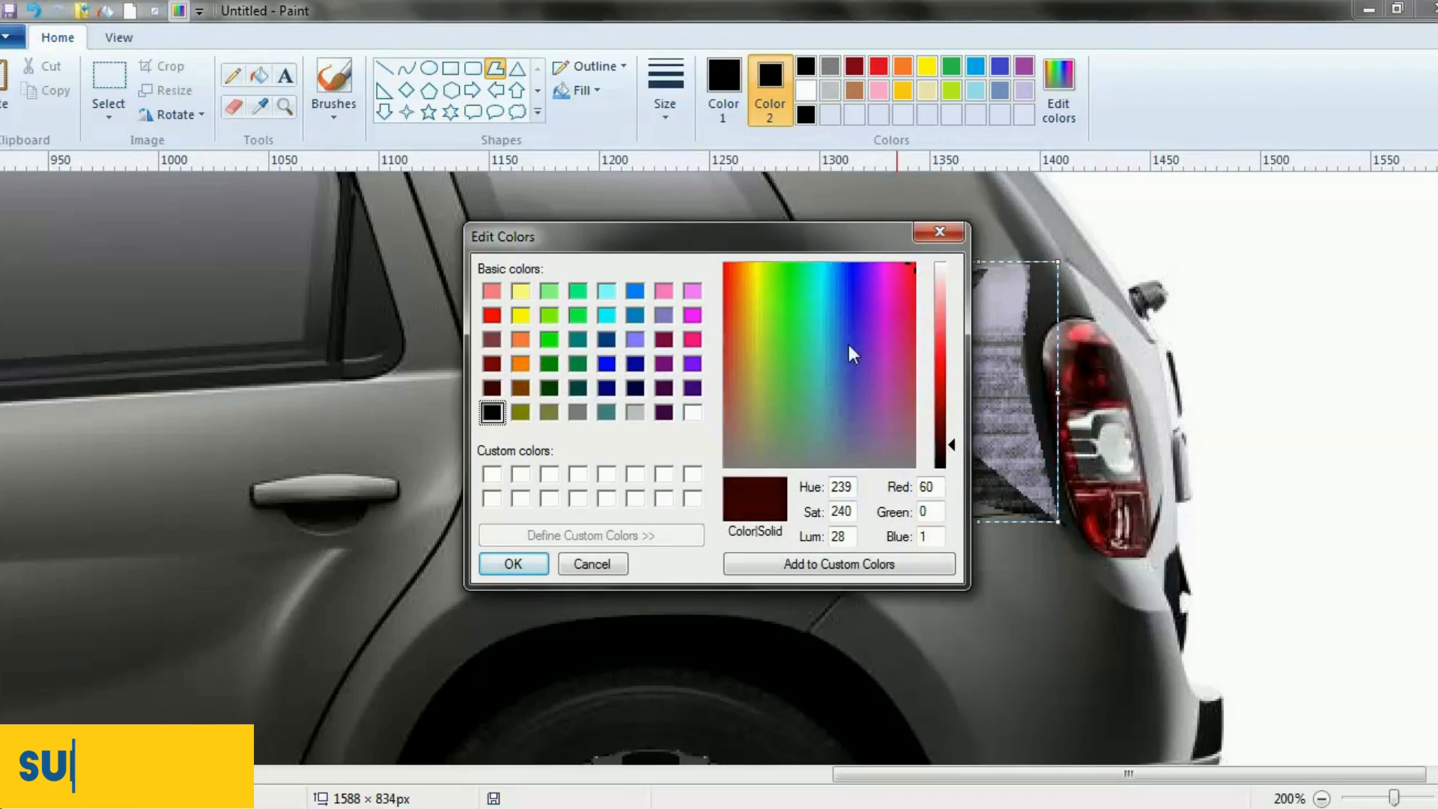
{"action": "left_click_drag", "start_coordinate": [848, 345], "coordinate": [828, 263]}
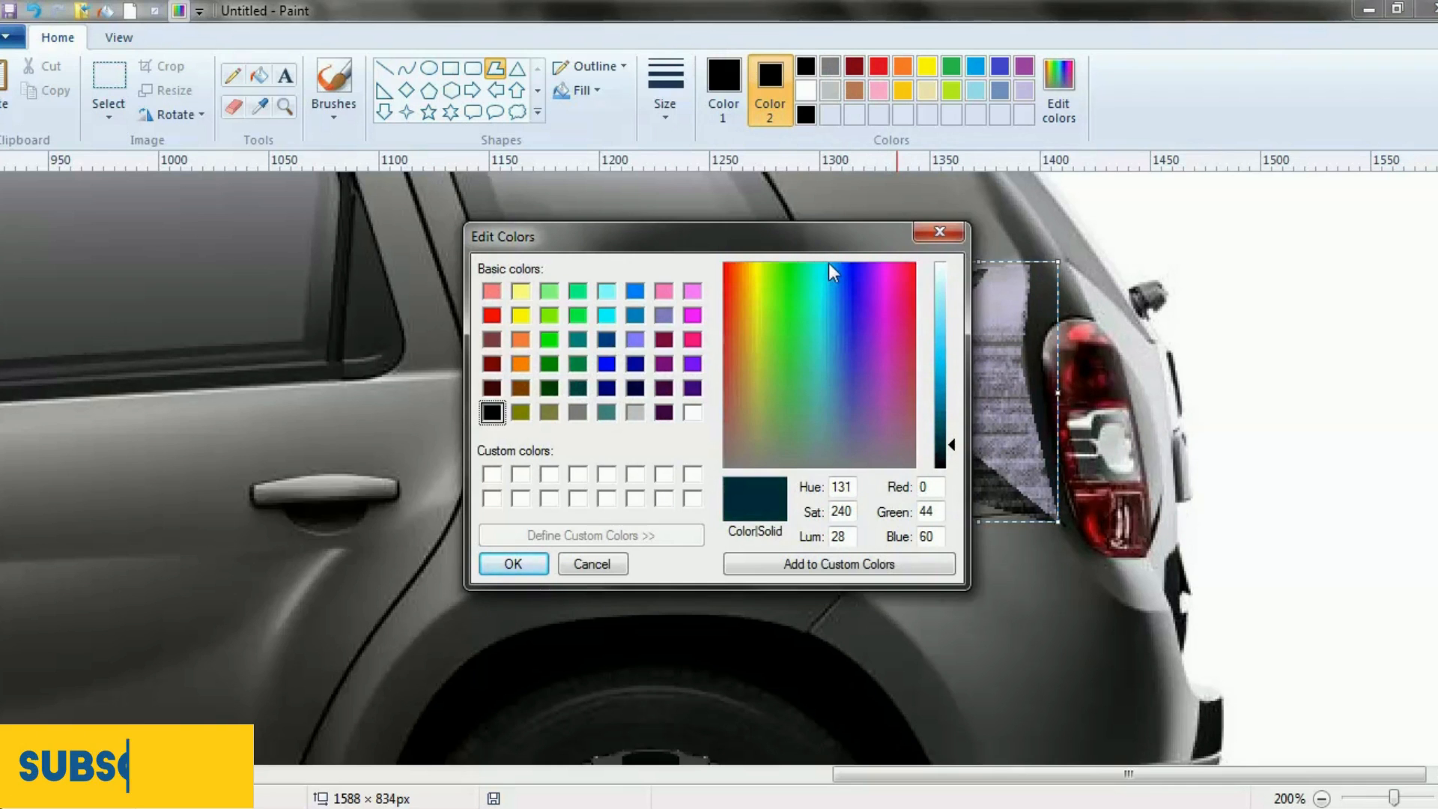
{"action": "left_click", "coordinate": [513, 564]}
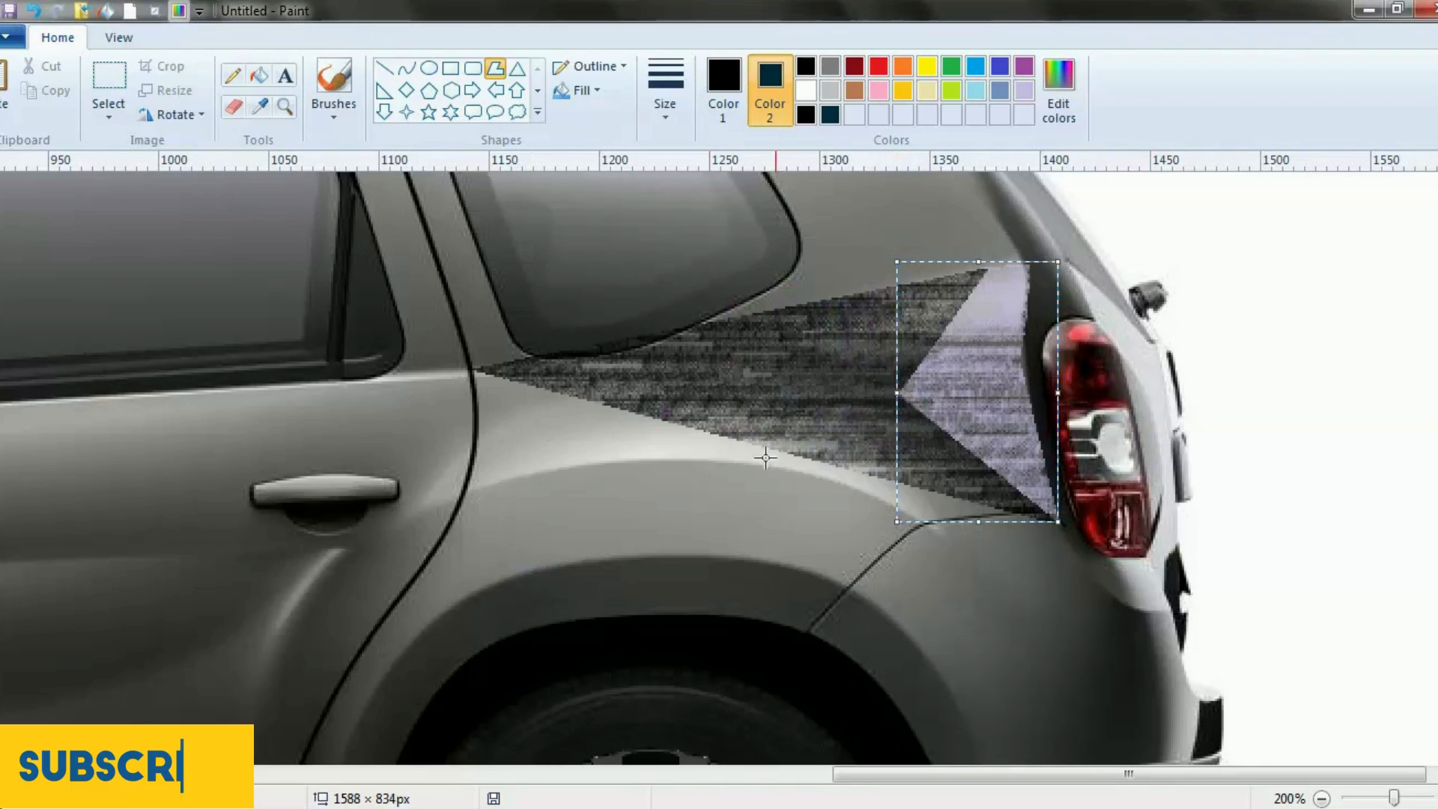
{"action": "left_click", "coordinate": [838, 118]}
{"action": "left_click", "coordinate": [838, 118]}
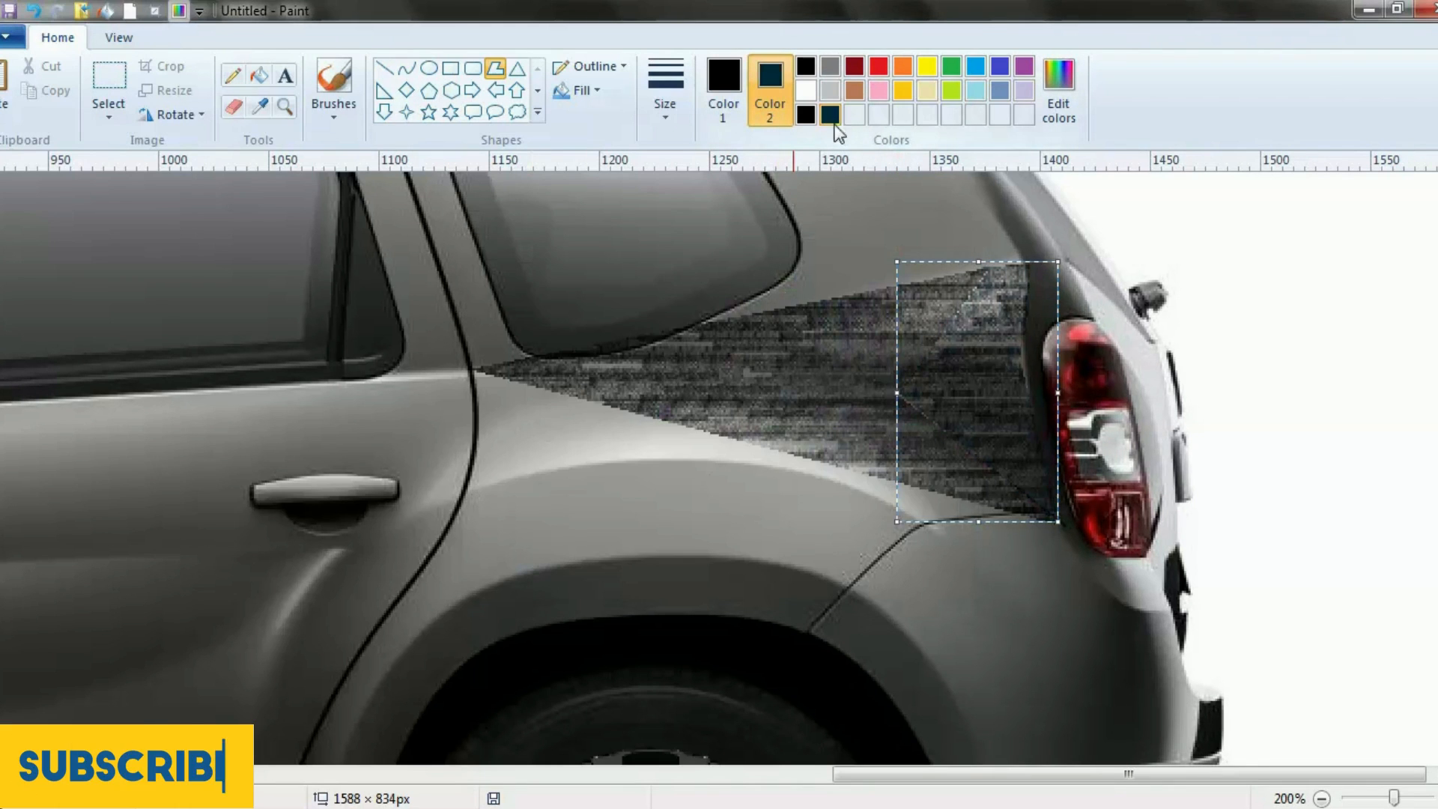
{"action": "left_click", "coordinate": [830, 119]}
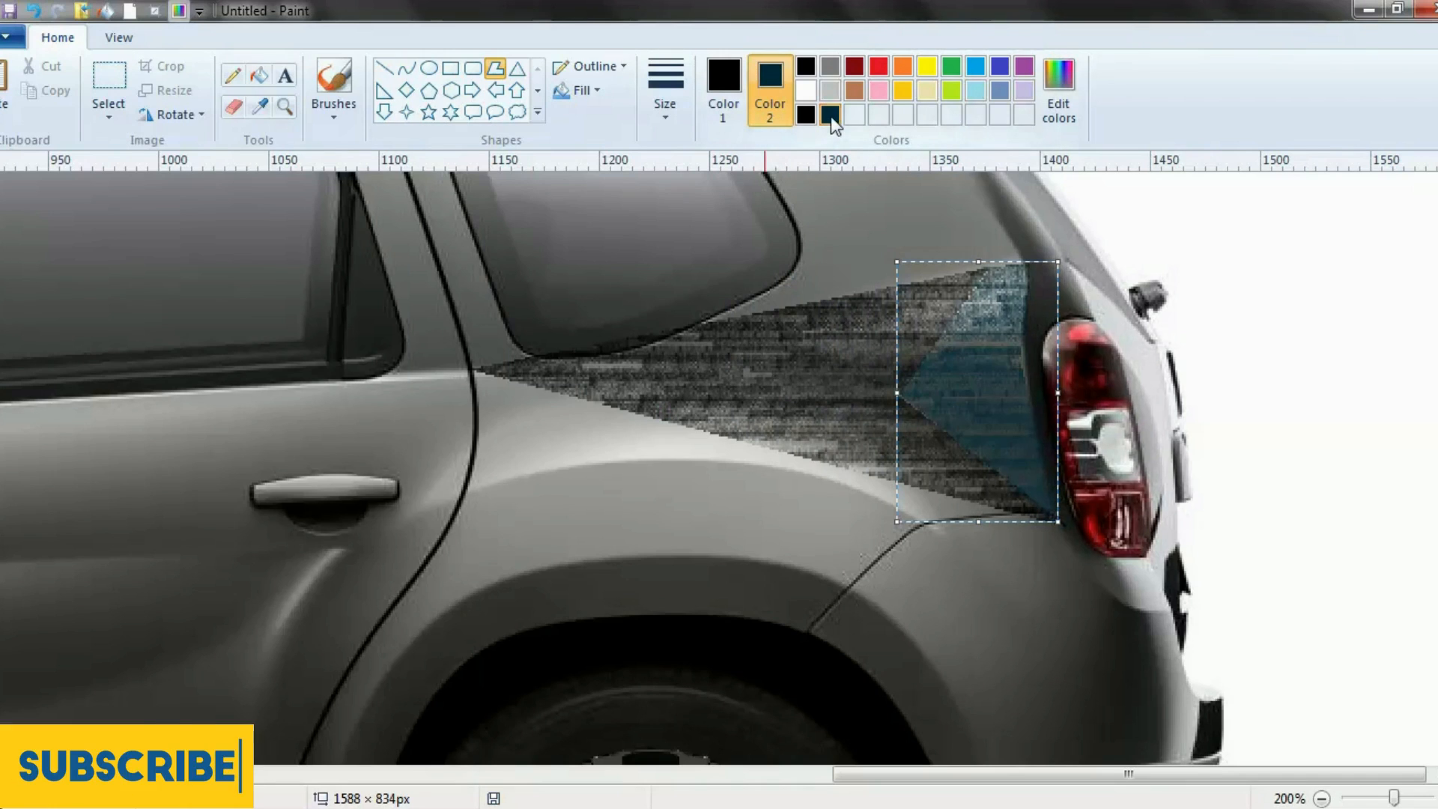
{"action": "left_click", "coordinate": [630, 207]}
Stretch a narrow clean slice of the roof rail over the white specks ahead of the carrier's front foot.
{"action": "left_click", "coordinate": [288, 107]}
{"action": "right_click", "coordinate": [588, 295]}
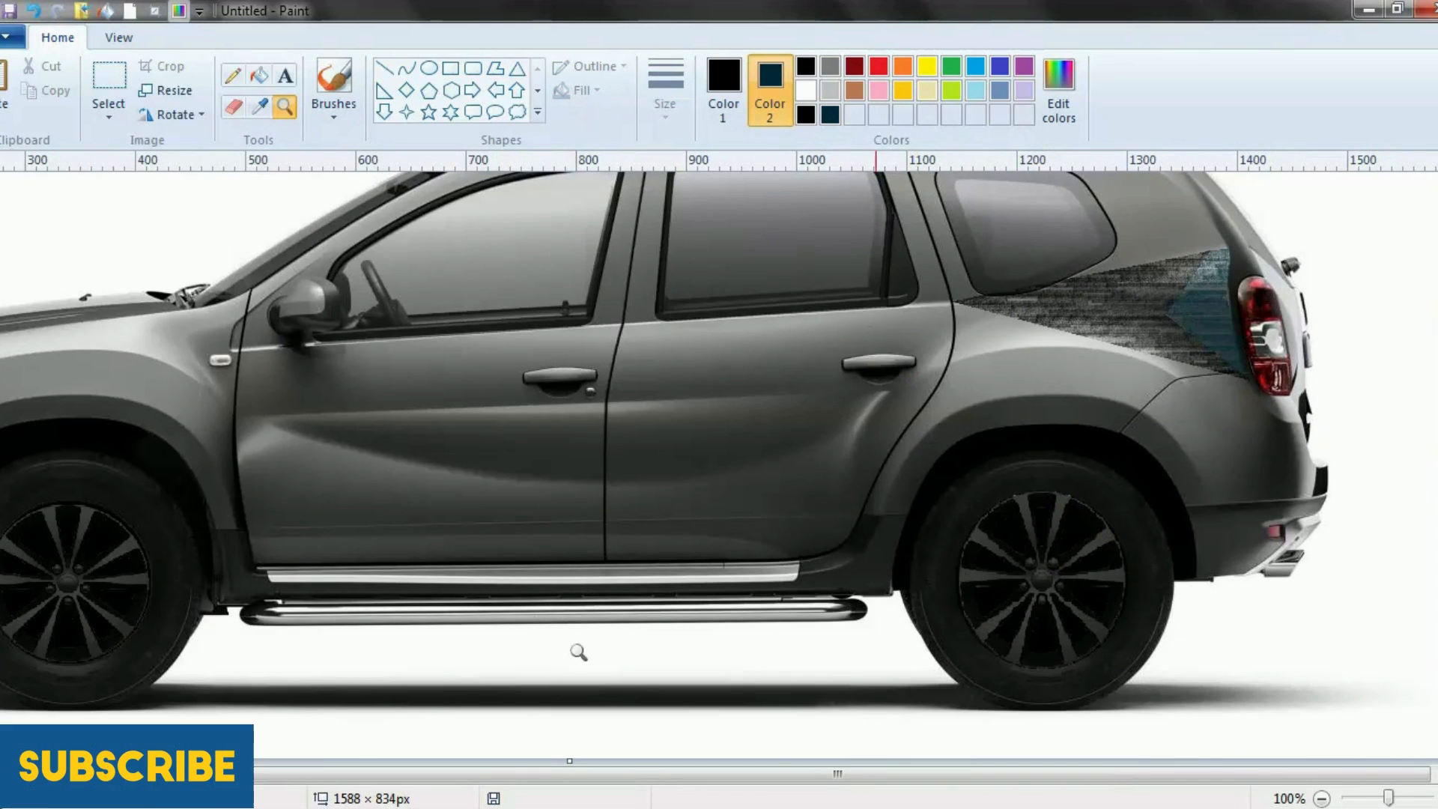
{"action": "left_click_drag", "start_coordinate": [1025, 765], "coordinate": [738, 759]}
{"action": "scroll", "coordinate": [774, 706], "scroll_direction": "up", "scroll_amount": 2}
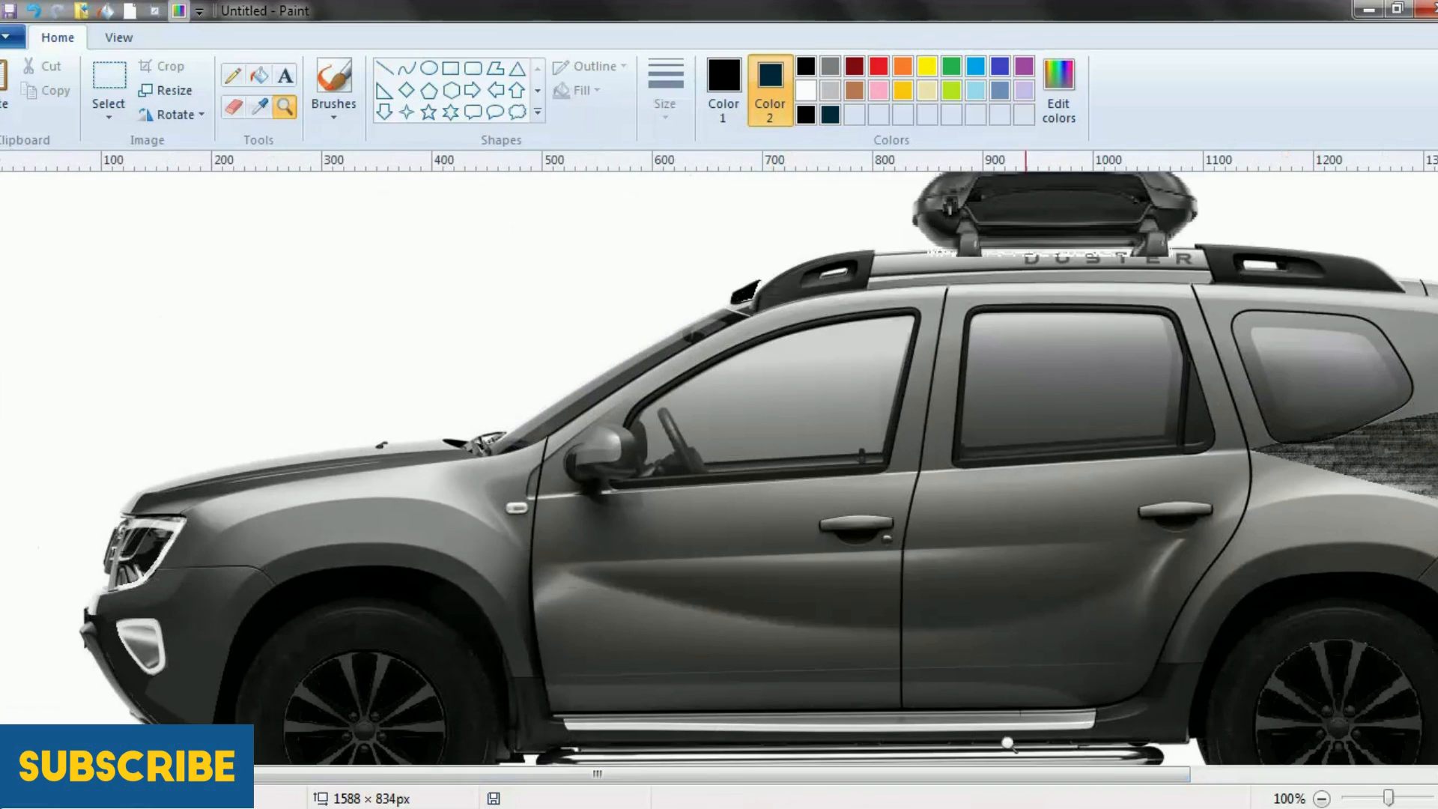
{"action": "left_click_drag", "start_coordinate": [825, 775], "coordinate": [1008, 774]}
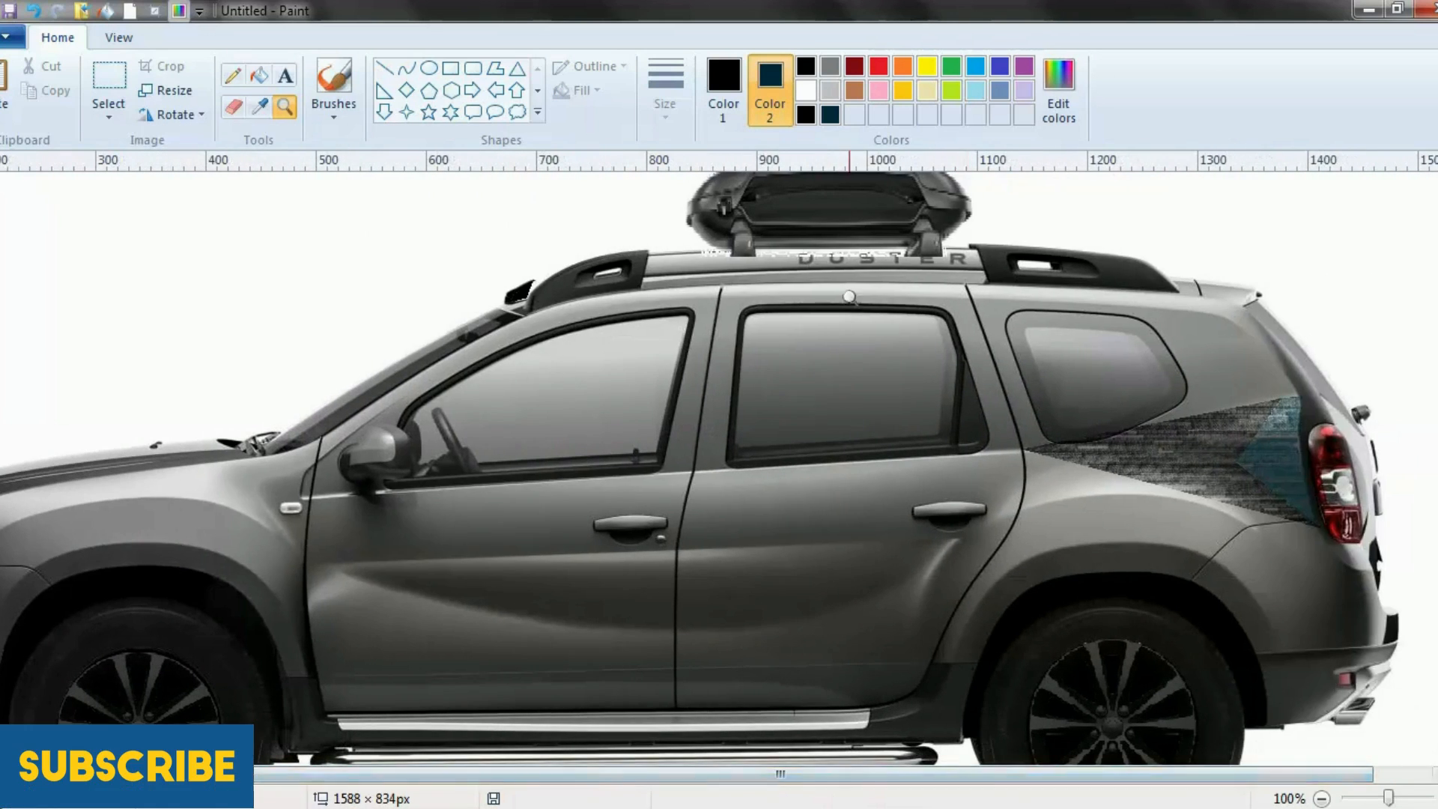
{"action": "left_click", "coordinate": [849, 297]}
{"action": "left_click", "coordinate": [391, 381]}
{"action": "left_click", "coordinate": [108, 78]}
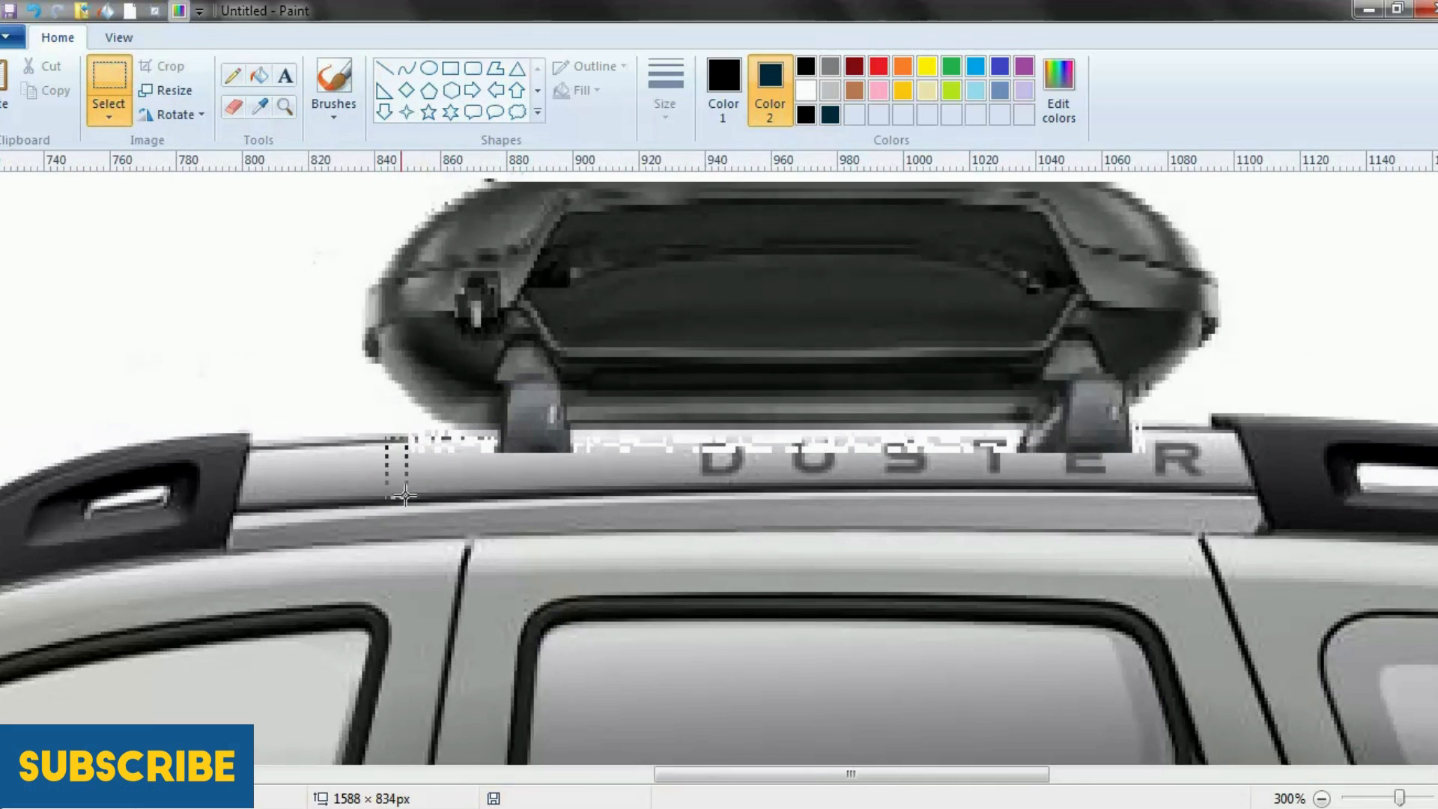
{"action": "left_click_drag", "start_coordinate": [411, 498], "coordinate": [385, 436]}
{"action": "left_click_drag", "start_coordinate": [411, 468], "coordinate": [497, 445]}
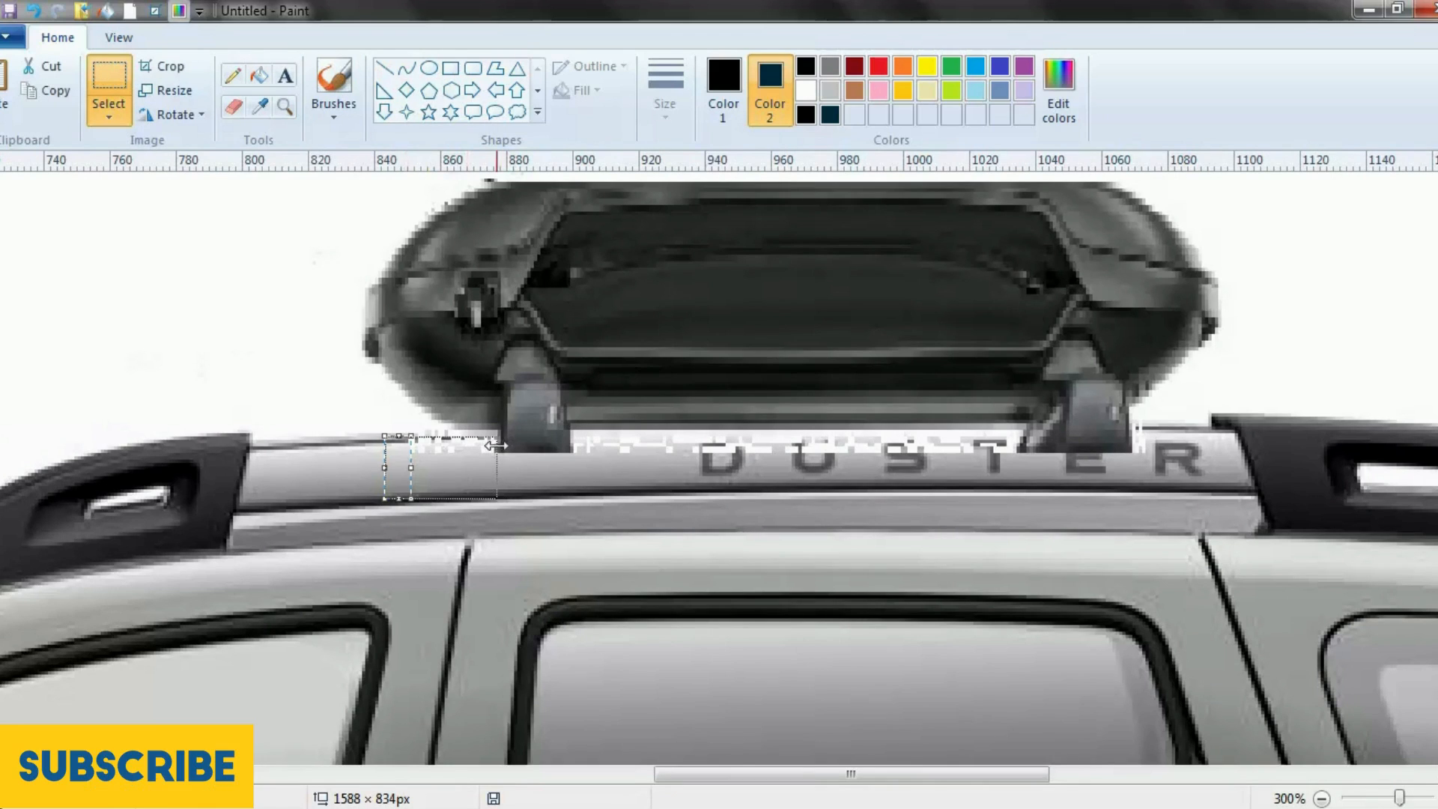
{"action": "left_click", "coordinate": [633, 446]}
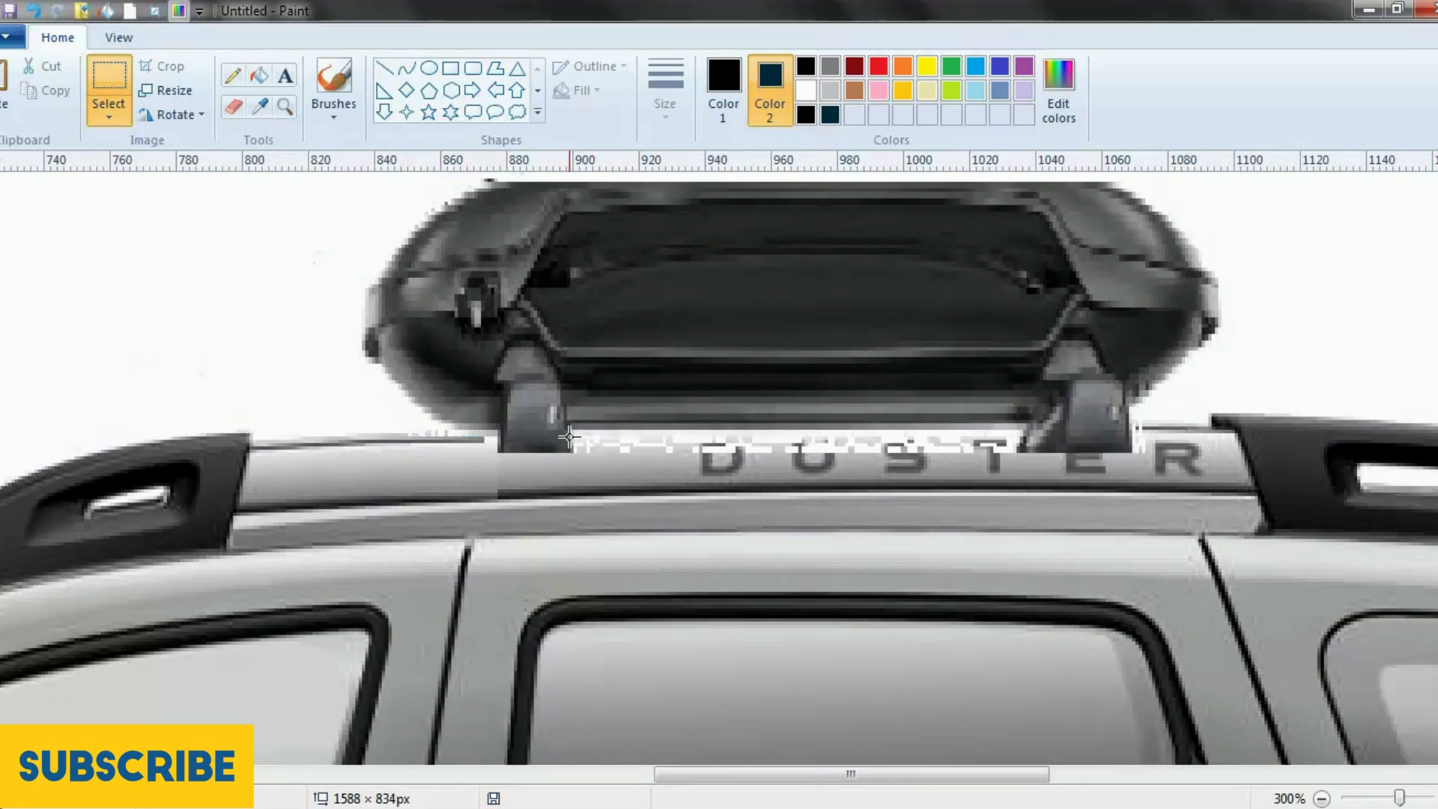
Cover the white specks and the lettering between the two carrier feet with stretched clean roof rail slices.
{"action": "left_click_drag", "start_coordinate": [574, 430], "coordinate": [1028, 459]}
{"action": "left_click", "coordinate": [1108, 459]}
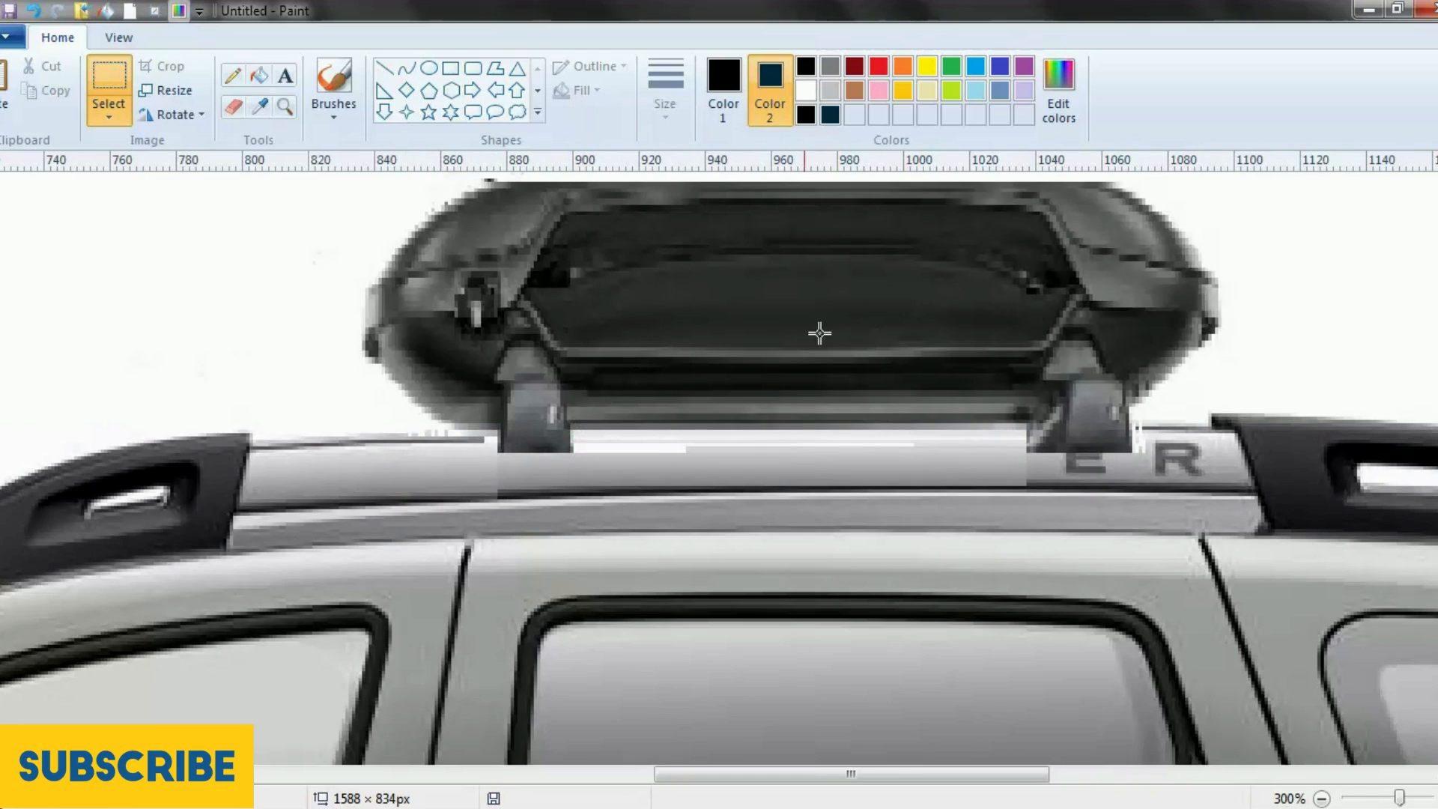
{"action": "mouse_move", "coordinate": [950, 424]}
{"action": "left_mouse_down"}
{"action": "mouse_move", "coordinate": [983, 489]}
{"action": "mouse_move", "coordinate": [841, 457]}
{"action": "mouse_move", "coordinate": [573, 456]}
{"action": "left_mouse_up"}
{"action": "left_click", "coordinate": [1076, 454]}
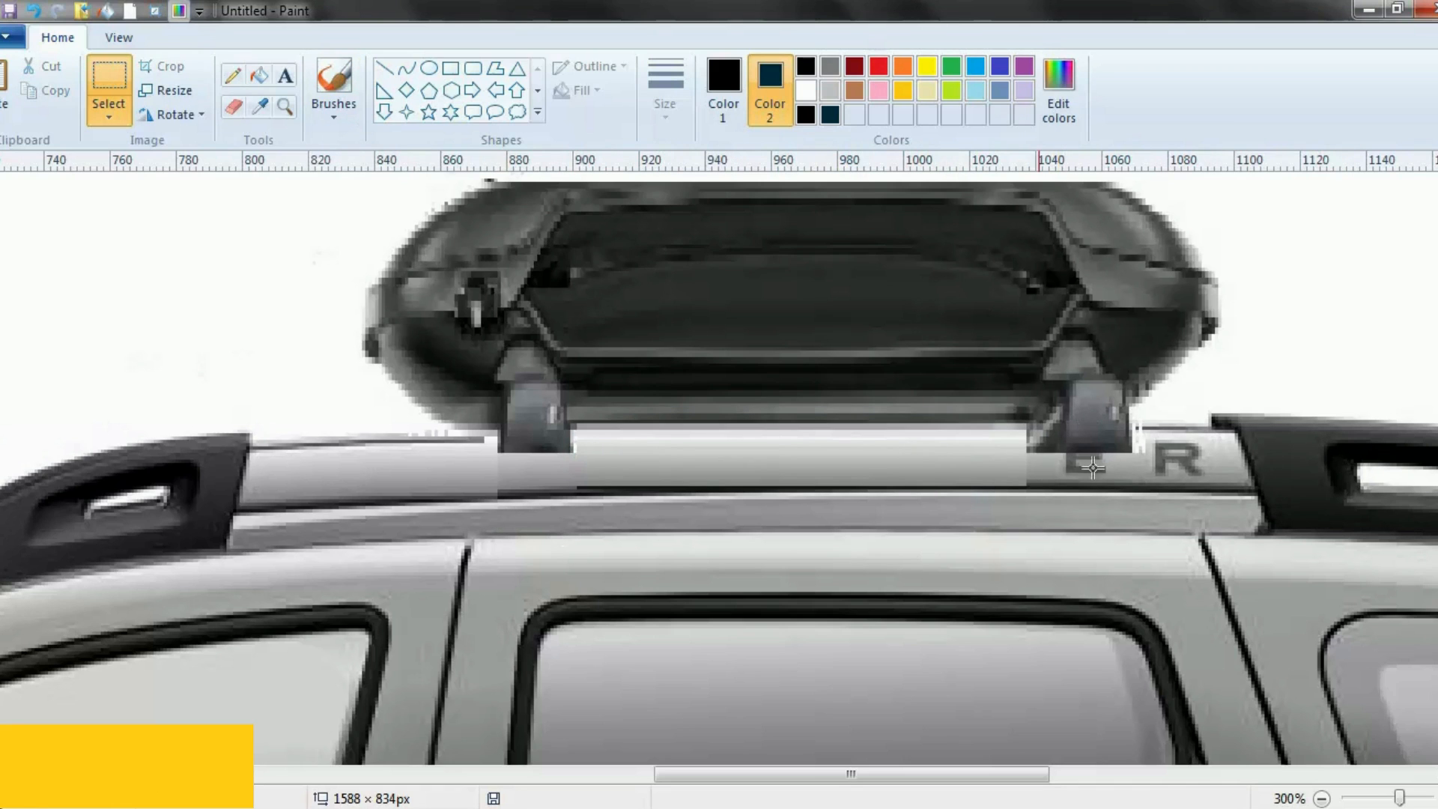
Cover the remaining letters "E R" and the specks behind the carrier's rear foot with stretched clean rail slices.
{"action": "left_click_drag", "start_coordinate": [1049, 470], "coordinate": [1058, 480]}
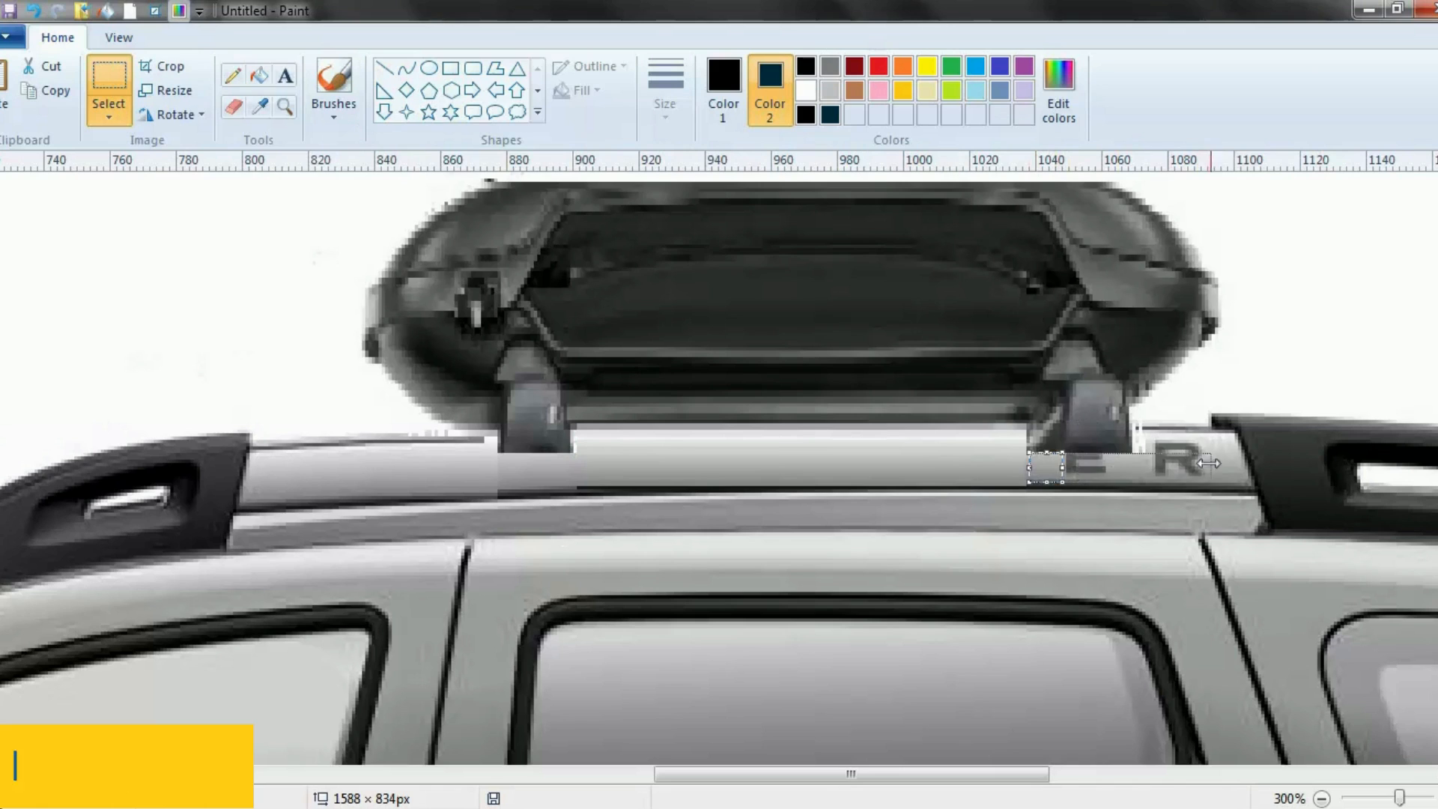
{"action": "mouse_move", "coordinate": [1207, 464]}
{"action": "left_mouse_down"}
{"action": "mouse_move", "coordinate": [1241, 470]}
{"action": "mouse_move", "coordinate": [1165, 453]}
{"action": "left_mouse_up"}
{"action": "left_click", "coordinate": [1248, 474]}
{"action": "left_click", "coordinate": [1152, 406]}
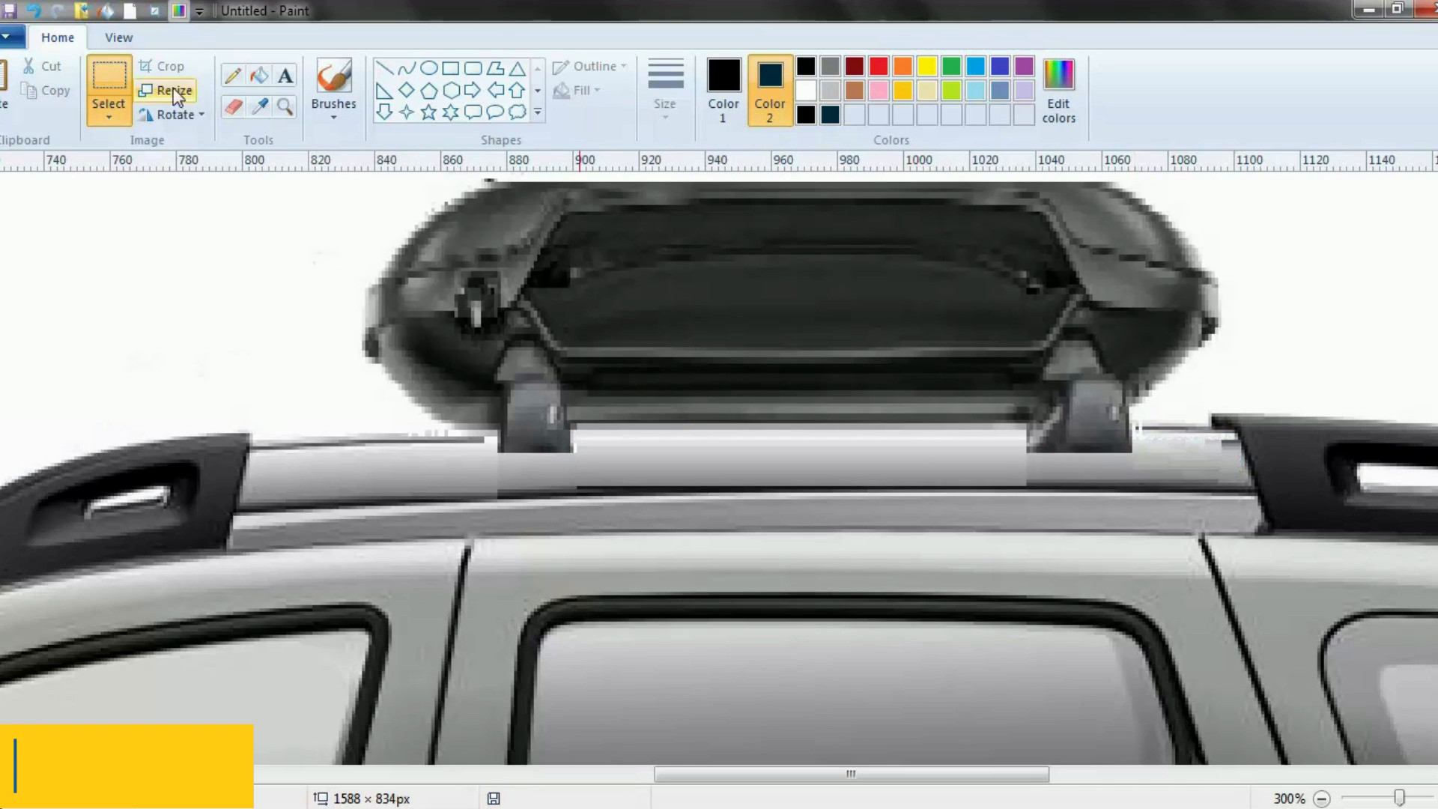
Add the text "AVS" near the carrier's rear foot and move it up over the roof rail.
{"action": "left_click", "coordinate": [285, 107]}
{"action": "right_click", "coordinate": [685, 529]}
{"action": "right_click", "coordinate": [690, 529]}
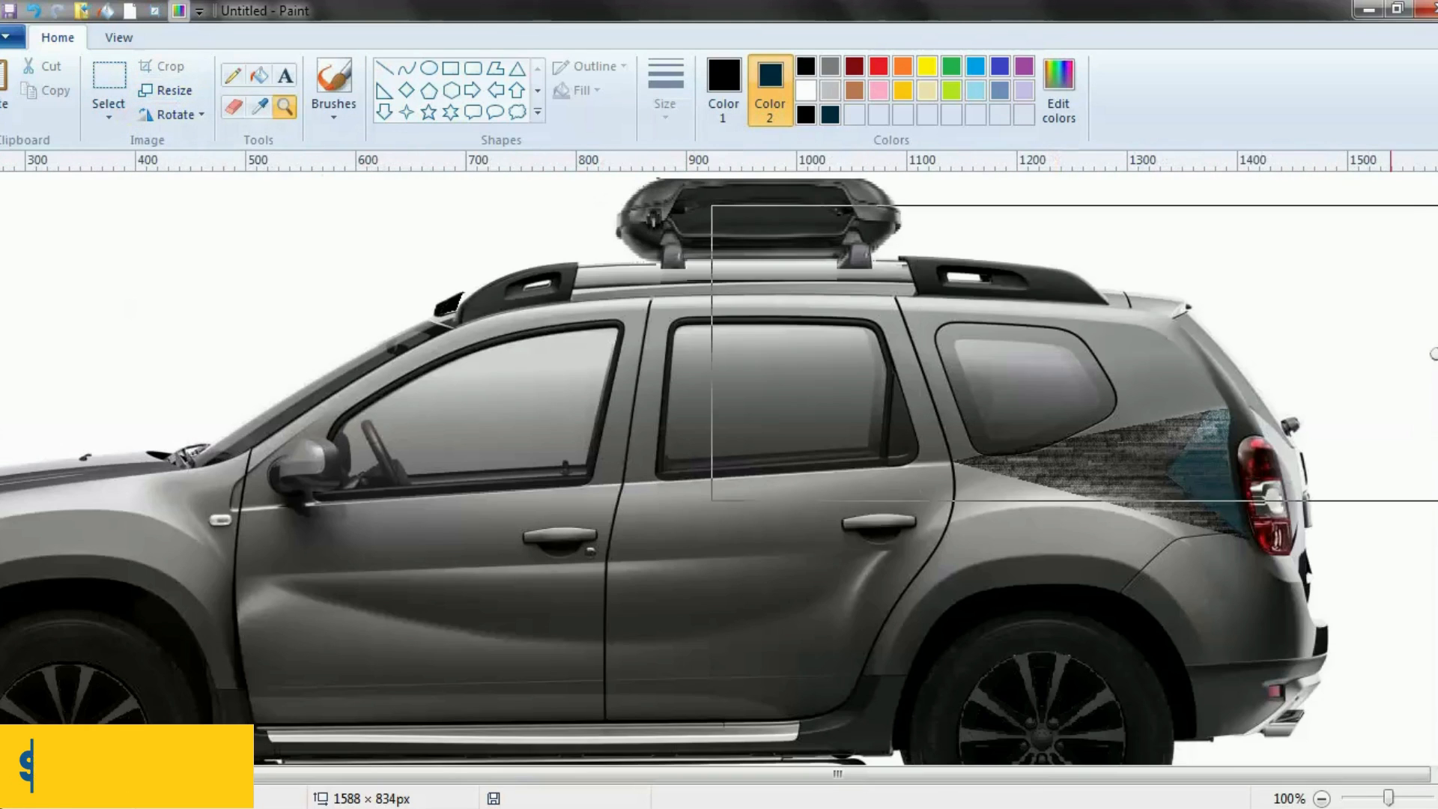
{"action": "left_click", "coordinate": [694, 272]}
{"action": "left_click", "coordinate": [1159, 449]}
{"action": "left_click", "coordinate": [285, 78]}
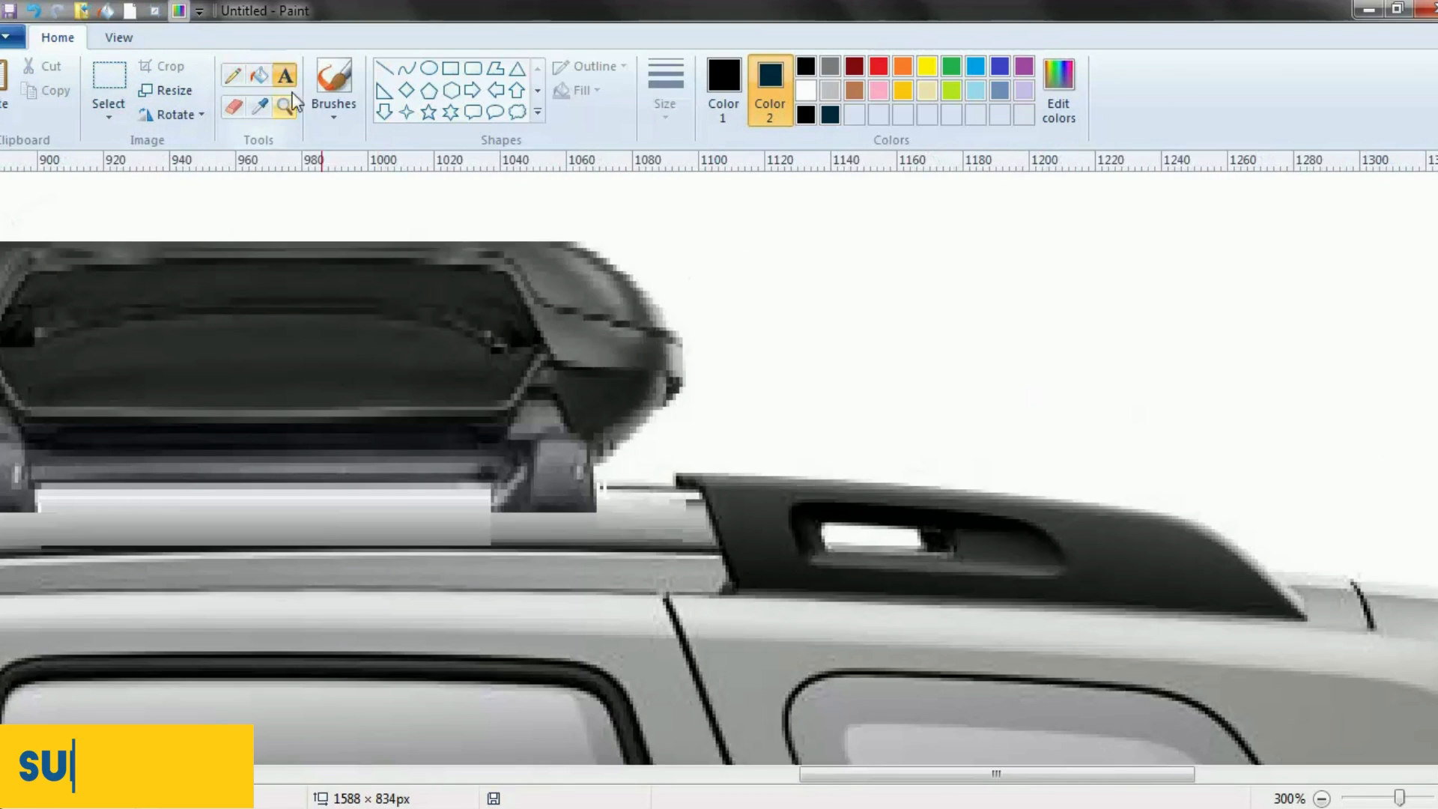
{"action": "left_click", "coordinate": [289, 482]}
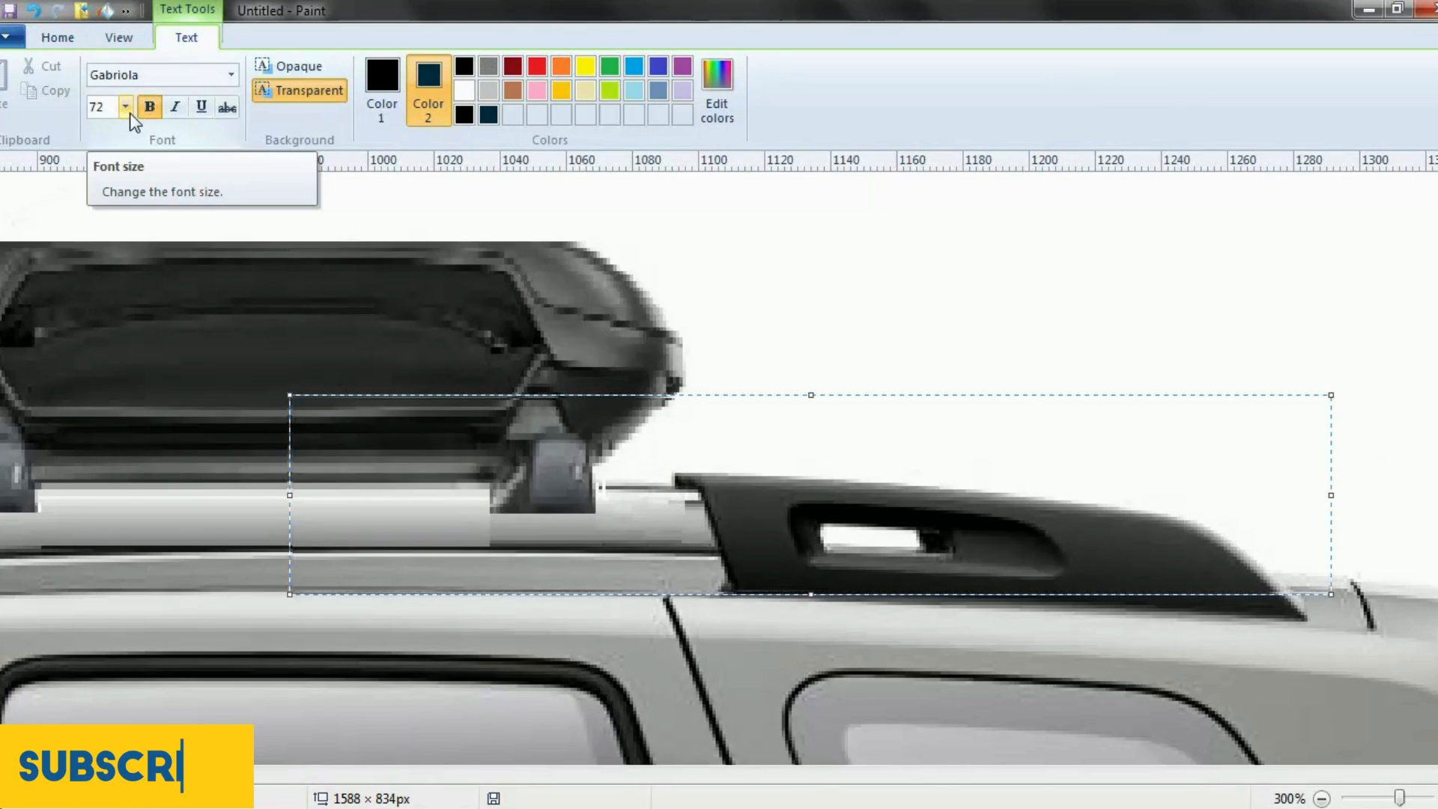
{"action": "type", "text": "AVS"}
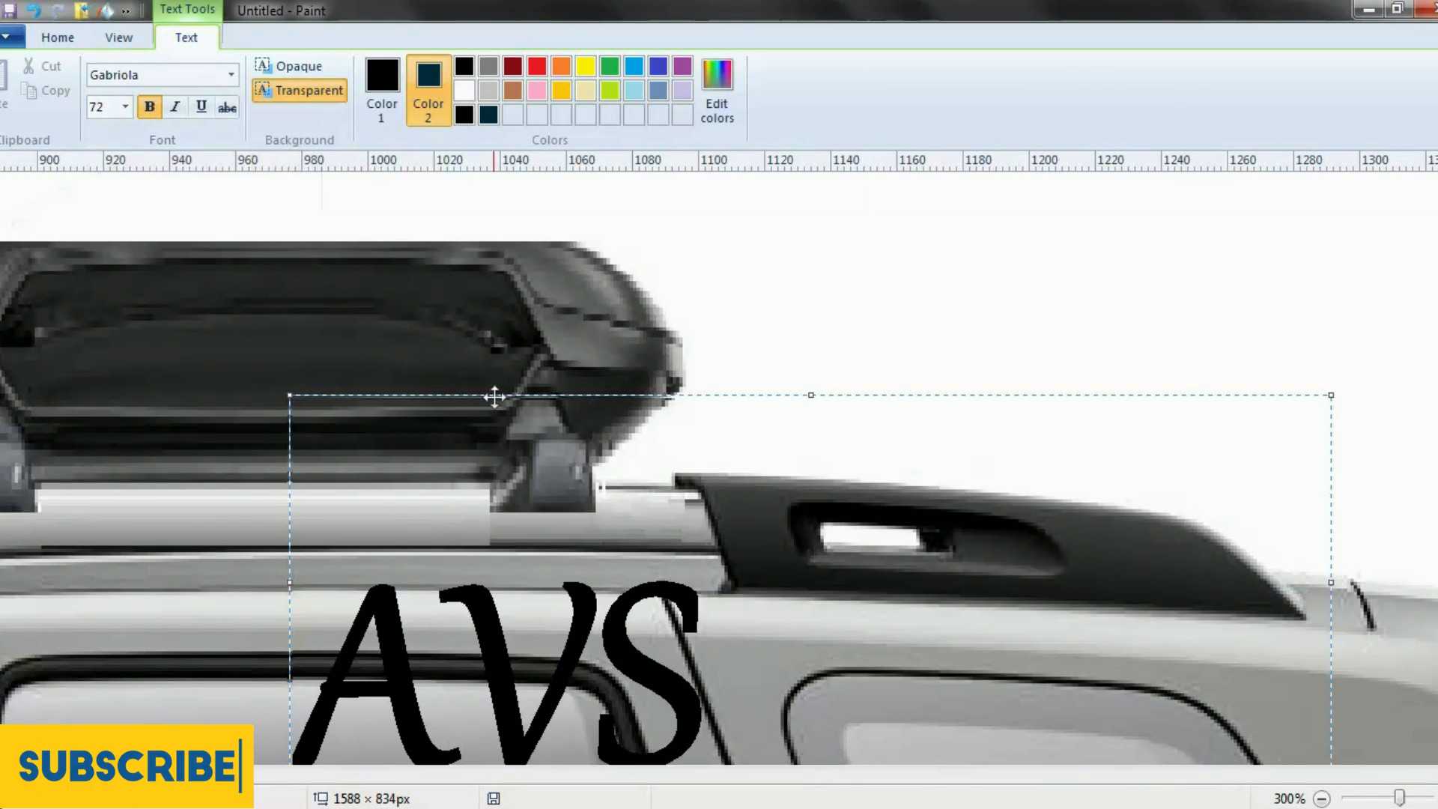
{"action": "left_click_drag", "start_coordinate": [494, 395], "coordinate": [462, 226]}
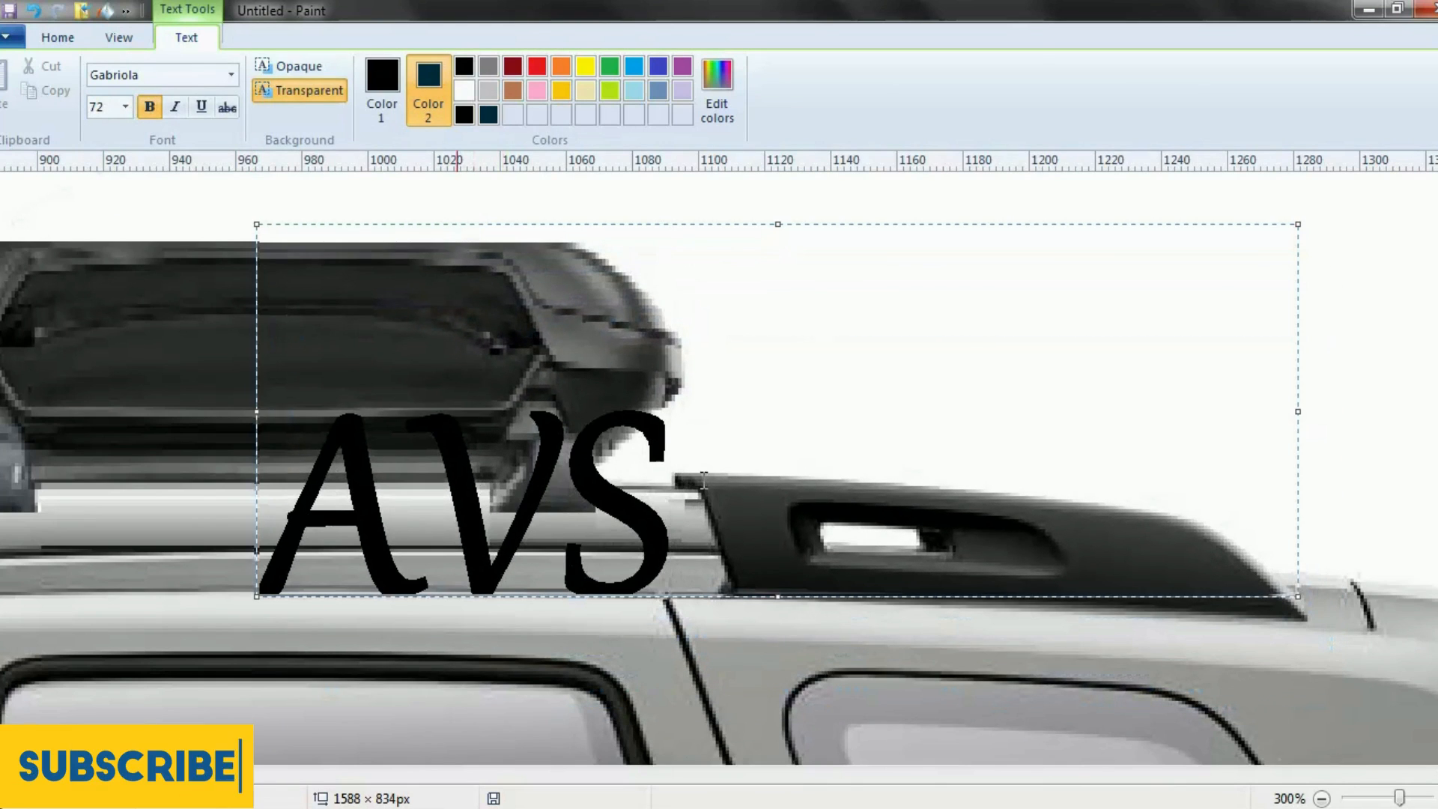
Set the "AVS" text size to 22 and reposition it on the roof rail ahead of the carrier's rear foot.
{"action": "left_click_drag", "start_coordinate": [690, 459], "coordinate": [277, 459]}
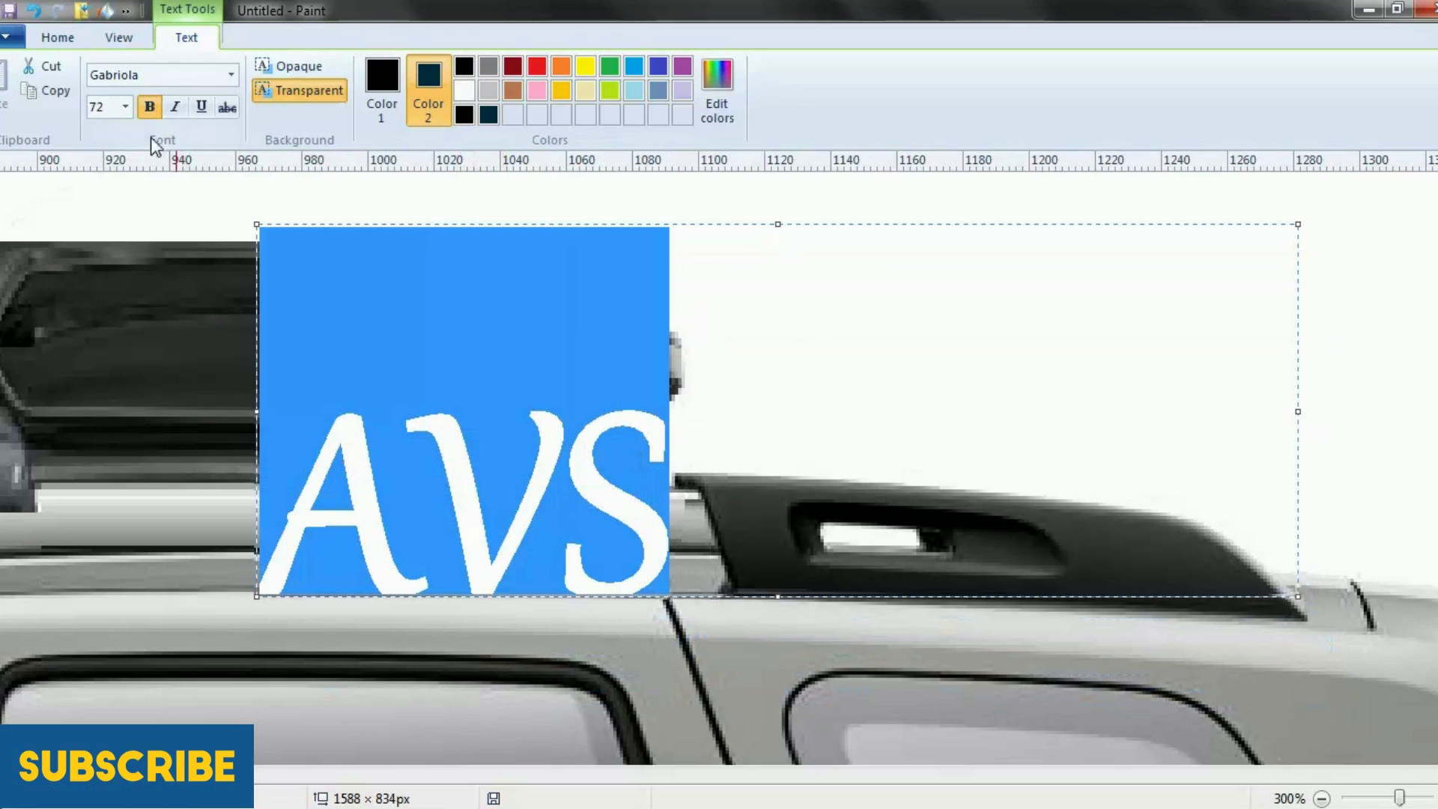
{"action": "left_click", "coordinate": [126, 111]}
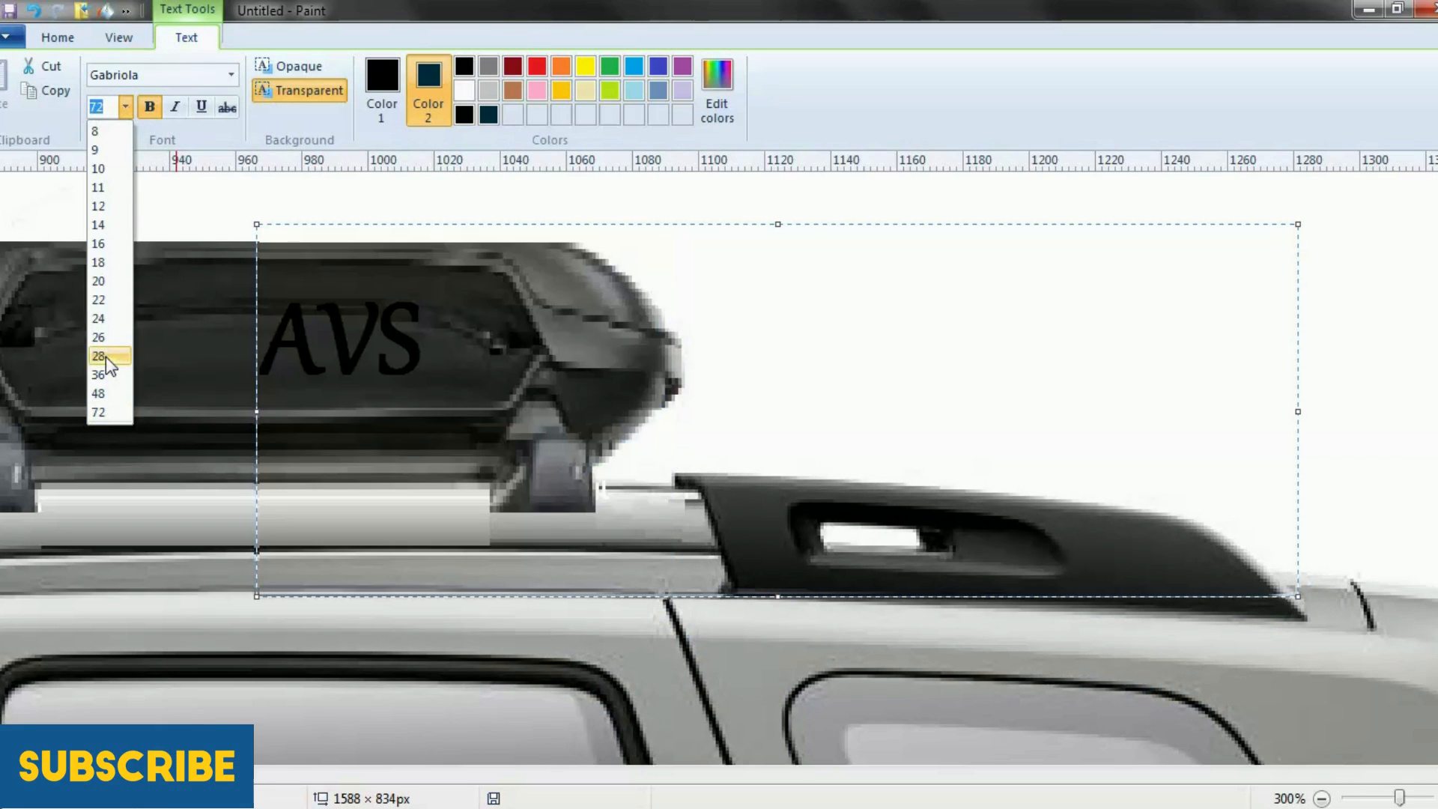
{"action": "left_click", "coordinate": [112, 300]}
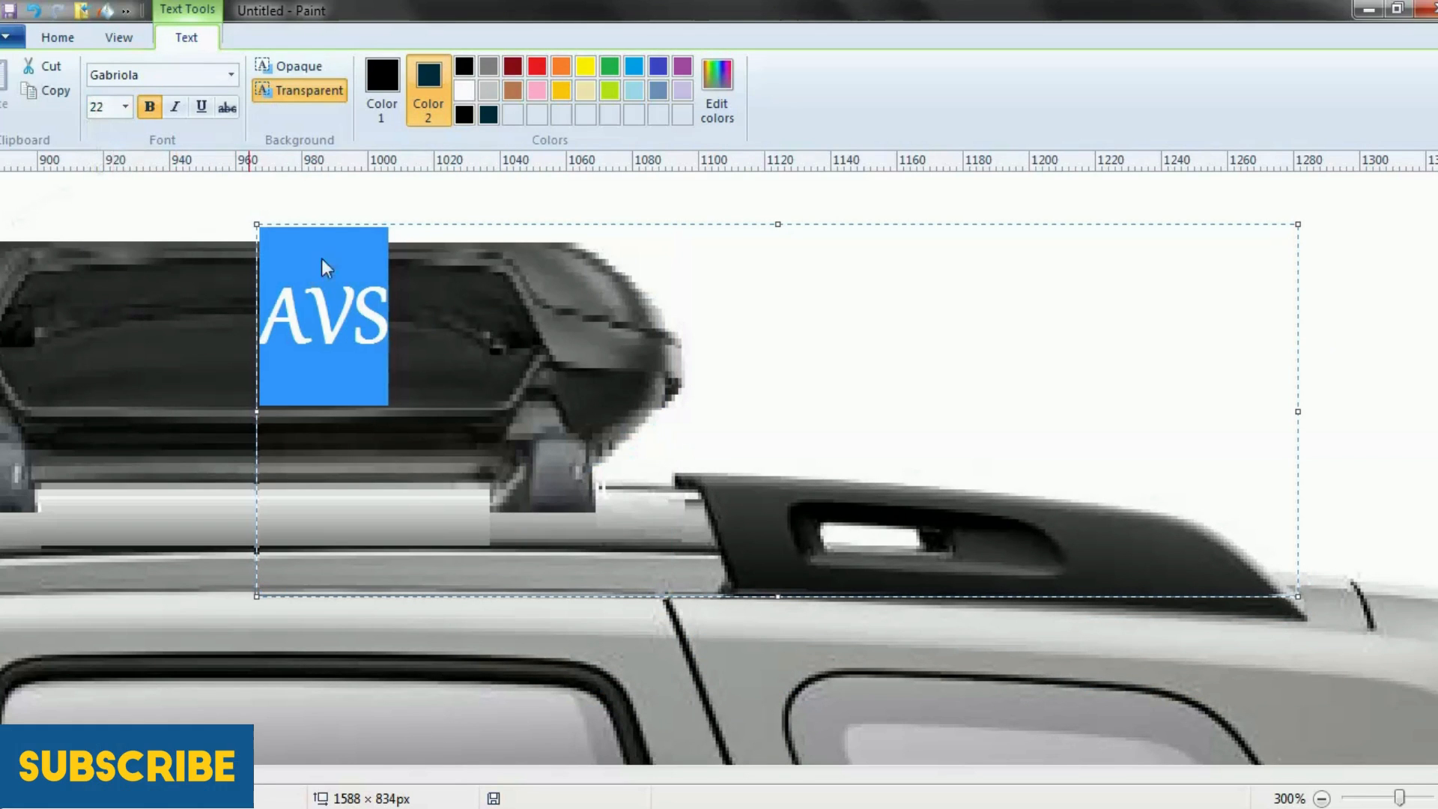
{"action": "left_click_drag", "start_coordinate": [354, 224], "coordinate": [469, 396]}
{"action": "mouse_move", "coordinate": [891, 395]}
{"action": "left_mouse_down"}
{"action": "mouse_move", "coordinate": [893, 437]}
{"action": "mouse_move", "coordinate": [893, 423]}
{"action": "left_mouse_up"}
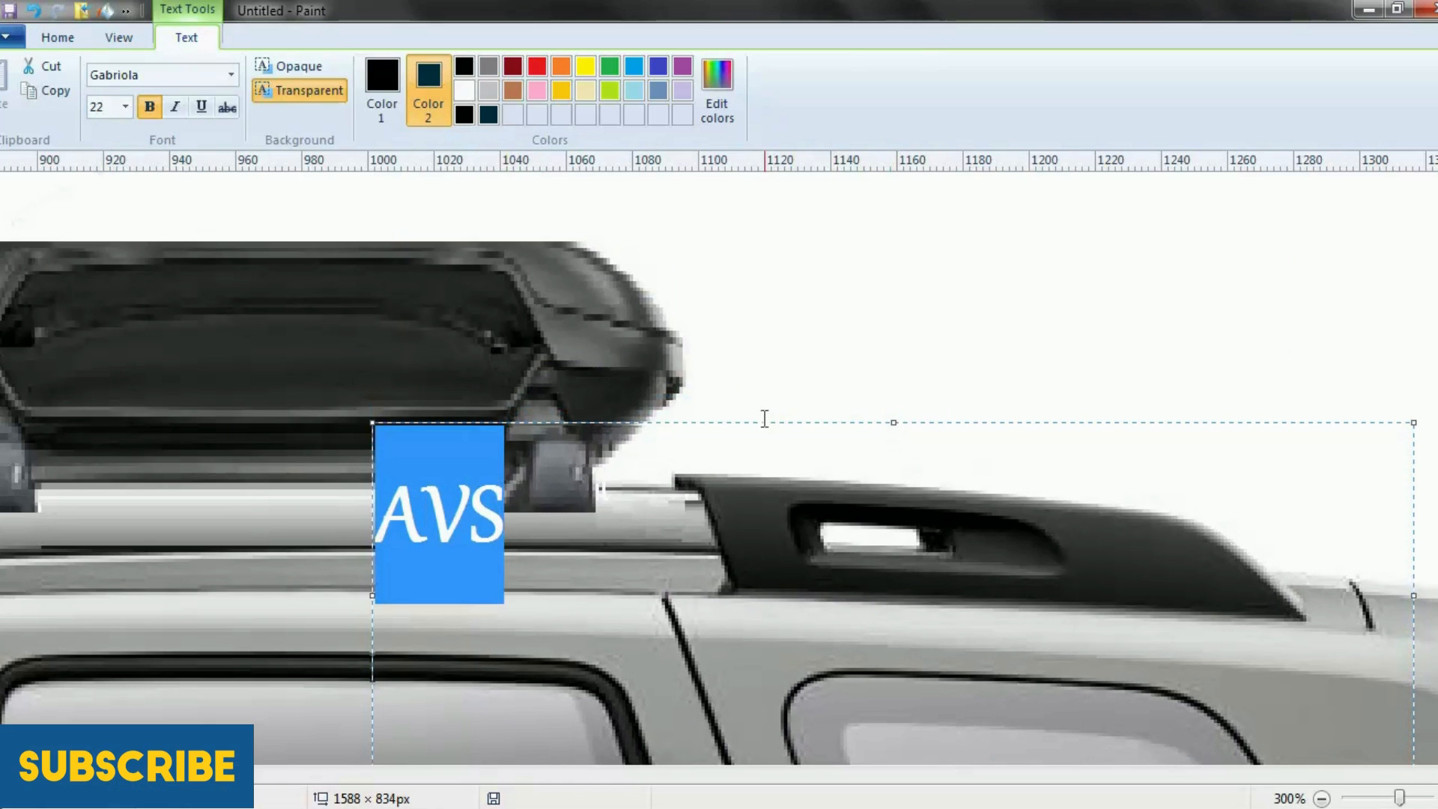
{"action": "left_click_drag", "start_coordinate": [764, 421], "coordinate": [751, 420]}
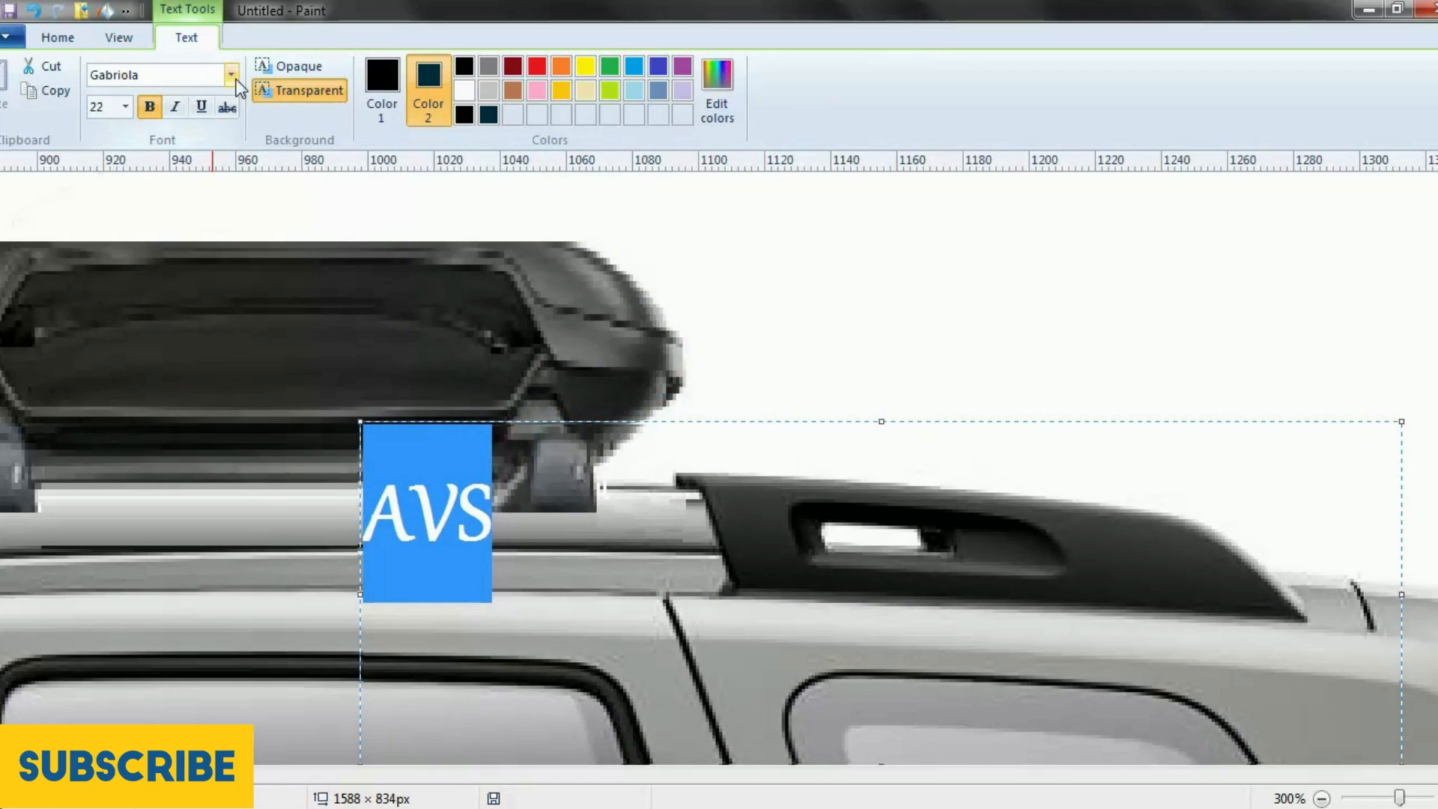
Change the text's font to Magneto, replace it with lowercase "avs", and shift it slightly up and forward.
{"action": "left_click", "coordinate": [192, 74]}
{"action": "type", "text": "Magneto"}
{"action": "key", "text": "Return"}
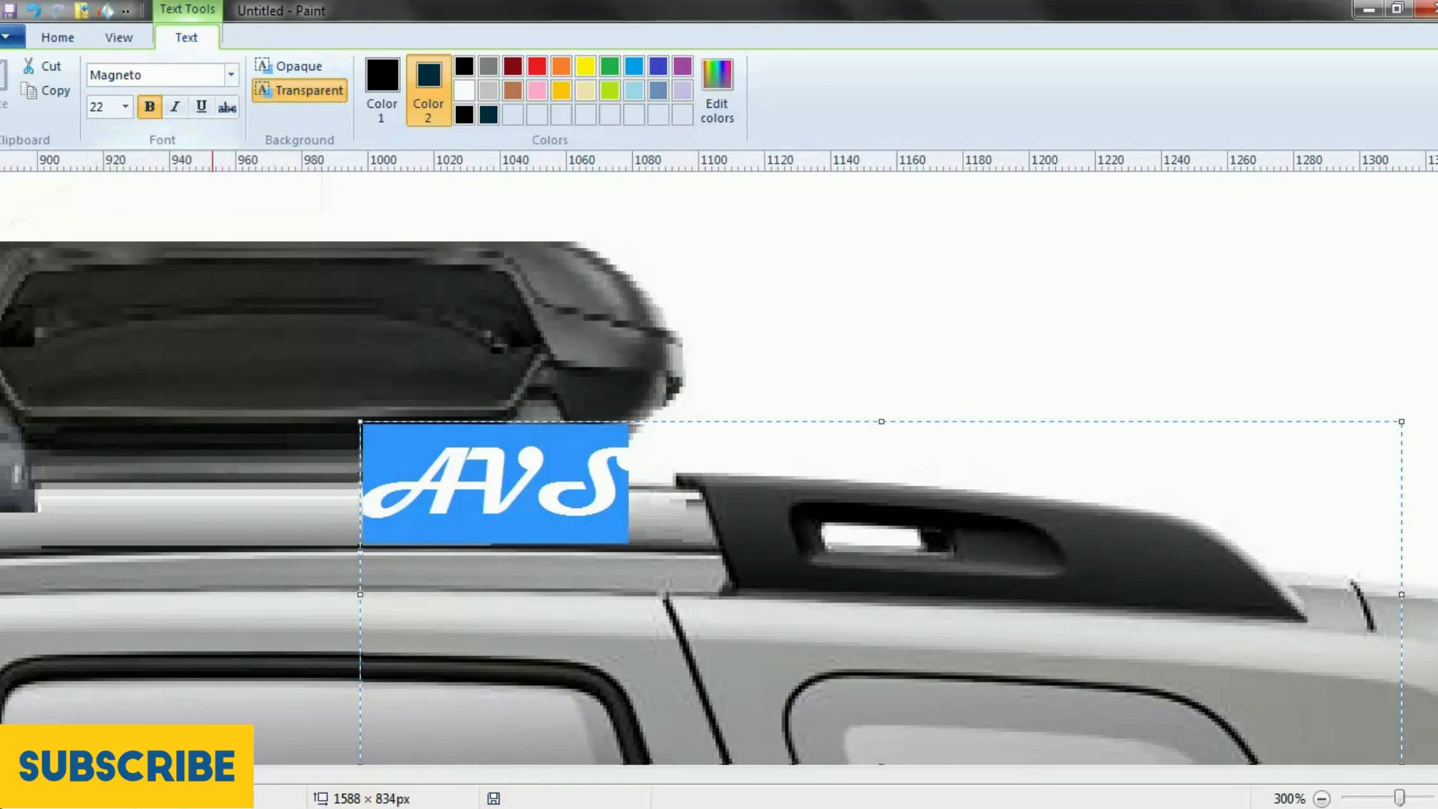
{"action": "type", "text": "a"}
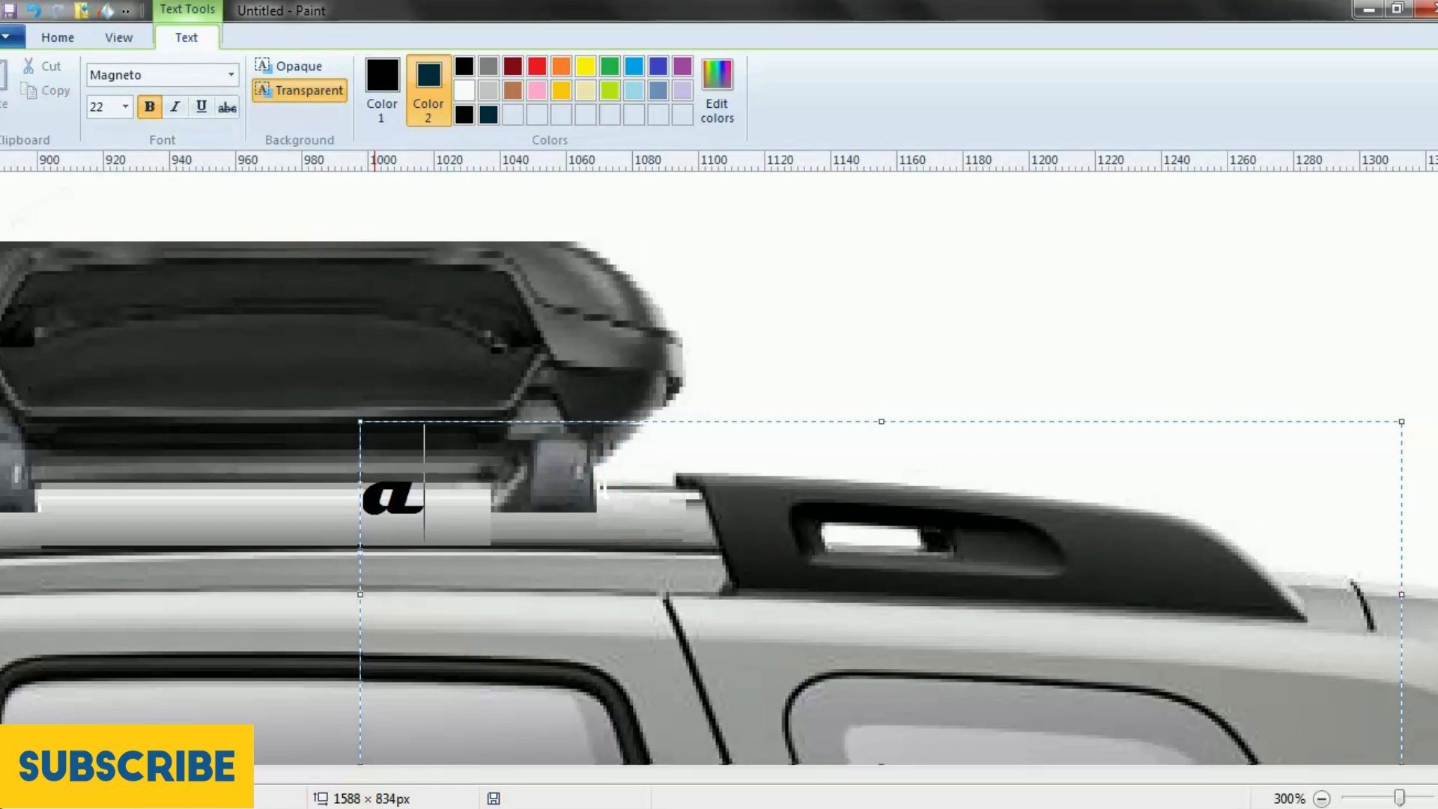
{"action": "type", "text": "vs"}
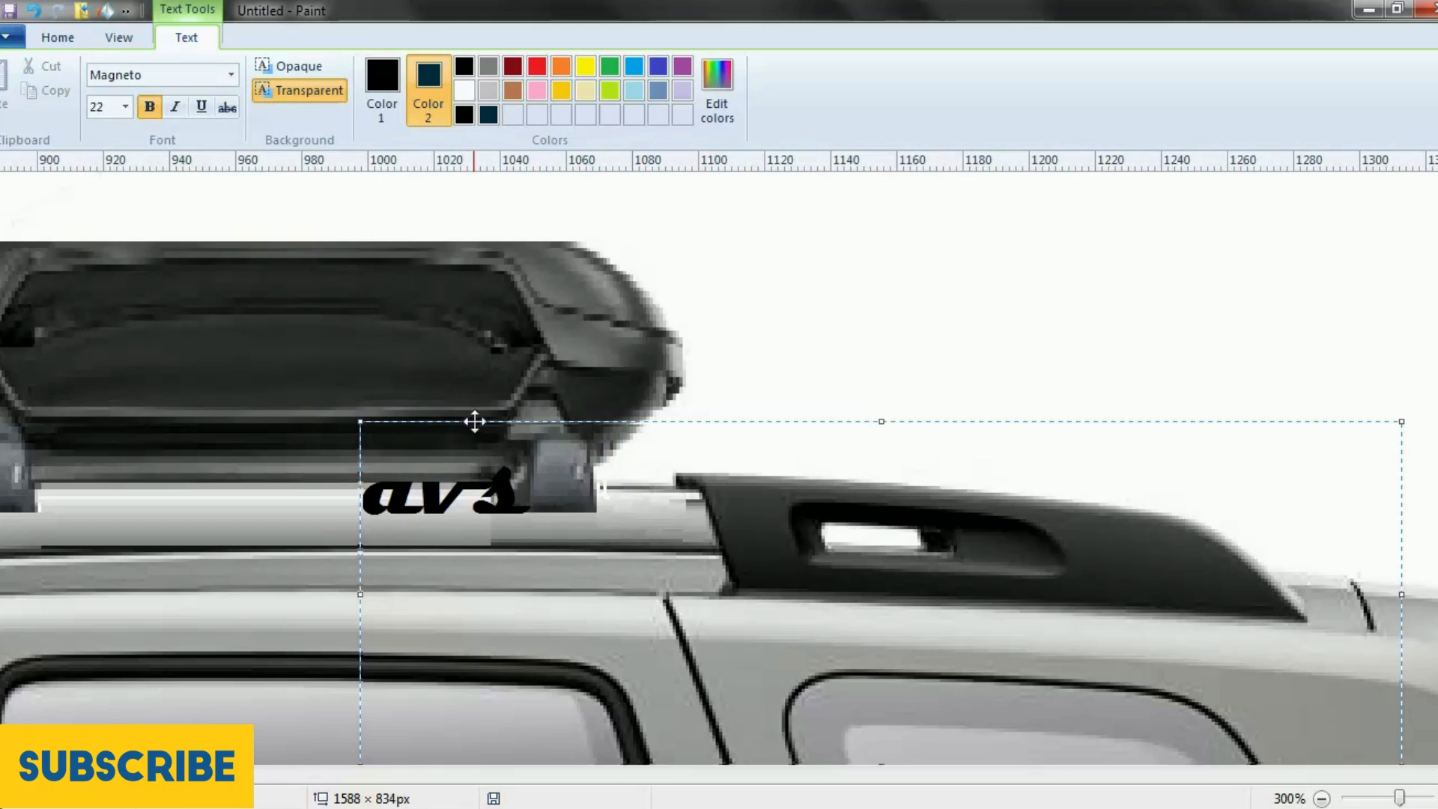
{"action": "left_click_drag", "start_coordinate": [475, 422], "coordinate": [438, 386]}
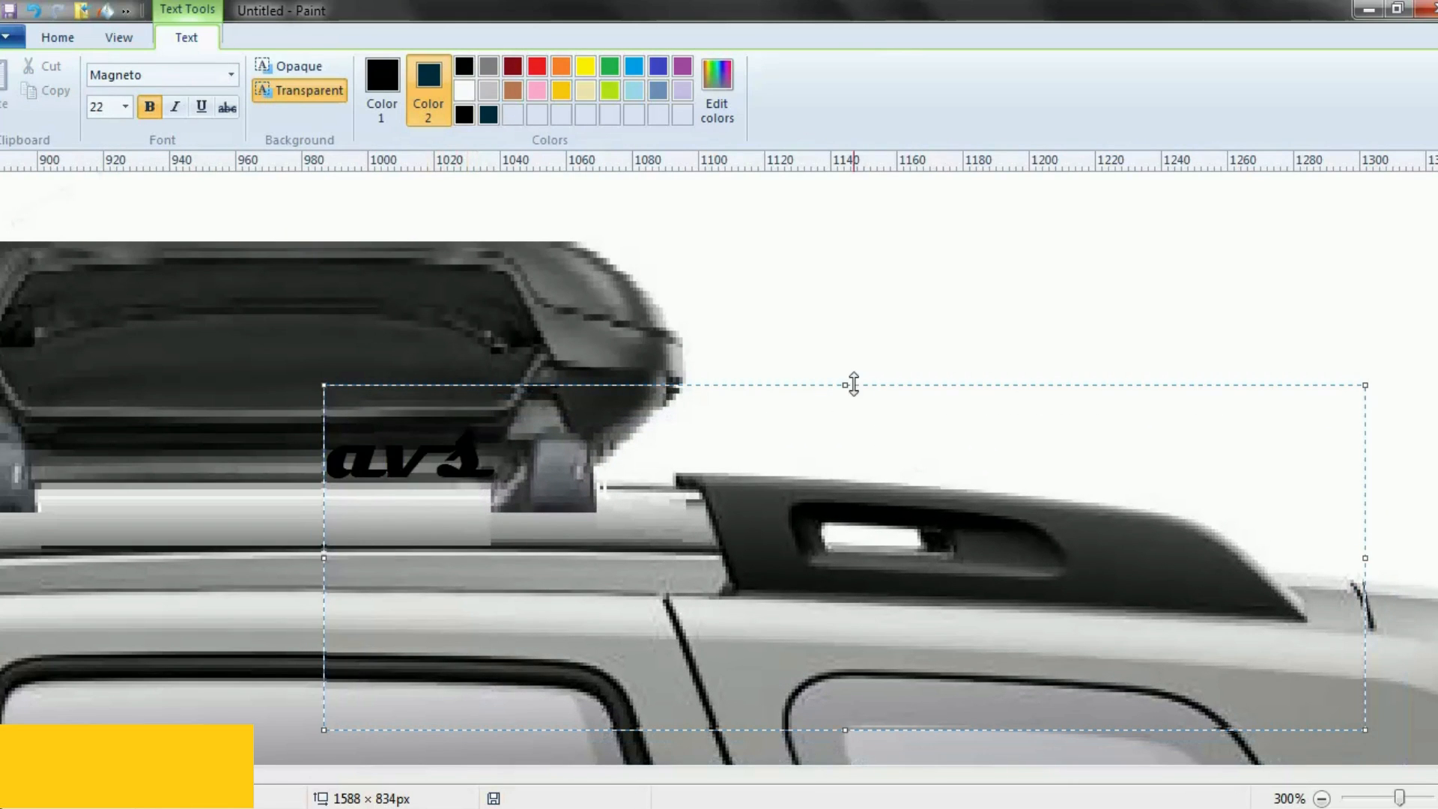
Lower the "avs" text onto the roof rail and recolour it mid-grey.
{"action": "left_click_drag", "start_coordinate": [853, 385], "coordinate": [848, 442]}
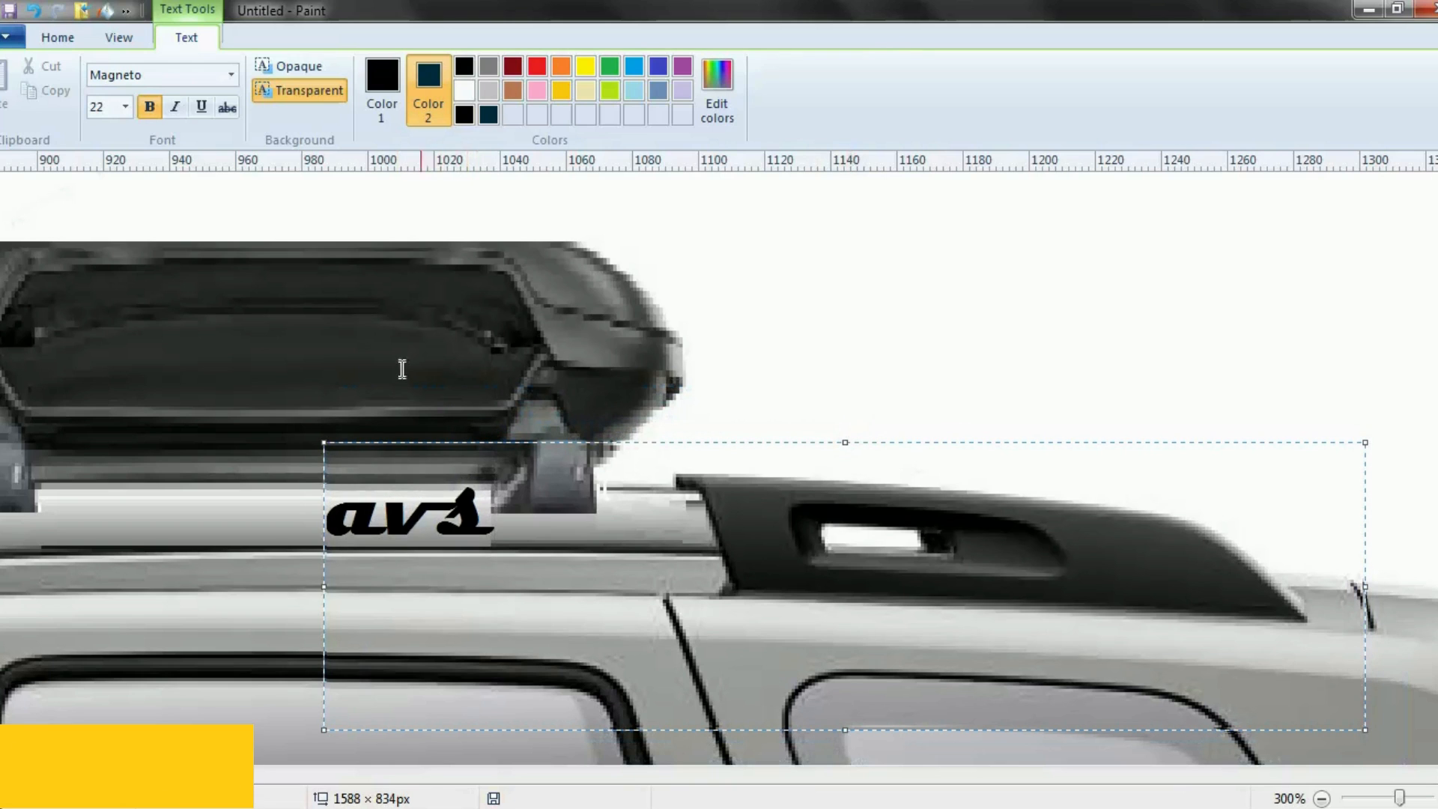
{"action": "left_click_drag", "start_coordinate": [499, 517], "coordinate": [339, 515]}
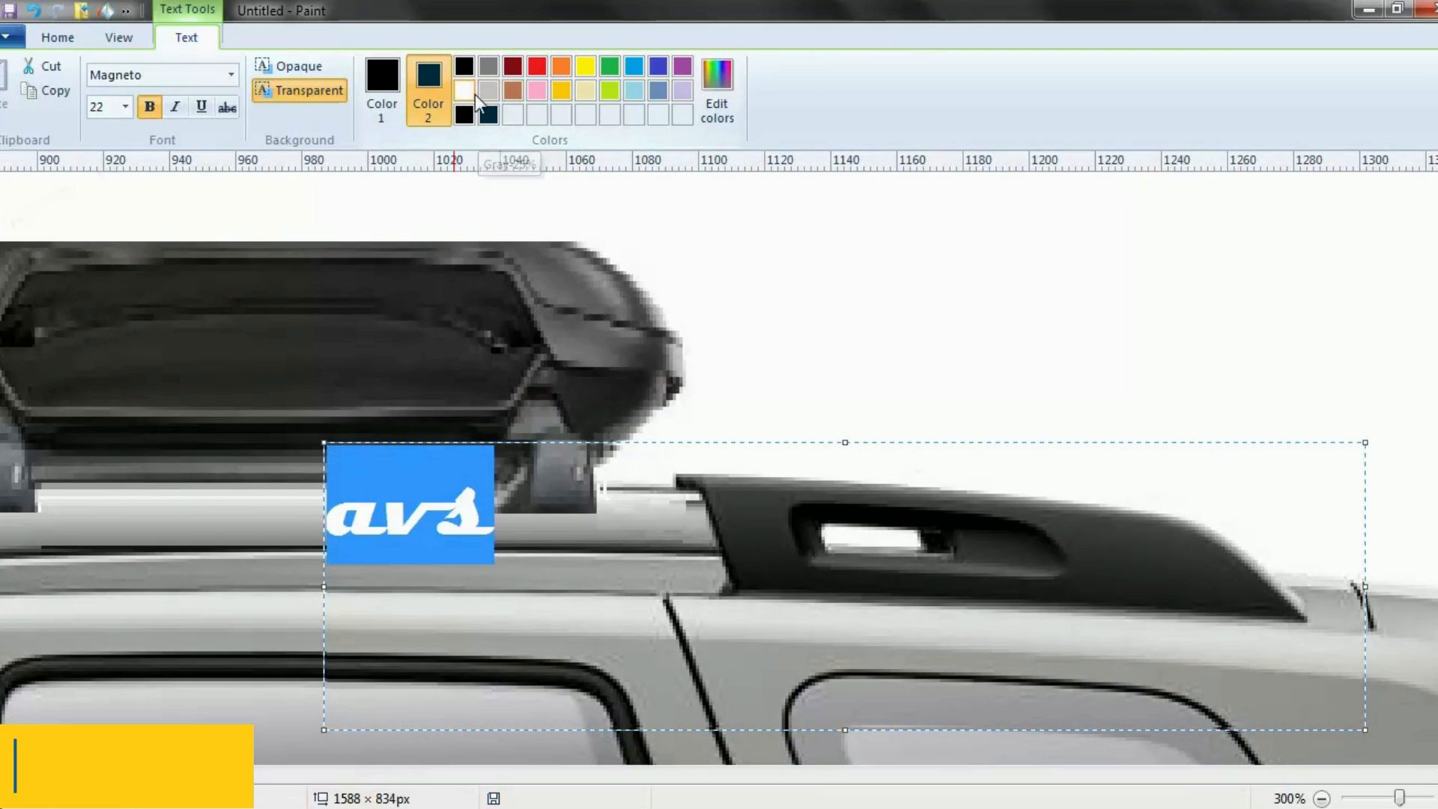
{"action": "left_click", "coordinate": [403, 86]}
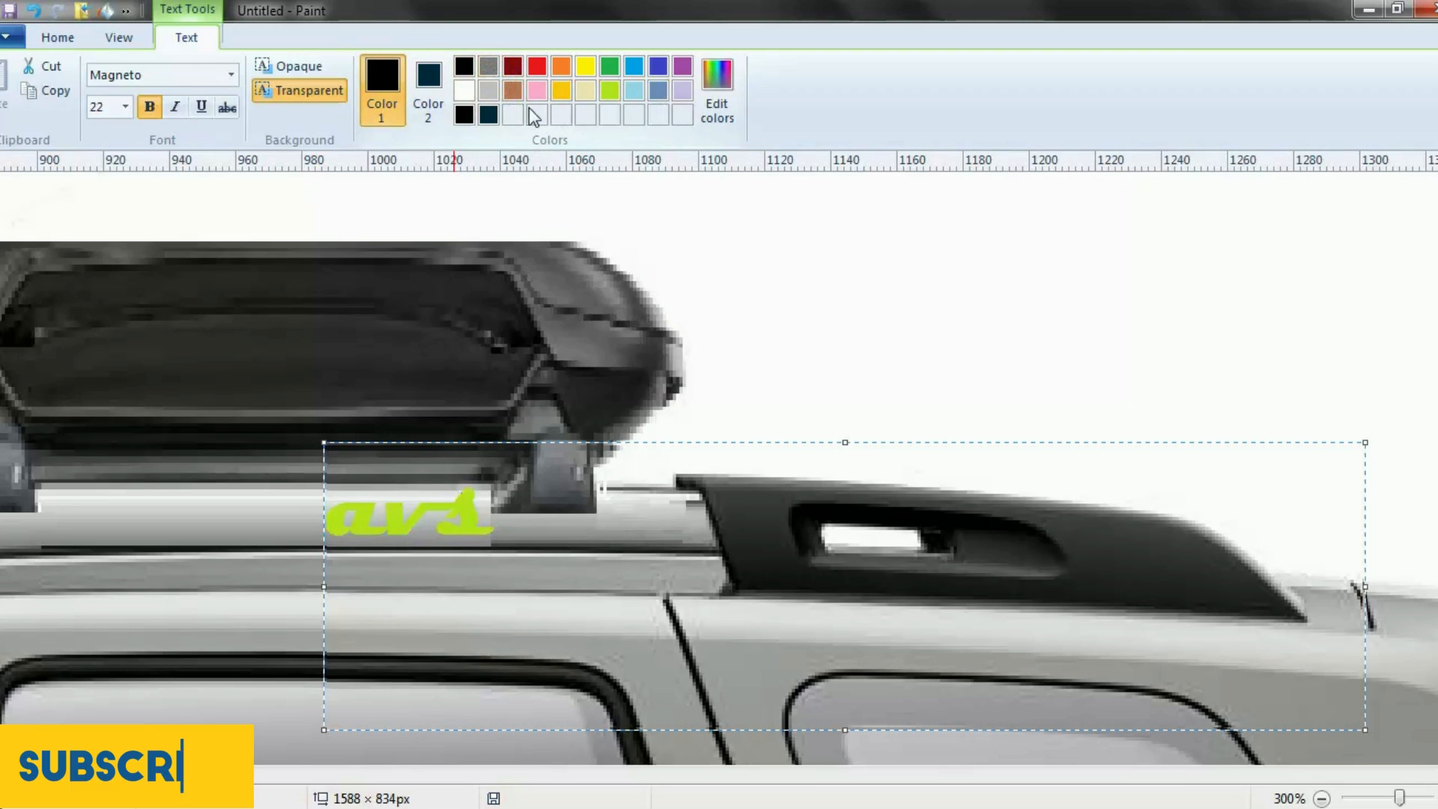
{"action": "left_click", "coordinate": [489, 71]}
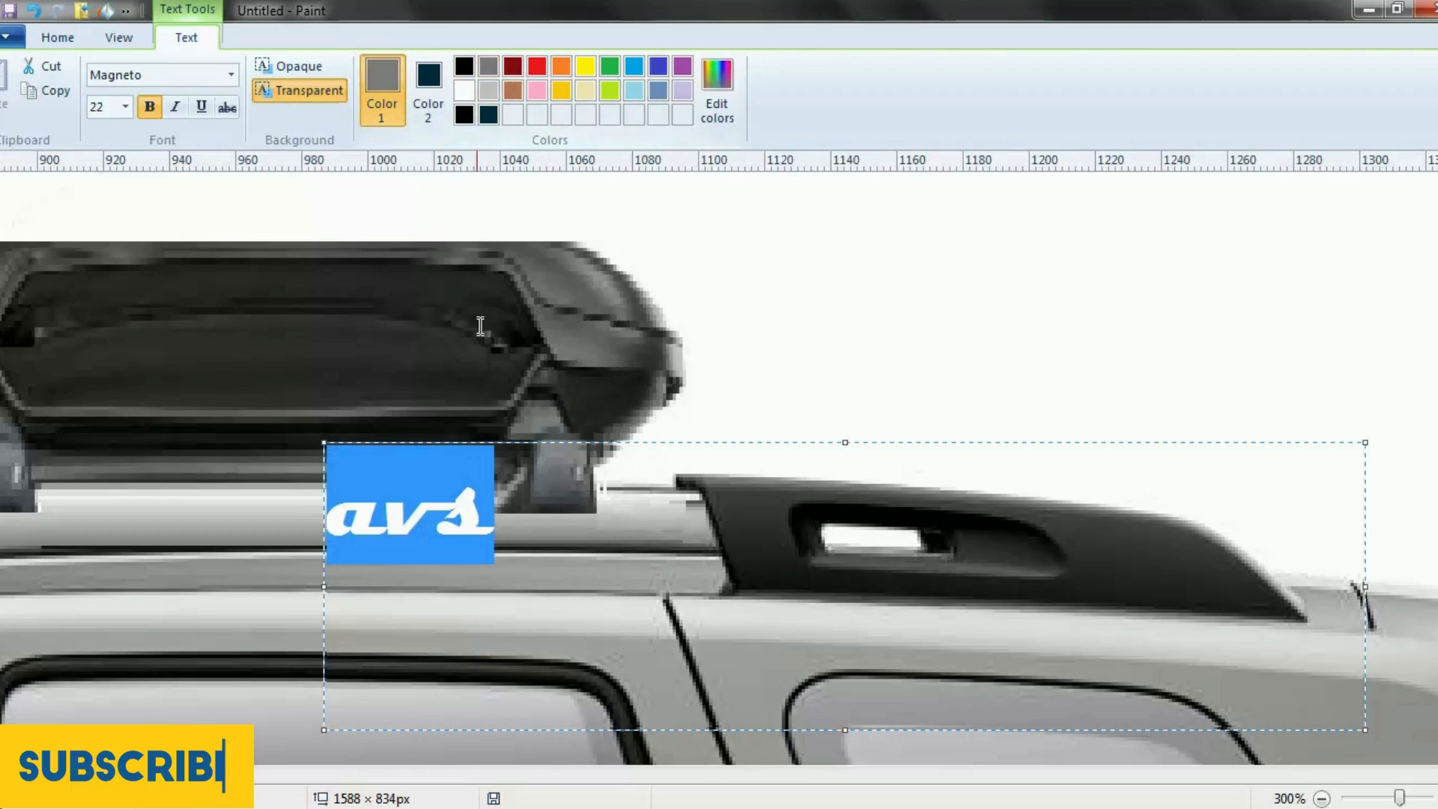
{"action": "left_click_drag", "start_coordinate": [848, 441], "coordinate": [848, 453]}
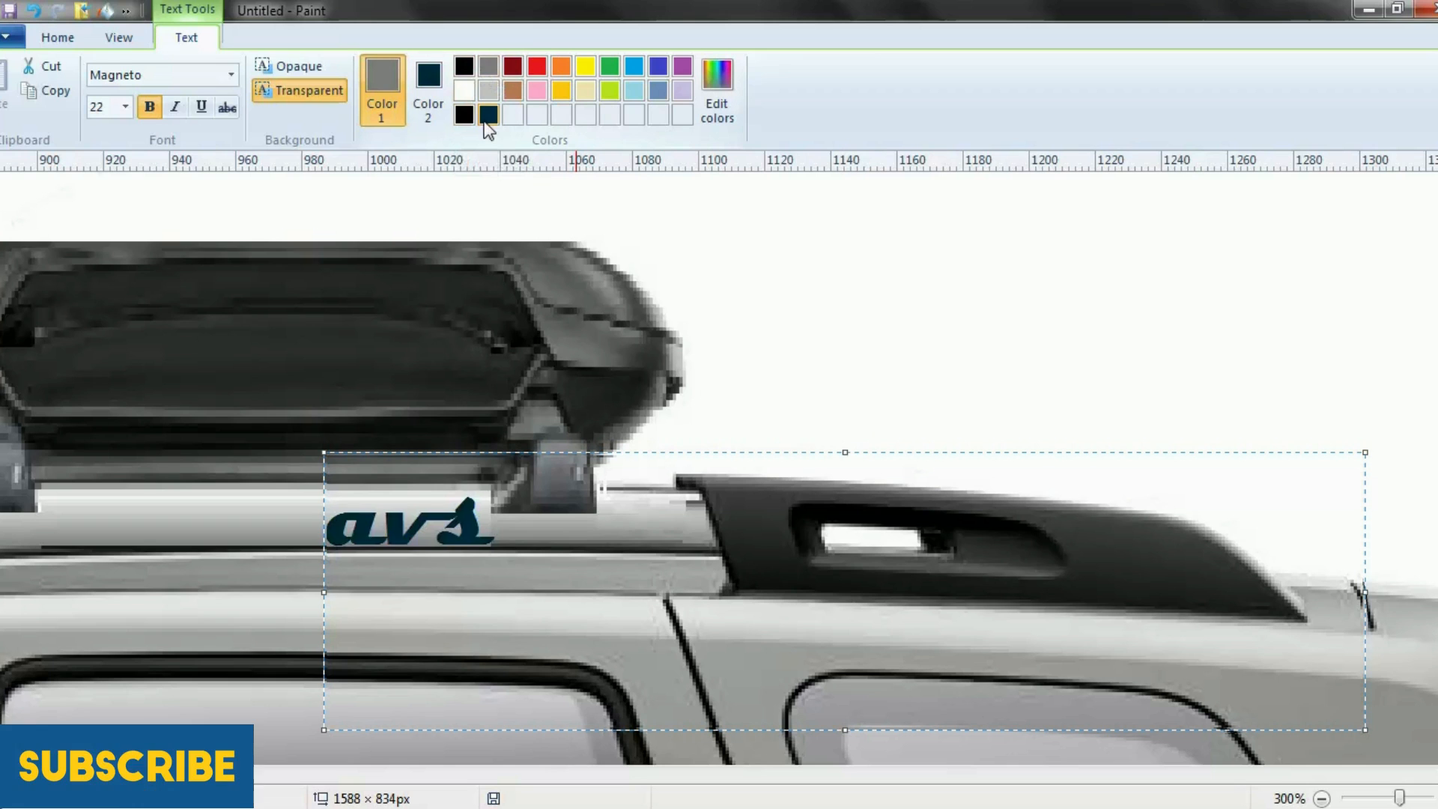
Darken the "avs" text to a custom grey with RGB 85, 85, 85 and commit it to the image.
{"action": "left_click", "coordinate": [718, 112]}
{"action": "left_click", "coordinate": [953, 407]}
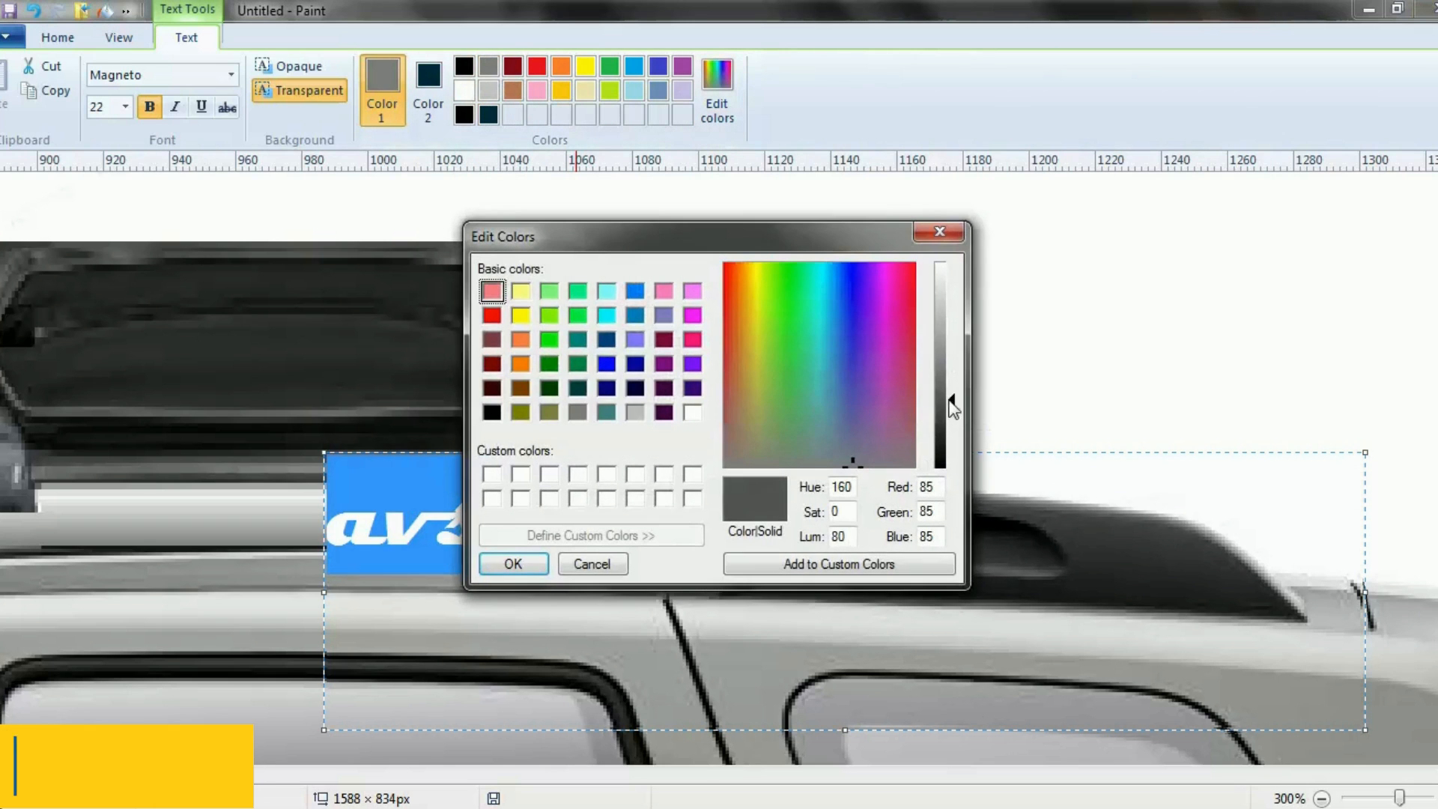
{"action": "left_click", "coordinate": [534, 563]}
{"action": "key", "text": "ctrl+a"}
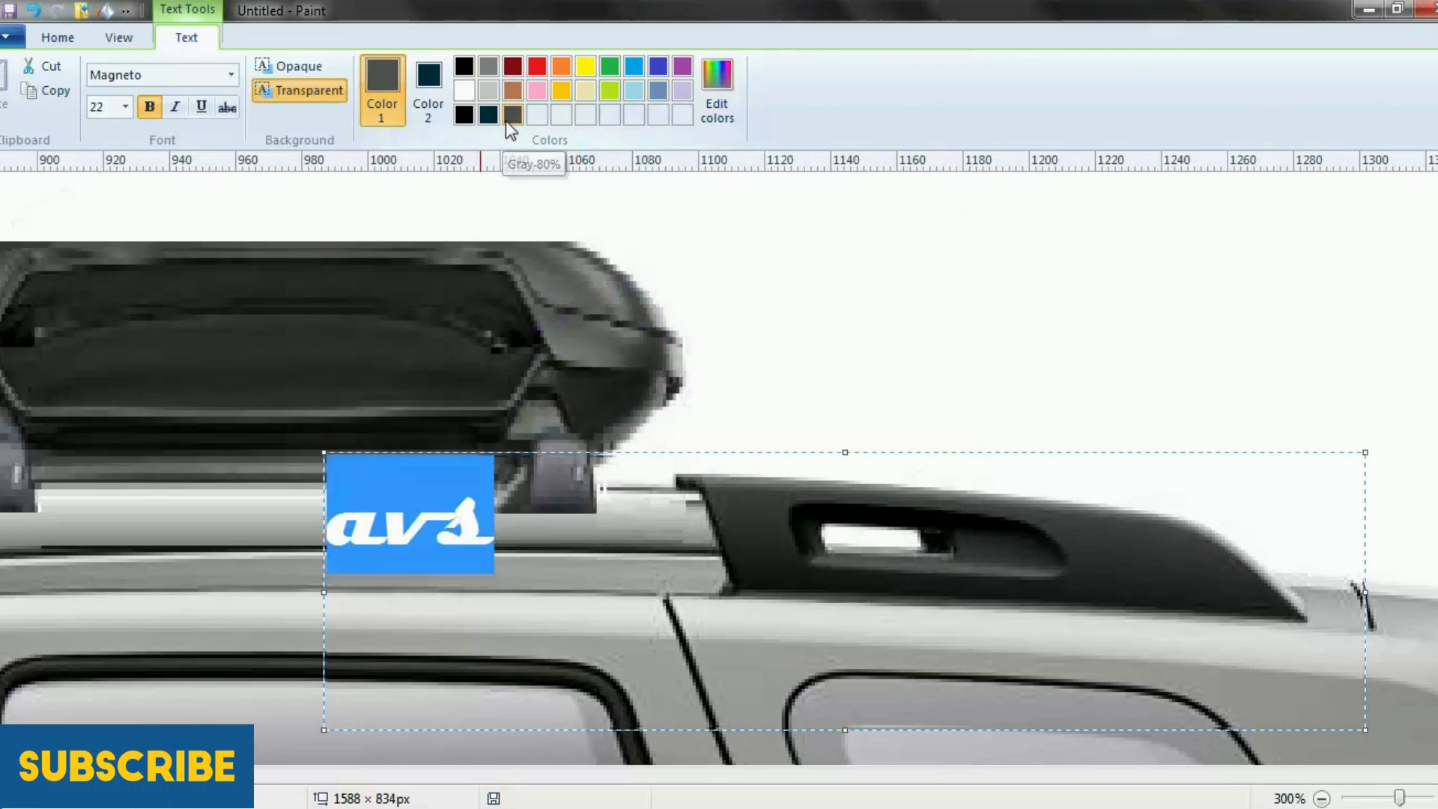
{"action": "left_click", "coordinate": [370, 323]}
{"action": "left_click", "coordinate": [285, 107]}
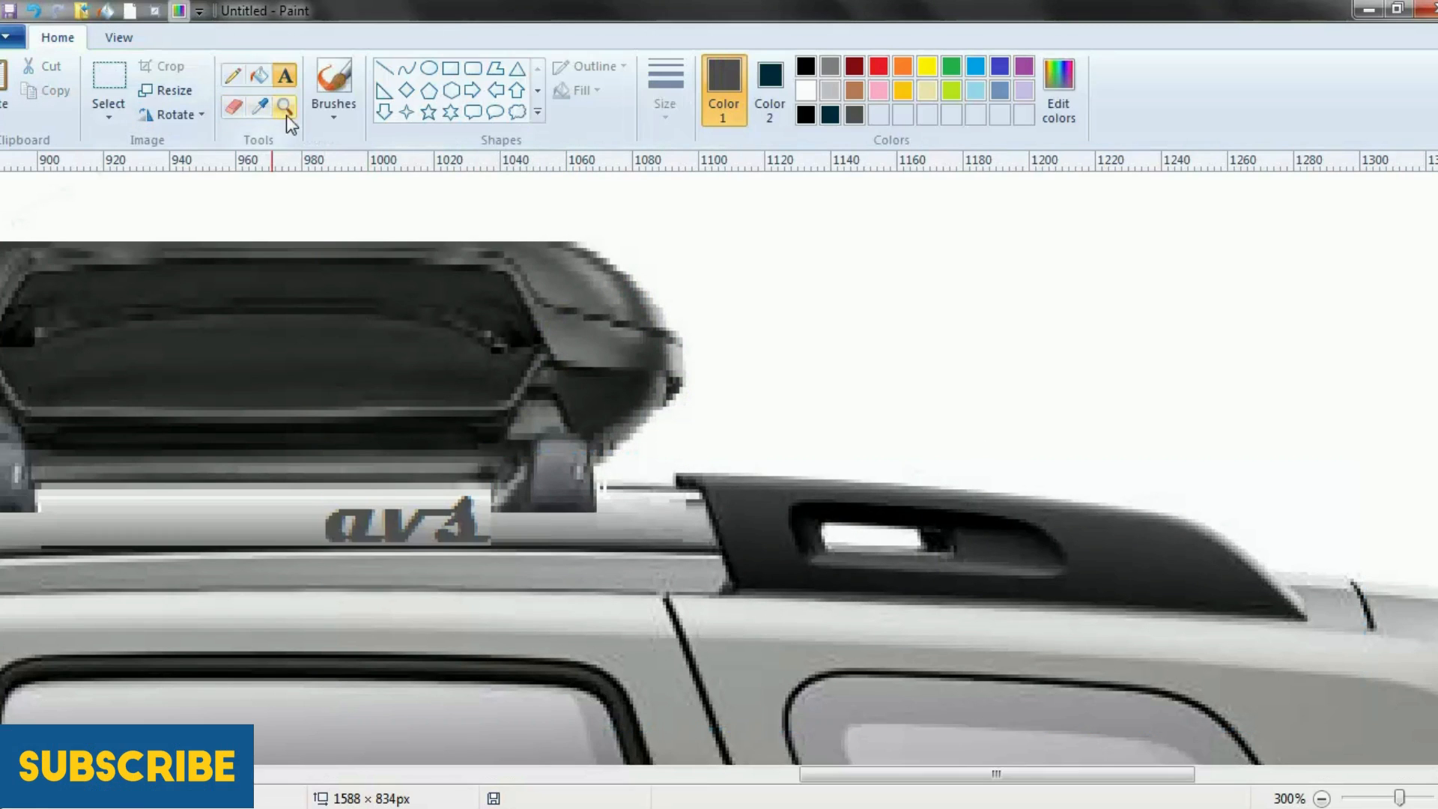
Tint the side marker lamp on the front fender with a gold-filled rounded rectangle matching its outline.
{"action": "right_click", "coordinate": [392, 385]}
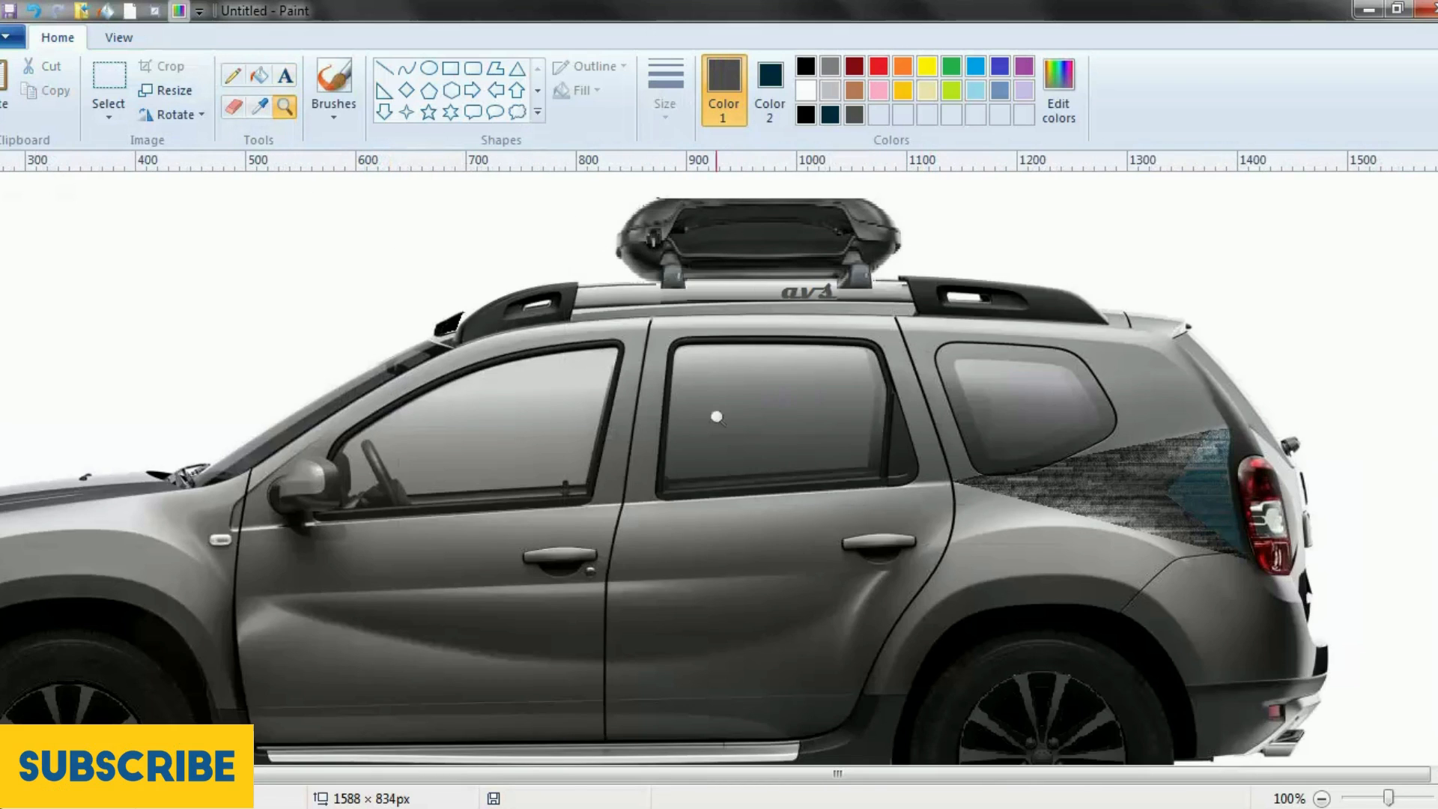
{"action": "right_click", "coordinate": [971, 475]}
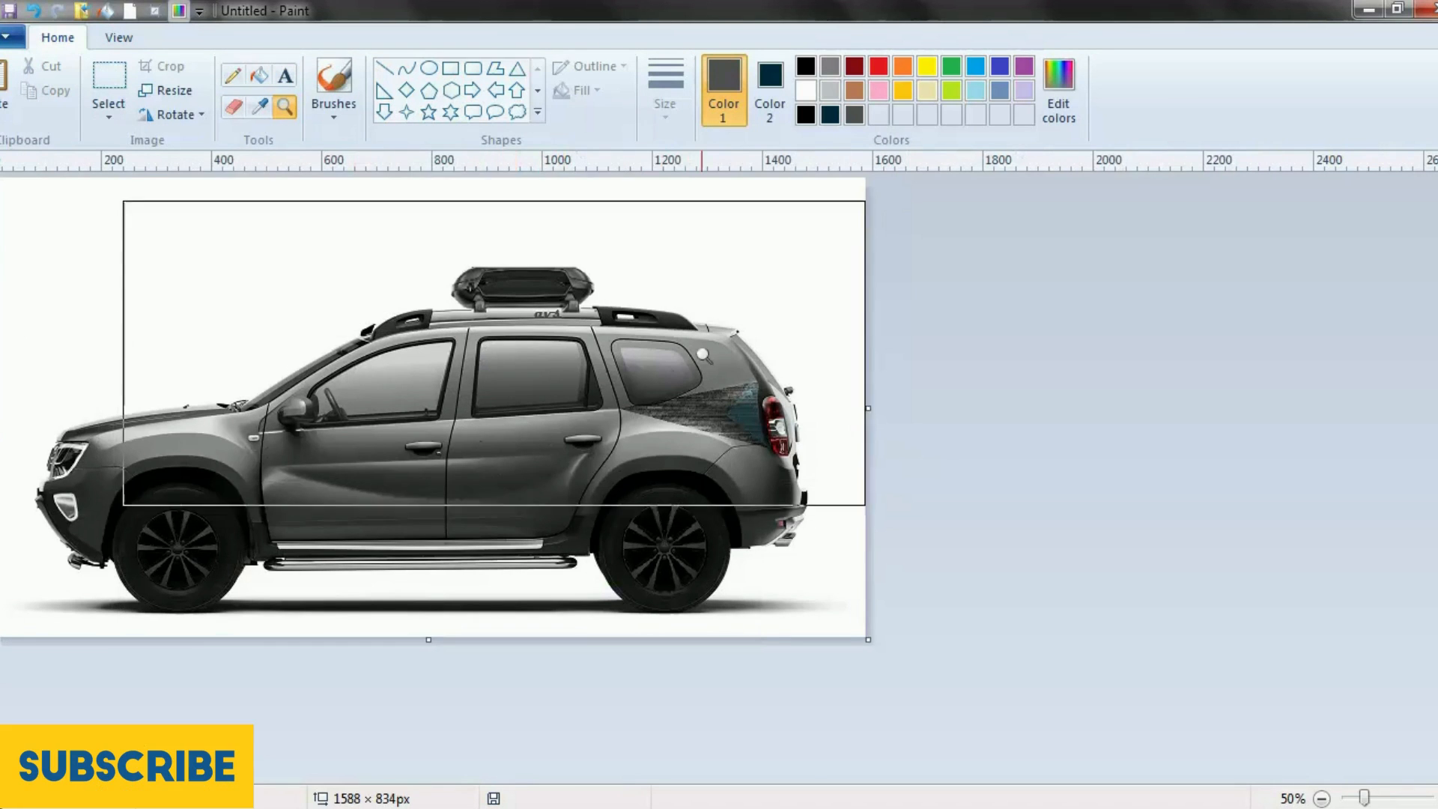
{"action": "left_click", "coordinate": [494, 352]}
{"action": "left_click", "coordinate": [504, 447]}
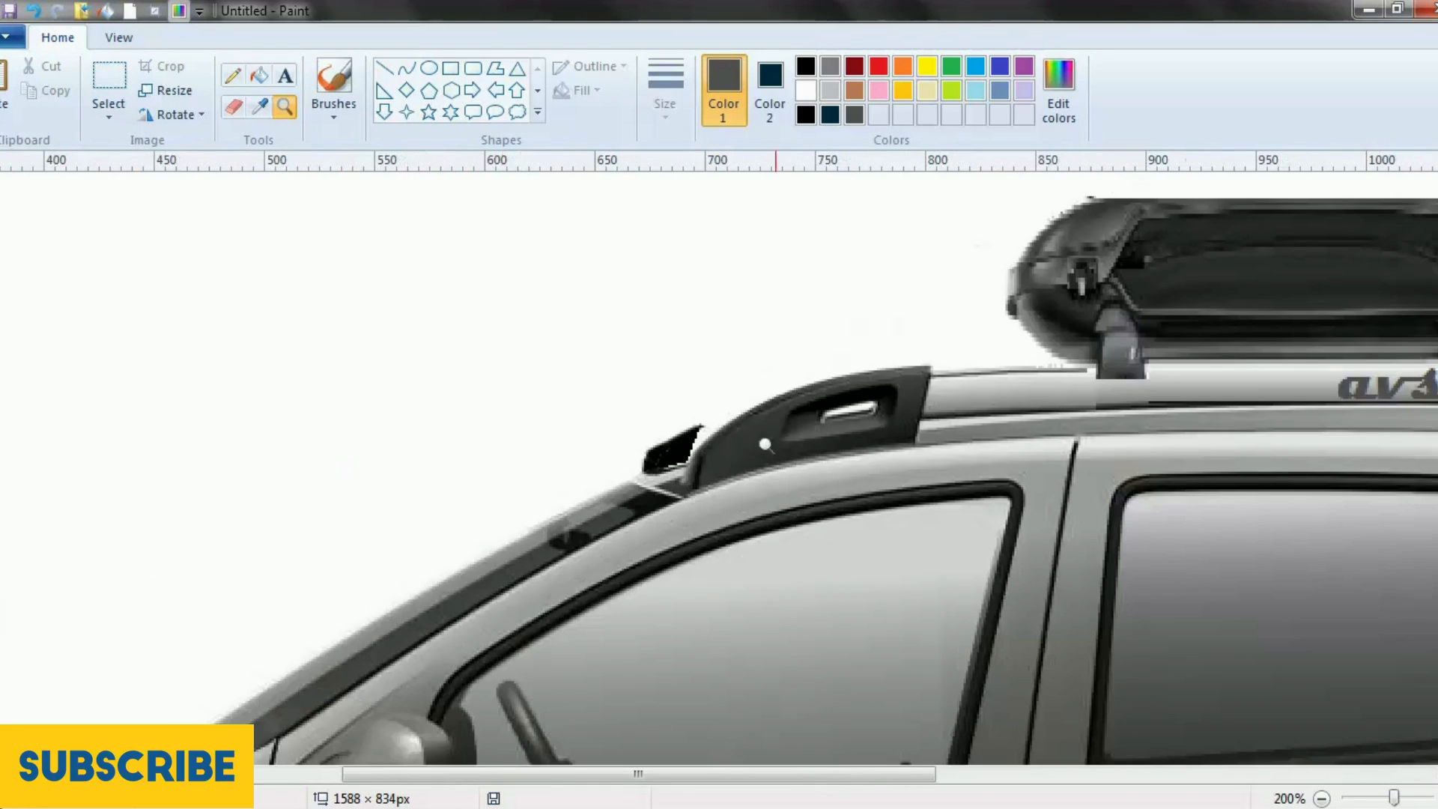
{"action": "scroll", "coordinate": [347, 521], "scroll_direction": "down", "scroll_amount": 3}
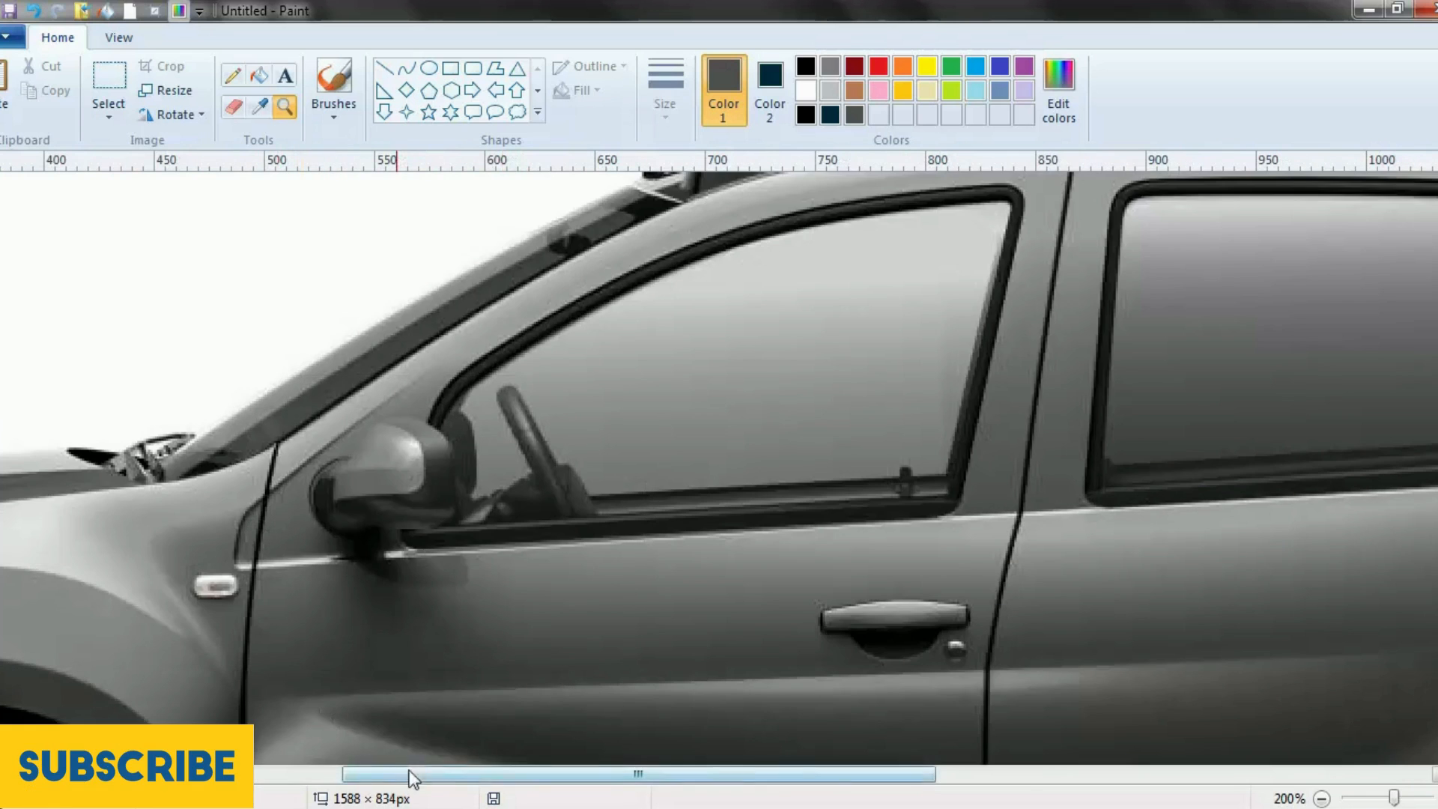
{"action": "left_click_drag", "start_coordinate": [411, 777], "coordinate": [337, 764]}
{"action": "left_click", "coordinate": [411, 605]}
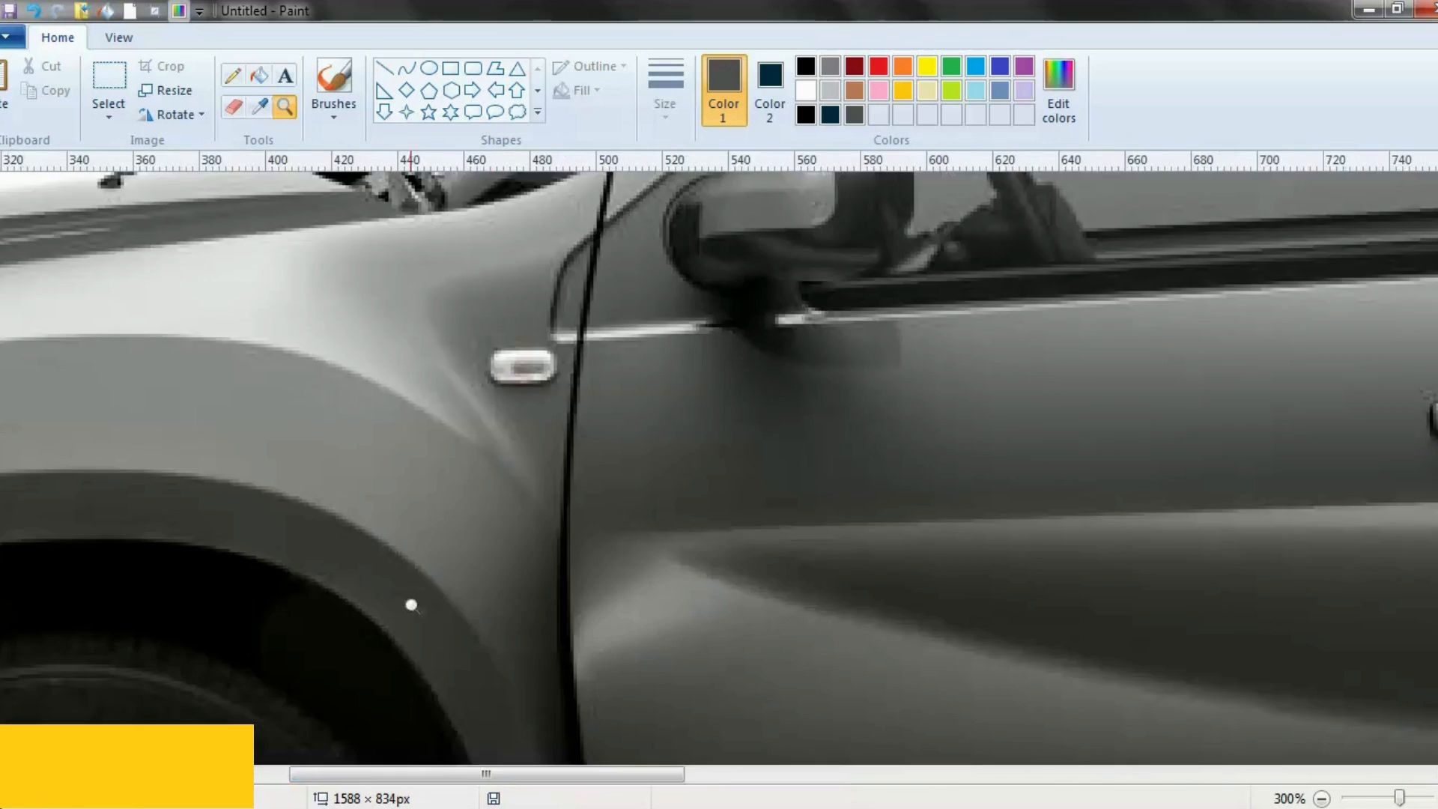
{"action": "left_click", "coordinate": [582, 395]}
{"action": "left_click", "coordinate": [473, 69]}
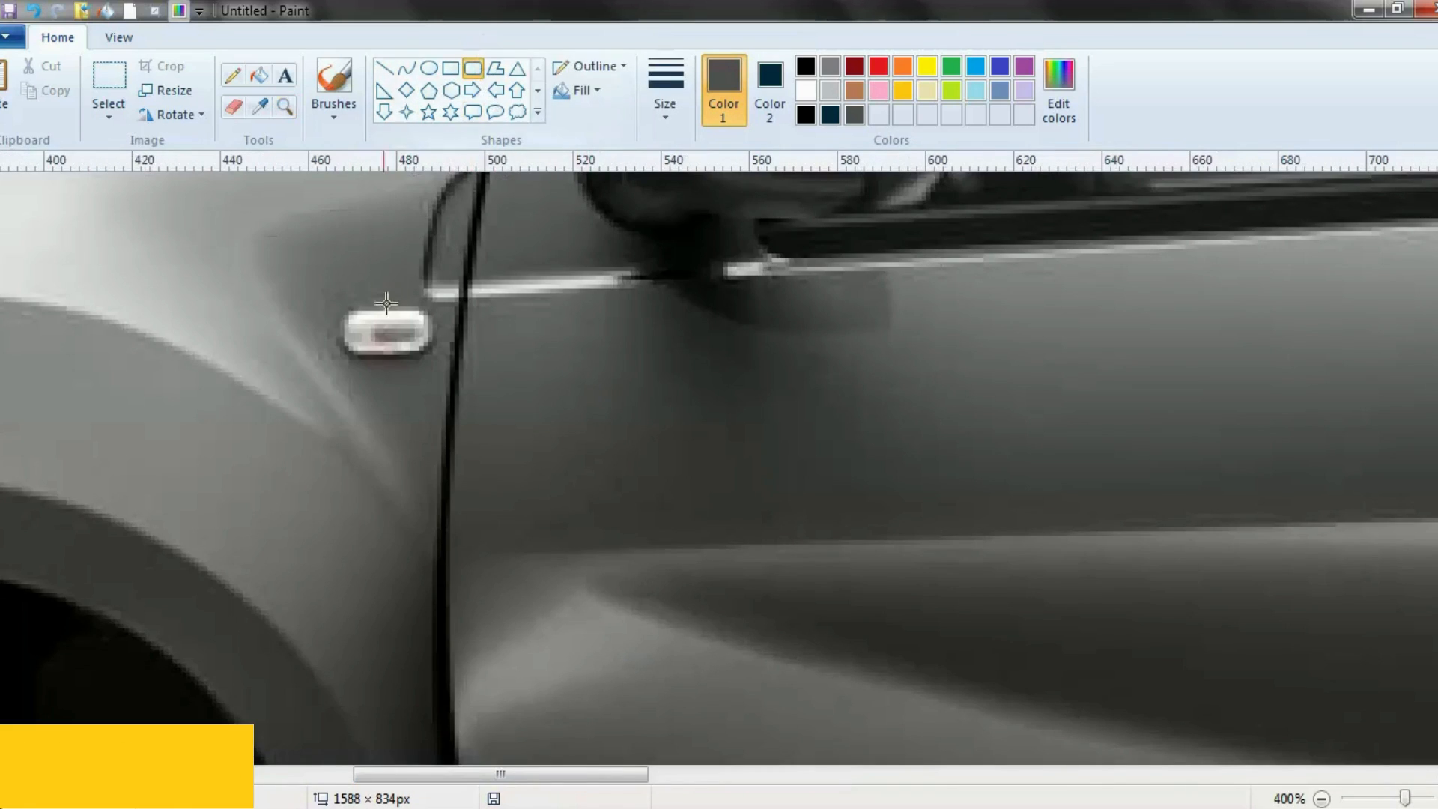
{"action": "left_click_drag", "start_coordinate": [345, 304], "coordinate": [431, 353]}
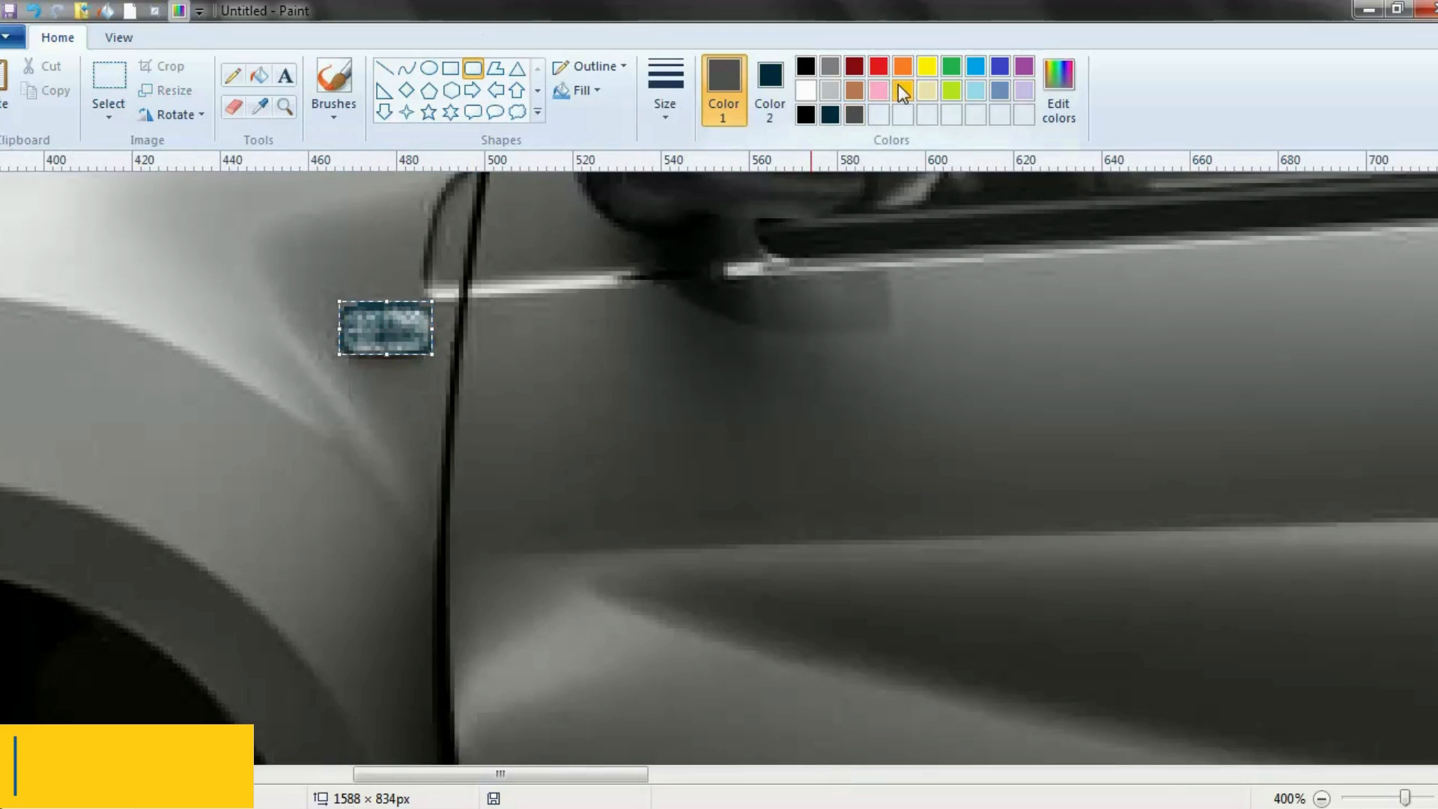
{"action": "left_click", "coordinate": [771, 91]}
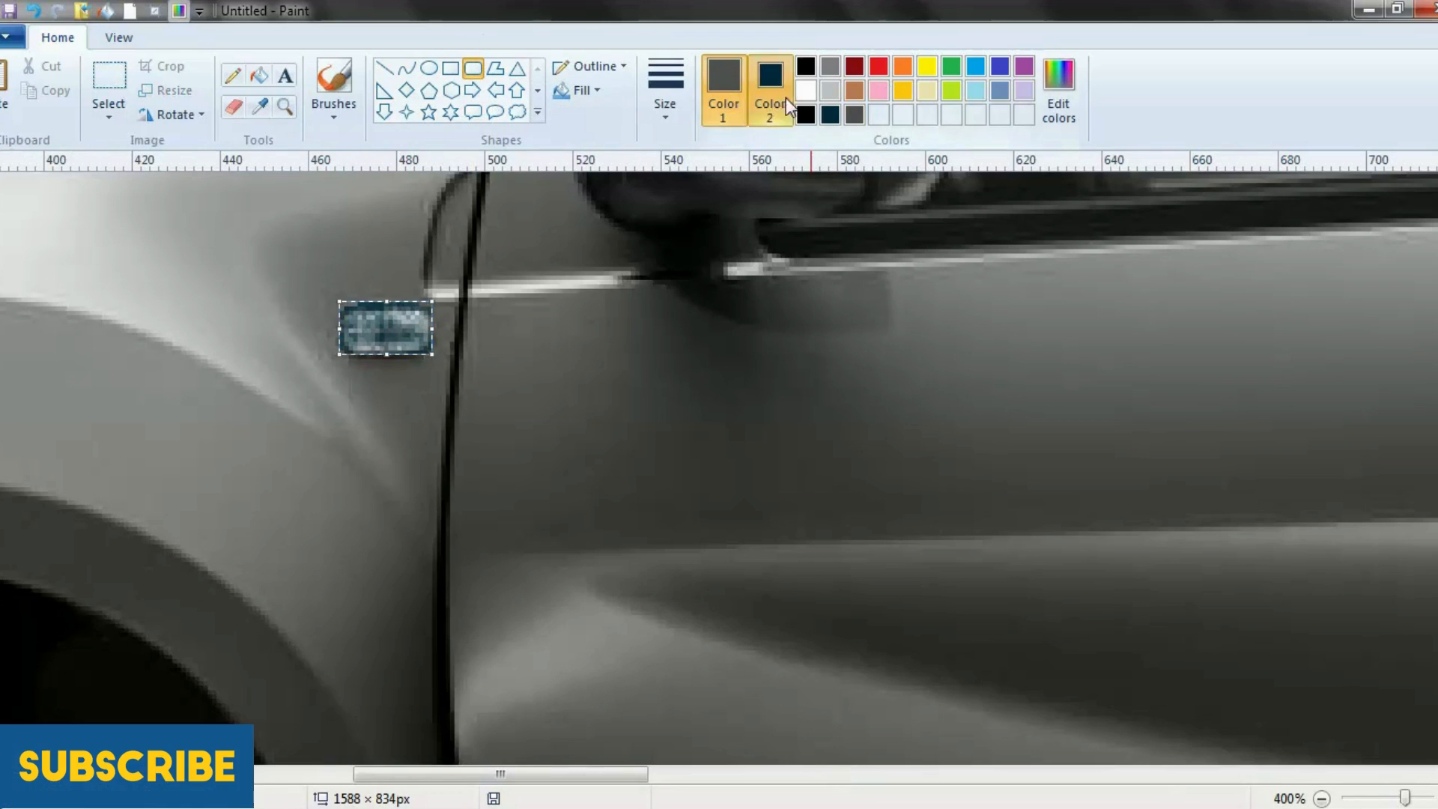
{"action": "left_click", "coordinate": [903, 91]}
{"action": "left_click", "coordinate": [285, 106]}
Cover the clear middle section of the tail lamp with a gold-filled polygon that follows its edges.
{"action": "right_click", "coordinate": [363, 364]}
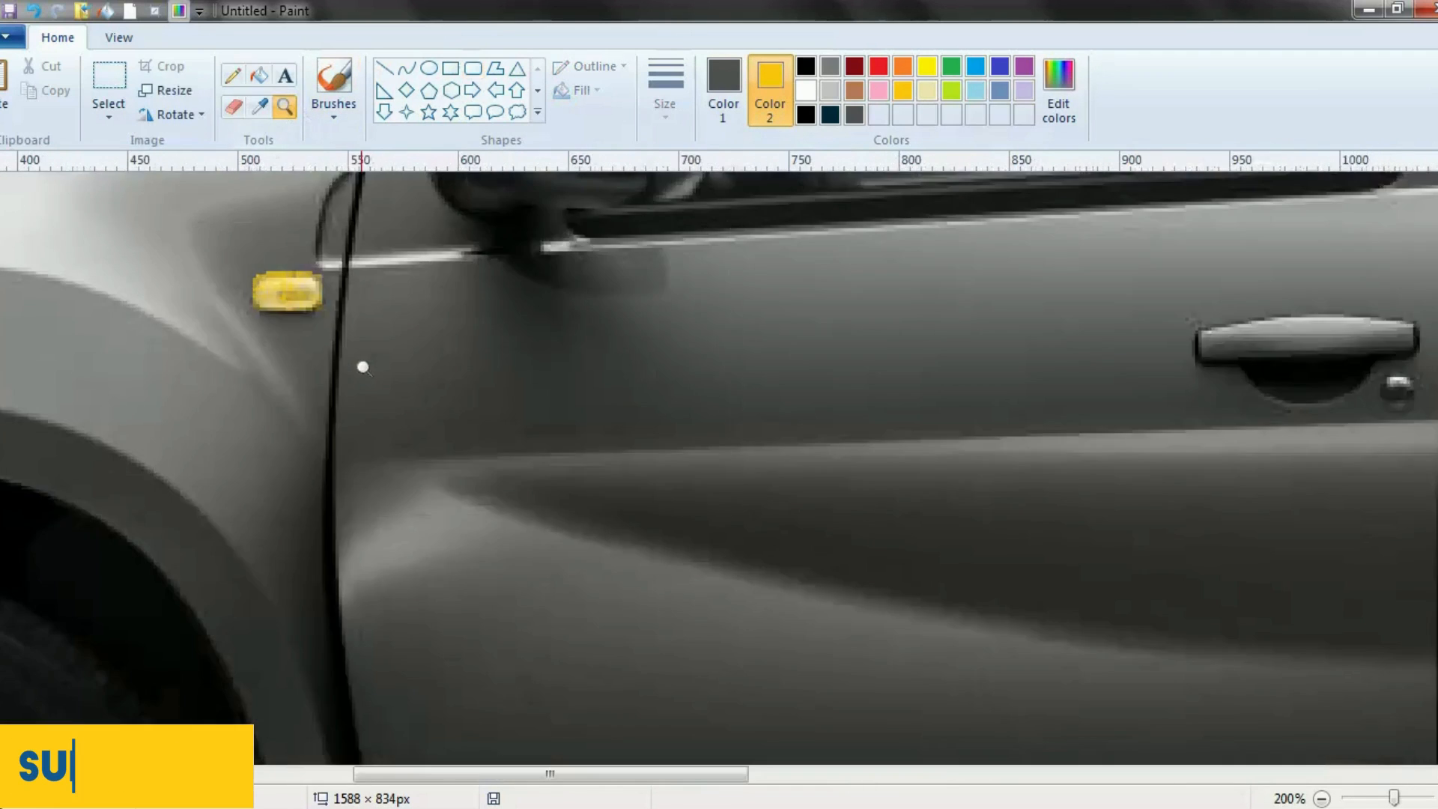
{"action": "right_click", "coordinate": [313, 378]}
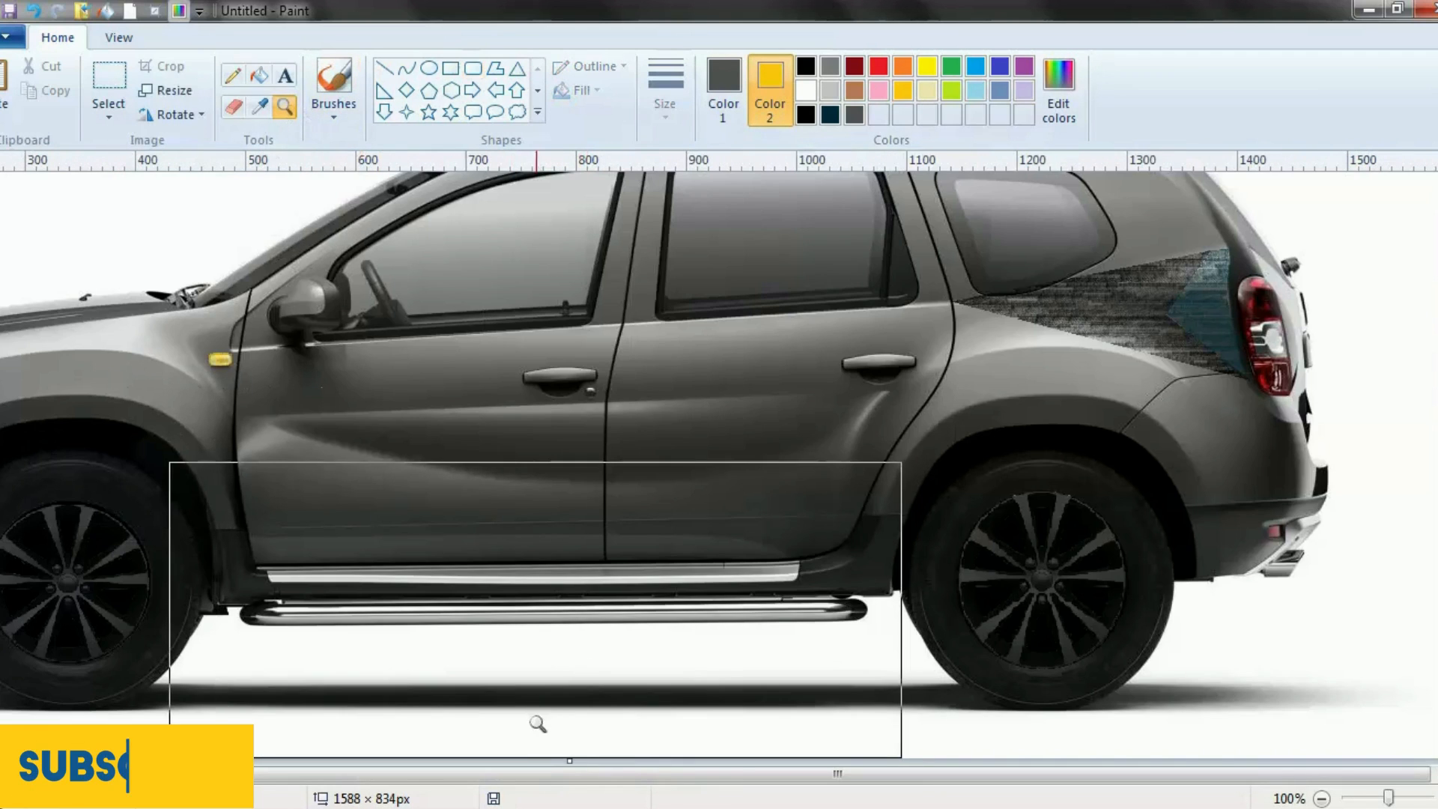
{"action": "left_click", "coordinate": [1224, 359]}
{"action": "left_click", "coordinate": [1161, 405]}
{"action": "left_click", "coordinate": [951, 502]}
{"action": "left_click", "coordinate": [899, 502]}
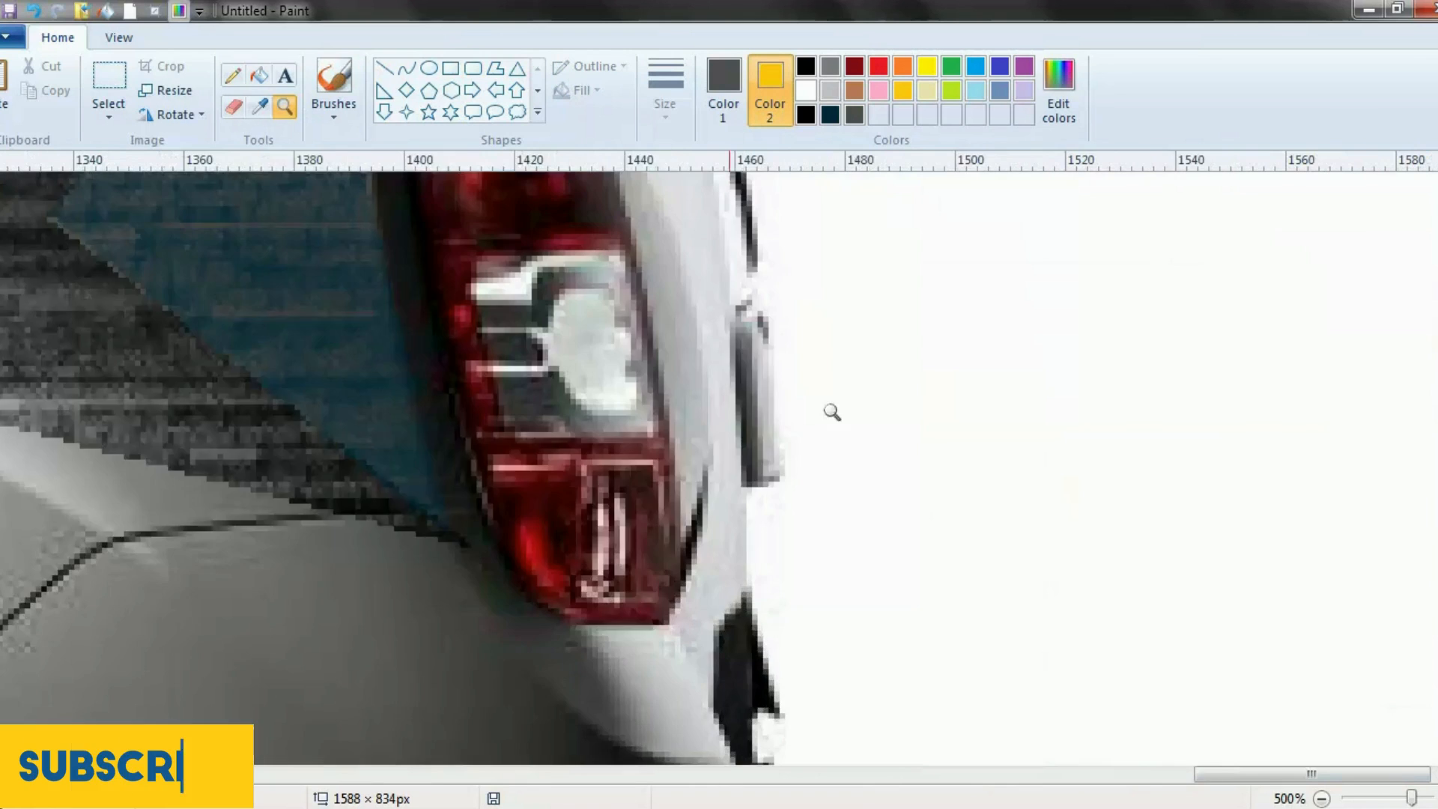
{"action": "left_click", "coordinate": [824, 407]}
{"action": "left_click", "coordinate": [496, 69]}
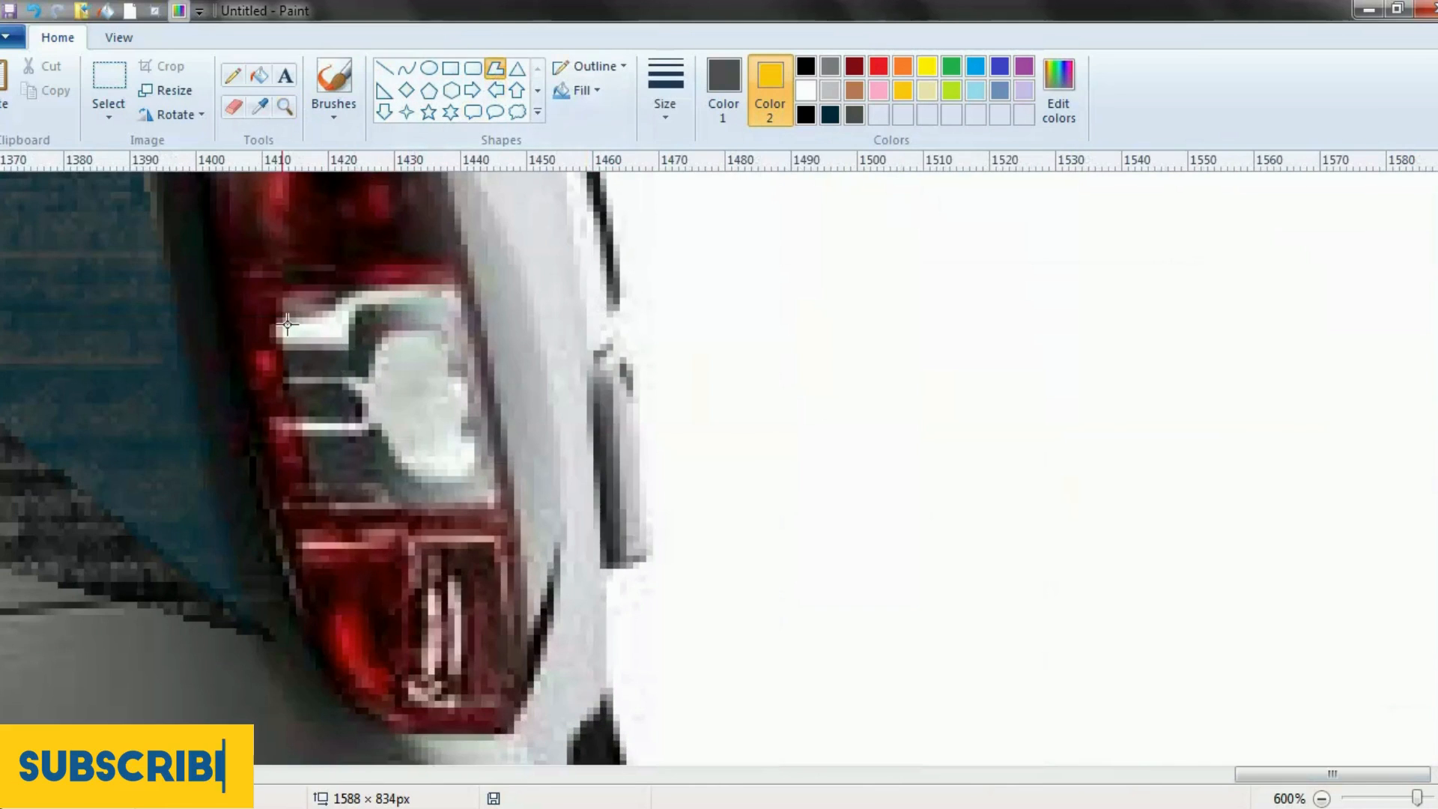
{"action": "left_click_drag", "start_coordinate": [316, 500], "coordinate": [454, 277]}
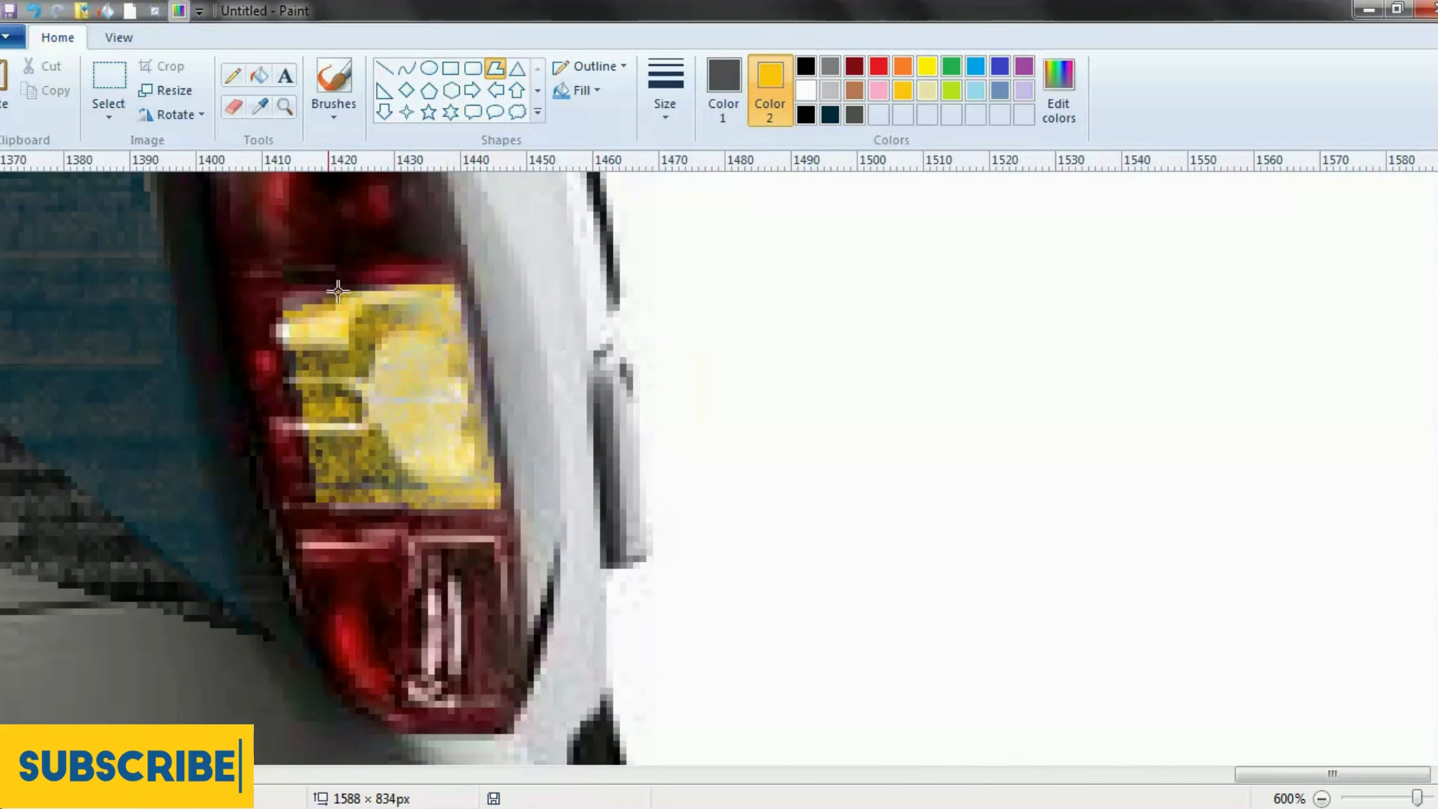
{"action": "left_click", "coordinate": [301, 309]}
Give the tail lamp polygon a Natural pencil fill and lighten it to a pale yellow with RGB 255, 224, 119.
{"action": "left_click", "coordinate": [578, 89]}
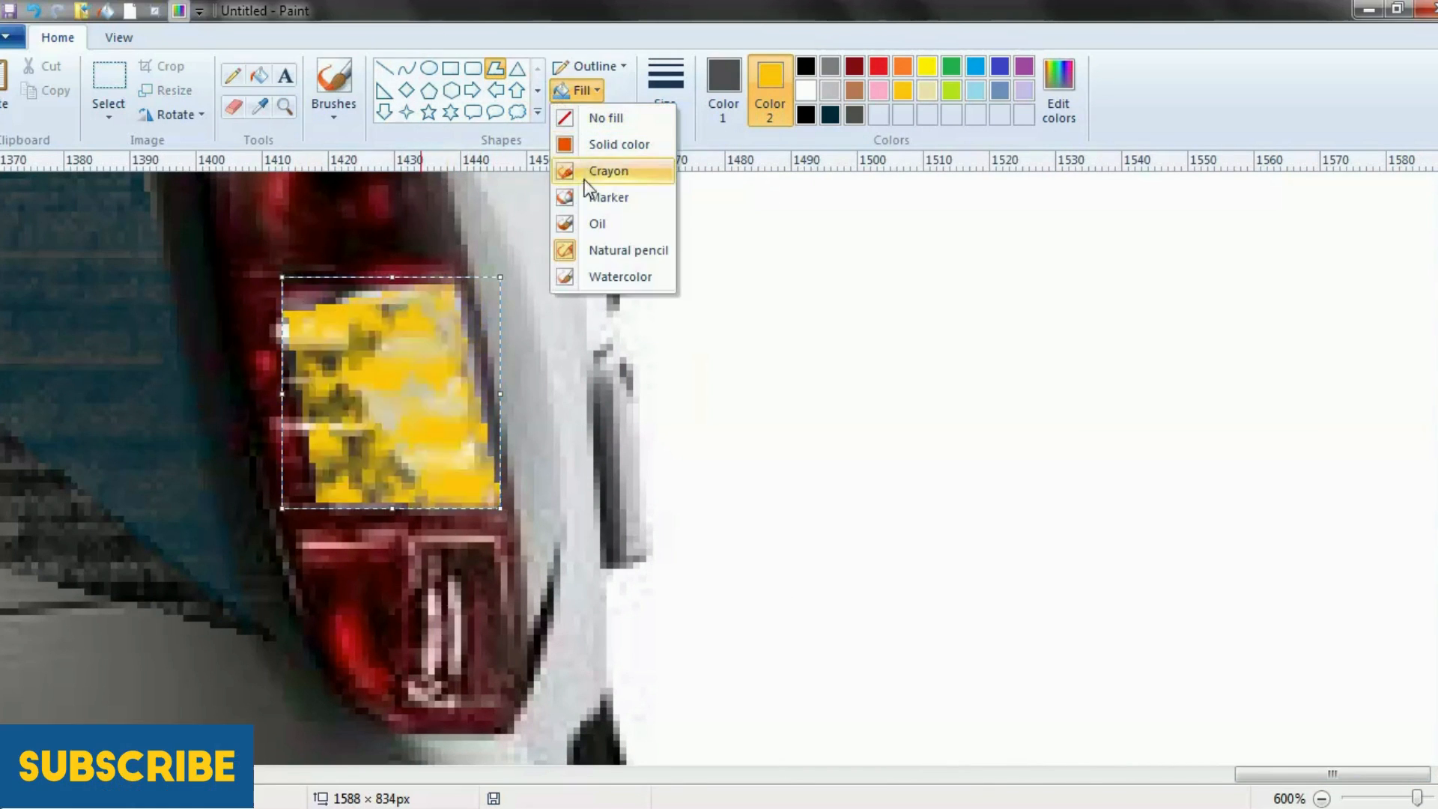
{"action": "left_click", "coordinate": [592, 248]}
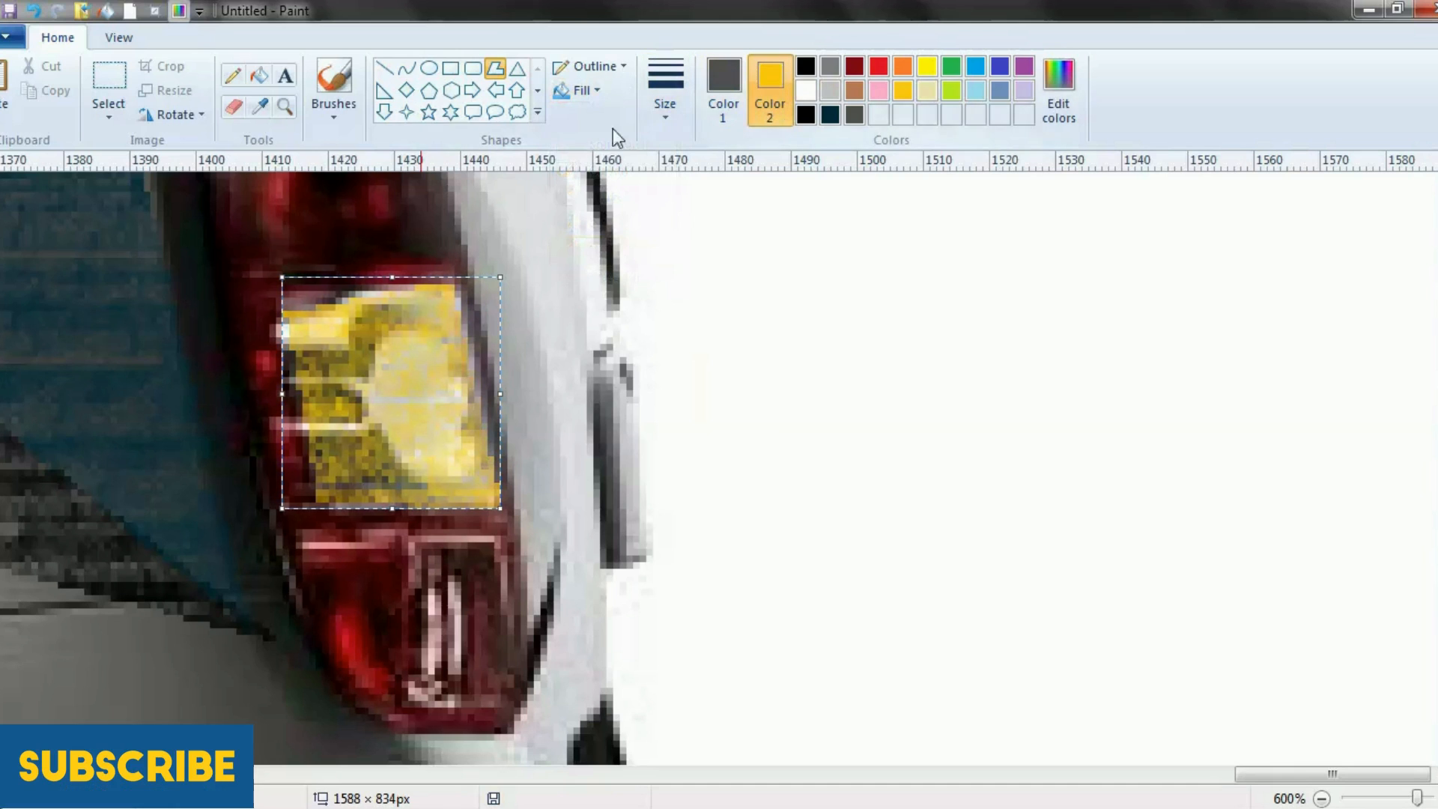
{"action": "left_click", "coordinate": [1056, 109]}
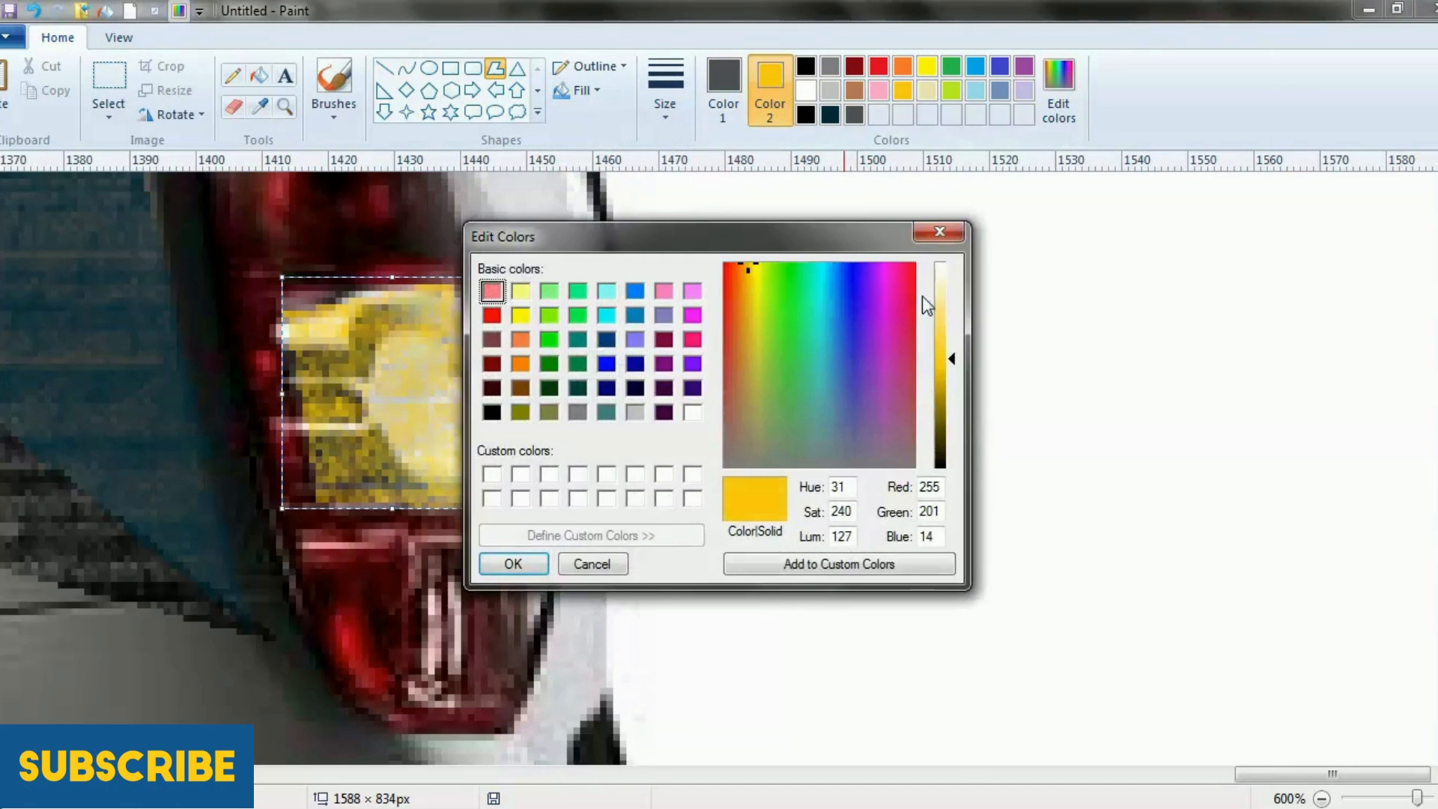
{"action": "left_click", "coordinate": [950, 301]}
{"action": "left_click", "coordinate": [523, 567]}
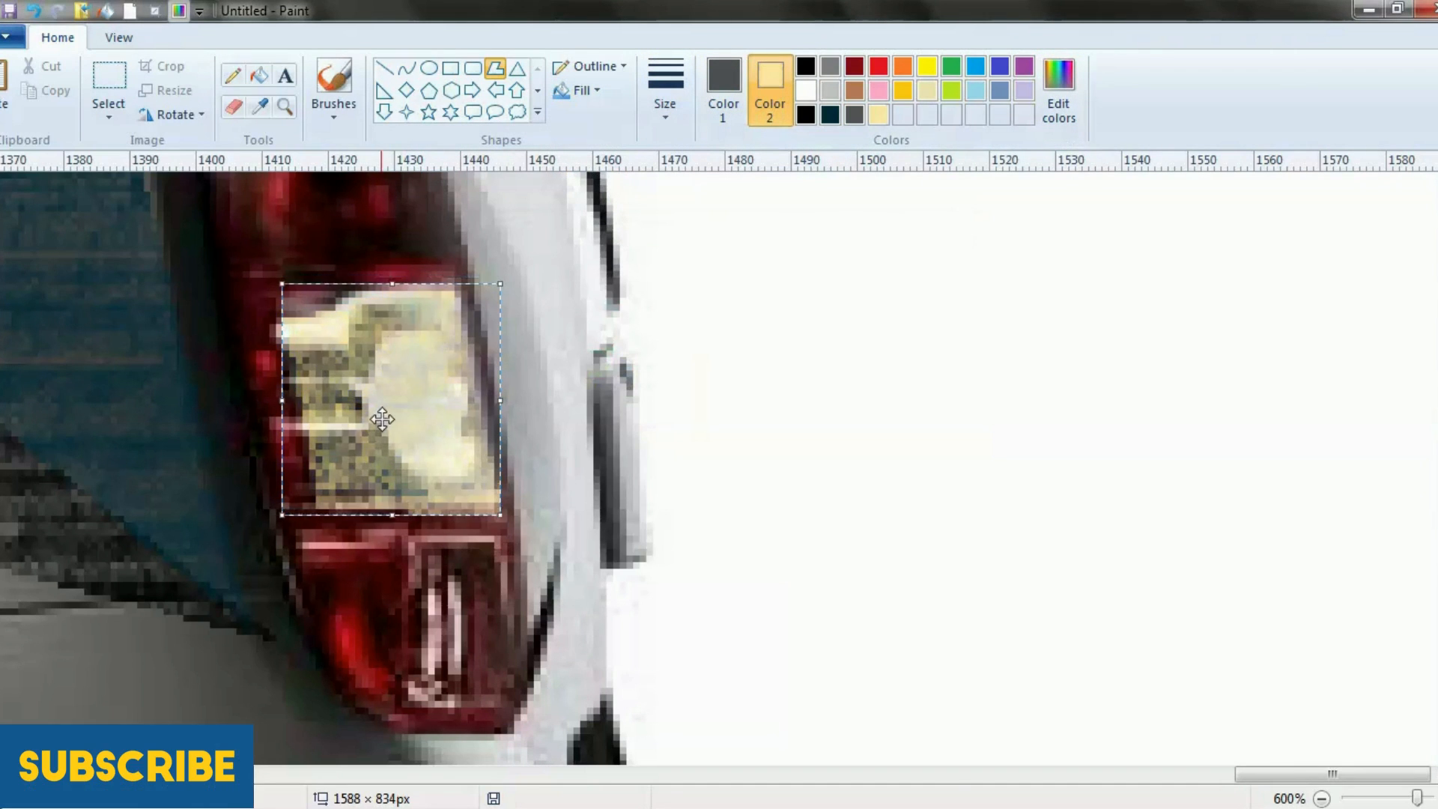
{"action": "left_click", "coordinate": [1059, 89]}
{"action": "left_click", "coordinate": [955, 317]}
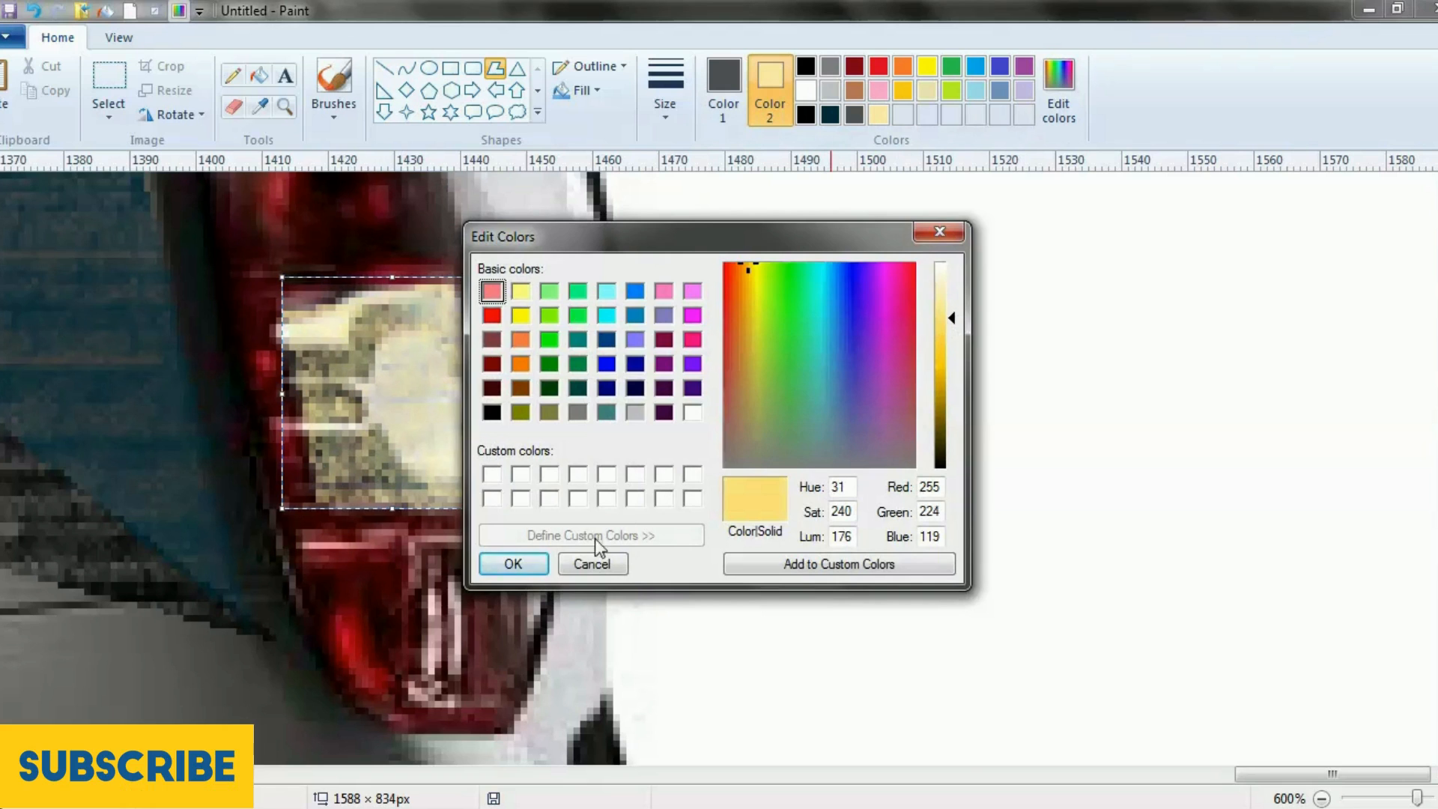
{"action": "left_click", "coordinate": [518, 560]}
{"action": "left_click", "coordinate": [285, 106]}
Tint the front headlight lens with a pale yellow polygon traced inside its white border, leaving the grille-side parts uncovered.
{"action": "right_click", "coordinate": [430, 328]}
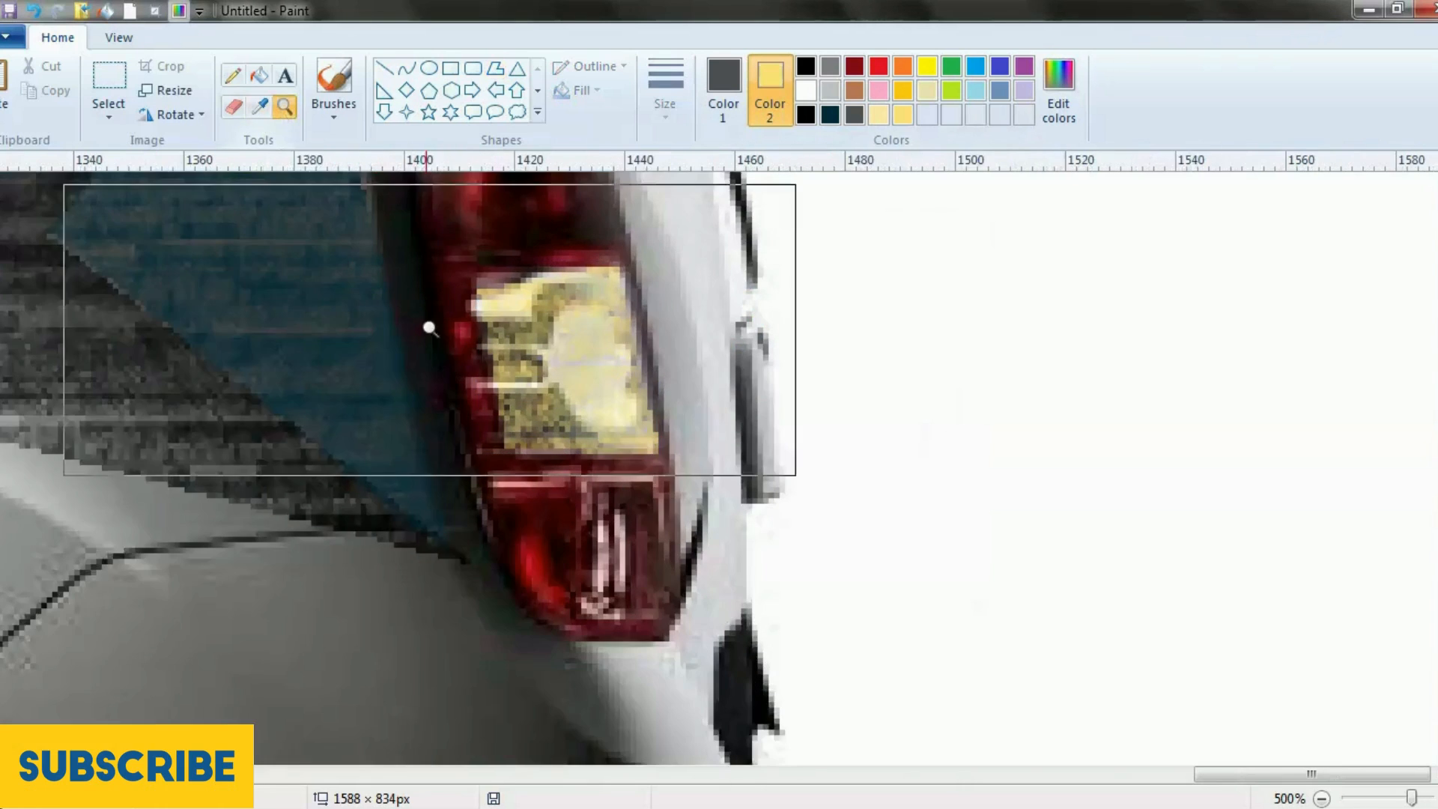
{"action": "right_click", "coordinate": [430, 327]}
{"action": "right_click", "coordinate": [430, 326]}
{"action": "right_click", "coordinate": [433, 329]}
{"action": "right_click", "coordinate": [433, 330]}
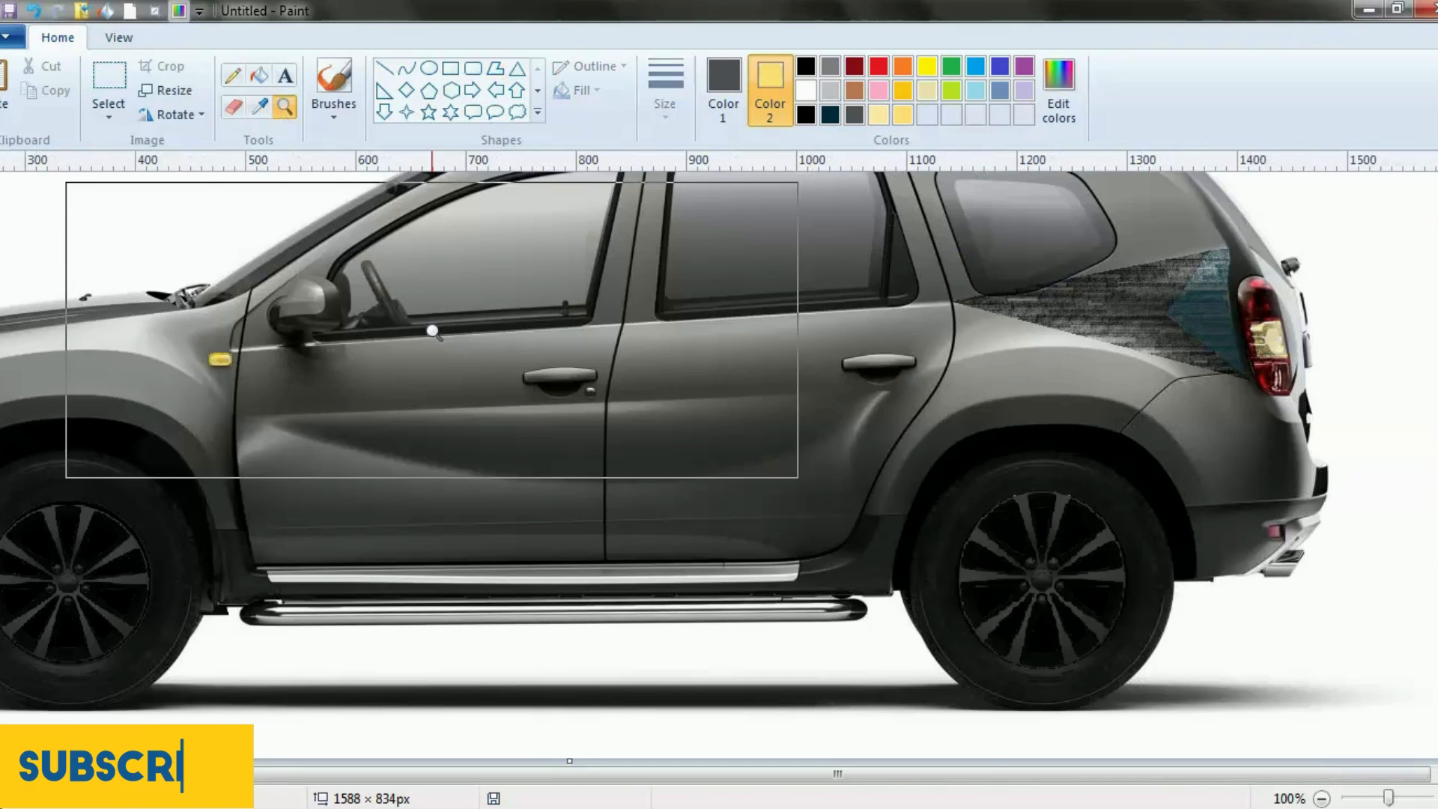
{"action": "right_click", "coordinate": [408, 412]}
{"action": "left_click", "coordinate": [232, 473]}
{"action": "left_click", "coordinate": [232, 474]}
{"action": "left_click", "coordinate": [233, 474]}
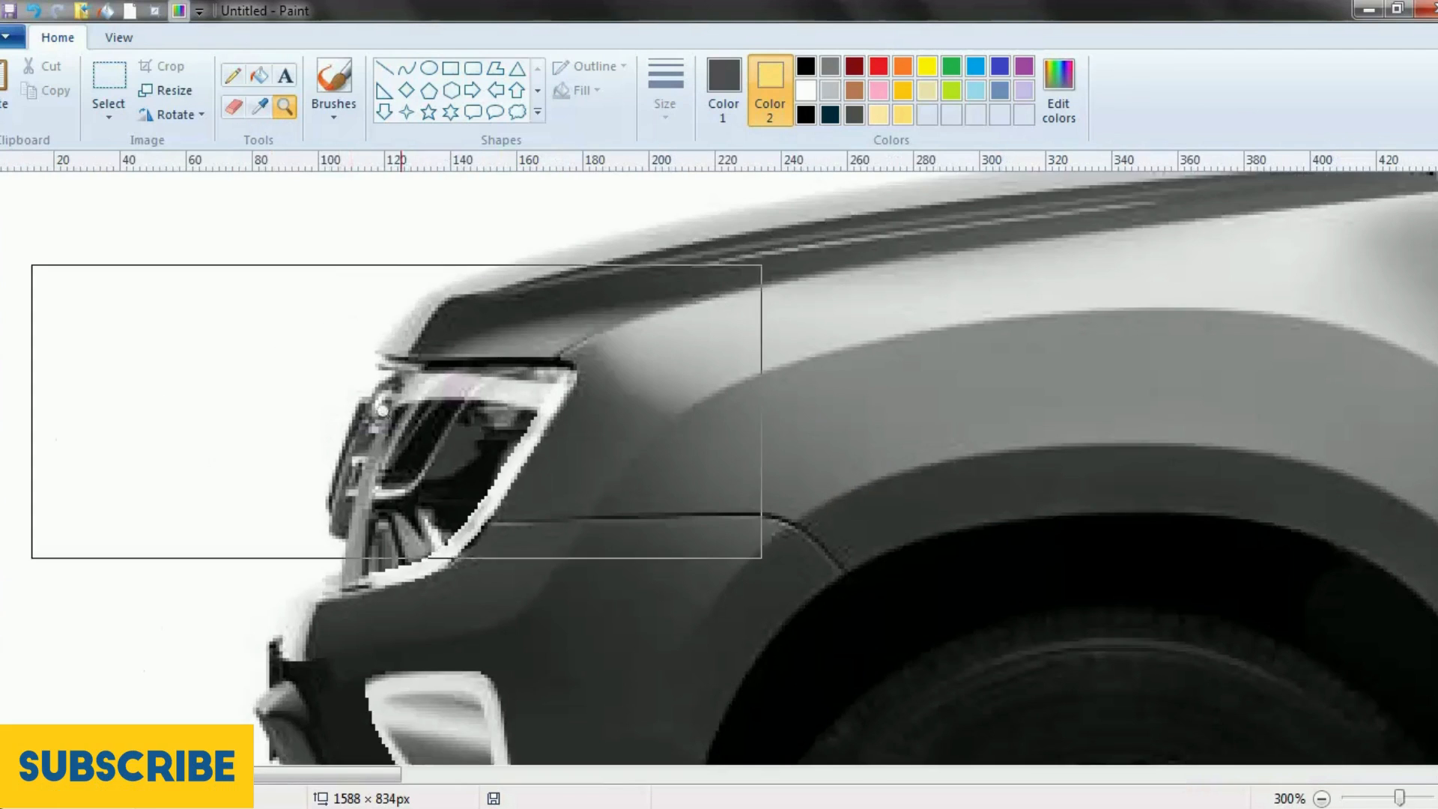
{"action": "left_click", "coordinate": [495, 68]}
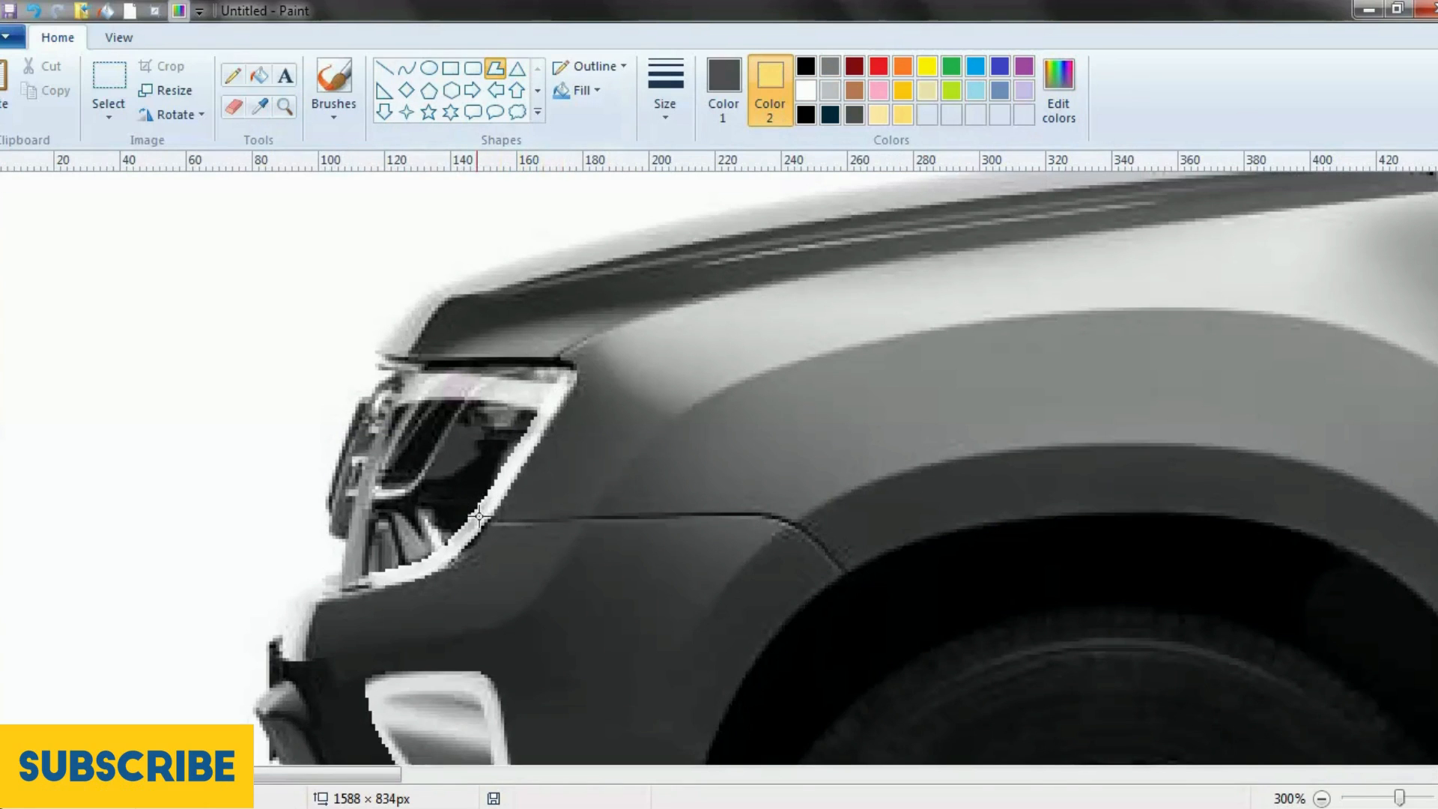
{"action": "left_click", "coordinate": [455, 540]}
{"action": "left_click", "coordinate": [432, 555]}
{"action": "left_click", "coordinate": [378, 573]}
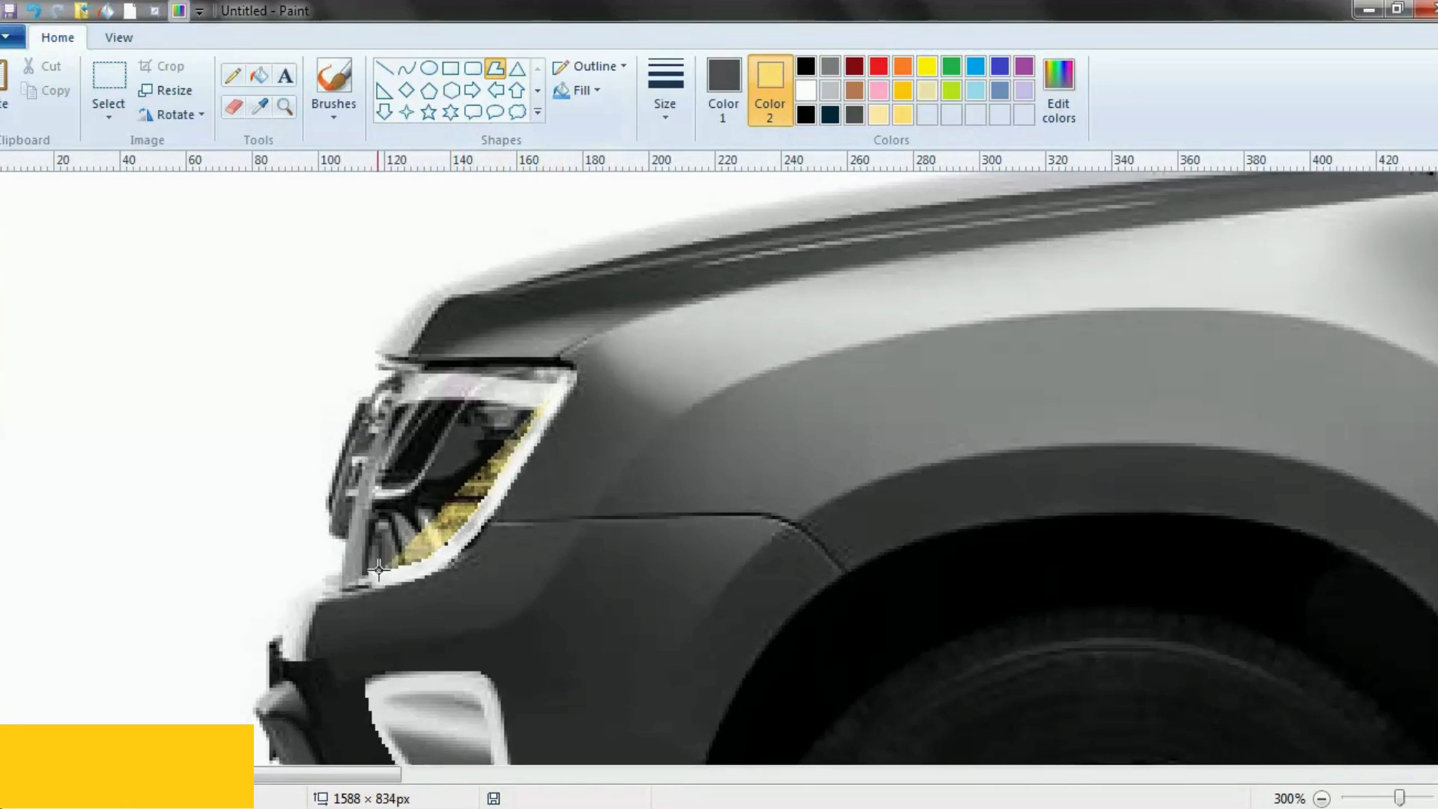
{"action": "left_click", "coordinate": [352, 584]}
{"action": "left_click", "coordinate": [342, 587]}
{"action": "left_click", "coordinate": [355, 468]}
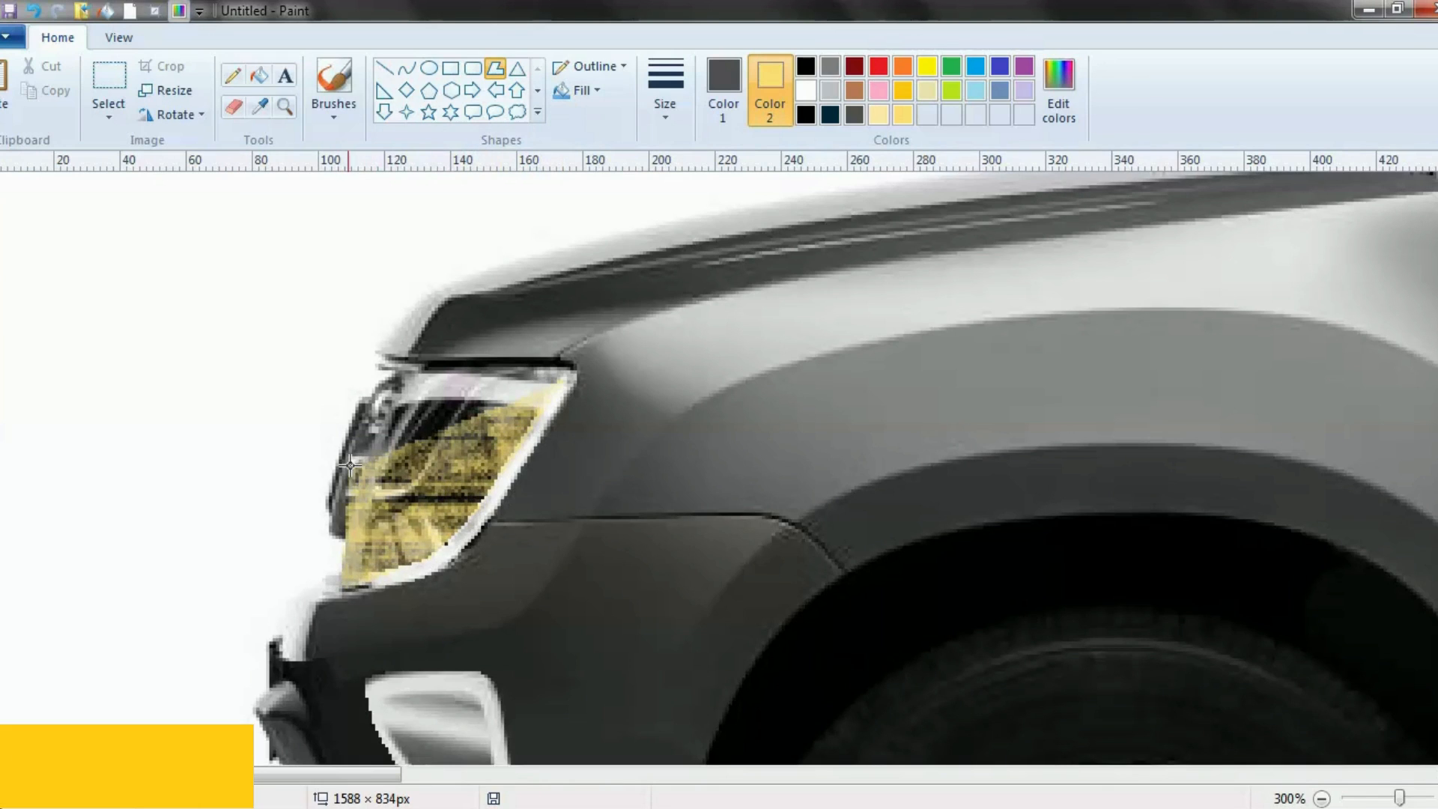
{"action": "left_click", "coordinate": [413, 370]}
{"action": "left_click", "coordinate": [415, 365]}
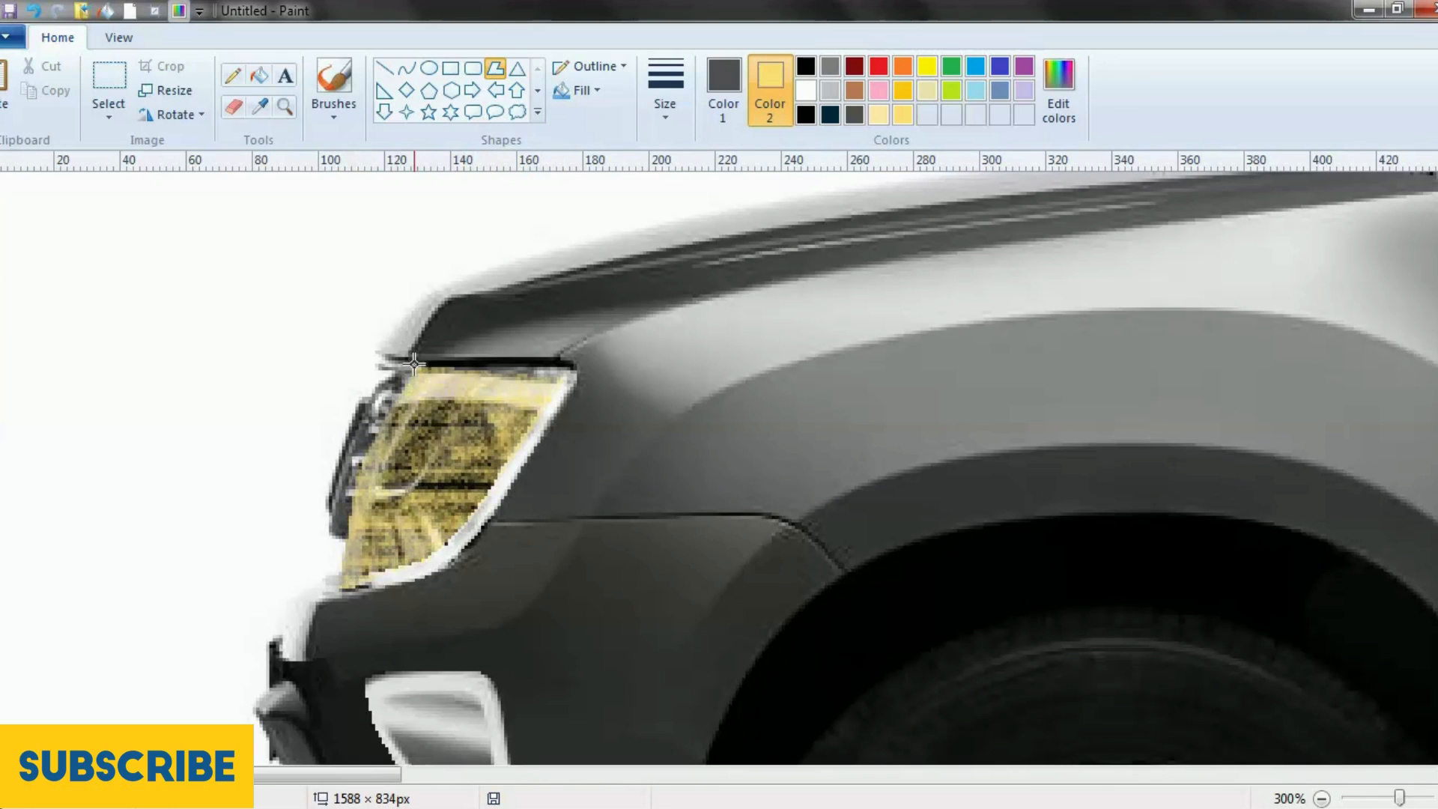
{"action": "left_click", "coordinate": [501, 368]}
{"action": "left_click", "coordinate": [575, 369]}
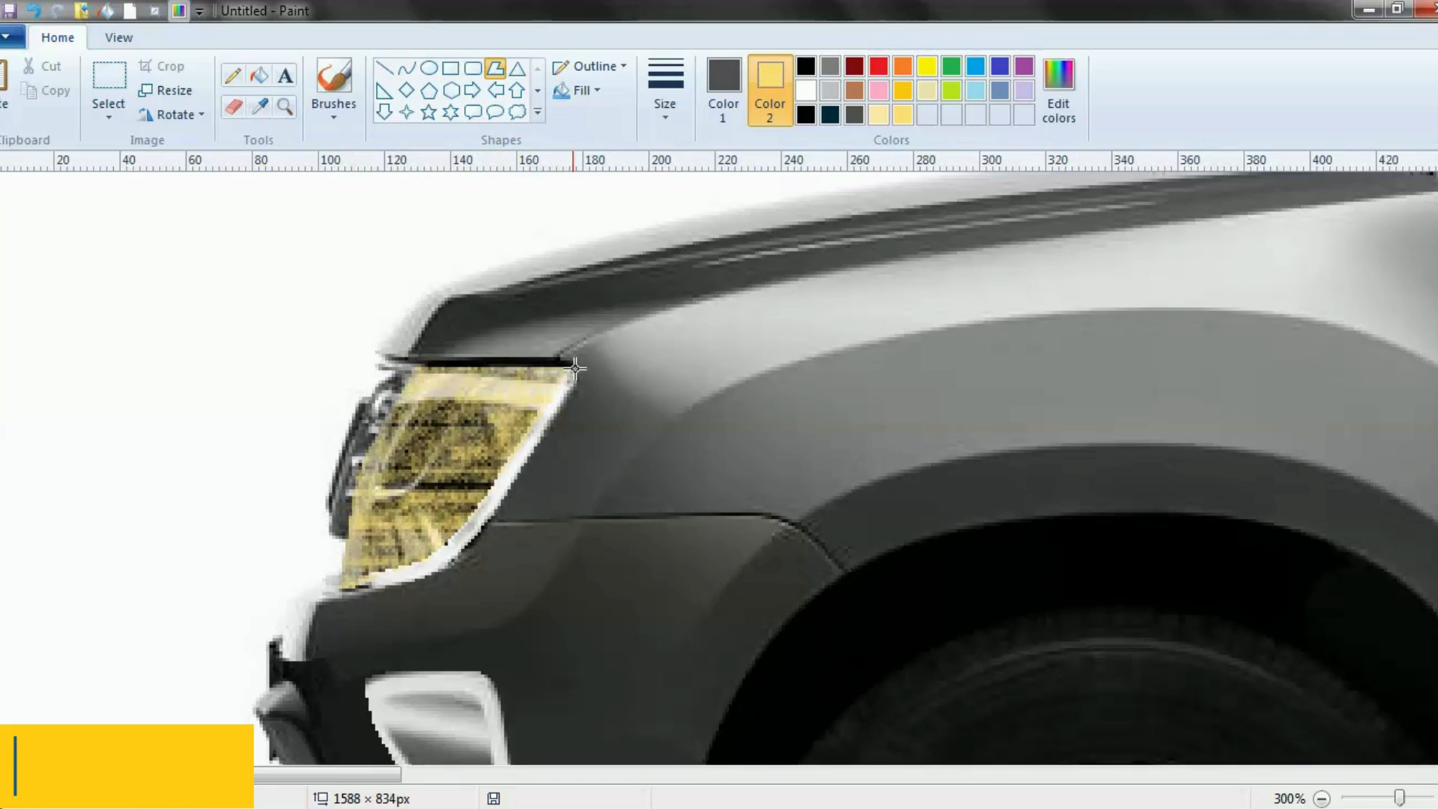
{"action": "left_click", "coordinate": [570, 373]}
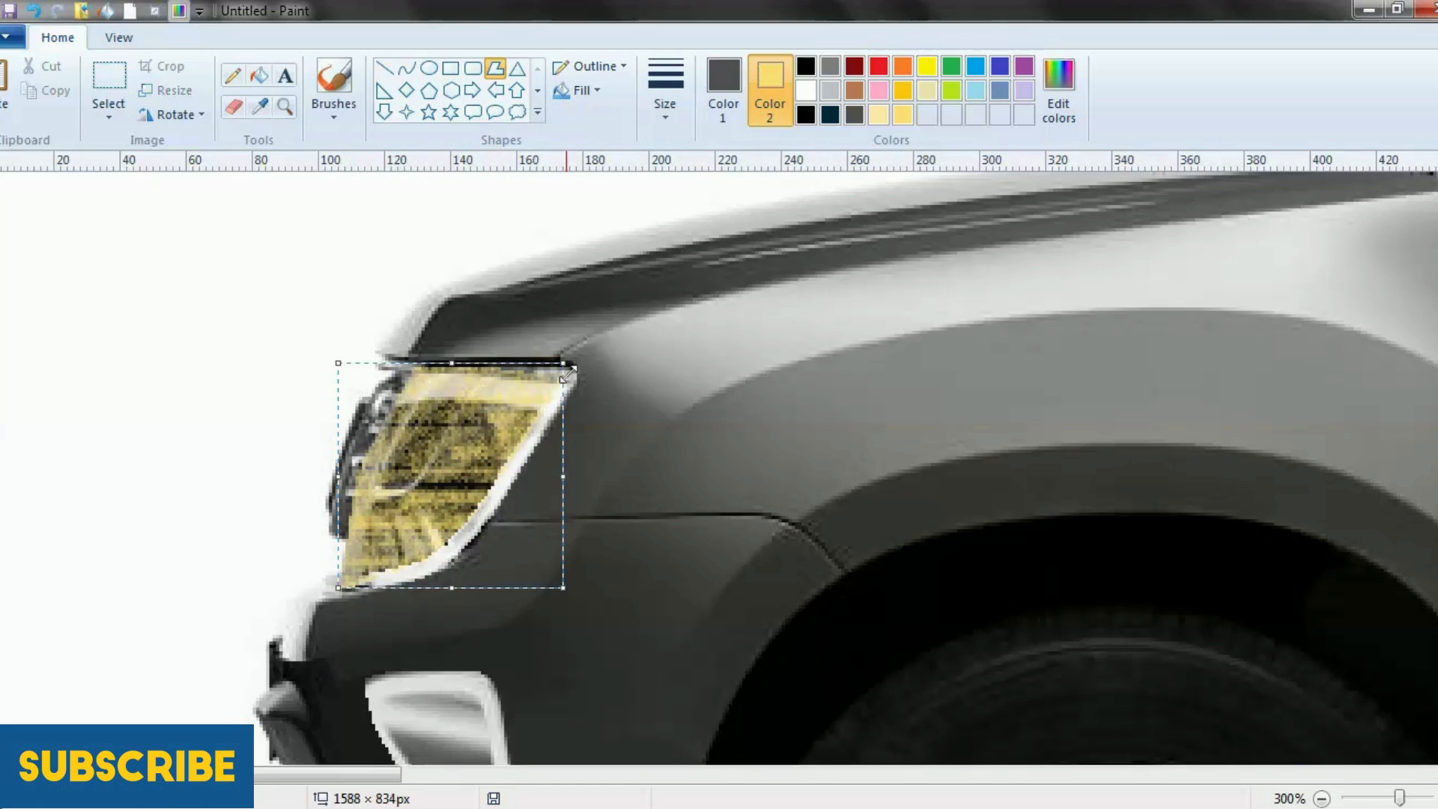
Change the headlight polygon's fill from yellow to a custom dark blue with RGB 0, 41, 66.
{"action": "left_click", "coordinate": [832, 115]}
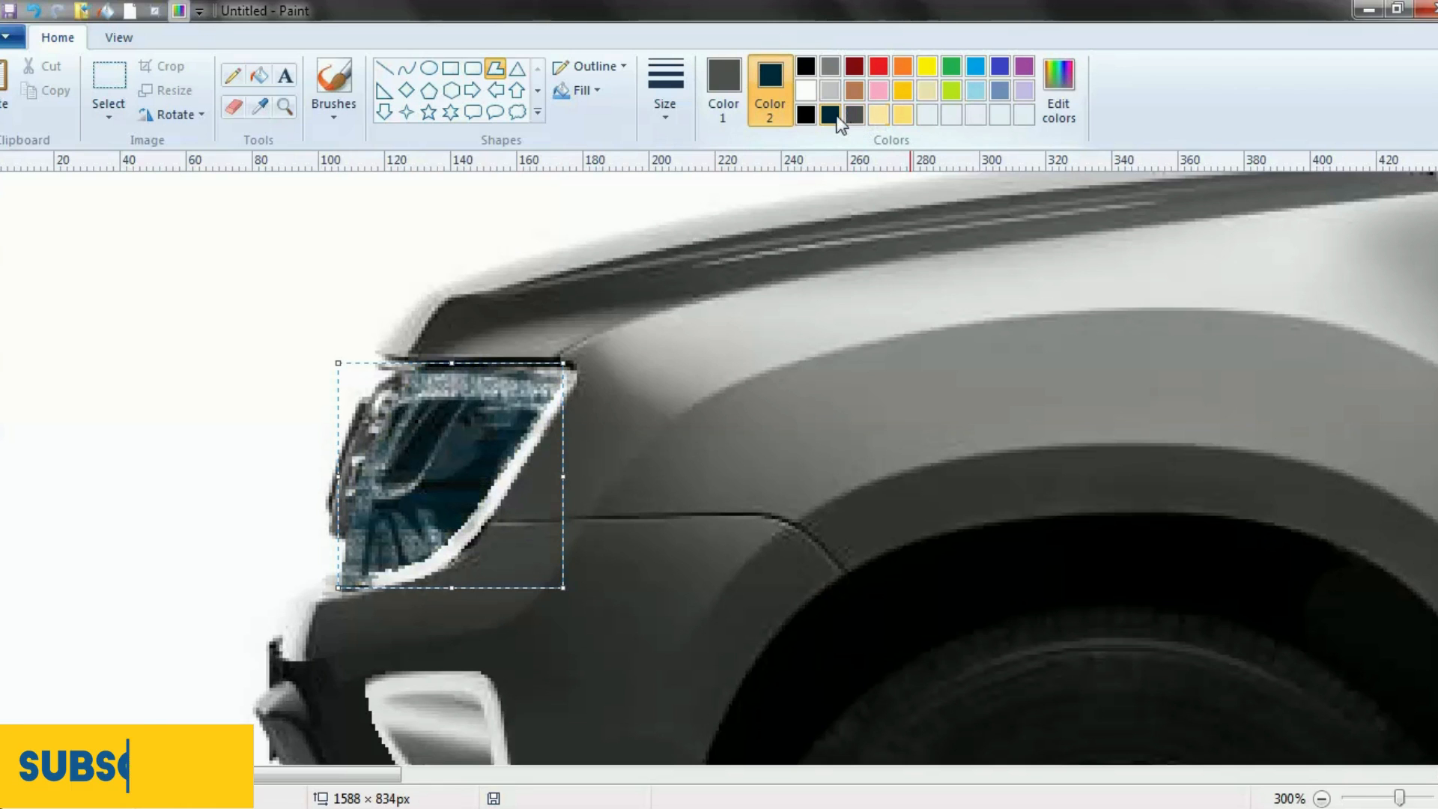
{"action": "left_click", "coordinate": [1059, 86]}
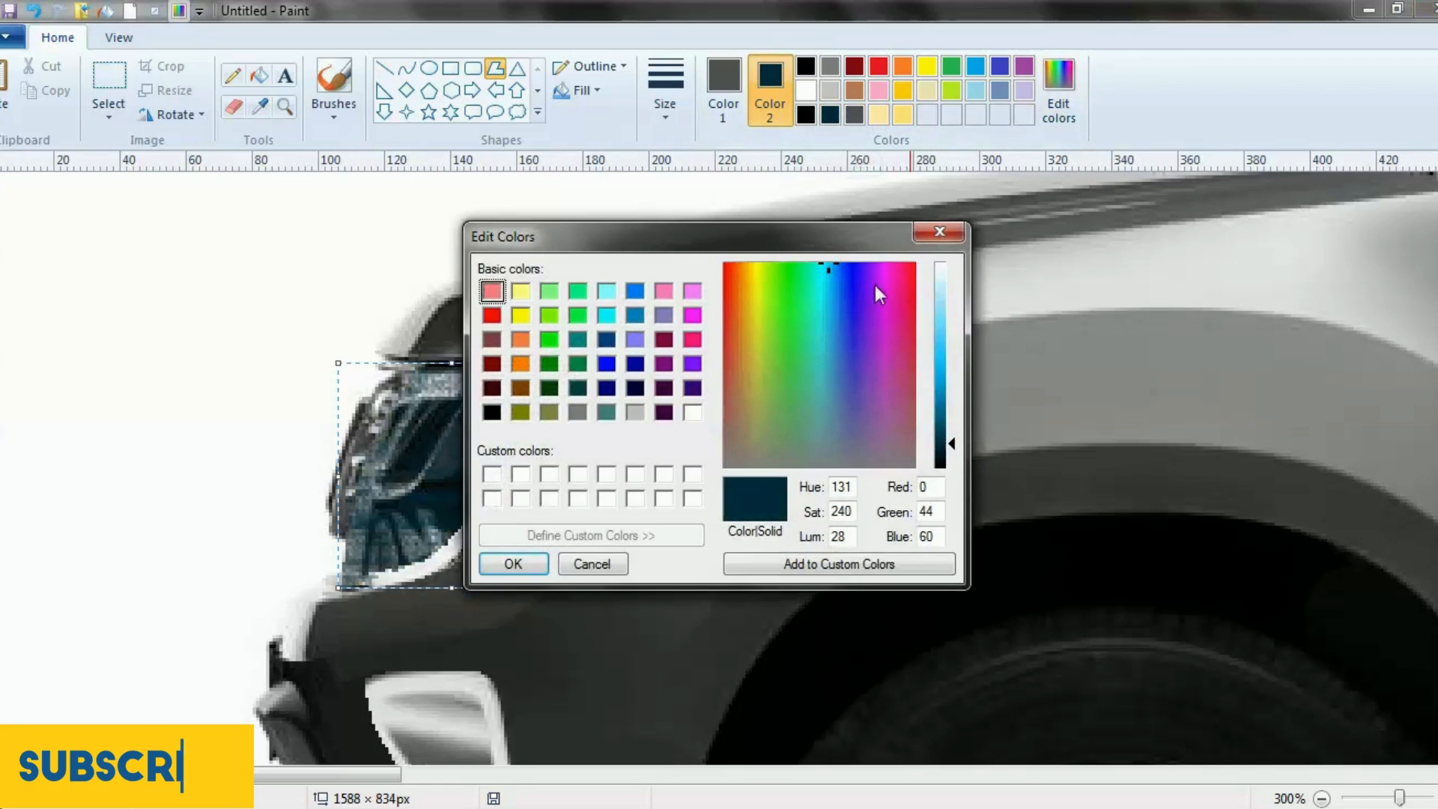
{"action": "left_click", "coordinate": [861, 265]}
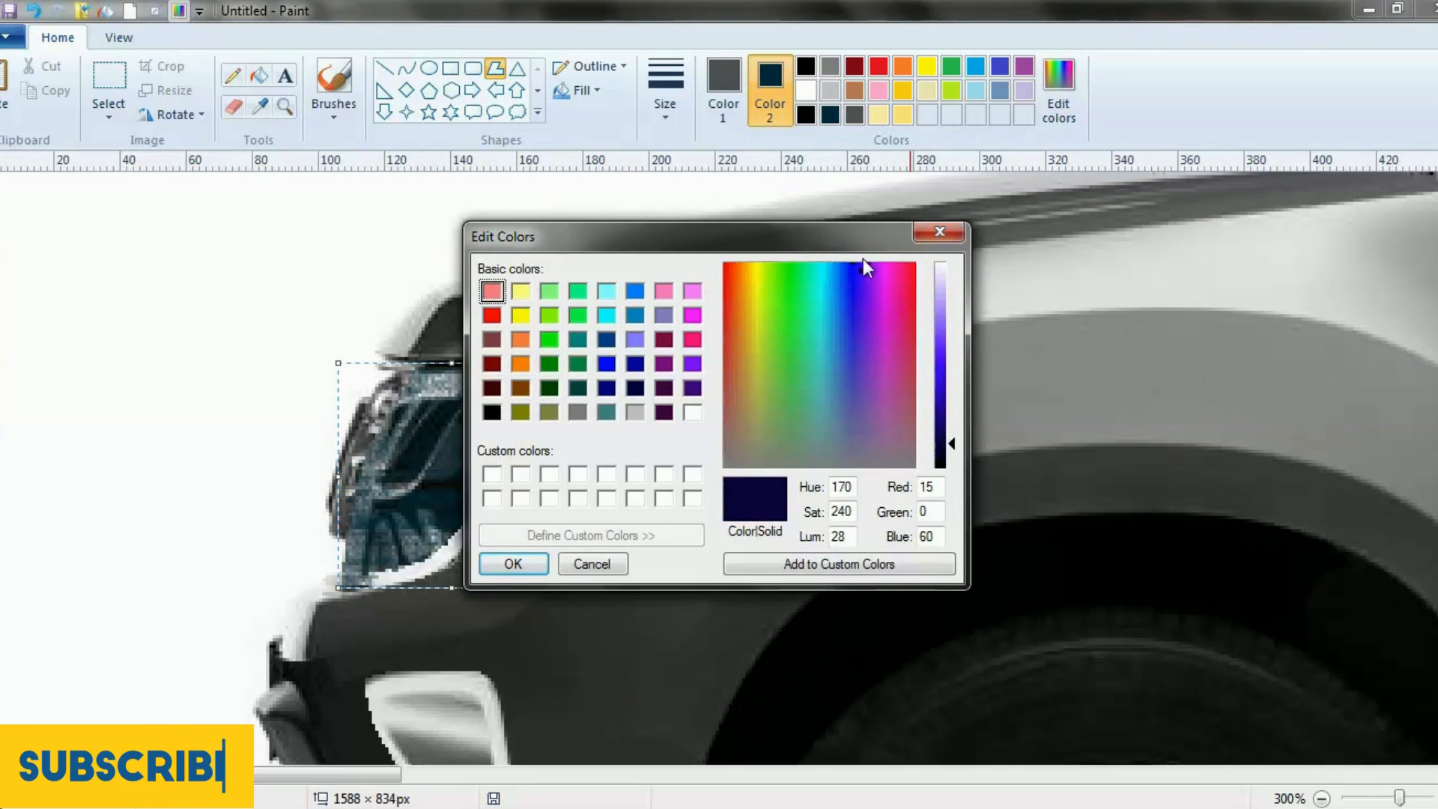
{"action": "left_click_drag", "start_coordinate": [863, 260], "coordinate": [833, 263]}
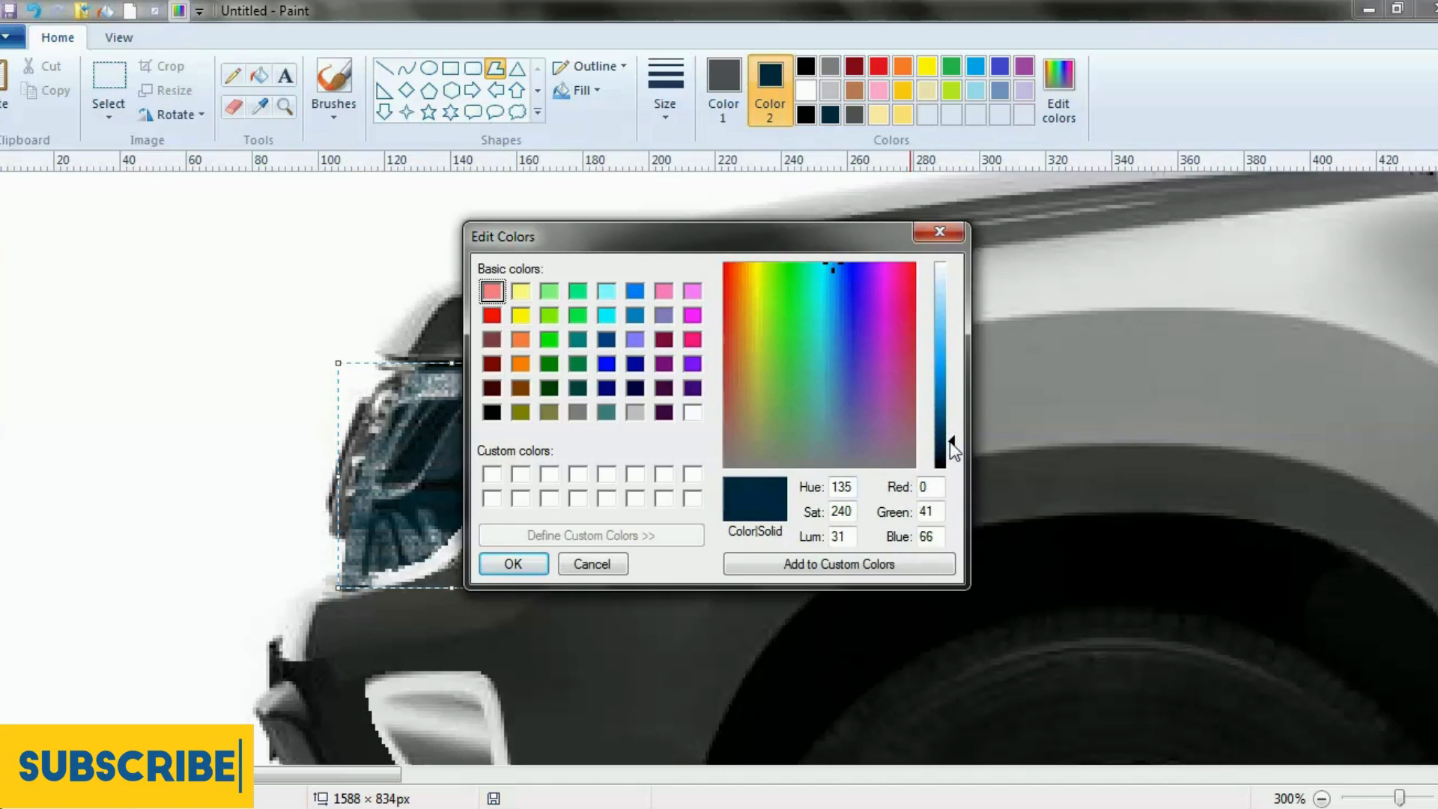
{"action": "left_click", "coordinate": [513, 563]}
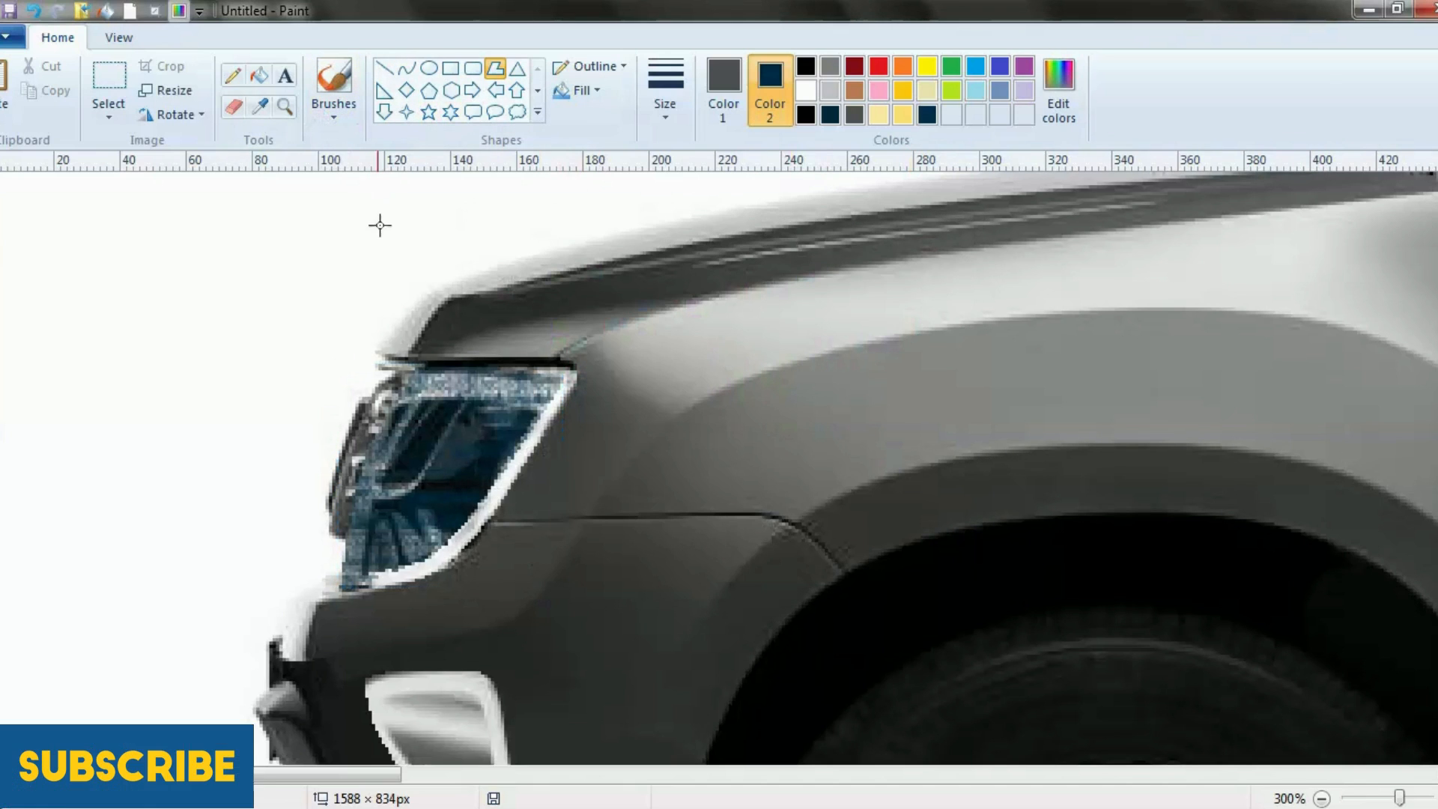
Add transparent bold Magneto 22 text reading "Adventure" on one line and place it on the lower part of the rear door.
{"action": "left_click", "coordinate": [286, 109]}
{"action": "right_click", "coordinate": [404, 292]}
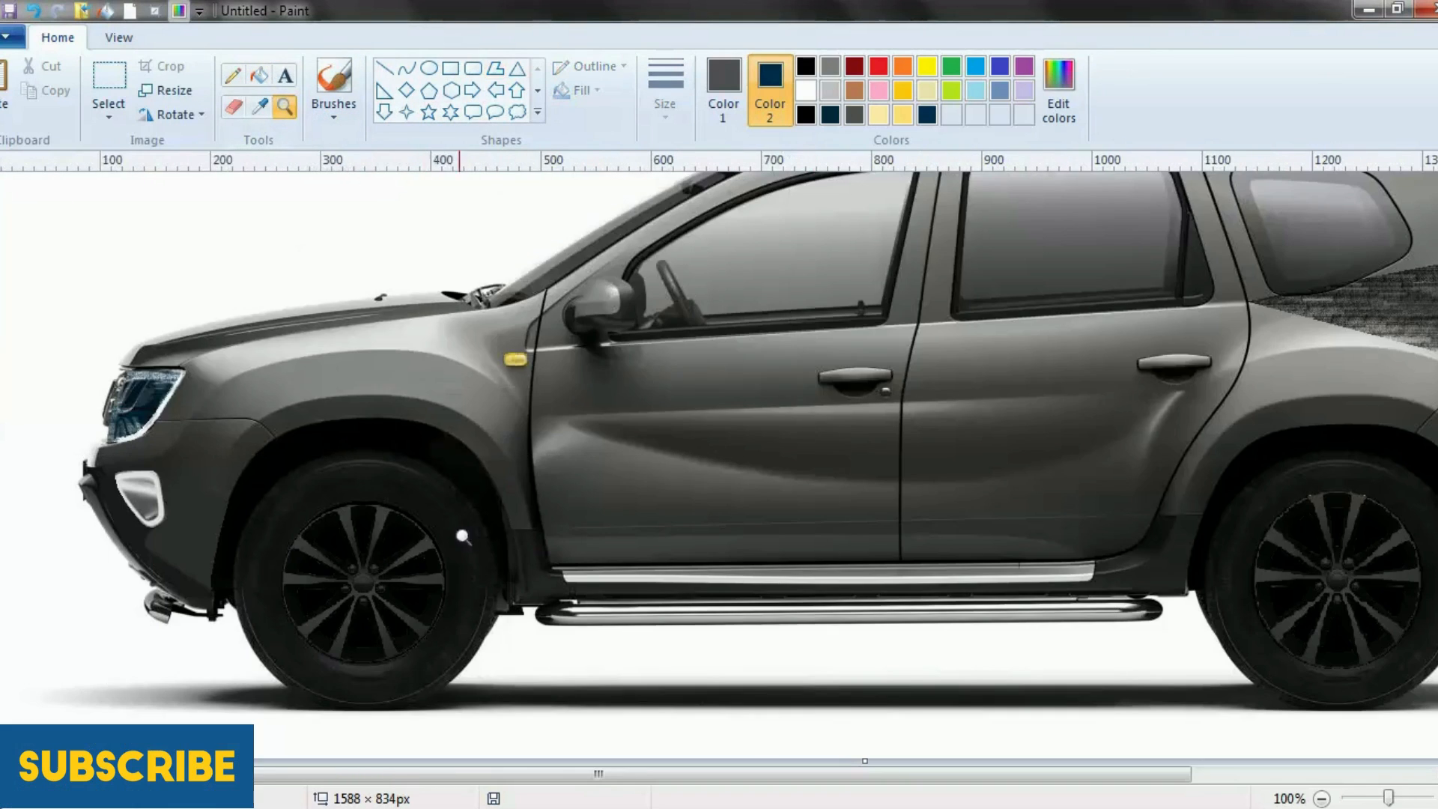
{"action": "left_click", "coordinate": [463, 536]}
{"action": "right_click", "coordinate": [321, 472]}
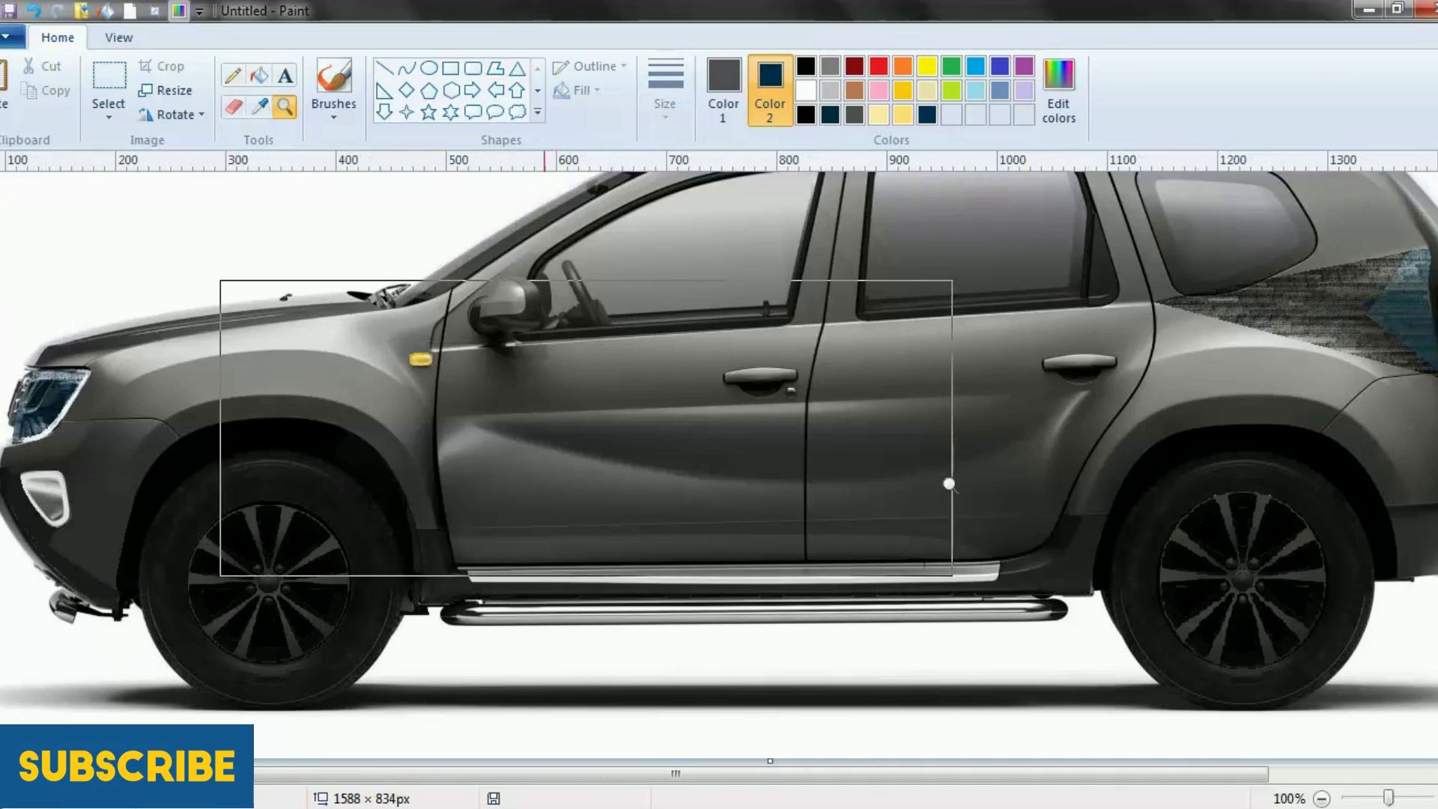
{"action": "right_click", "coordinate": [771, 409]}
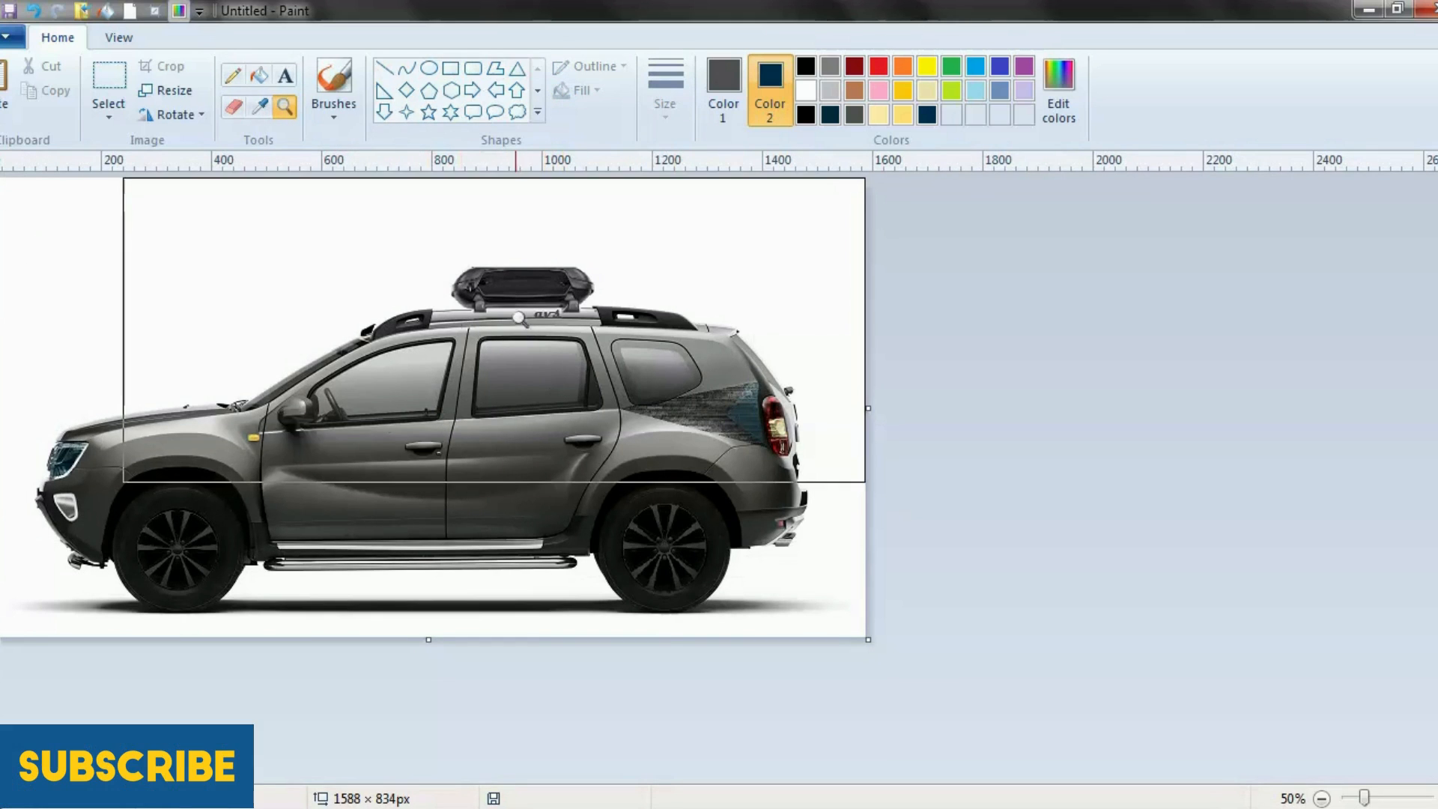
{"action": "left_click", "coordinate": [480, 474]}
{"action": "left_click", "coordinate": [652, 592]}
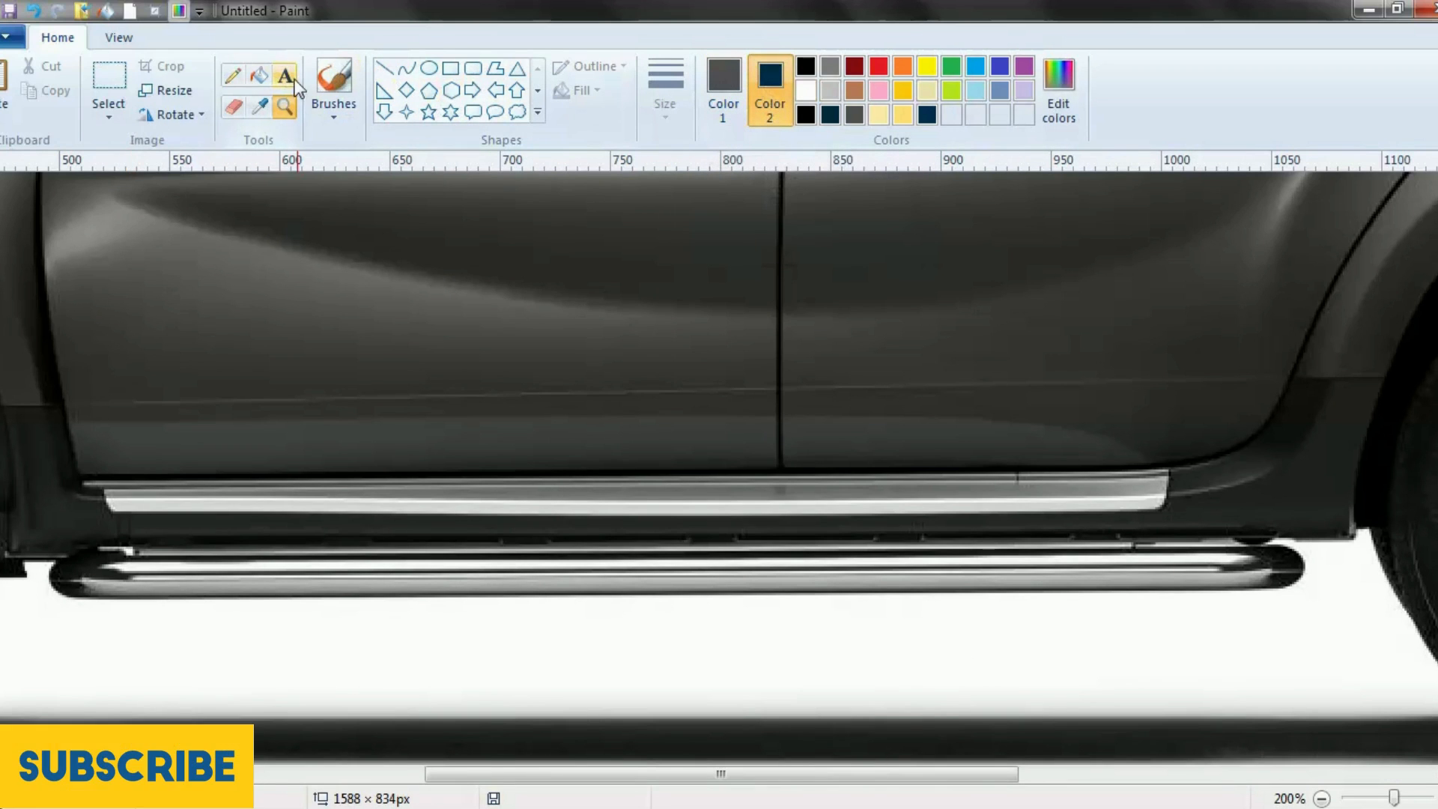
{"action": "left_click", "coordinate": [382, 424]}
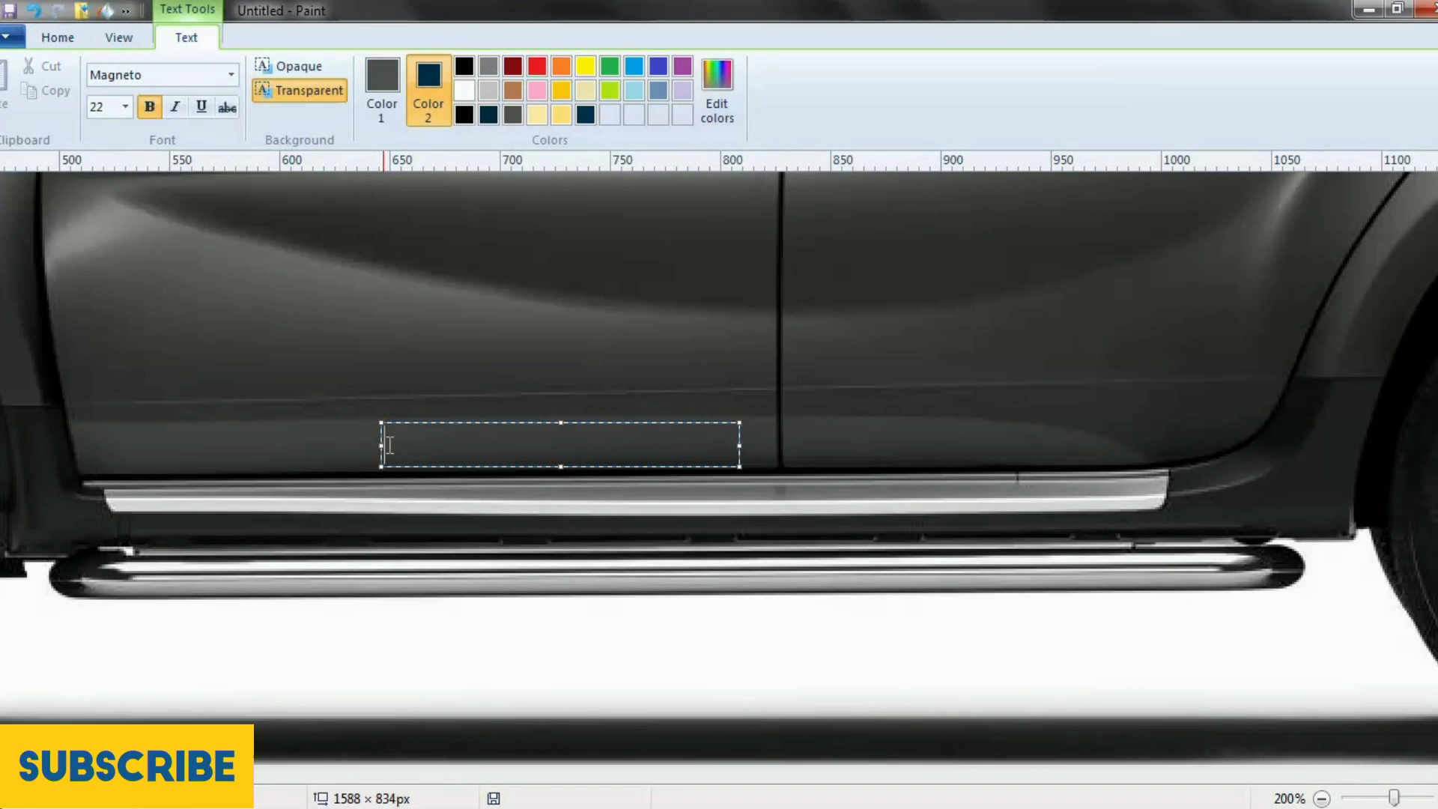
{"action": "type", "text": "Ad"}
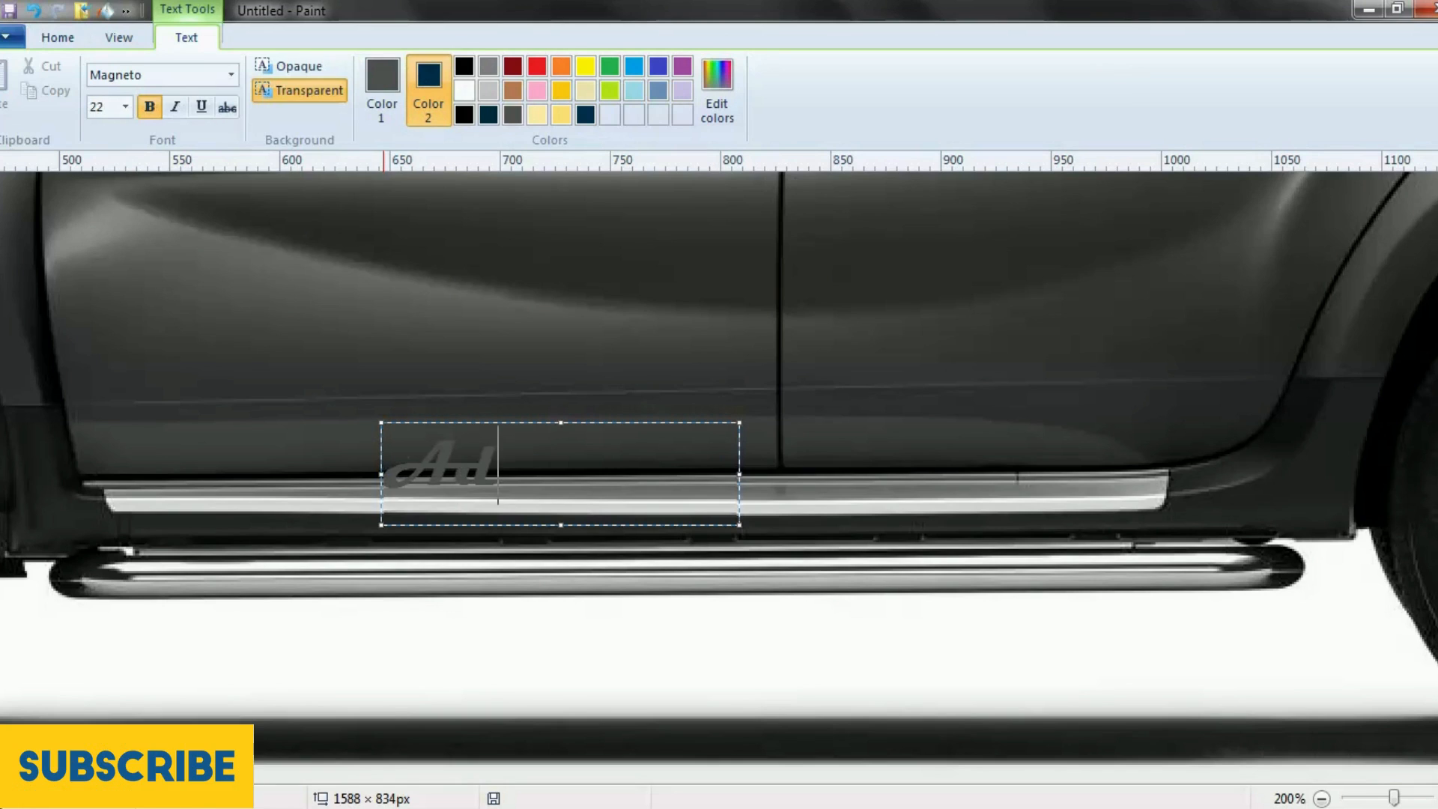
{"action": "type", "text": "ve"}
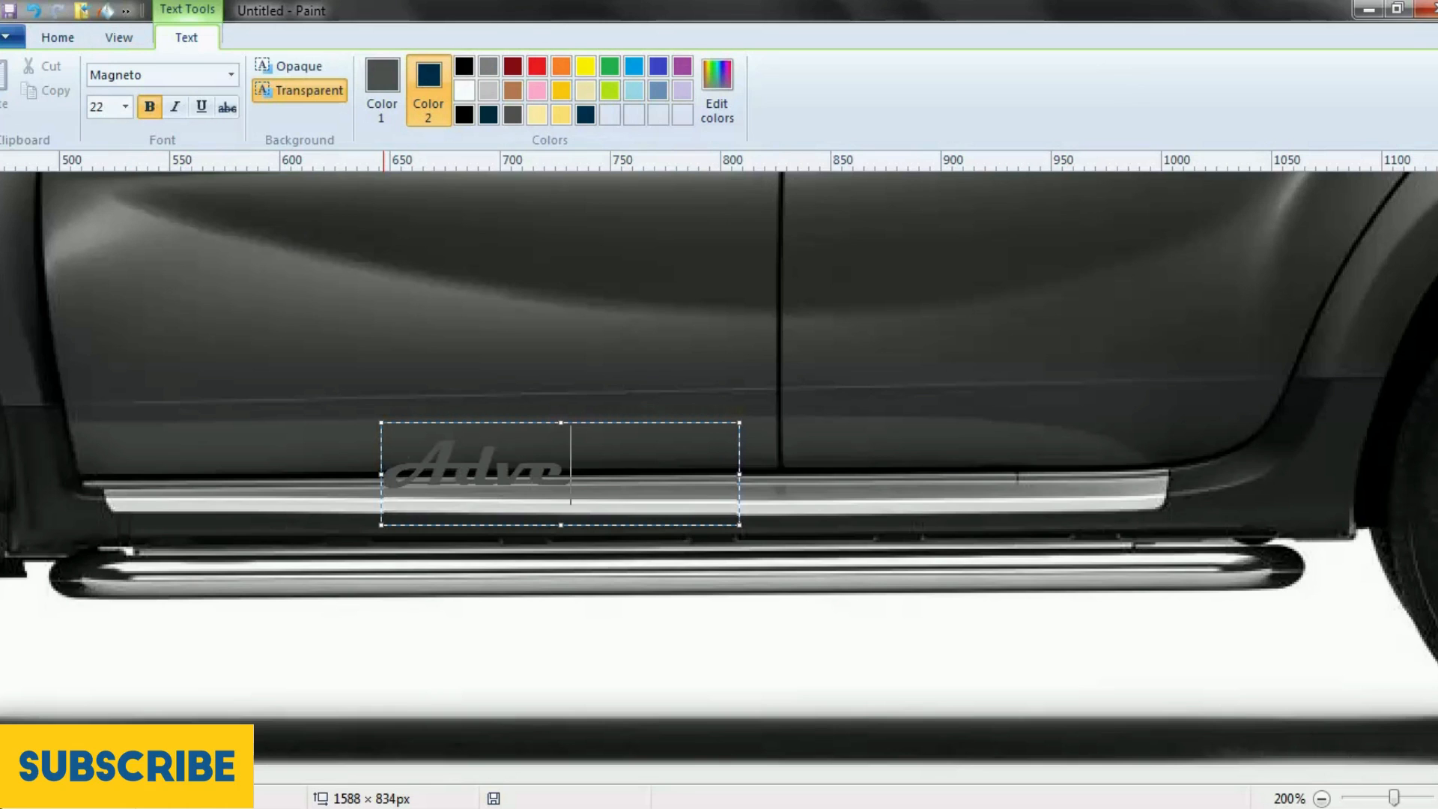
{"action": "type", "text": "nture"}
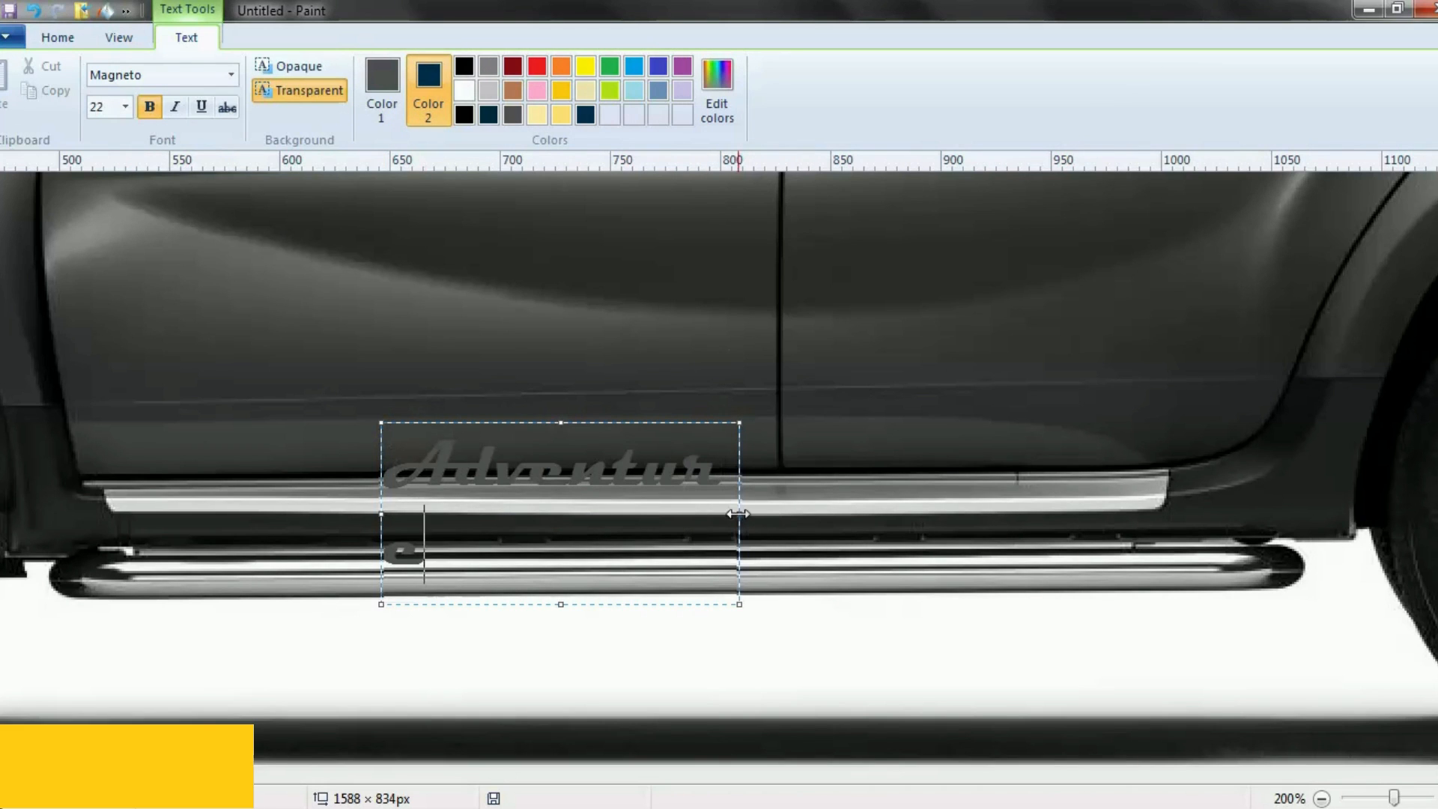
{"action": "left_click_drag", "start_coordinate": [739, 514], "coordinate": [779, 514]}
{"action": "left_click_drag", "start_coordinate": [607, 420], "coordinate": [1021, 310]}
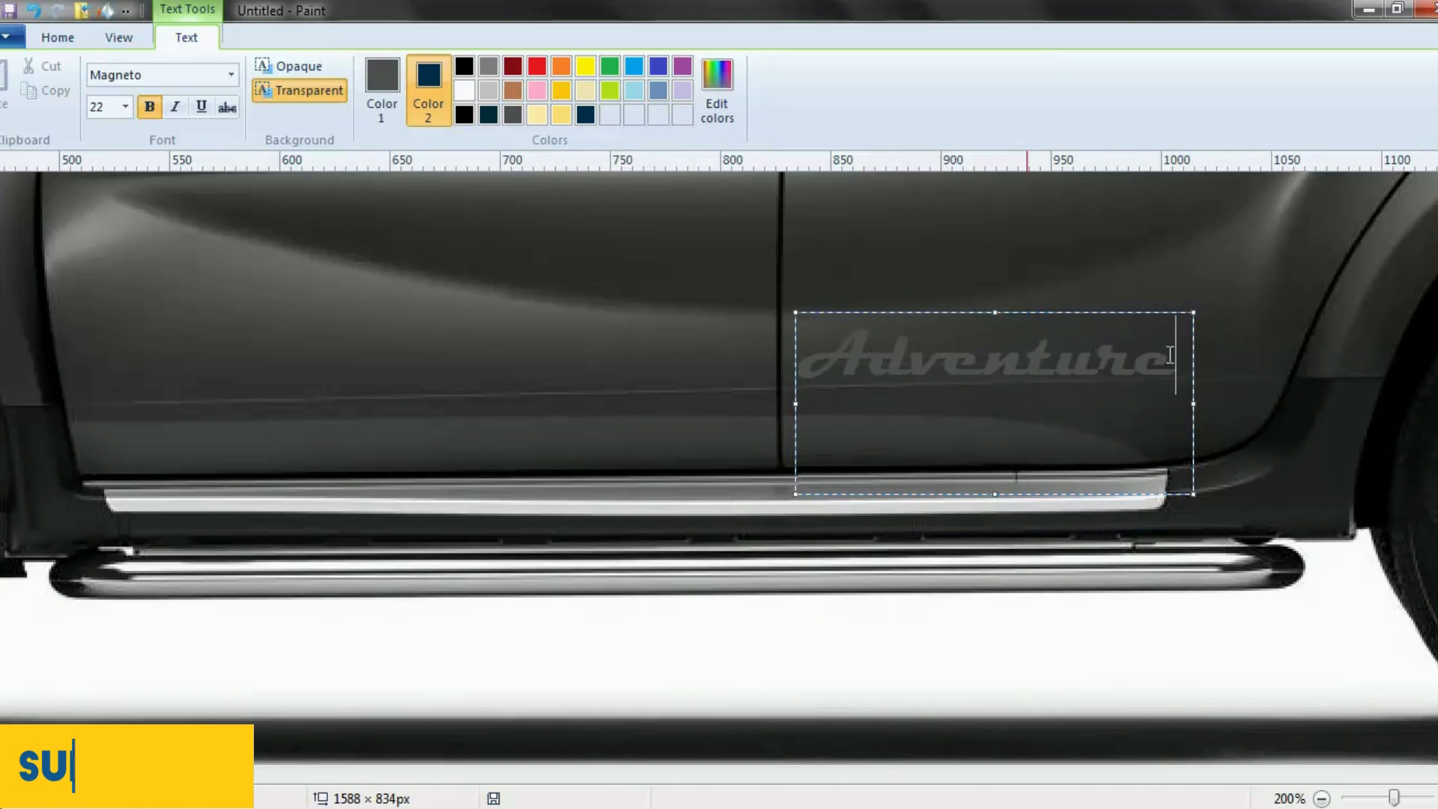
Recolour the Adventure lettering with a custom olive brown, RGB 104, 94, 57, and set it onto the rear door.
{"action": "left_click_drag", "start_coordinate": [1171, 355], "coordinate": [707, 241]}
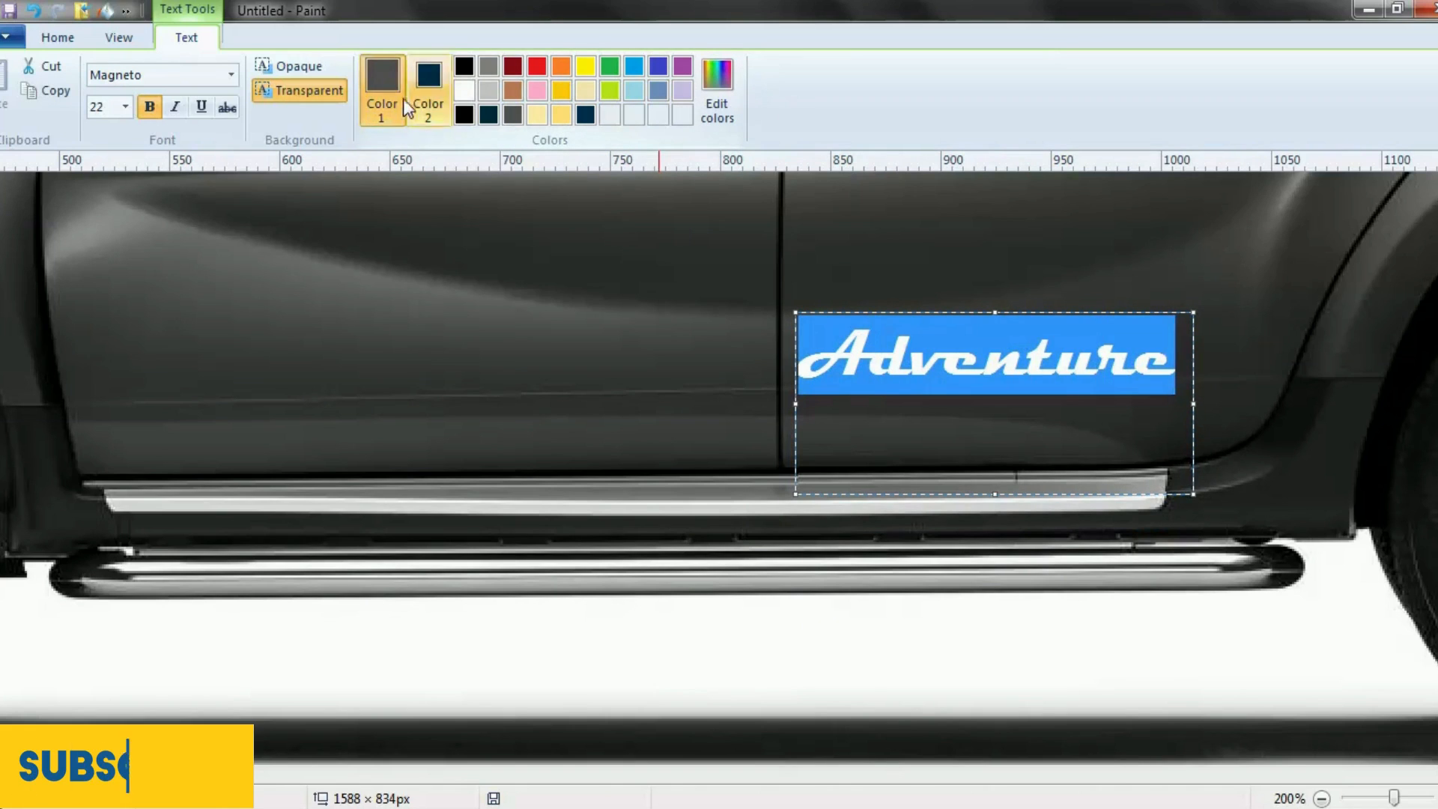
{"action": "left_click", "coordinate": [540, 115]}
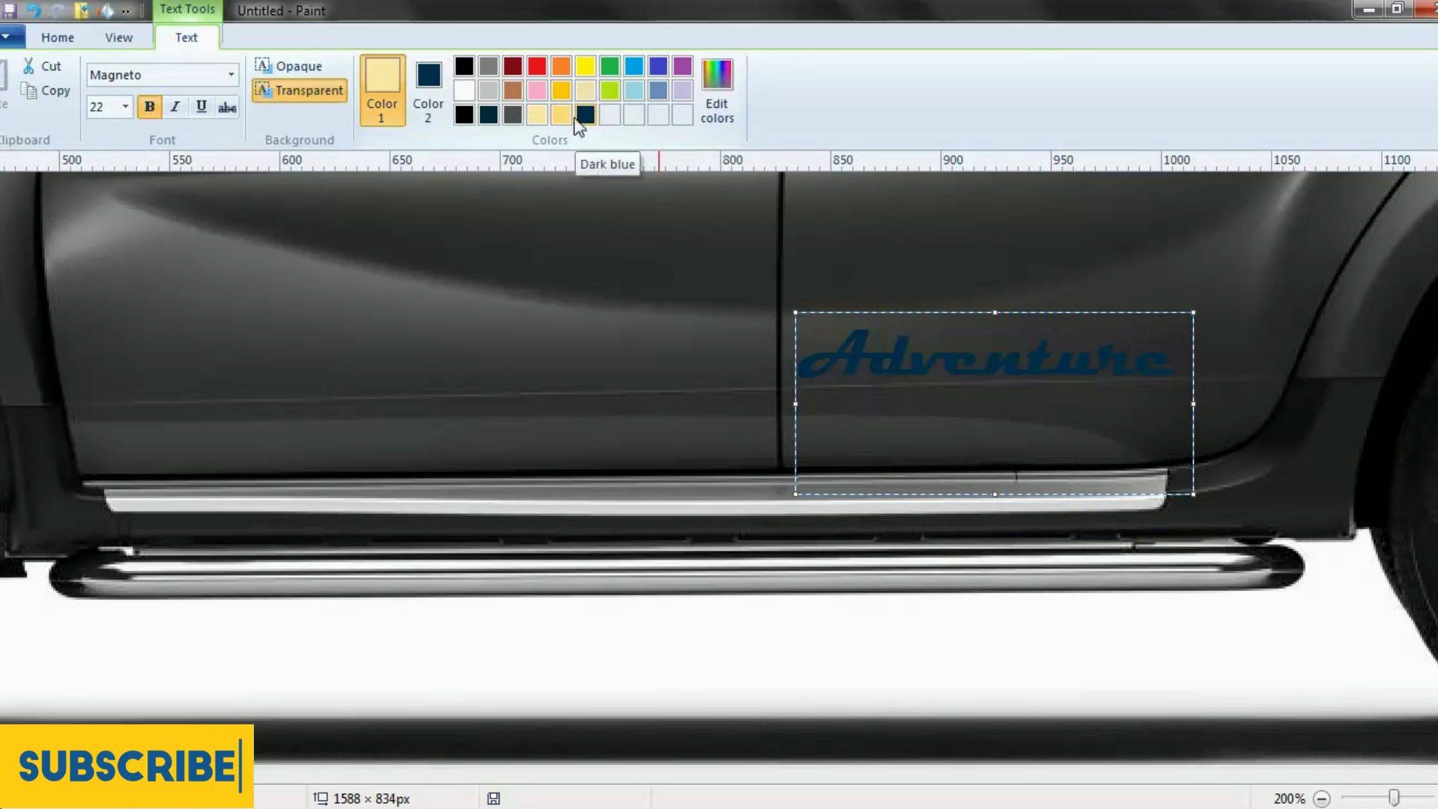
{"action": "left_click", "coordinate": [523, 114]}
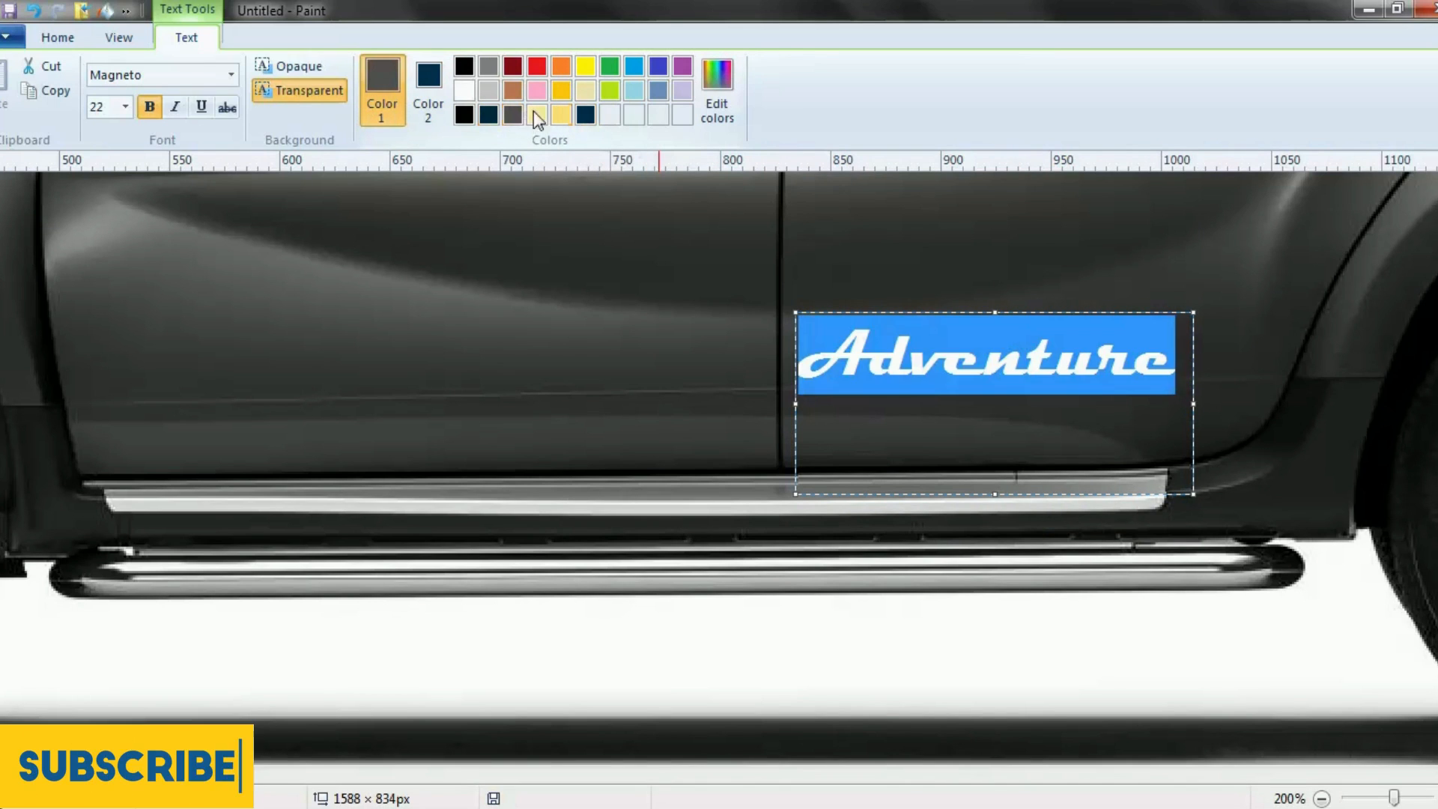
{"action": "left_click", "coordinate": [704, 92]}
{"action": "left_click", "coordinate": [863, 343]}
{"action": "left_click_drag", "start_coordinate": [863, 343], "coordinate": [750, 409]}
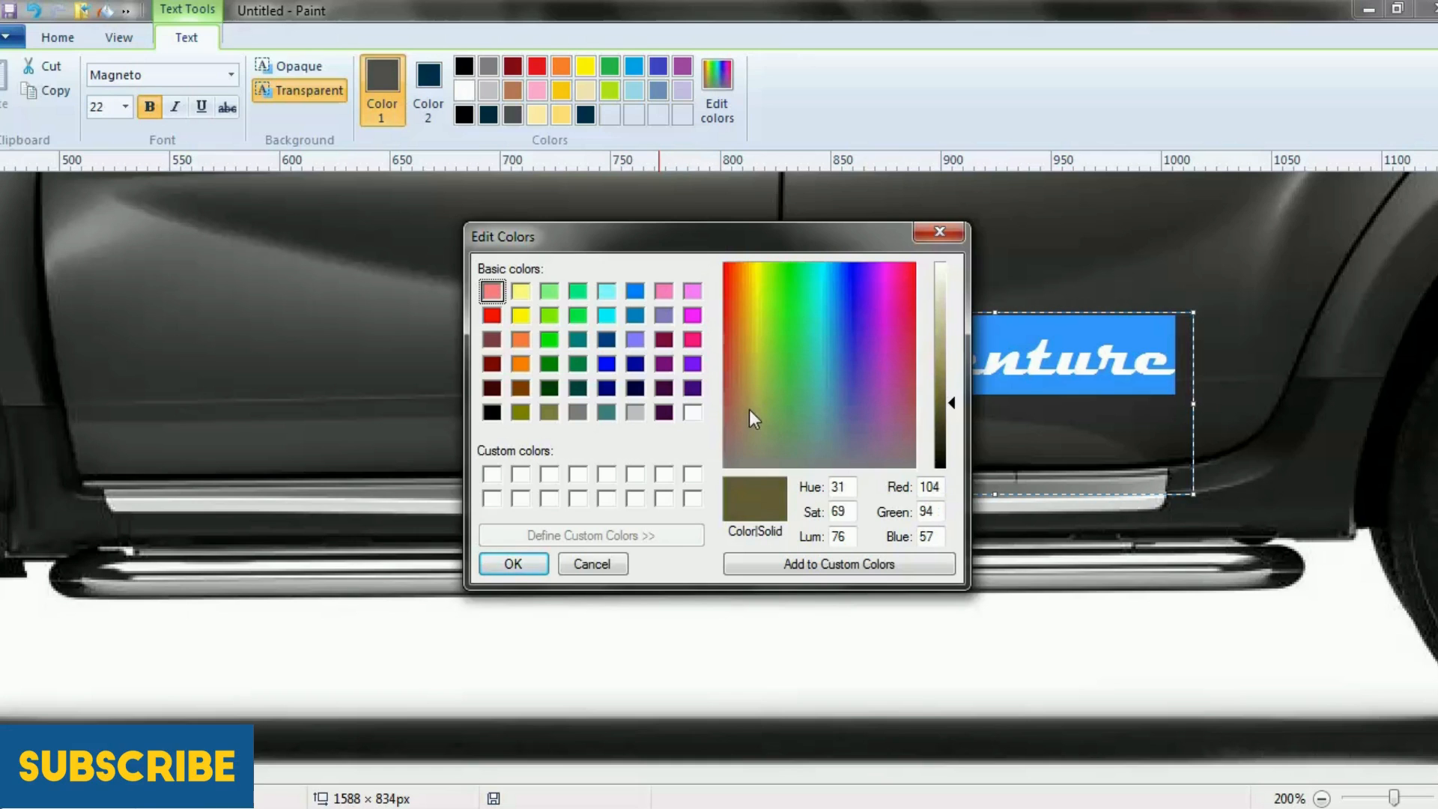
{"action": "left_click", "coordinate": [513, 563]}
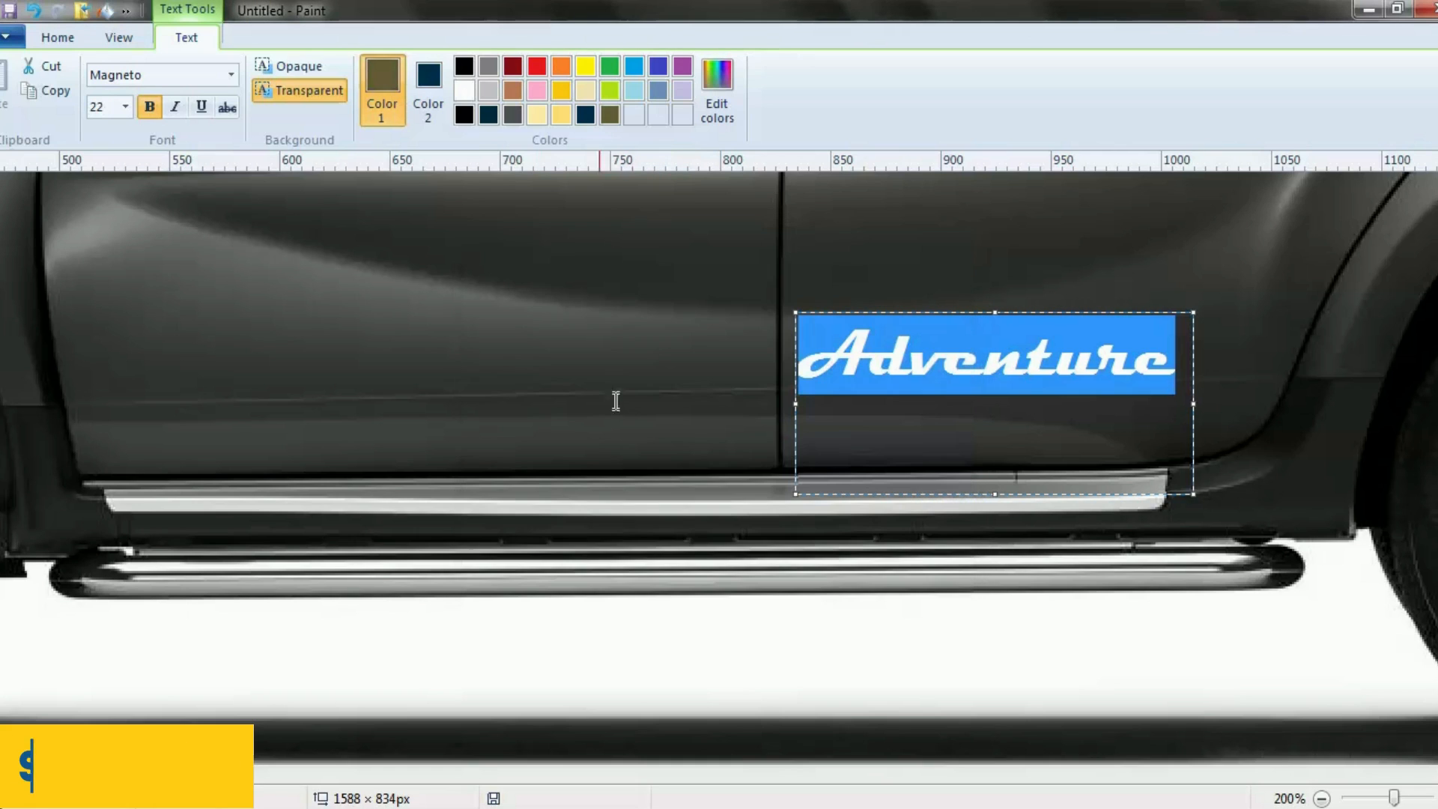
{"action": "left_click", "coordinate": [613, 123]}
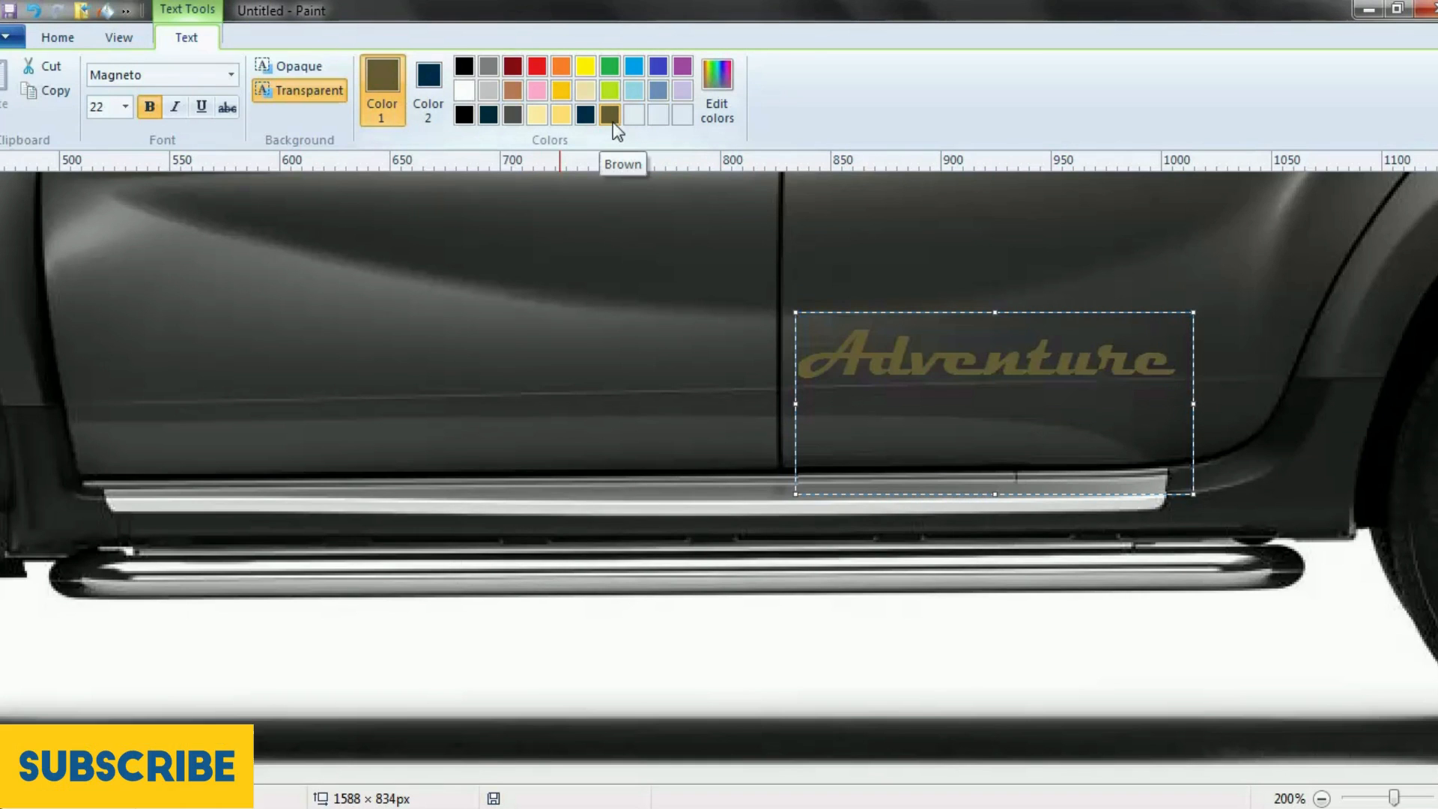
{"action": "key", "text": "ctrl+a"}
{"action": "left_click", "coordinate": [585, 296]}
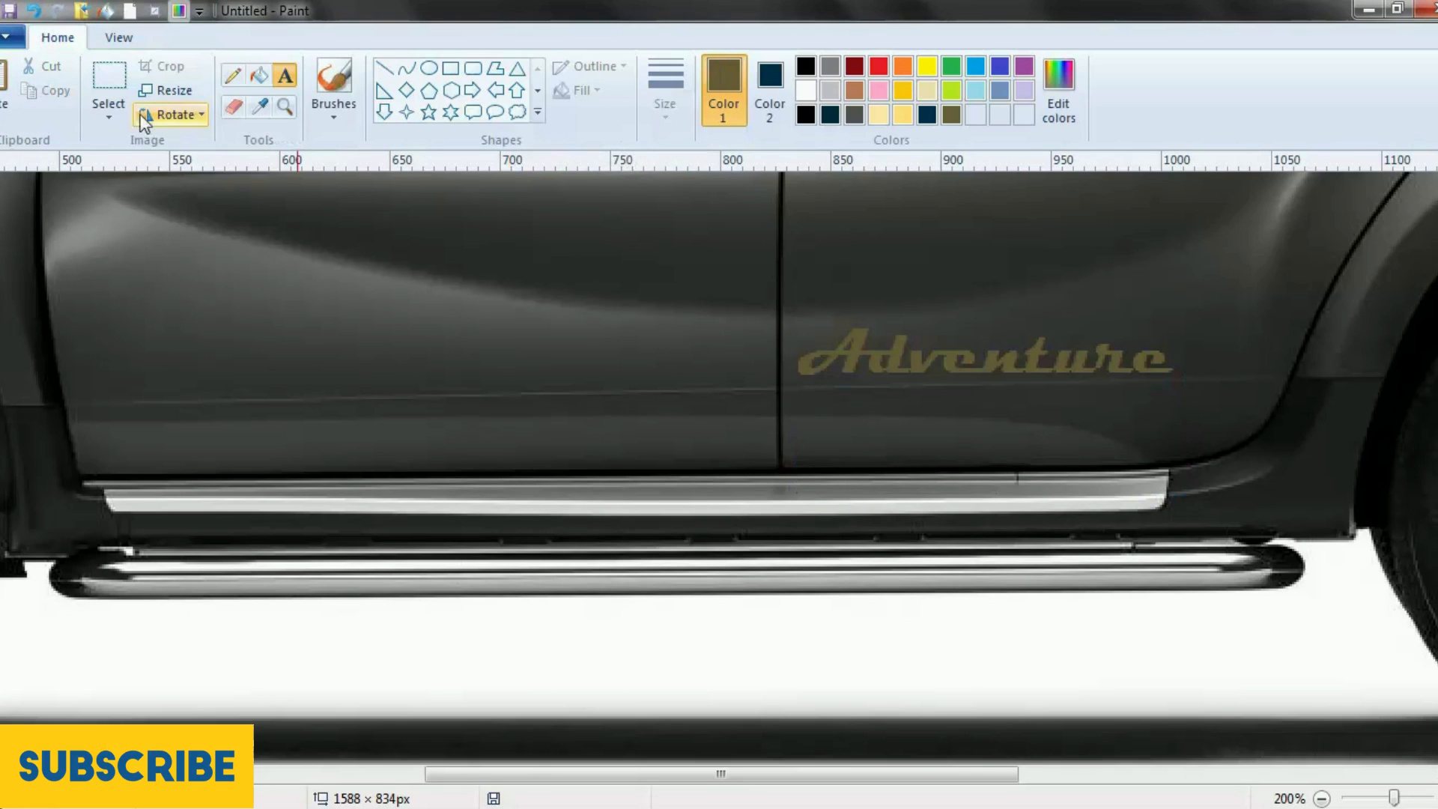
Check the Adventure lettering against the whole vehicle, and undo it.
{"action": "left_click", "coordinate": [284, 107]}
{"action": "right_click", "coordinate": [581, 524]}
{"action": "right_click", "coordinate": [581, 525]}
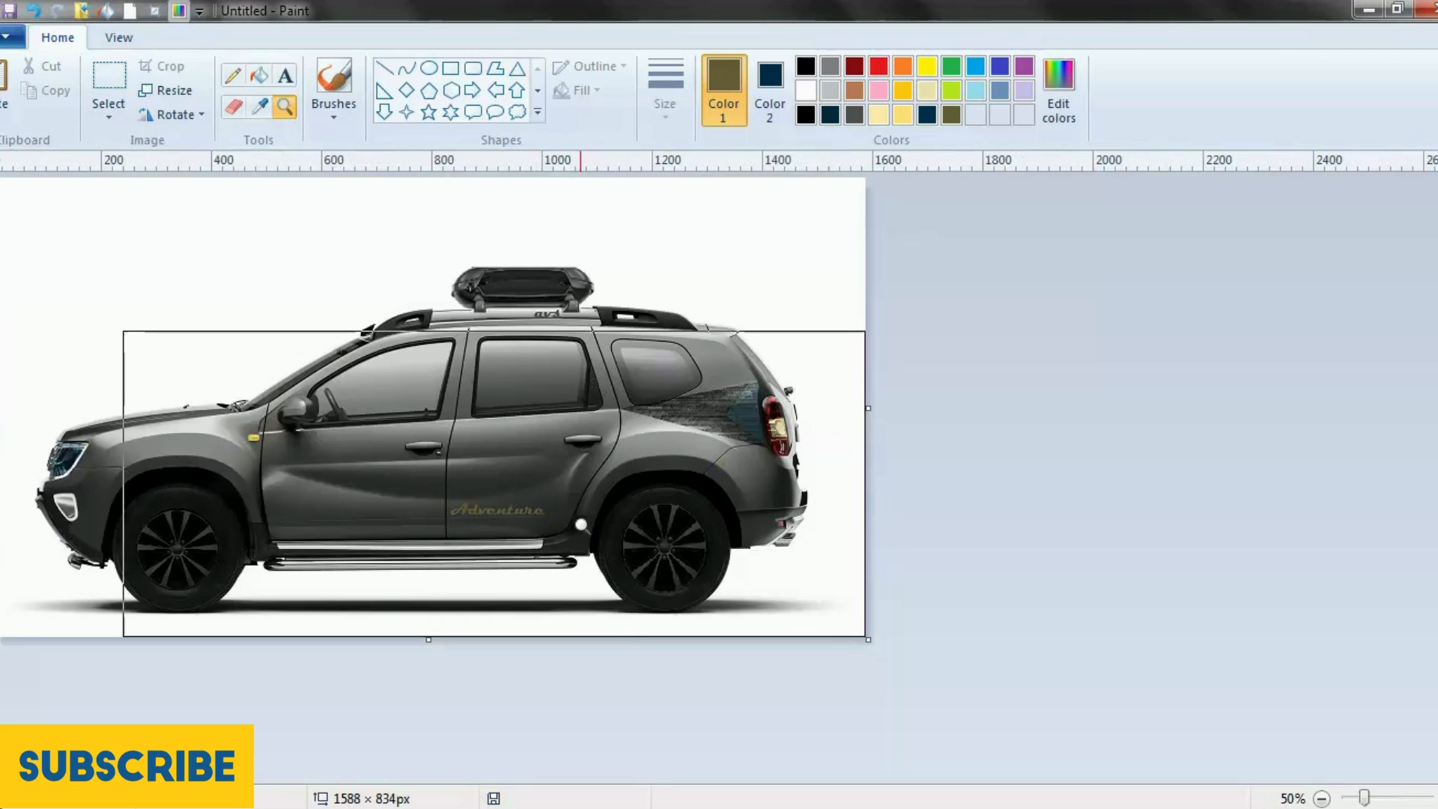
{"action": "left_click", "coordinate": [632, 530]}
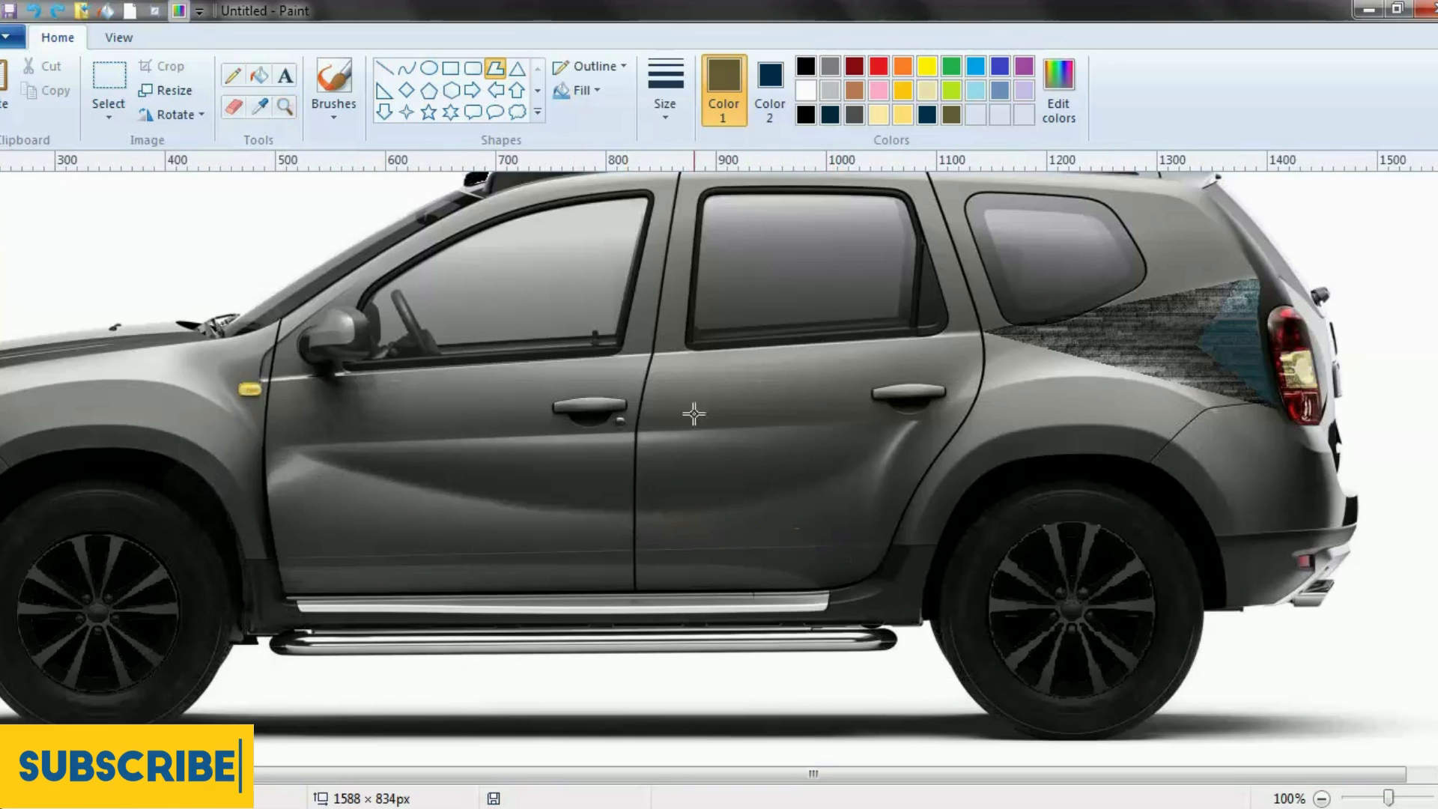
{"action": "scroll", "coordinate": [832, 472], "scroll_direction": "up", "scroll_amount": 3}
{"action": "scroll", "coordinate": [805, 464], "scroll_direction": "down", "scroll_amount": 3}
{"action": "scroll", "coordinate": [805, 464], "scroll_direction": "down", "scroll_amount": 1}
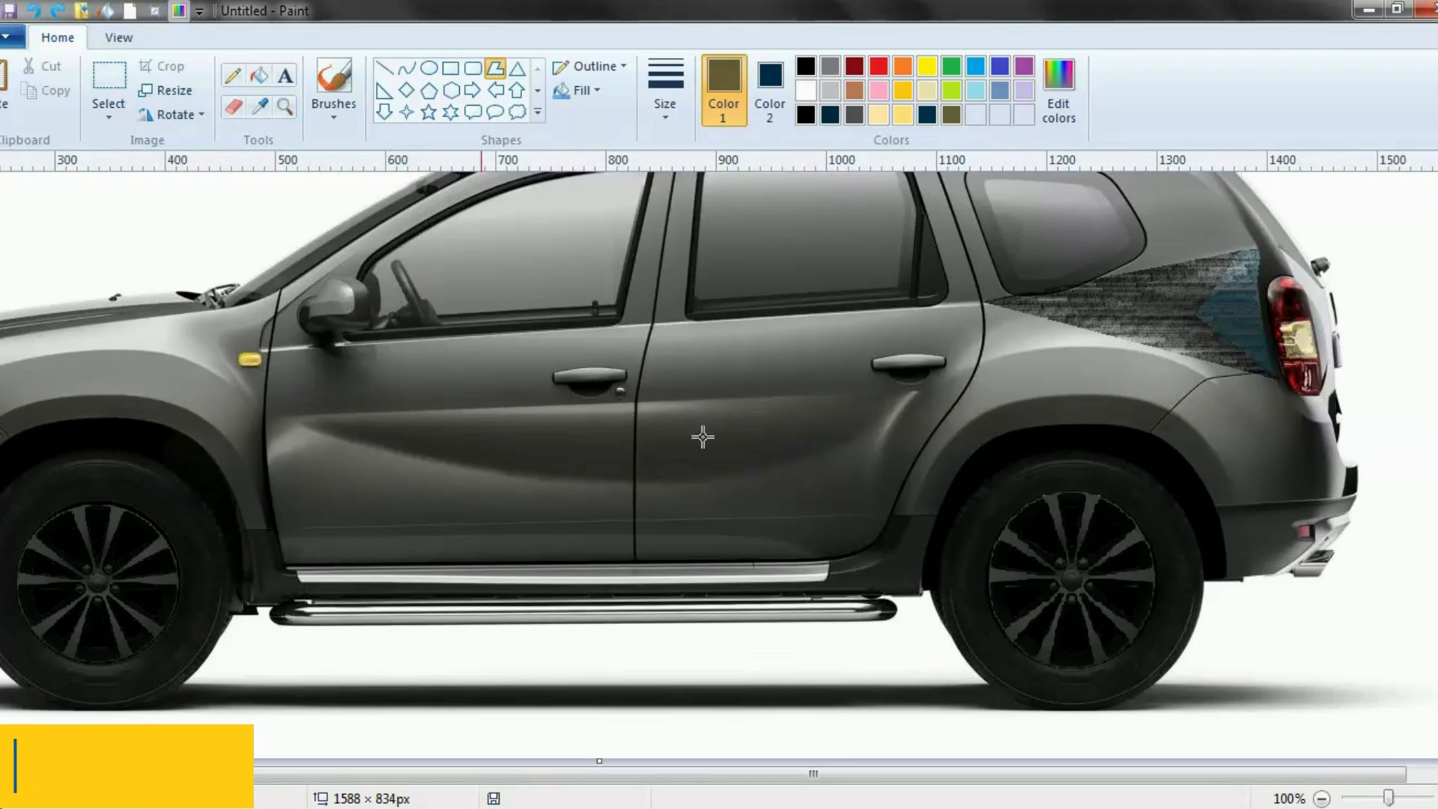
Write "Adeventure" in bold Magneto 22 on one line along the front door's lower edge, just above the silver sill trim.
{"action": "left_click", "coordinate": [286, 106]}
{"action": "scroll", "coordinate": [582, 262], "scroll_direction": "up", "scroll_amount": 5}
{"action": "scroll", "coordinate": [582, 262], "scroll_direction": "down", "scroll_amount": 5}
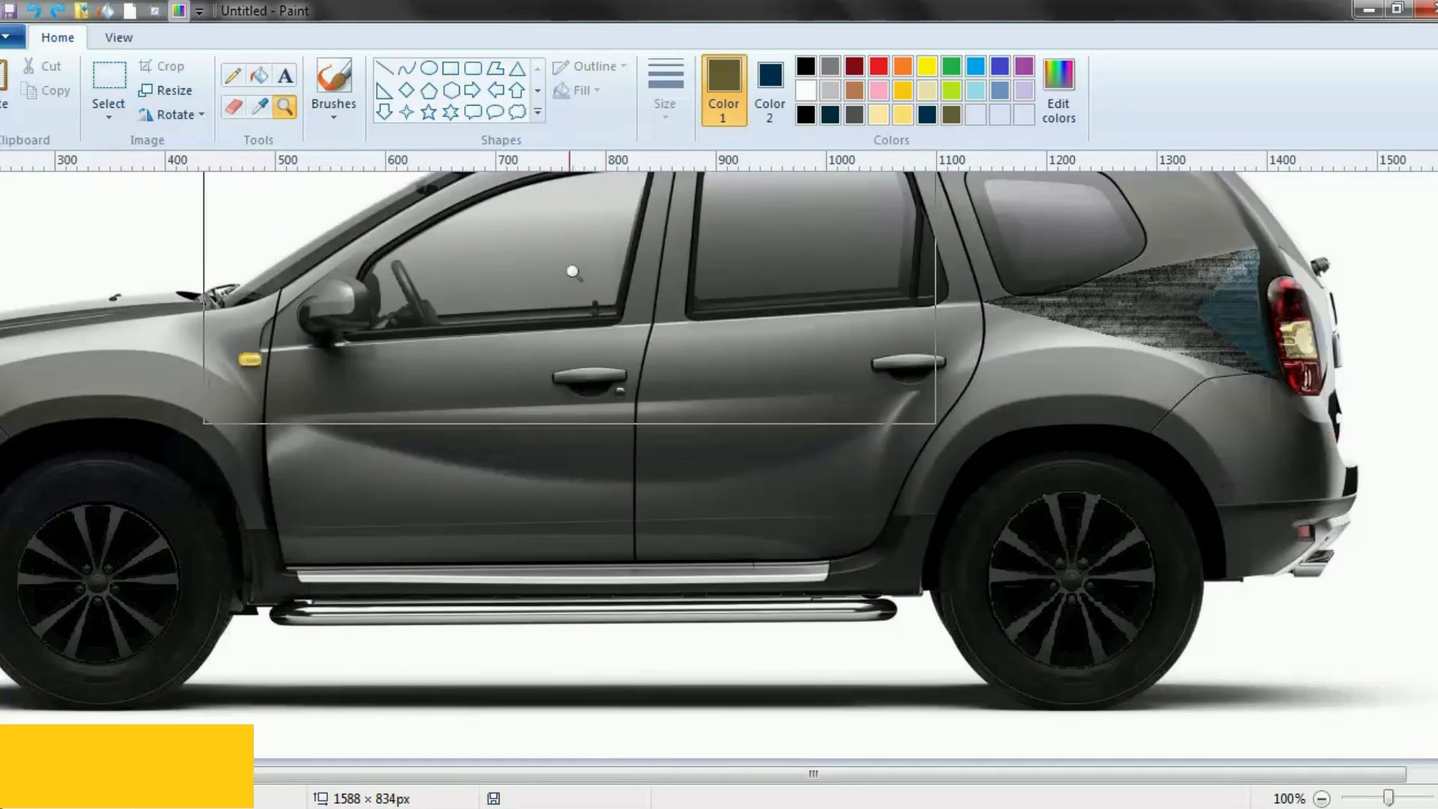
{"action": "left_click", "coordinate": [642, 469]}
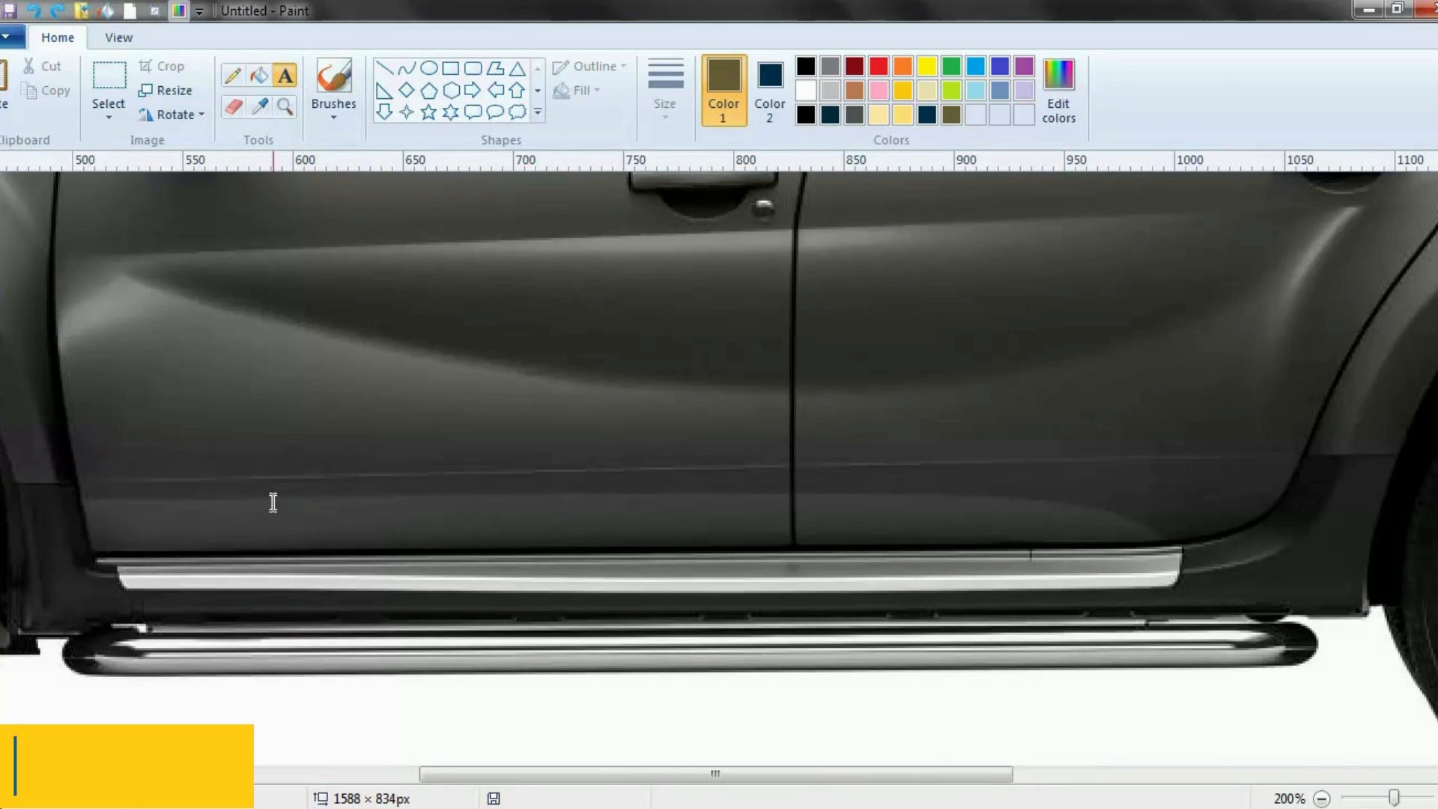
{"action": "left_click", "coordinate": [113, 511]}
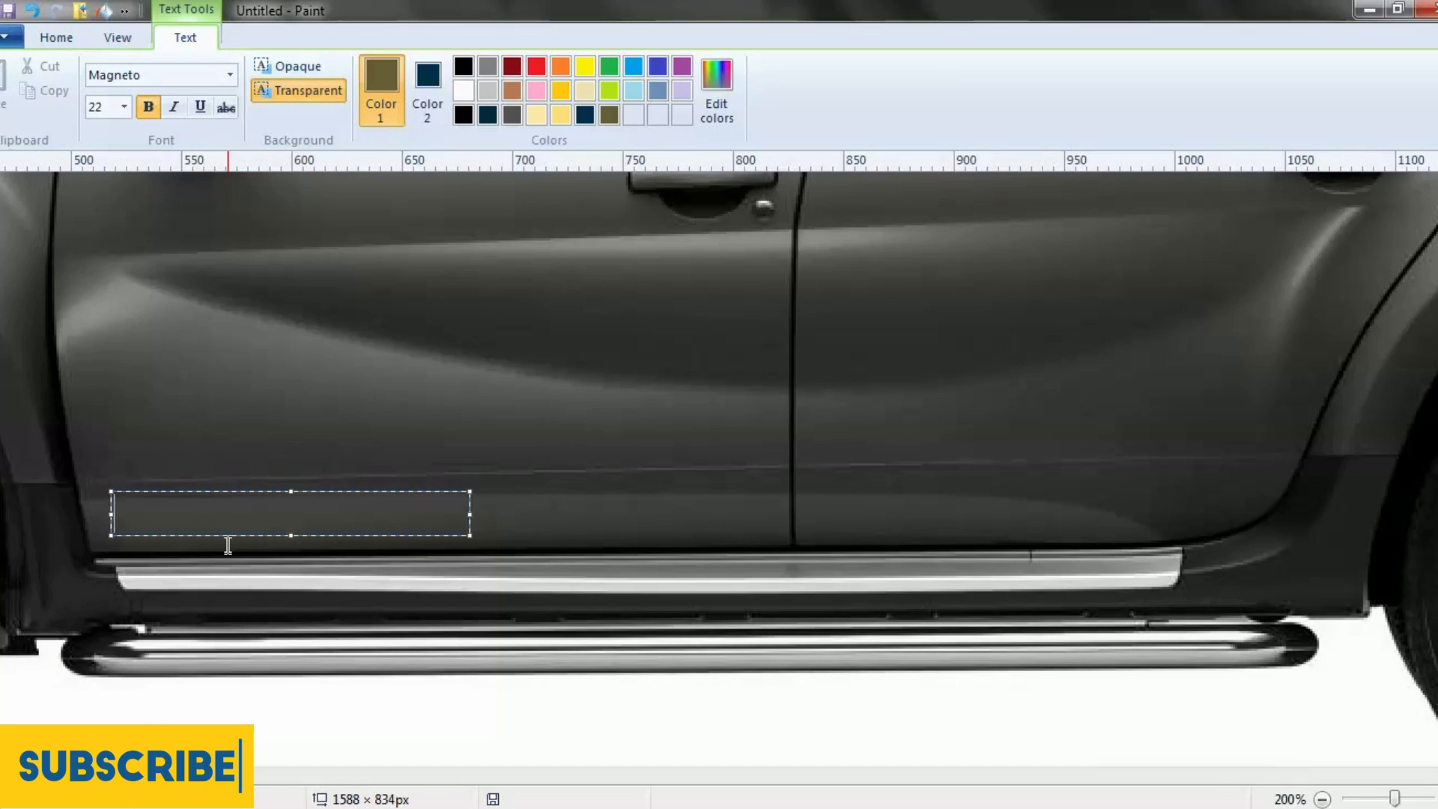
{"action": "type", "text": "A"}
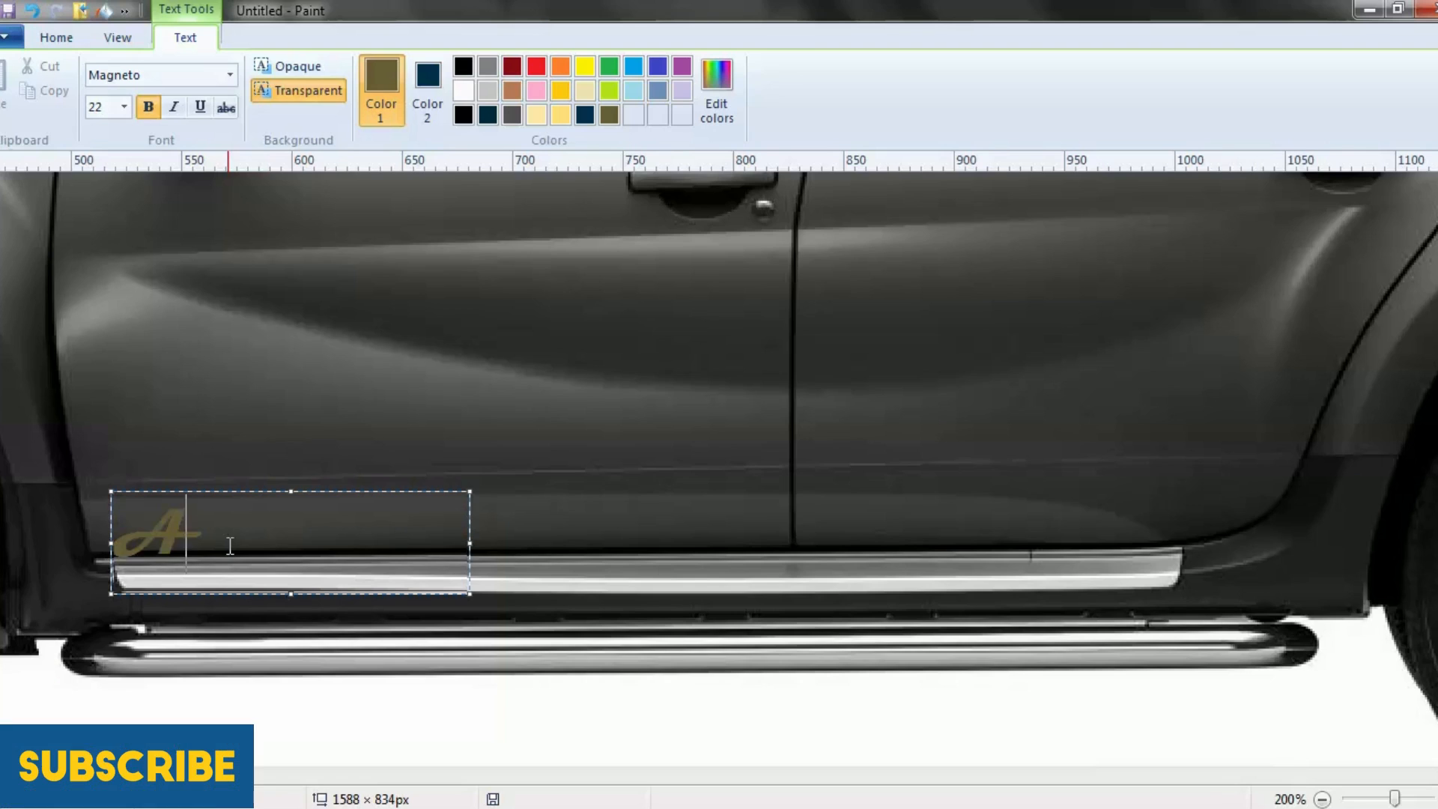
{"action": "type", "text": "deve"}
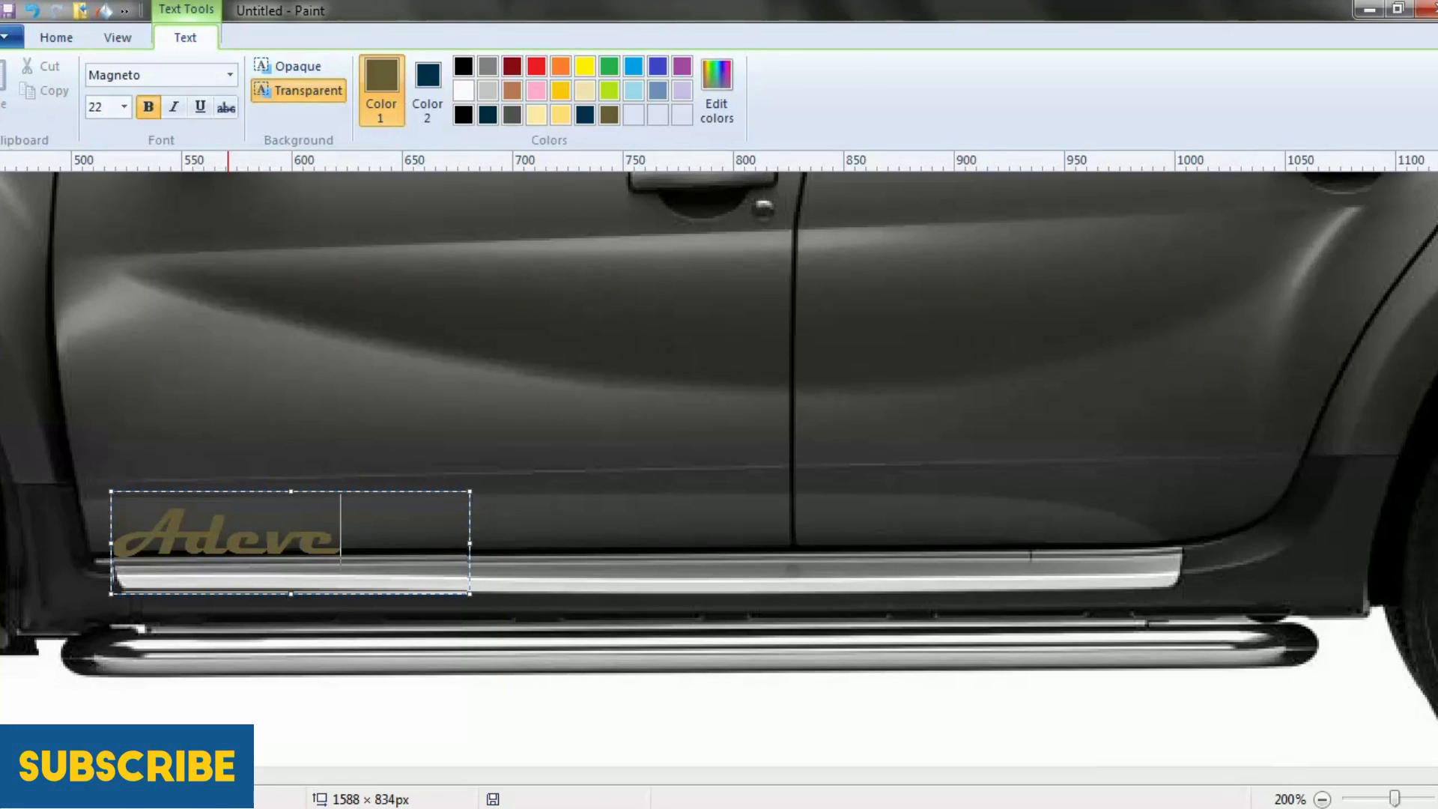
{"action": "type", "text": "nt"}
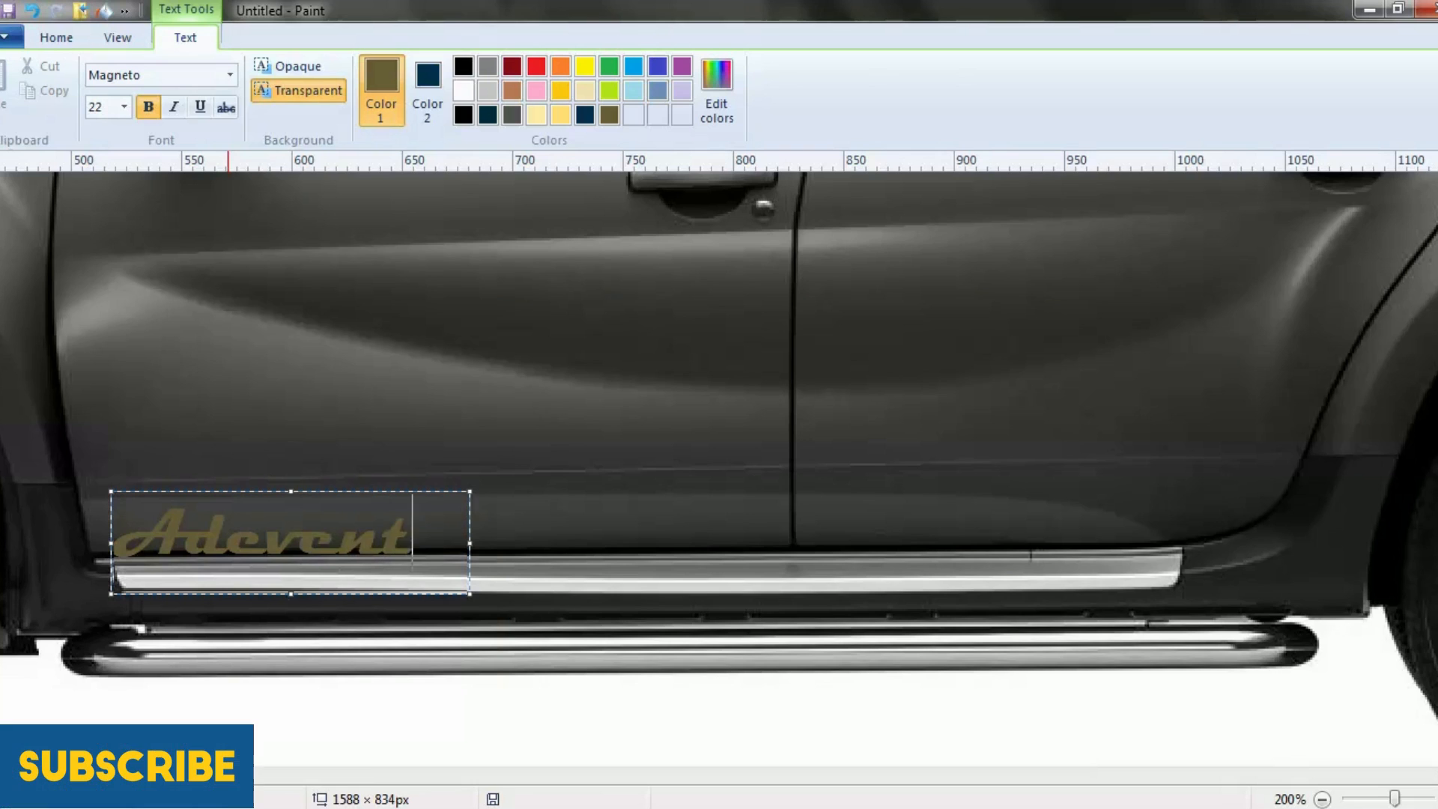
{"action": "type", "text": "ure"}
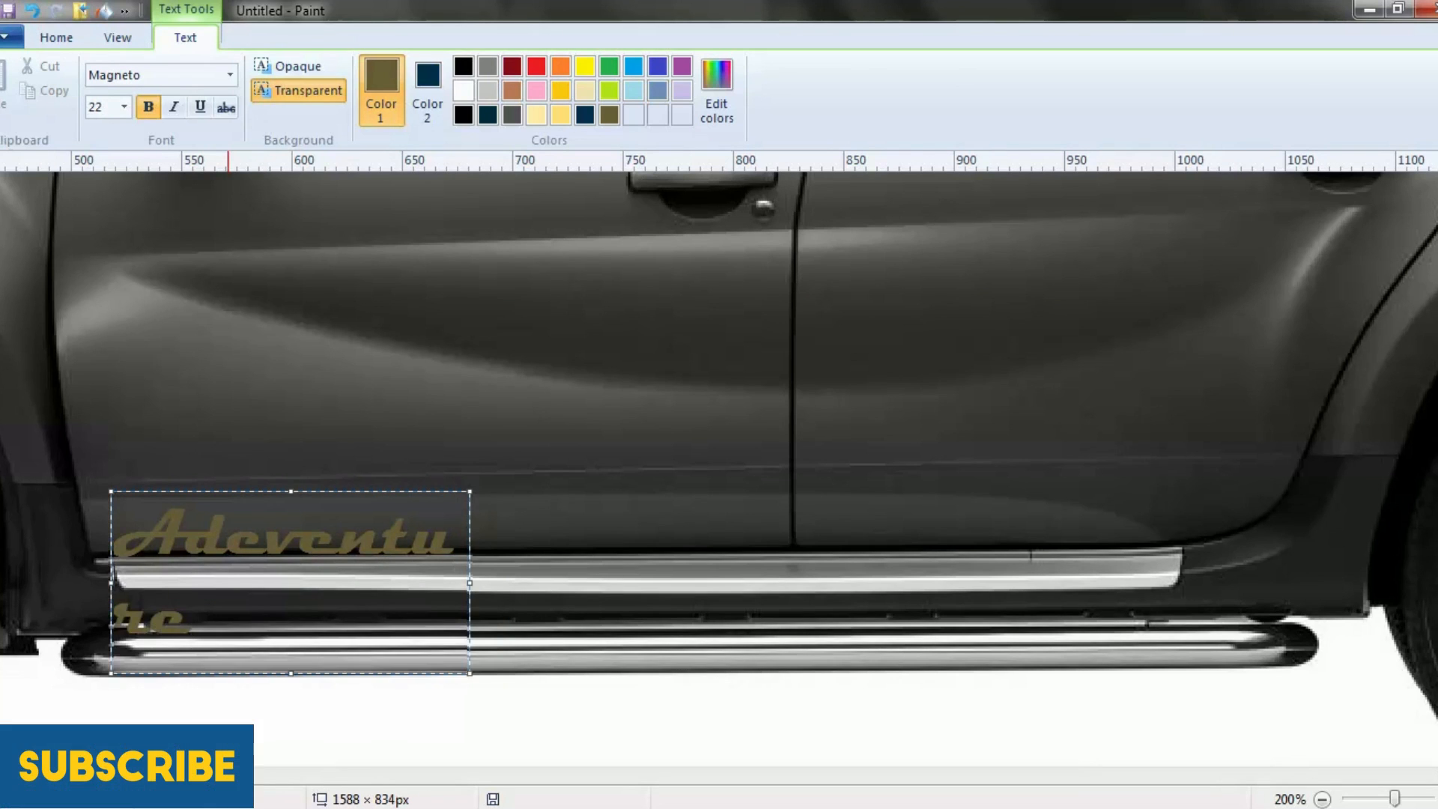
{"action": "left_click_drag", "start_coordinate": [469, 577], "coordinate": [589, 566]}
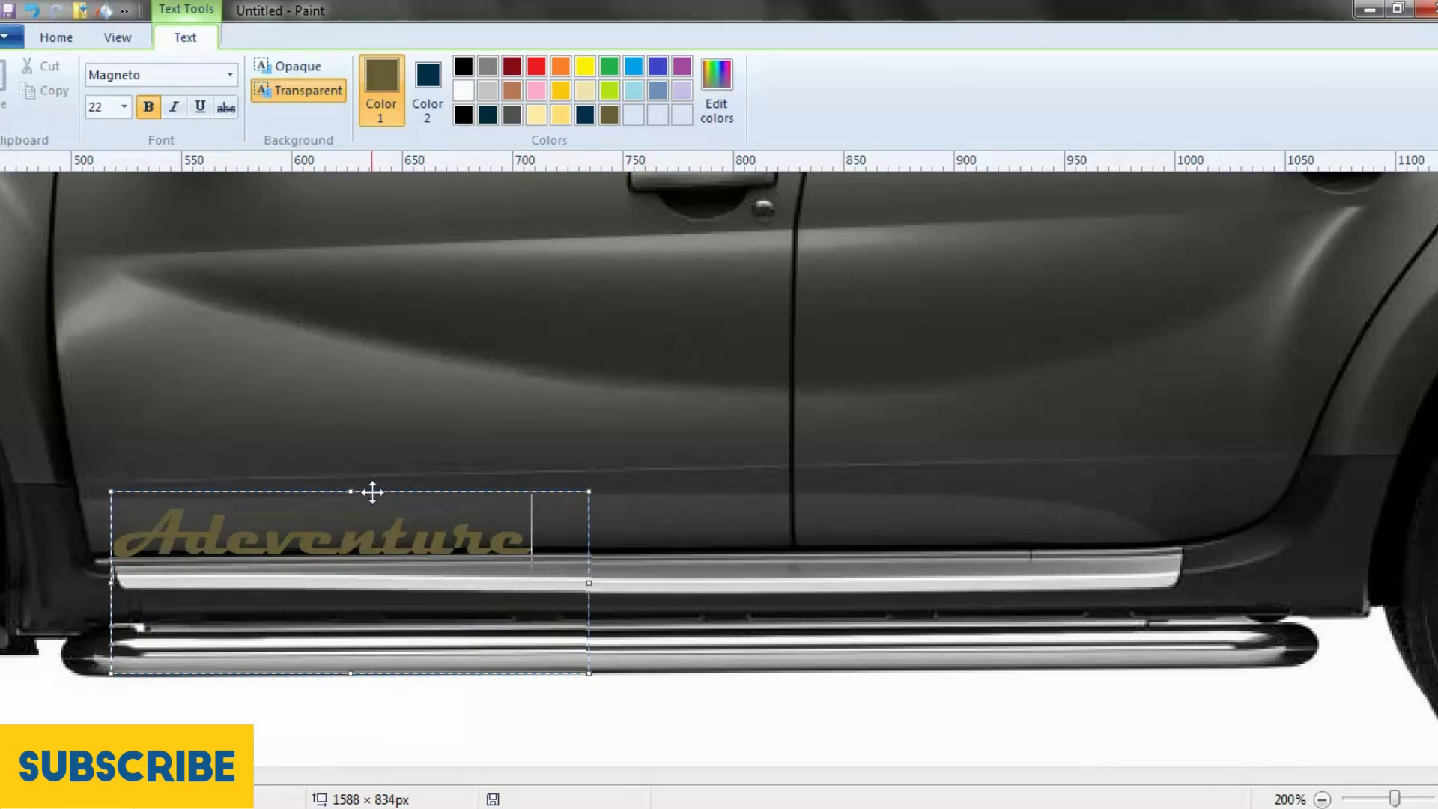
{"action": "left_click_drag", "start_coordinate": [373, 493], "coordinate": [367, 477]}
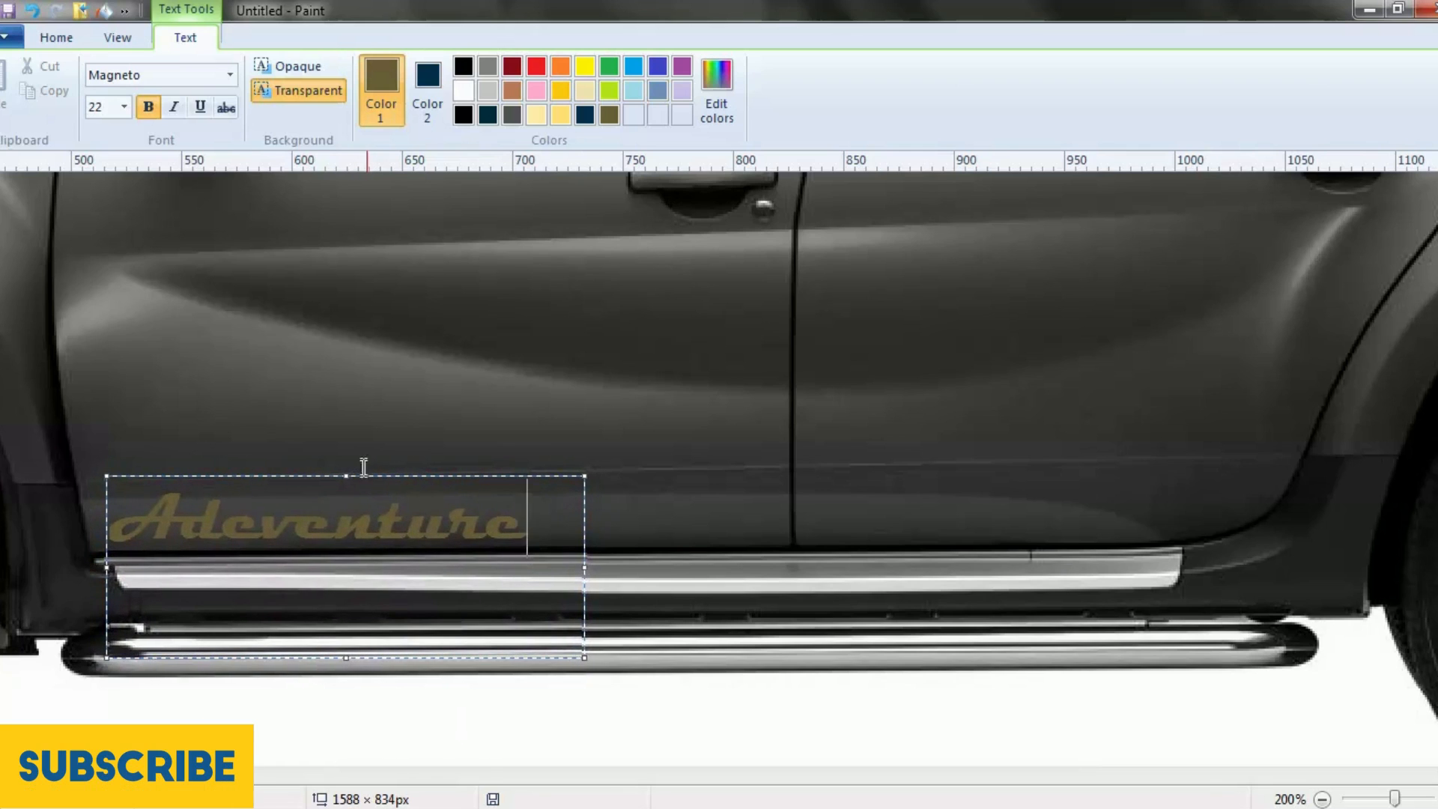
Underline the whole Adeventure lettering on the front door.
{"action": "left_click_drag", "start_coordinate": [527, 537], "coordinate": [104, 538]}
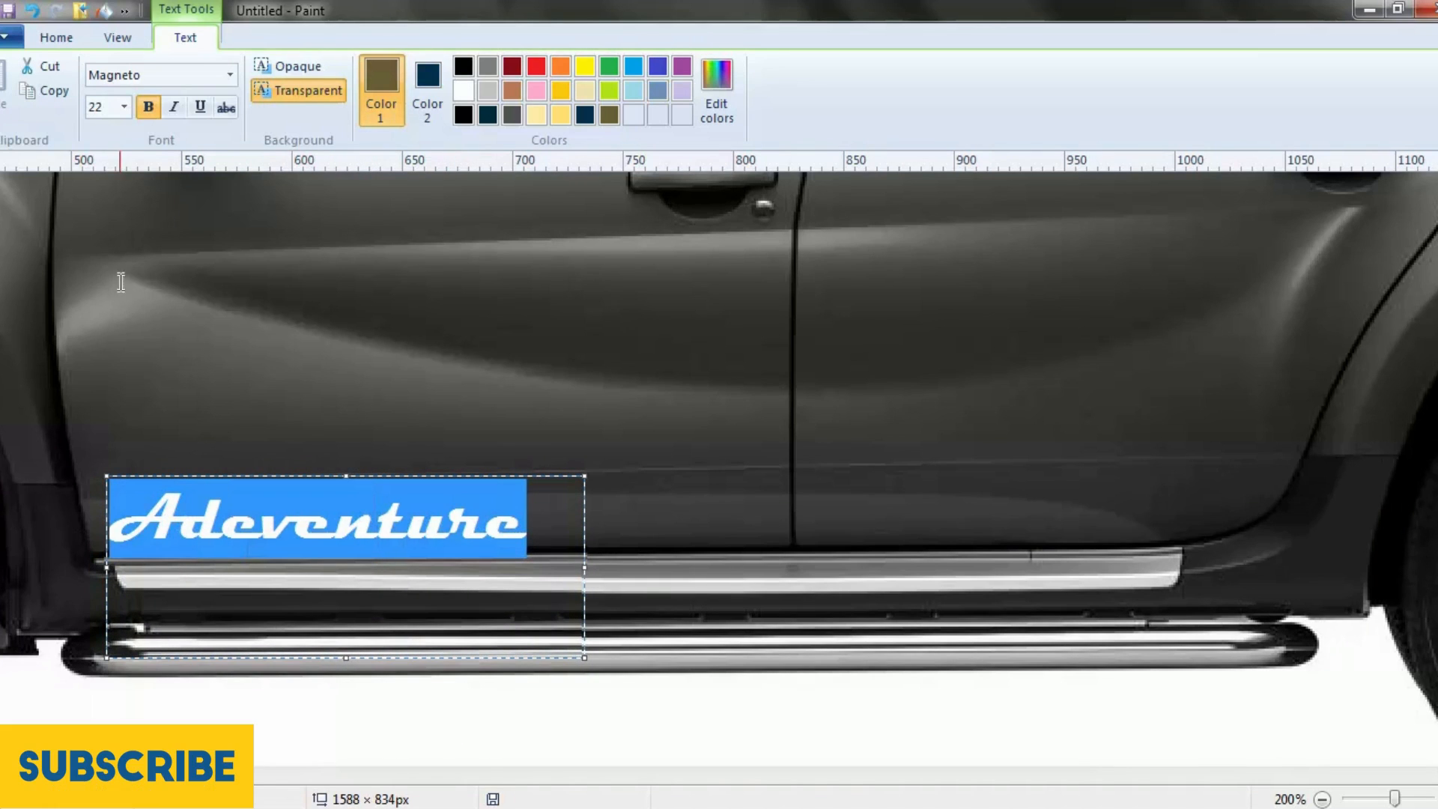
{"action": "left_click", "coordinate": [198, 108]}
{"action": "left_click", "coordinate": [472, 546]}
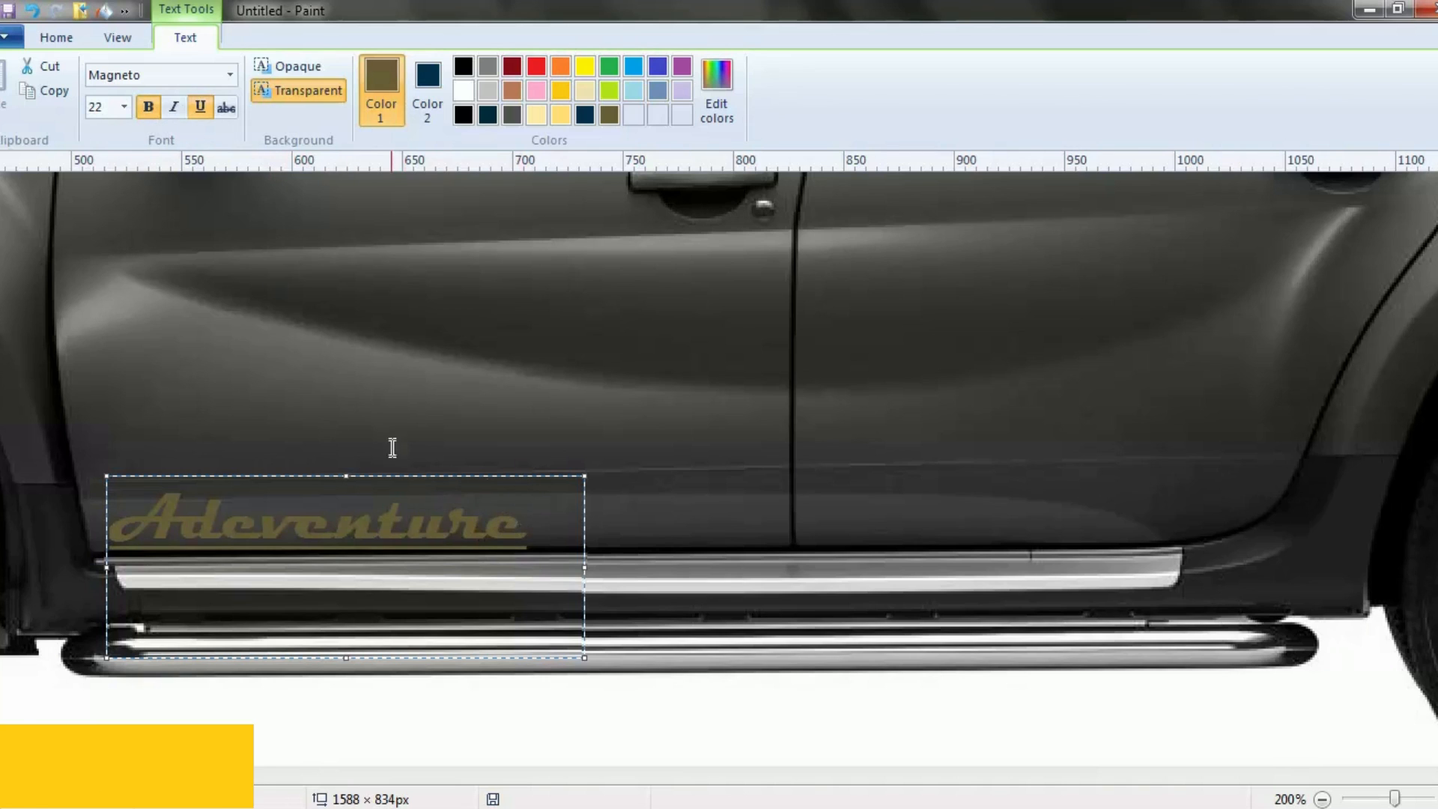
Remove the underline from the Adeventure lettering, set it onto the front door and check it against the whole vehicle.
{"action": "key", "text": "ctrl+a"}
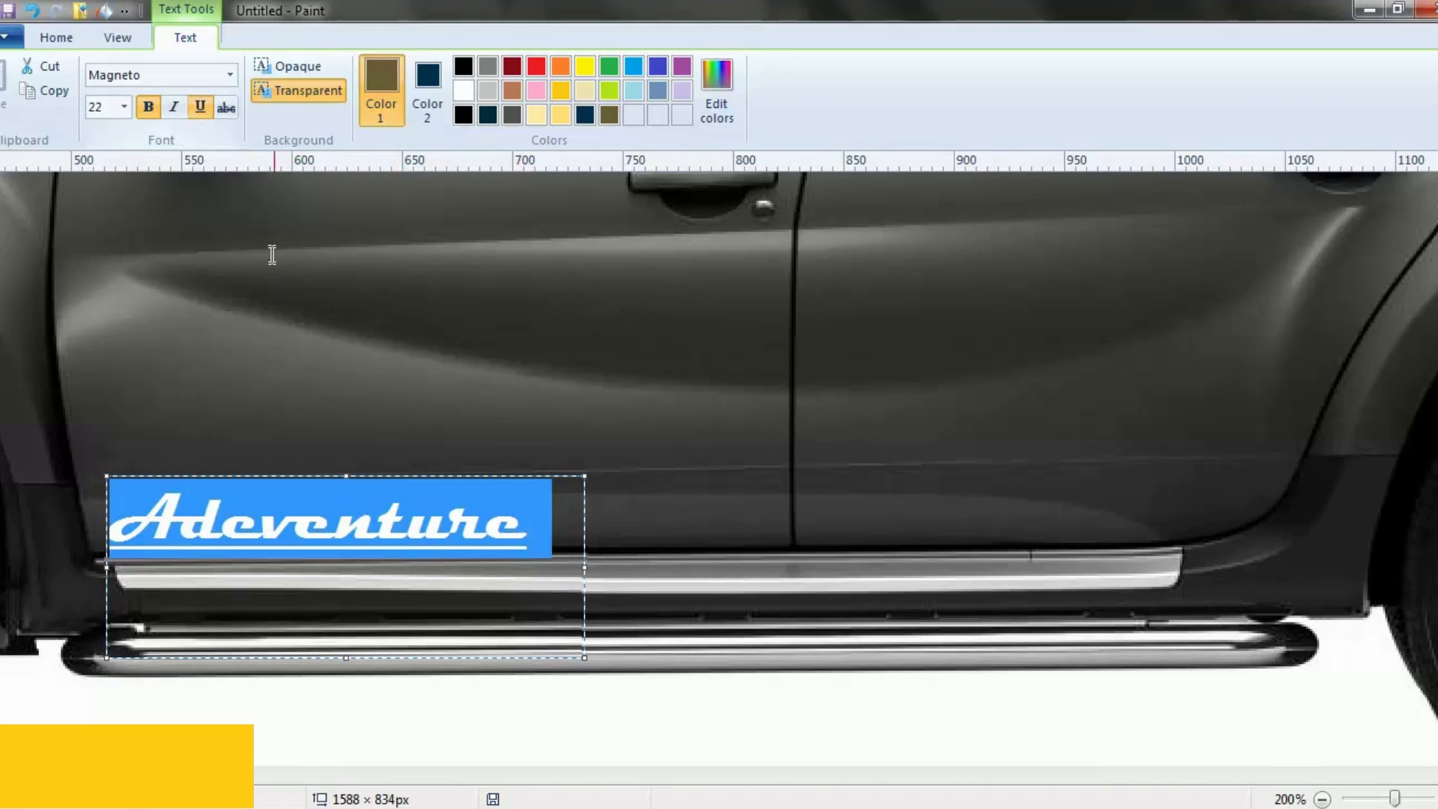
{"action": "left_click", "coordinate": [200, 109]}
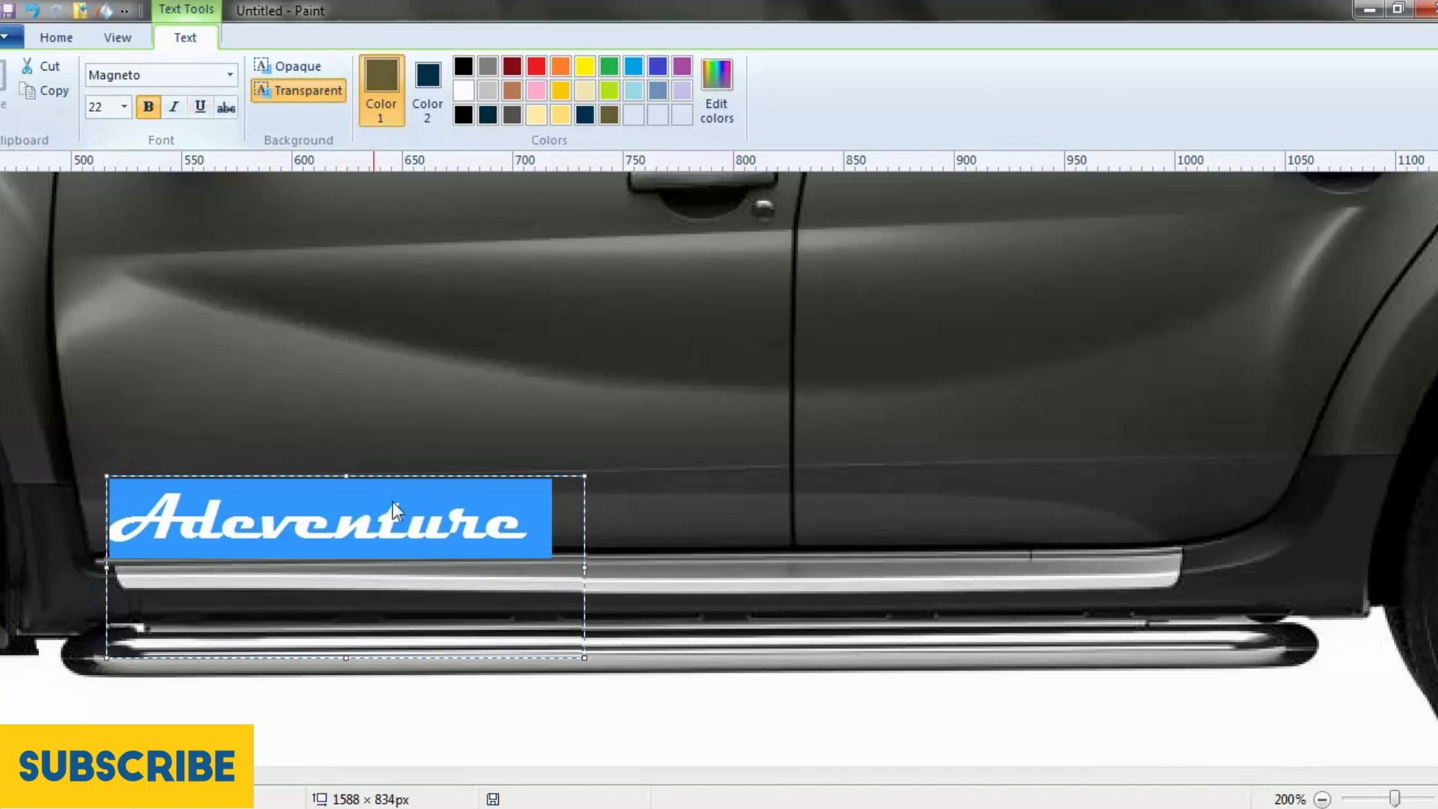
{"action": "left_click", "coordinate": [660, 526]}
{"action": "left_click", "coordinate": [284, 107]}
{"action": "right_click", "coordinate": [411, 420]}
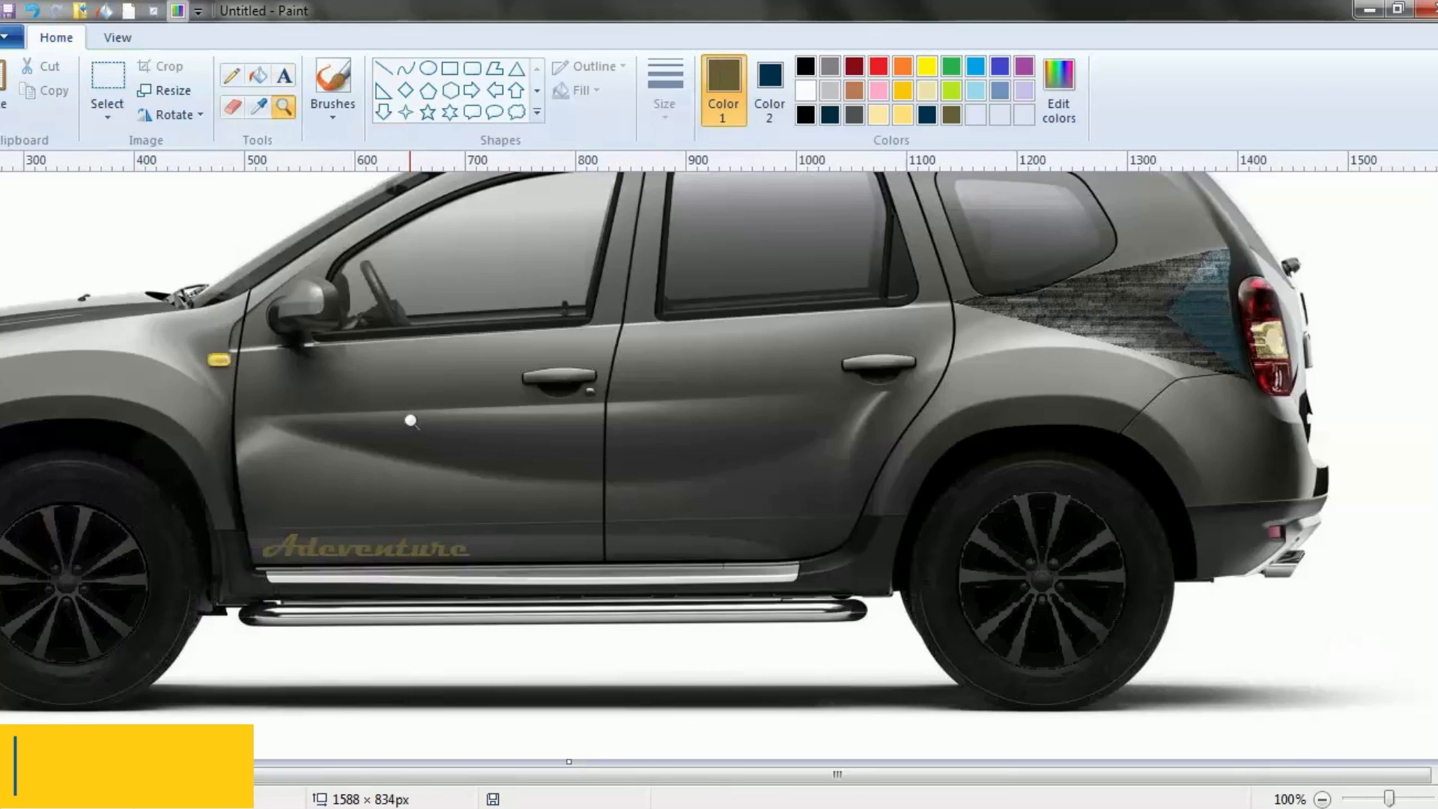
{"action": "right_click", "coordinate": [411, 420]}
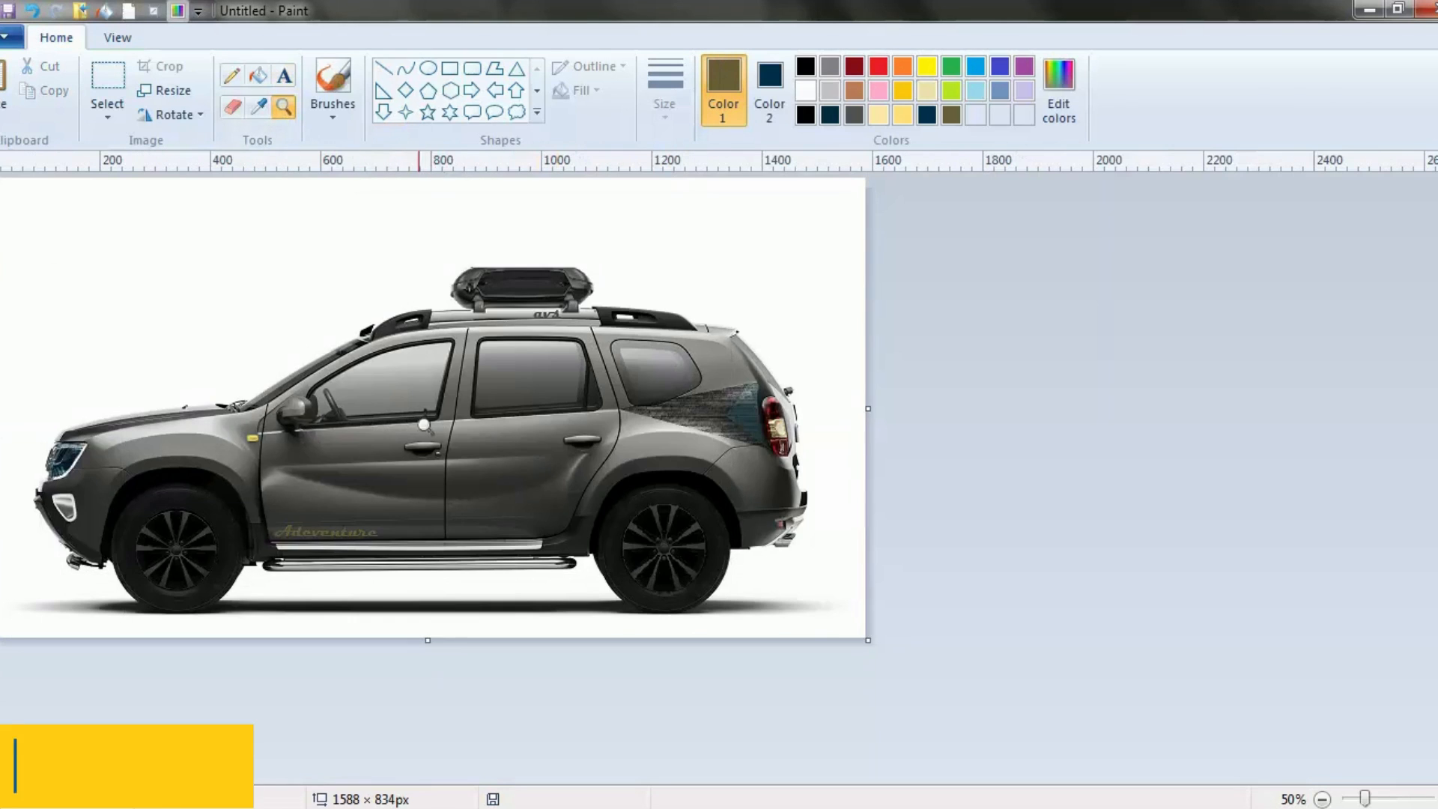
Redo the undone dark deflector at the bonnet's front edge and check it against the whole vehicle.
{"action": "left_click", "coordinate": [443, 477]}
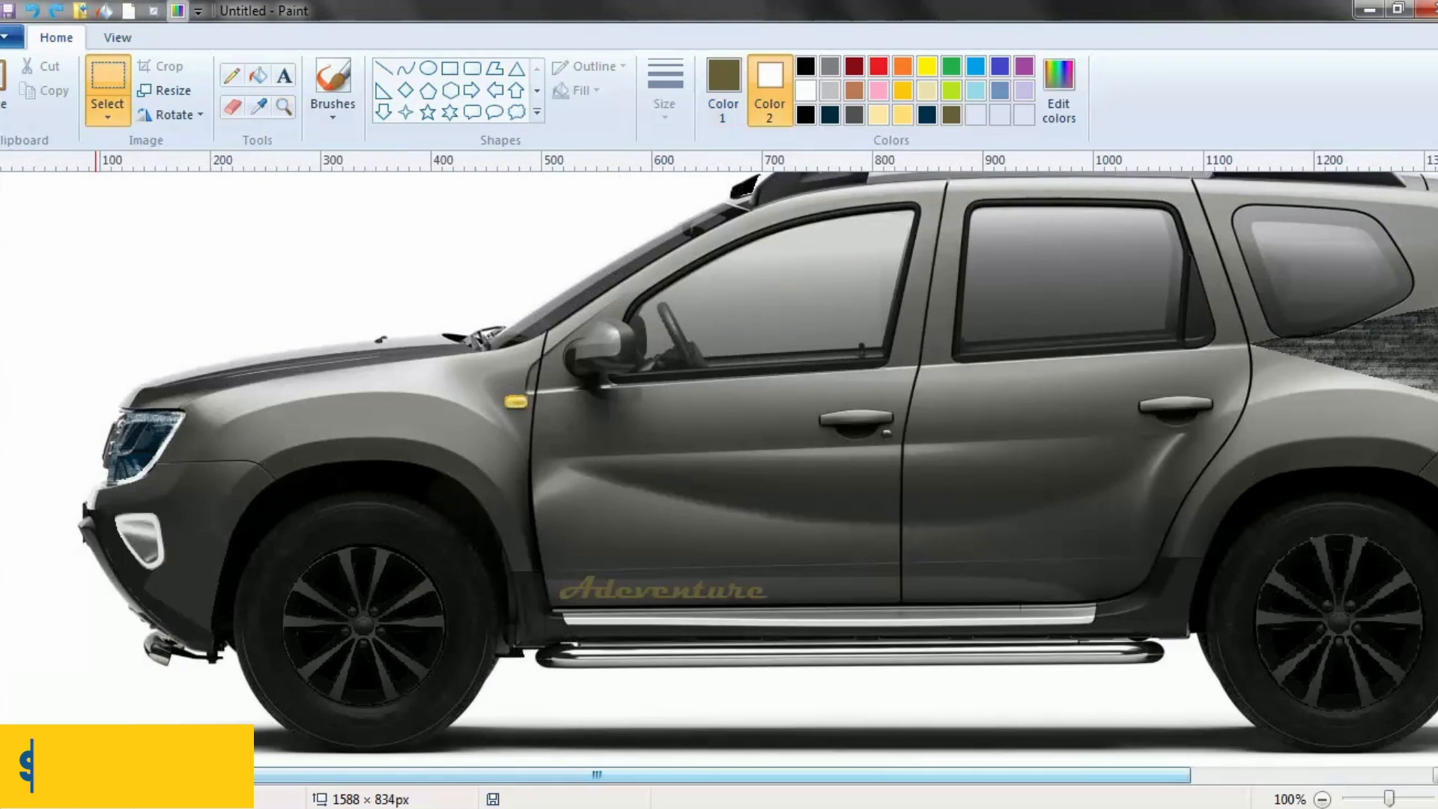
{"action": "key", "text": "ctrl+y"}
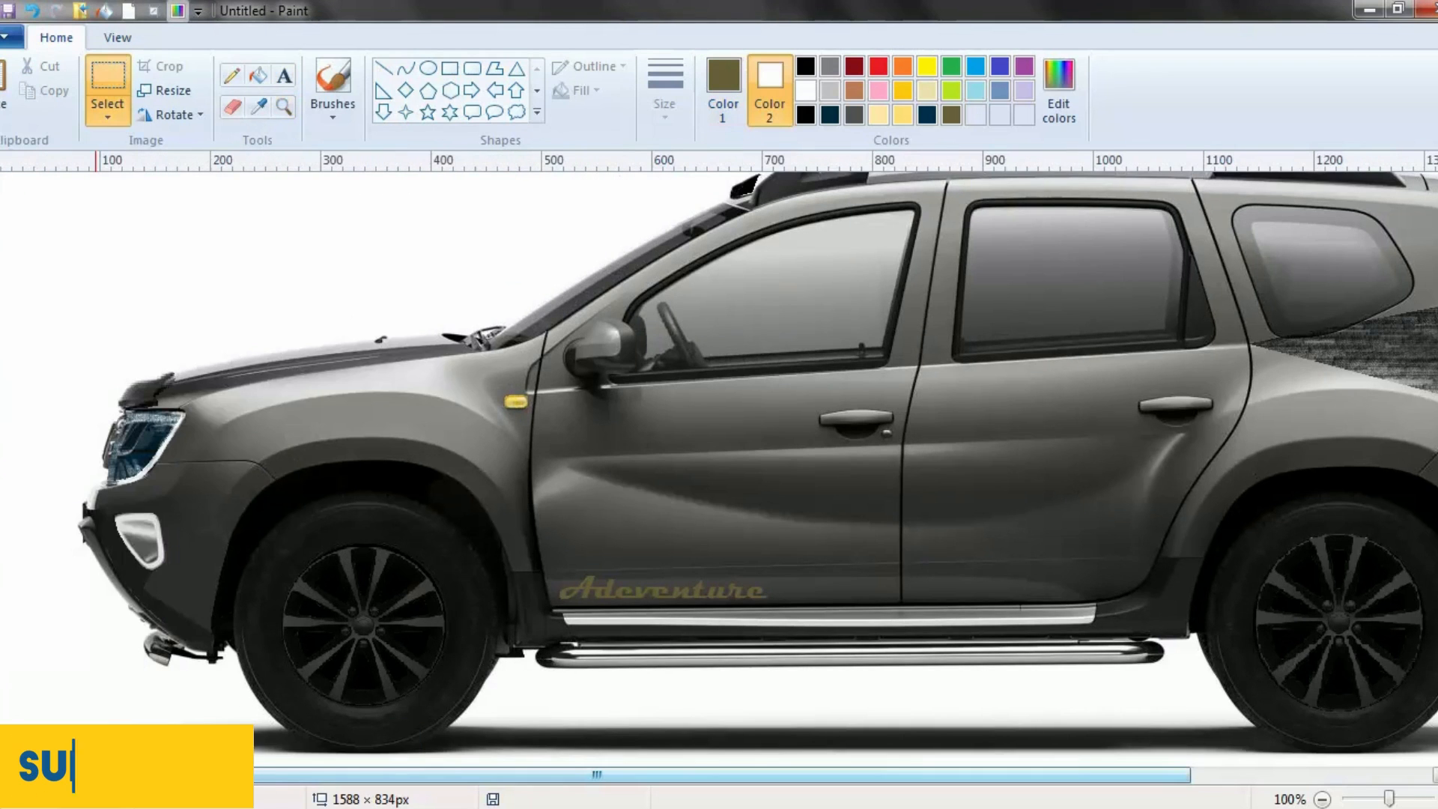
{"action": "left_click", "coordinate": [283, 106]}
{"action": "right_click", "coordinate": [489, 386]}
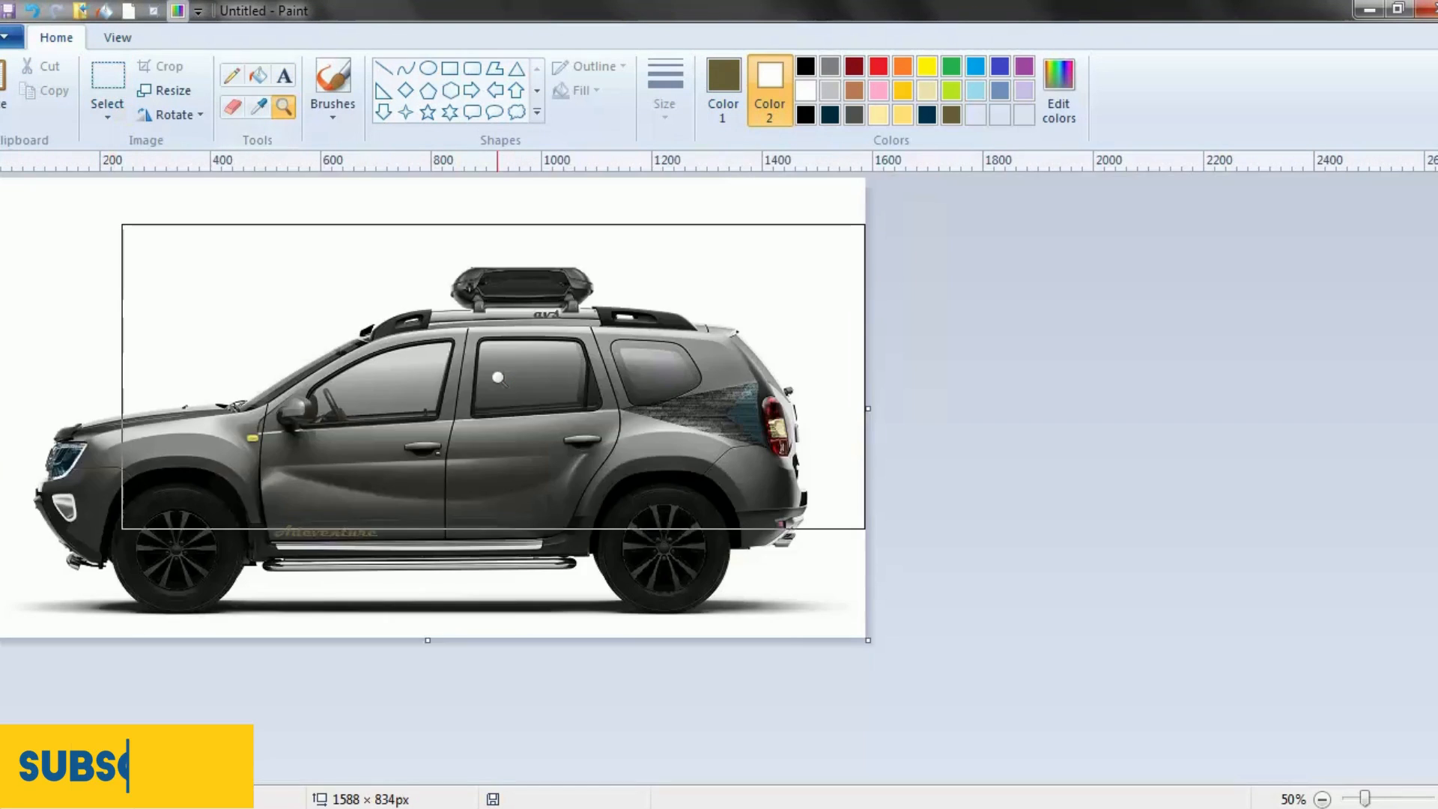
{"action": "left_click", "coordinate": [627, 479]}
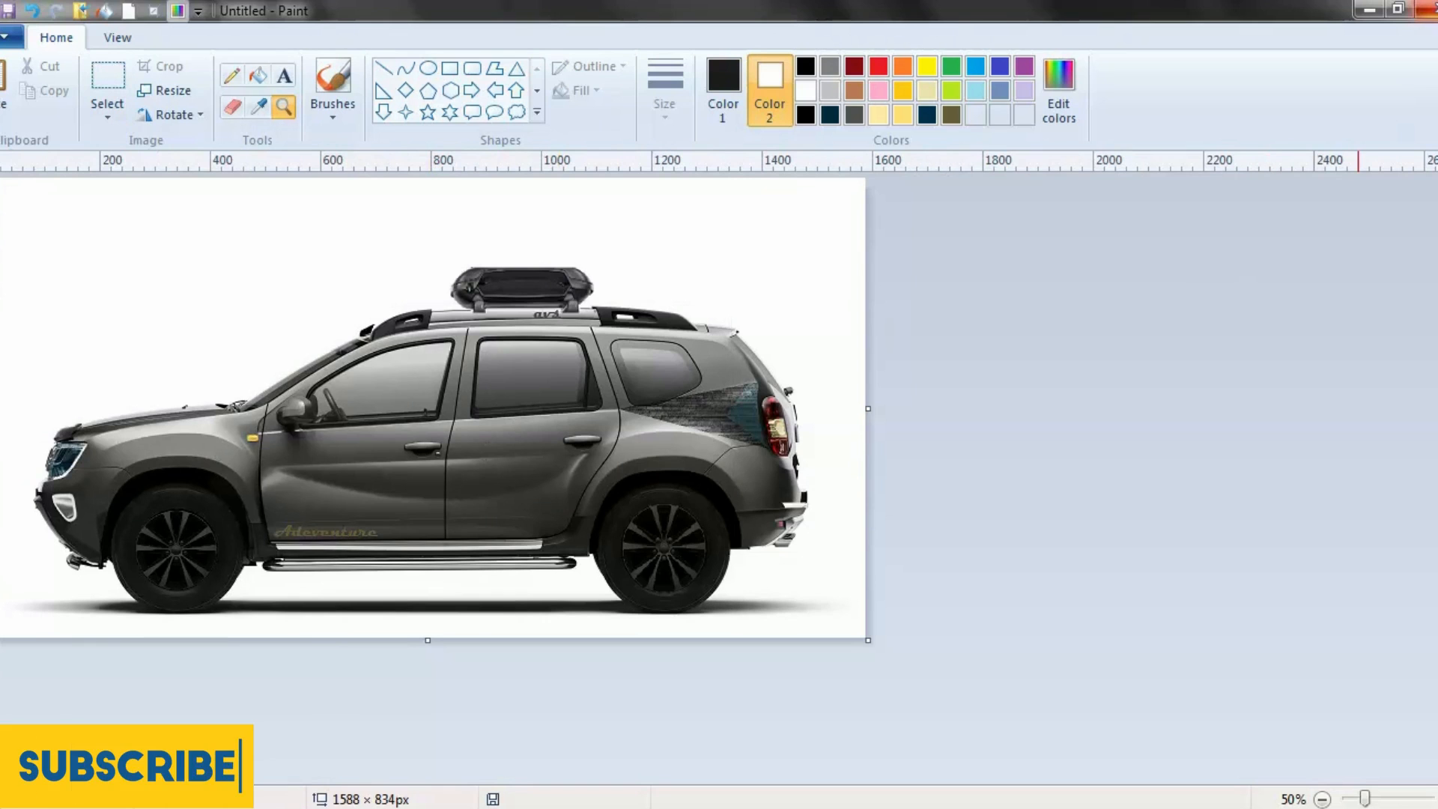
Close the image, choose to save the changes, and set the avs folder inside AVS modification as the save location.
{"action": "left_click", "coordinate": [1432, 9]}
{"action": "left_click", "coordinate": [669, 424]}
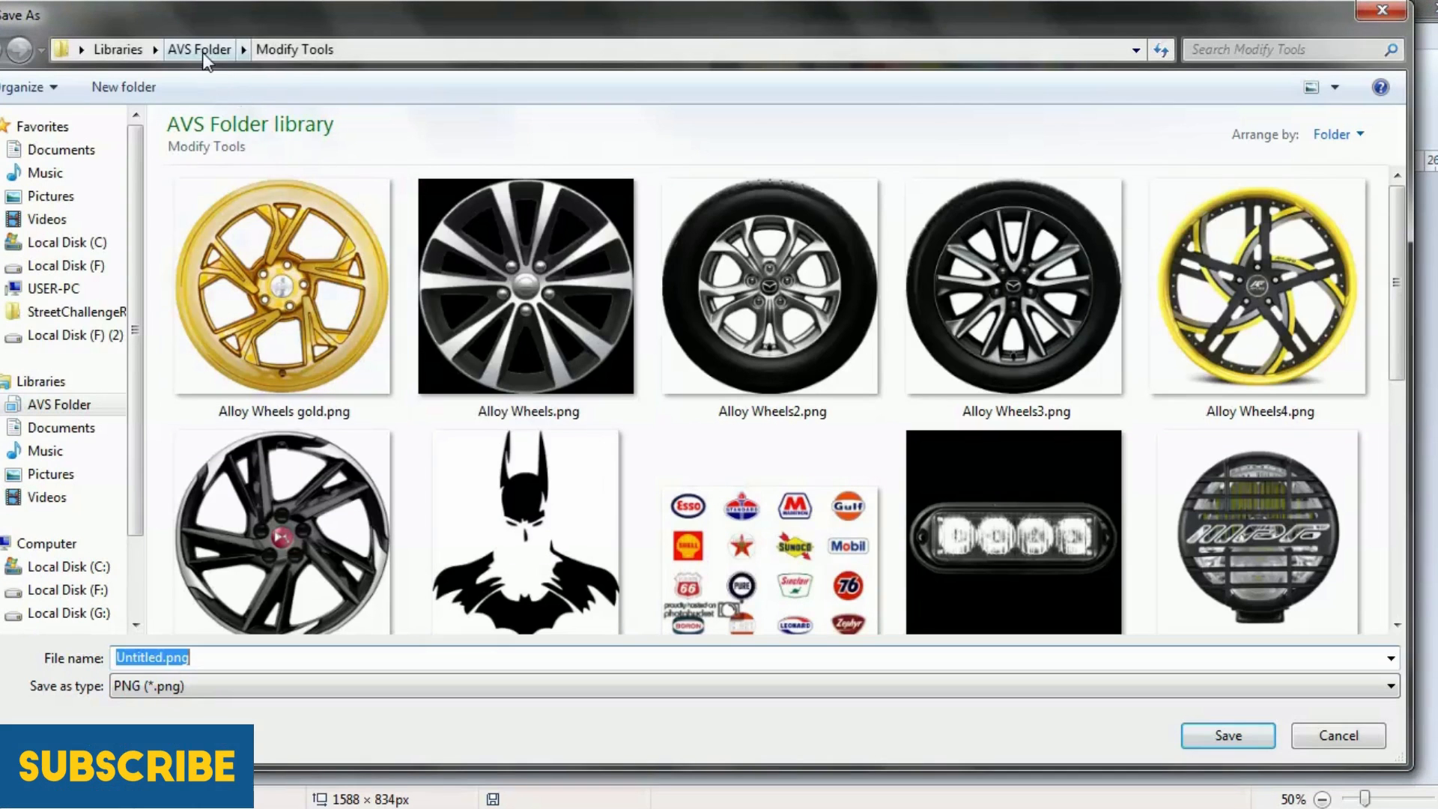
{"action": "left_click", "coordinate": [204, 54]}
{"action": "double_click", "coordinate": [983, 330]}
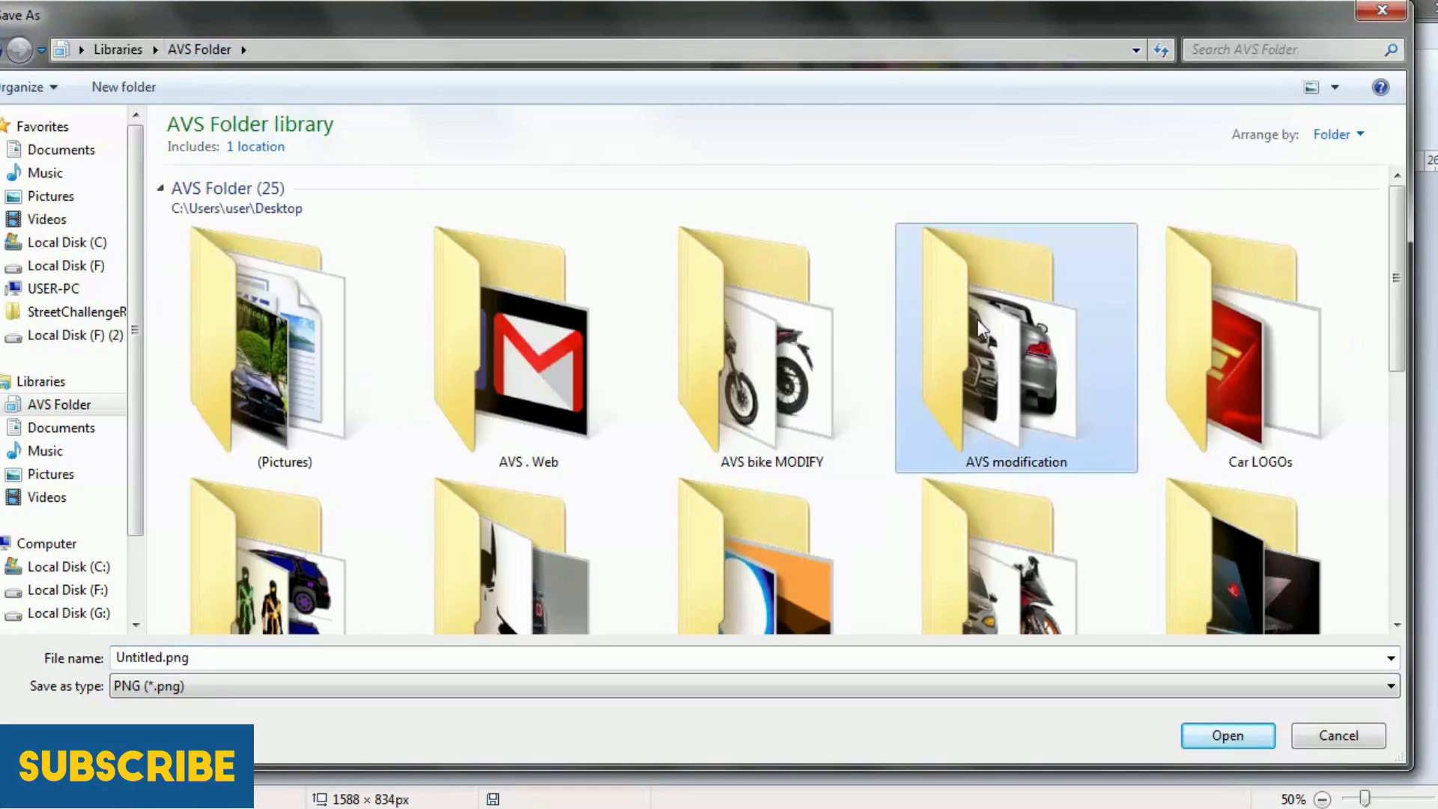
{"action": "double_click", "coordinate": [303, 335]}
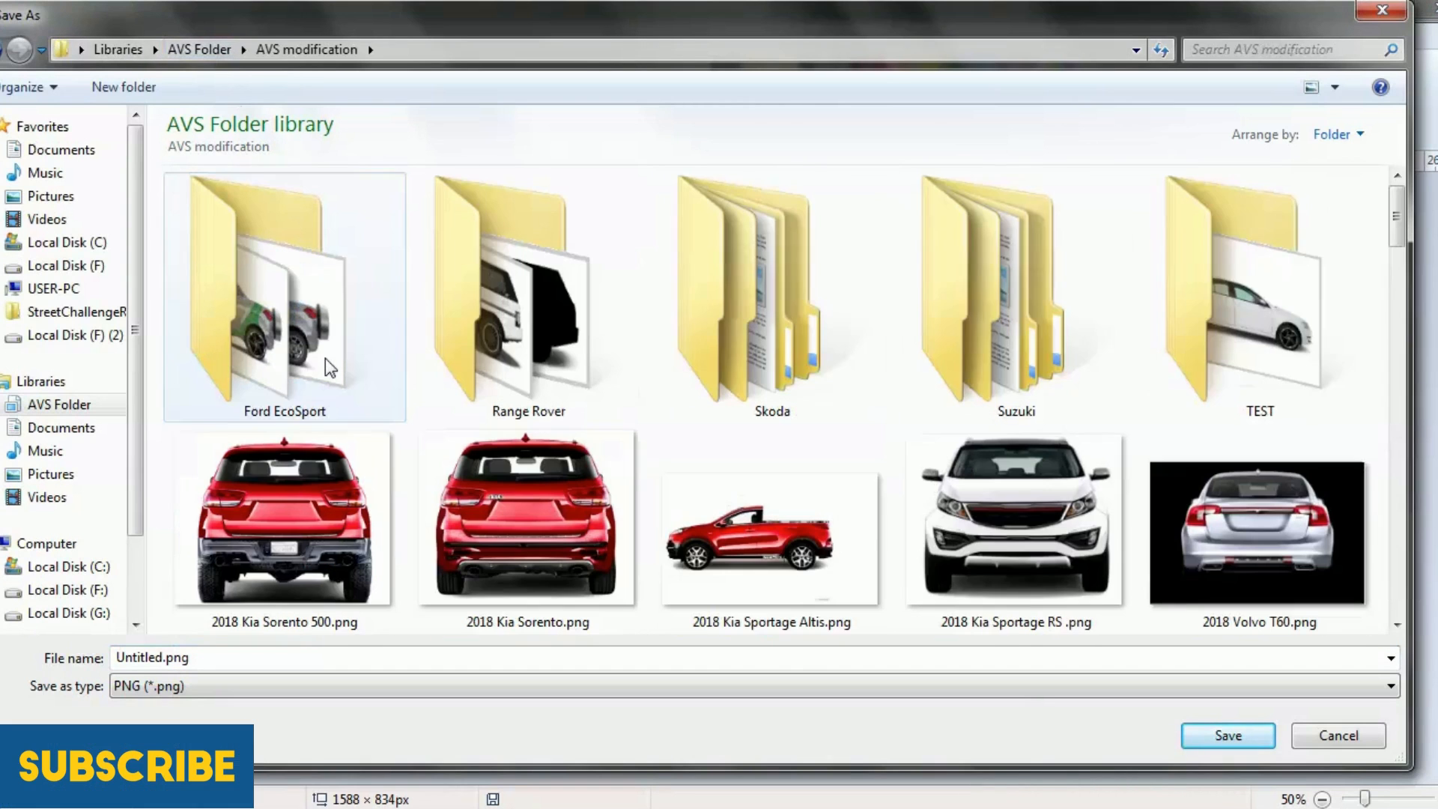
Name the file Renault Duster Adventure.png and save it in PNG format.
{"action": "left_click", "coordinate": [293, 663]}
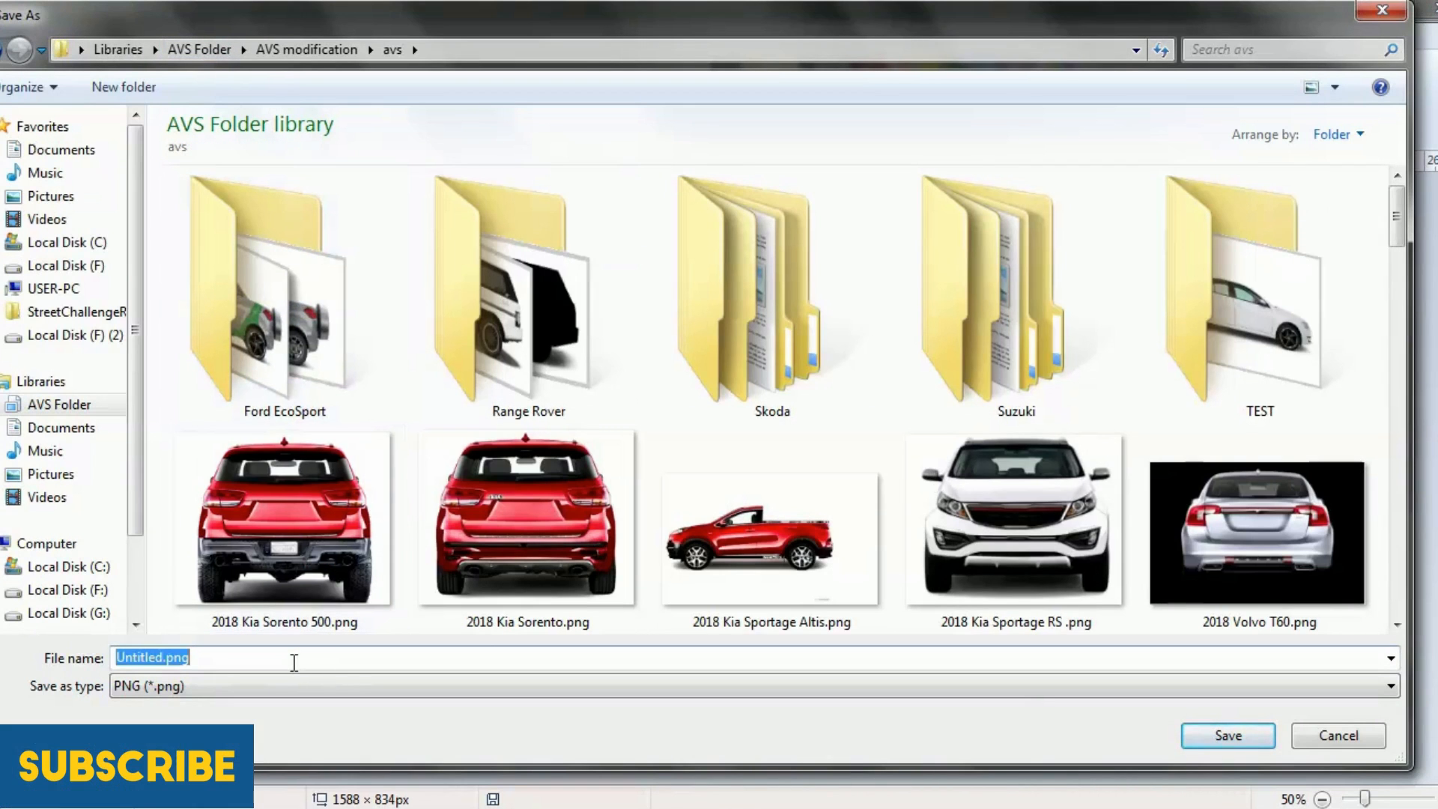
{"action": "type", "text": "re"}
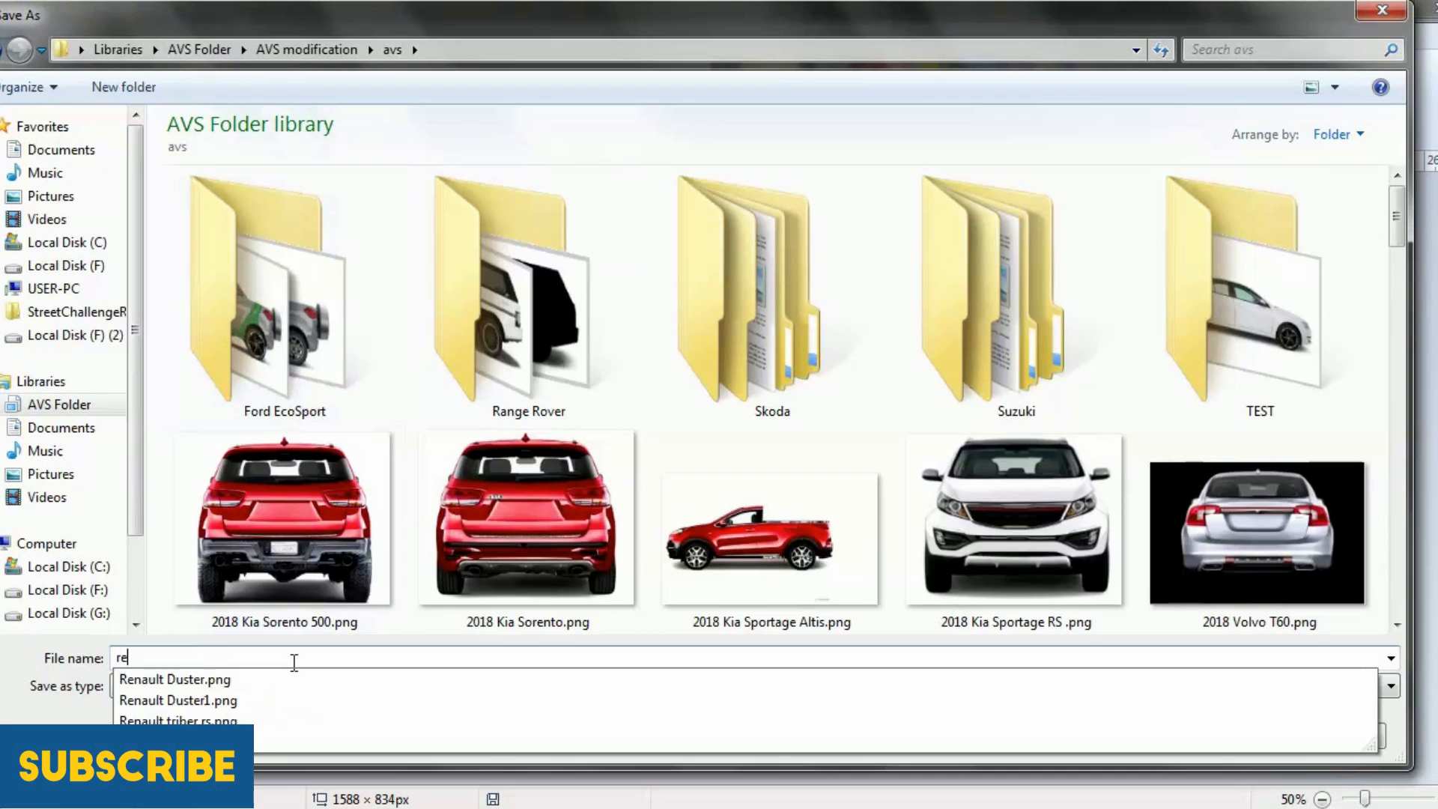
{"action": "key", "text": "Down"}
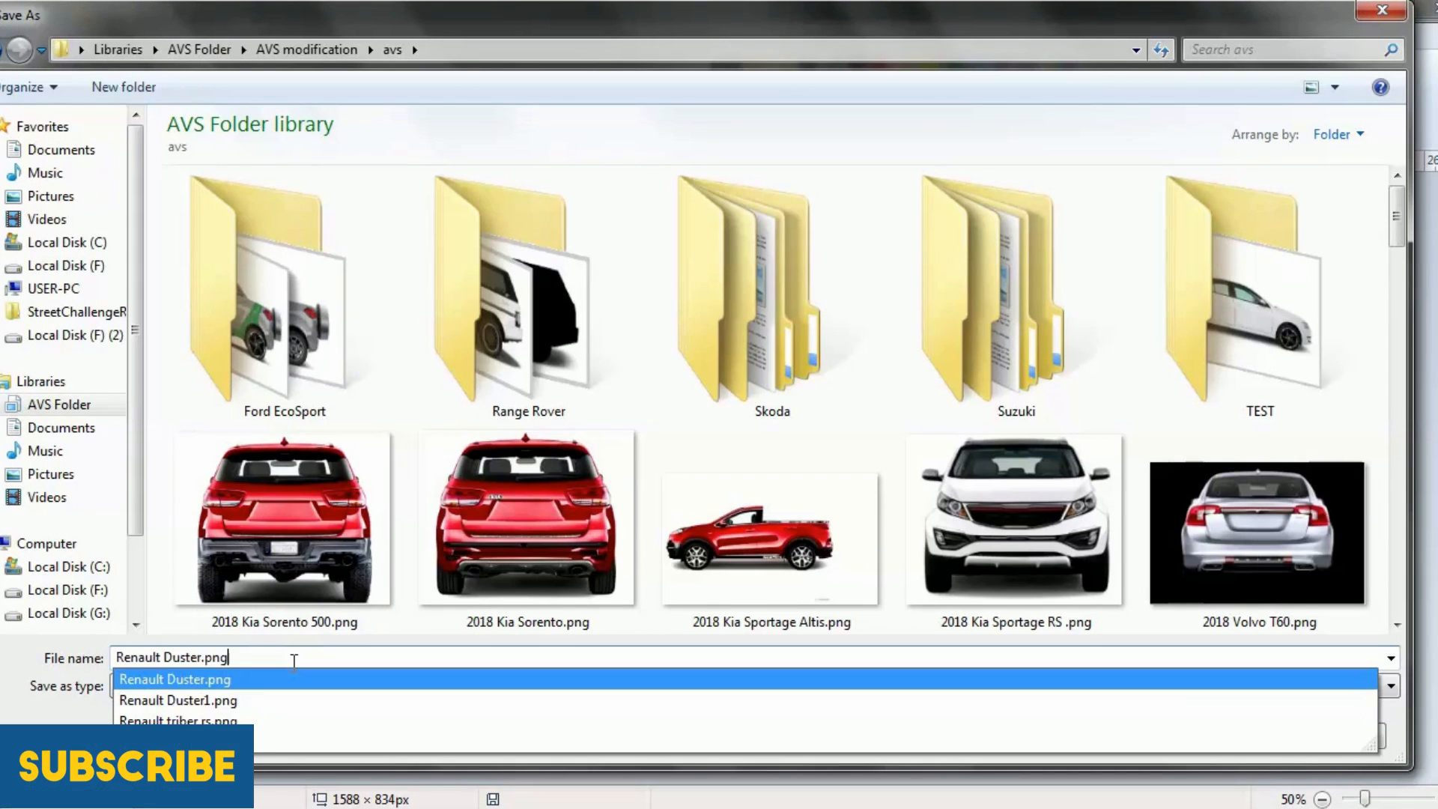
{"action": "key", "text": "BackSpace"}
{"action": "key", "text": "BackSpace"}
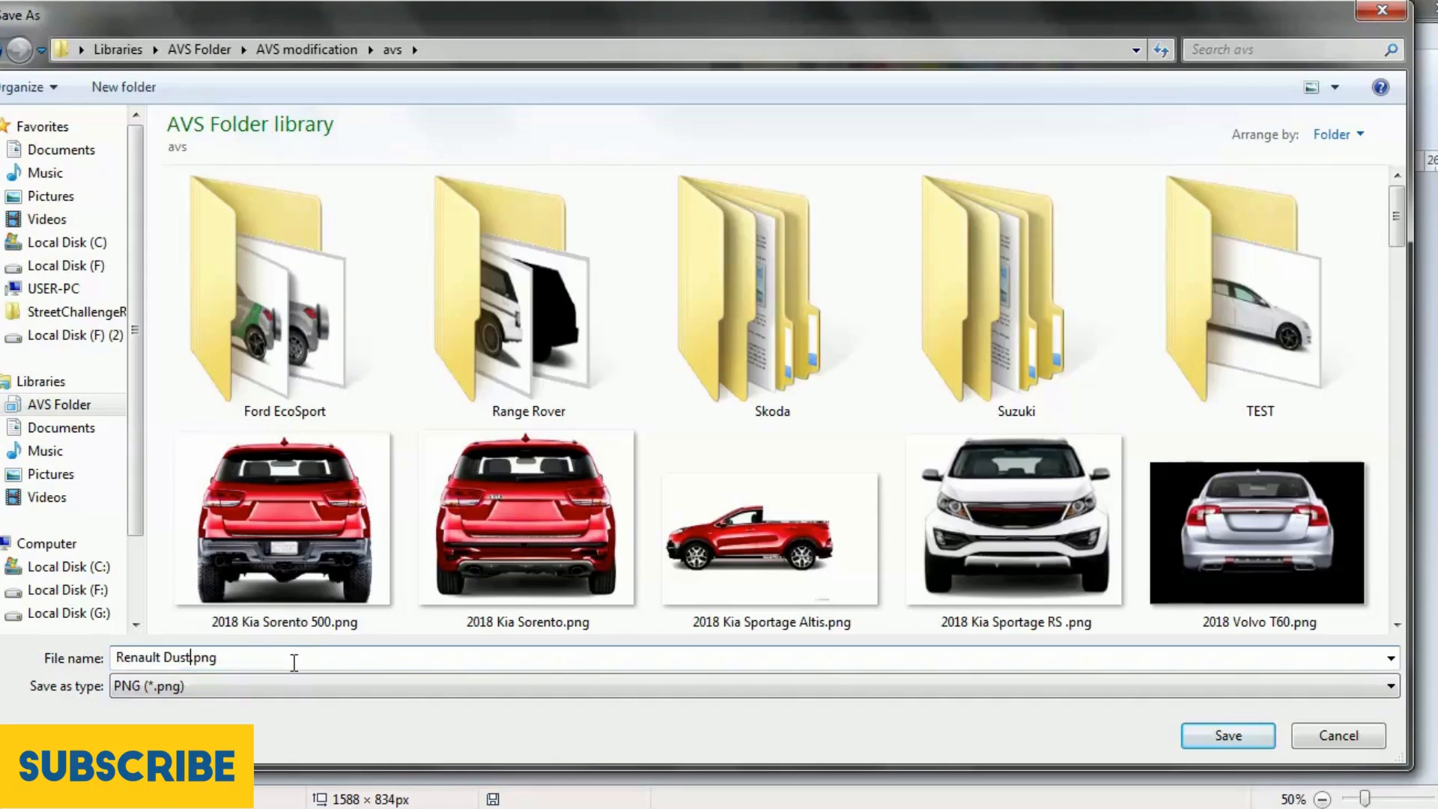
{"action": "type", "text": "er Adventure"}
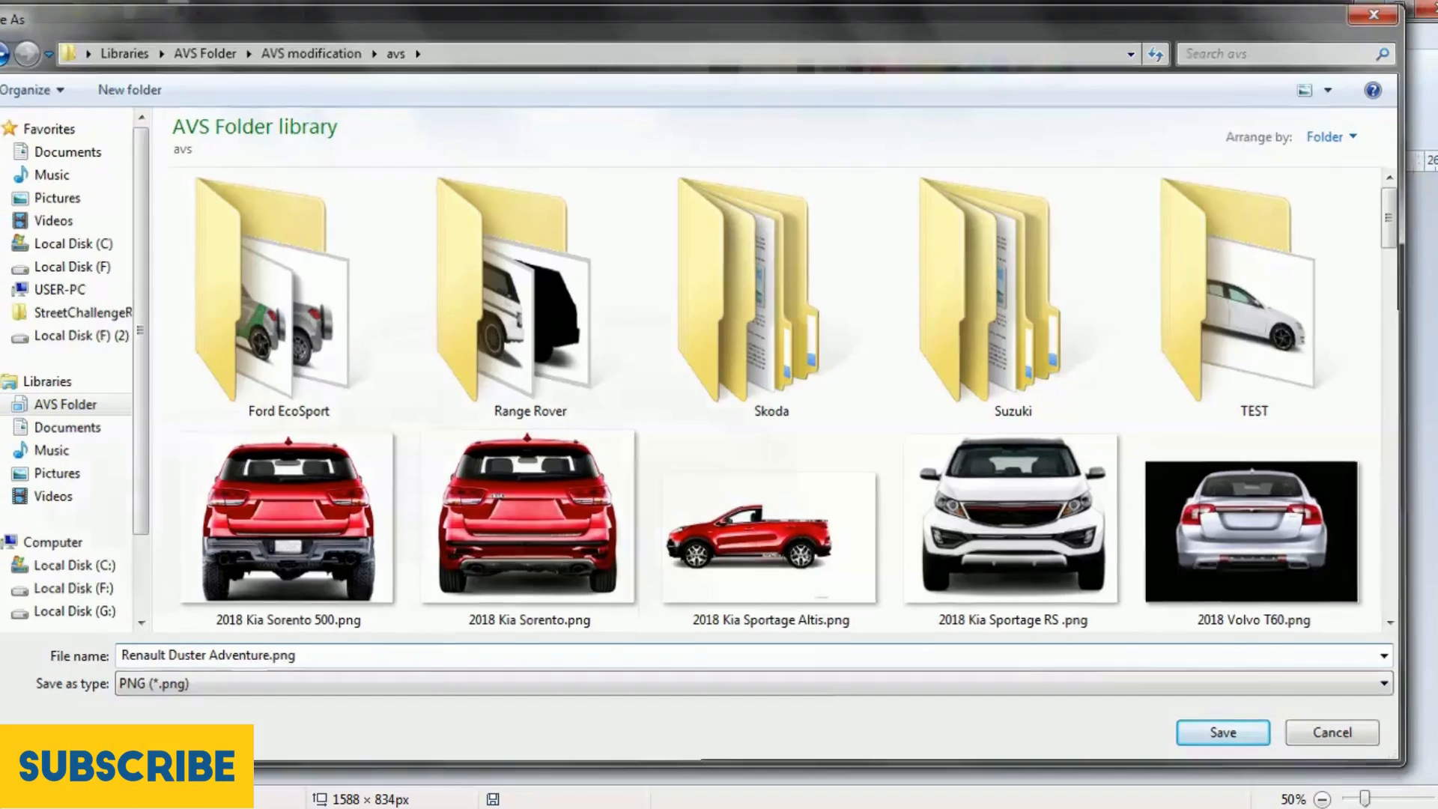
{"action": "key", "text": "Return"}
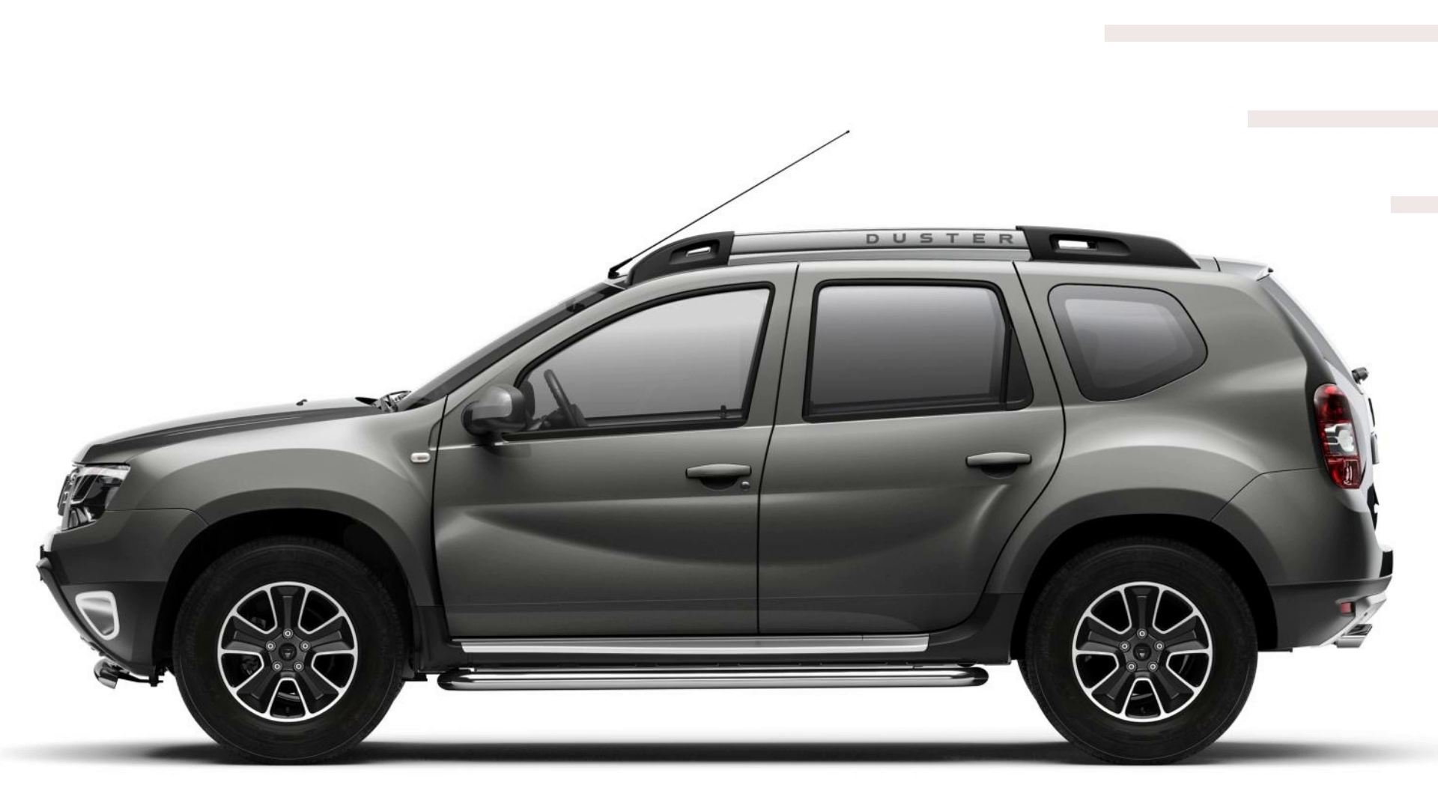